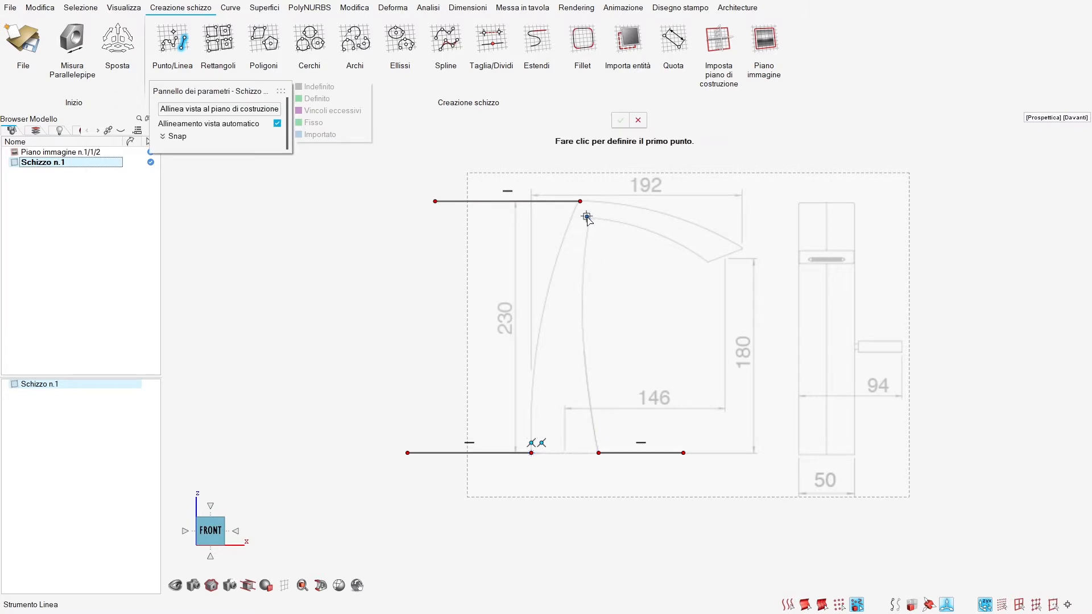
Step: Sketch a horizontal line about 165 mm long running left from the upper end of the faucet's inner curve
click(592, 222)
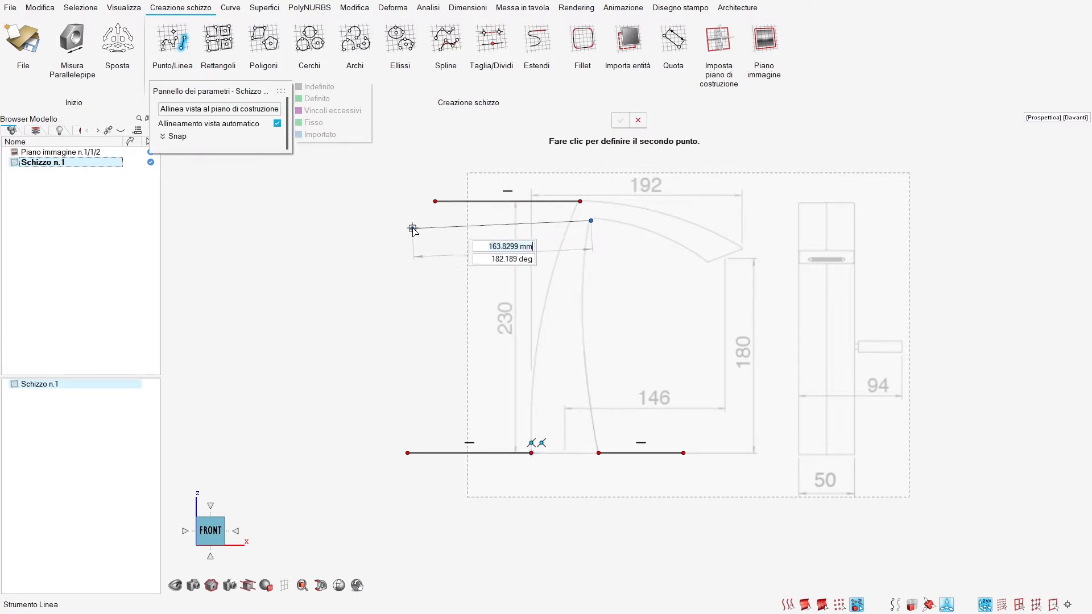
click(411, 220)
key(Return)
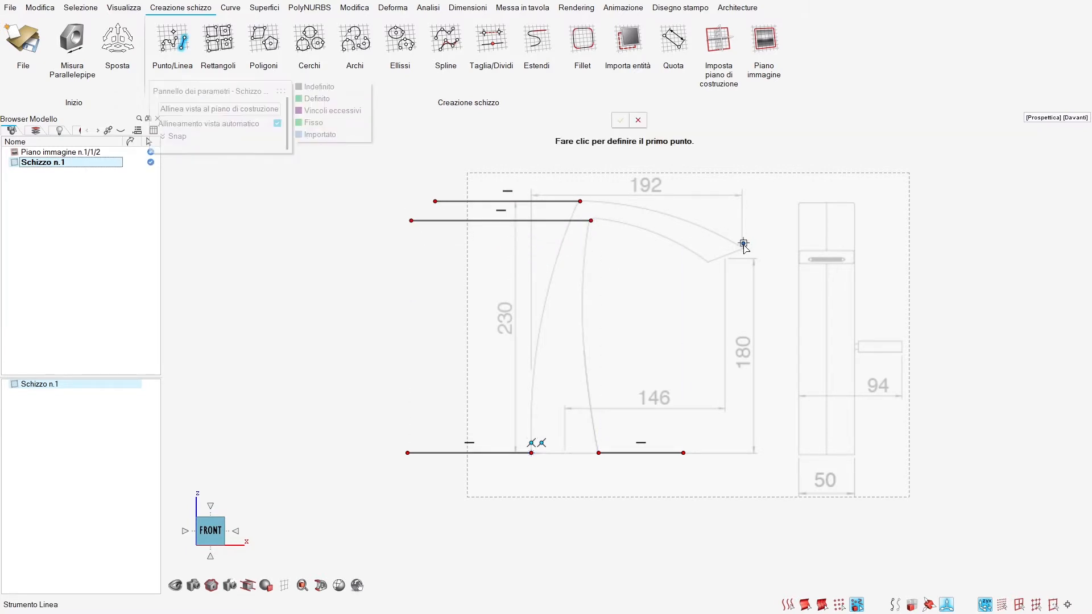
Step: Sketch two vertical lines rising from the upper and lower corners of the spout tip to the same height above the drawing
click(741, 248)
click(742, 161)
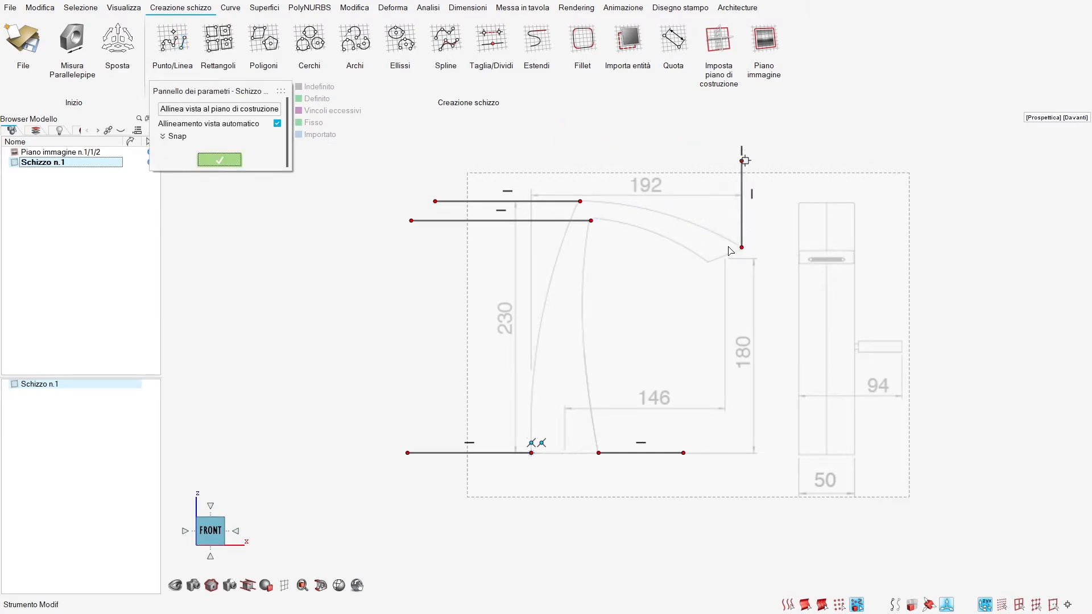
key(Return)
click(709, 261)
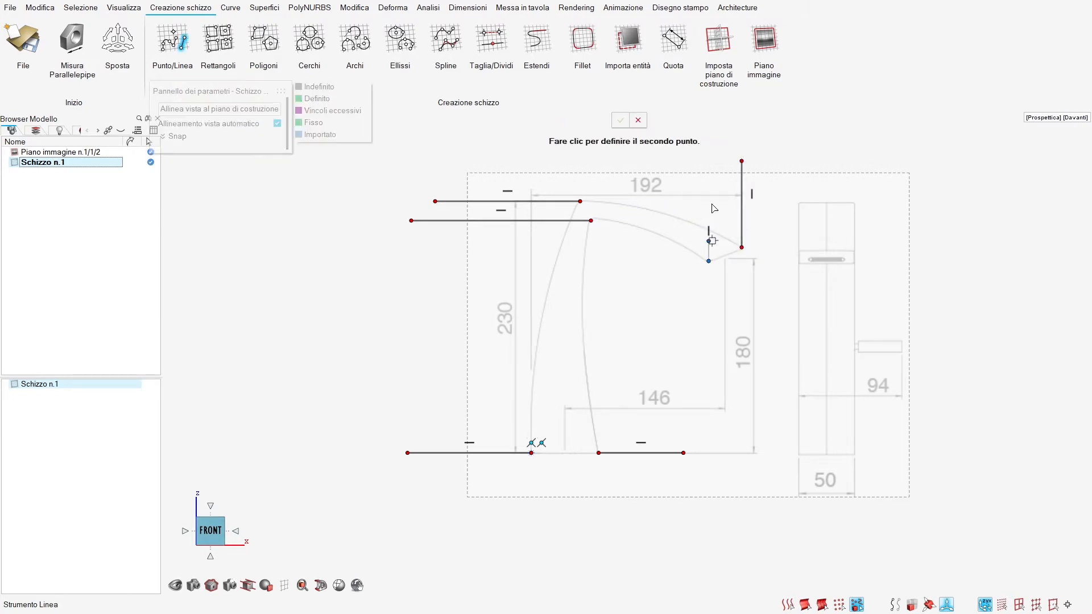
click(709, 161)
Step: Sketch slanted lines up and left from the spout tip's lower and upper corners, the upper one about 60 mm long
click(709, 261)
click(650, 221)
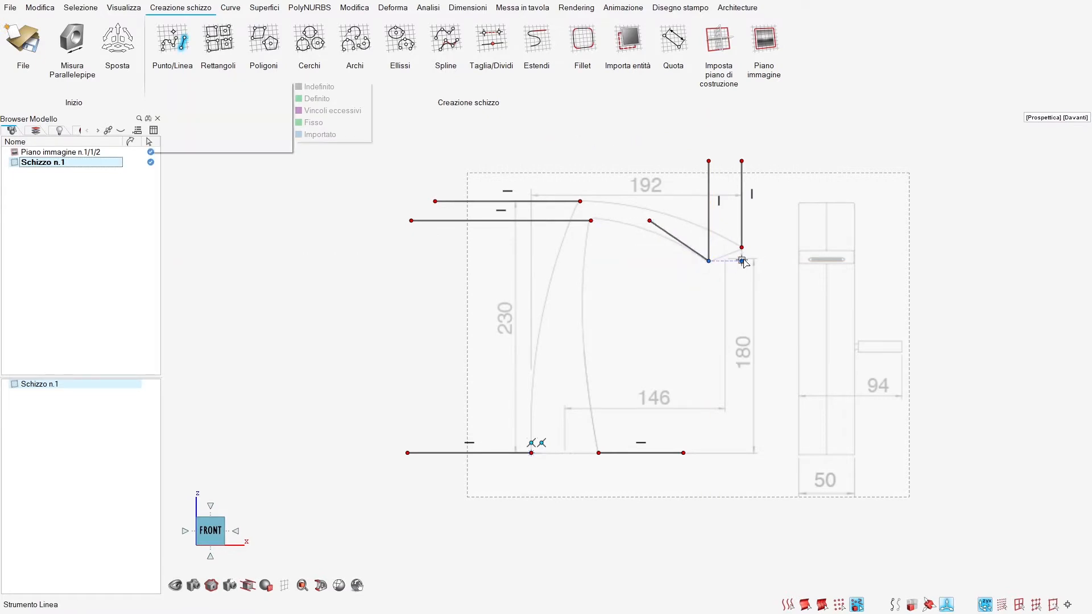
click(742, 246)
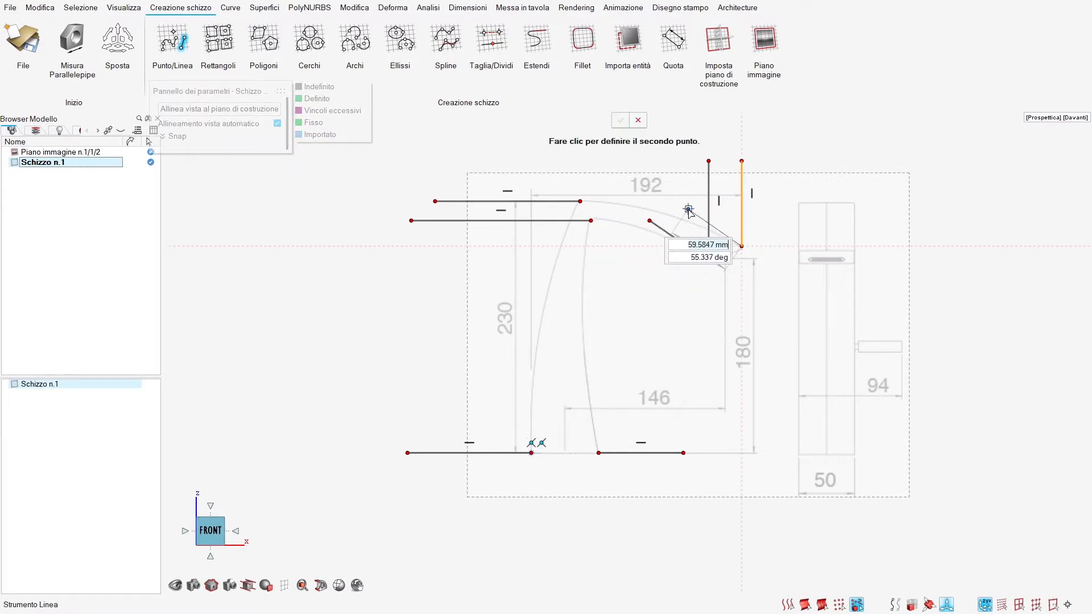
click(689, 210)
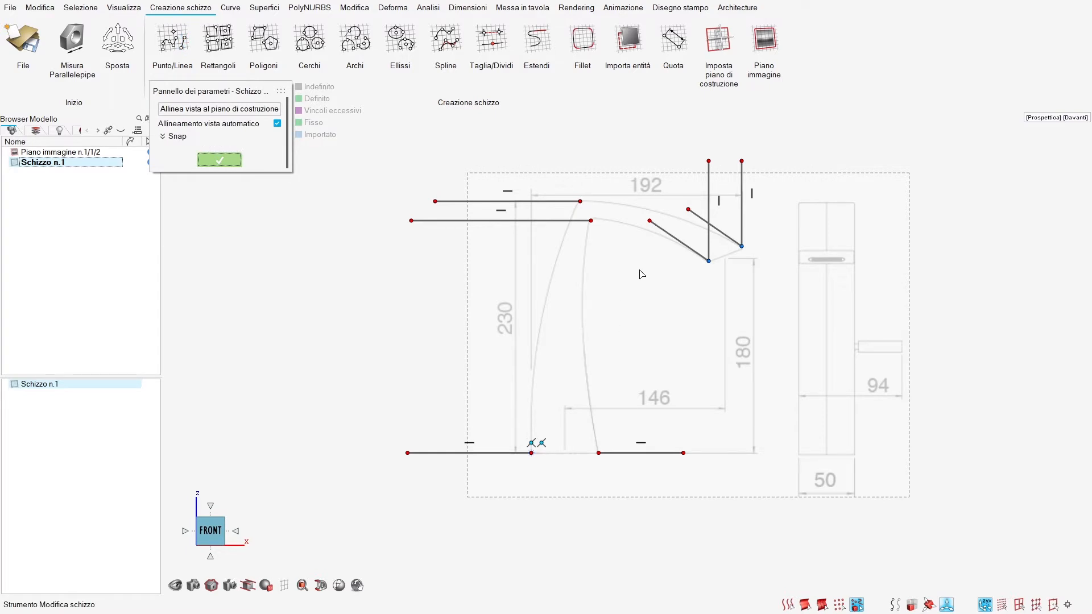
Step: Convert the two vertical lines above the spout tip to construction geometry
click(709, 199)
ctrl+click(742, 205)
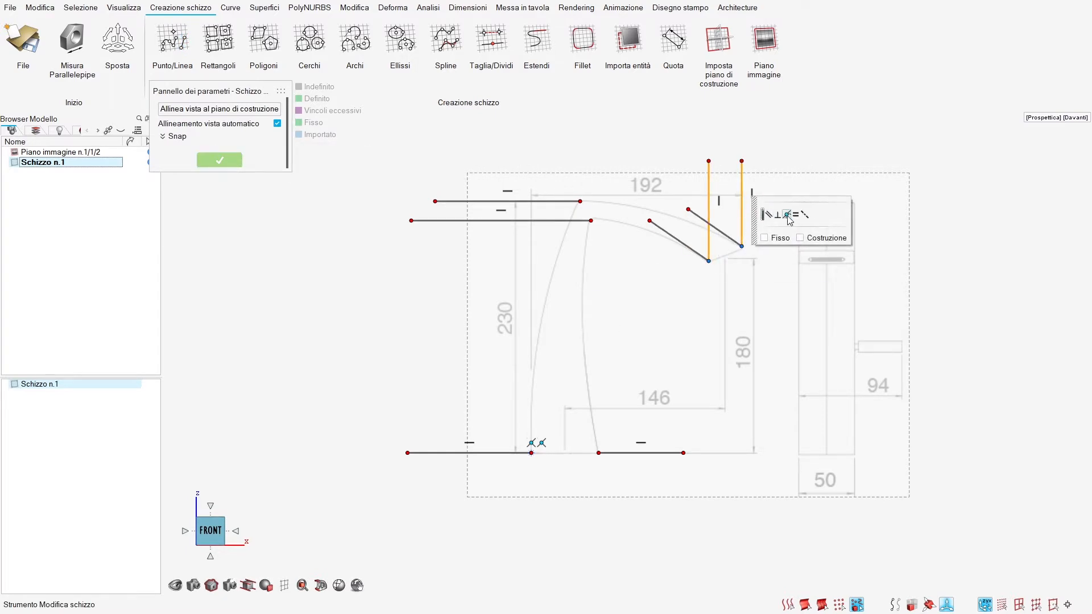
click(802, 238)
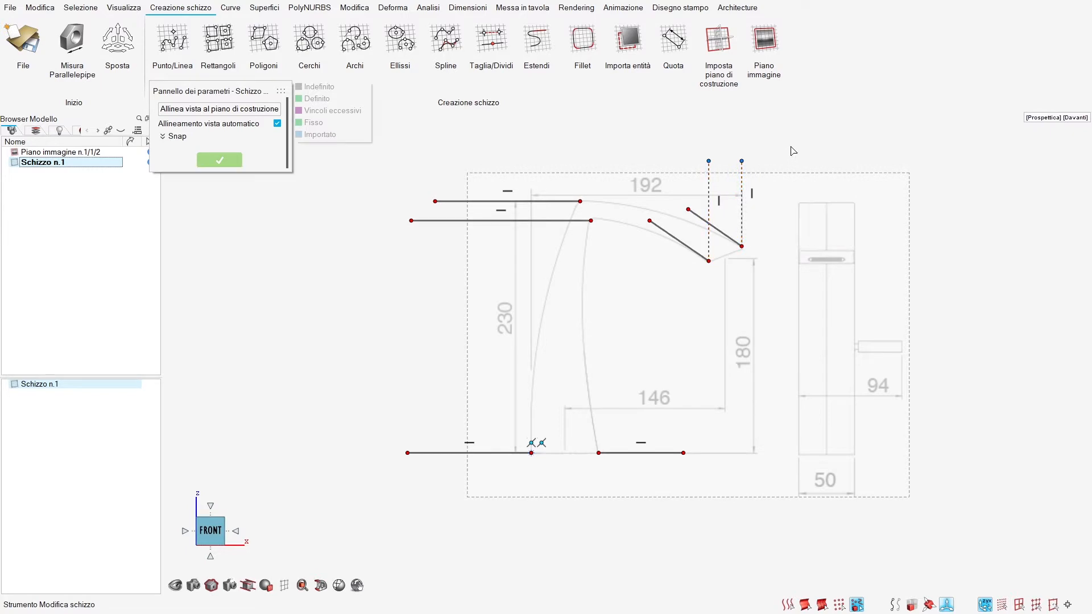
Step: Dimension the vertical distance from the origin to the upper horizontal line's right endpoint and set it to 230 mm
click(673, 38)
click(531, 453)
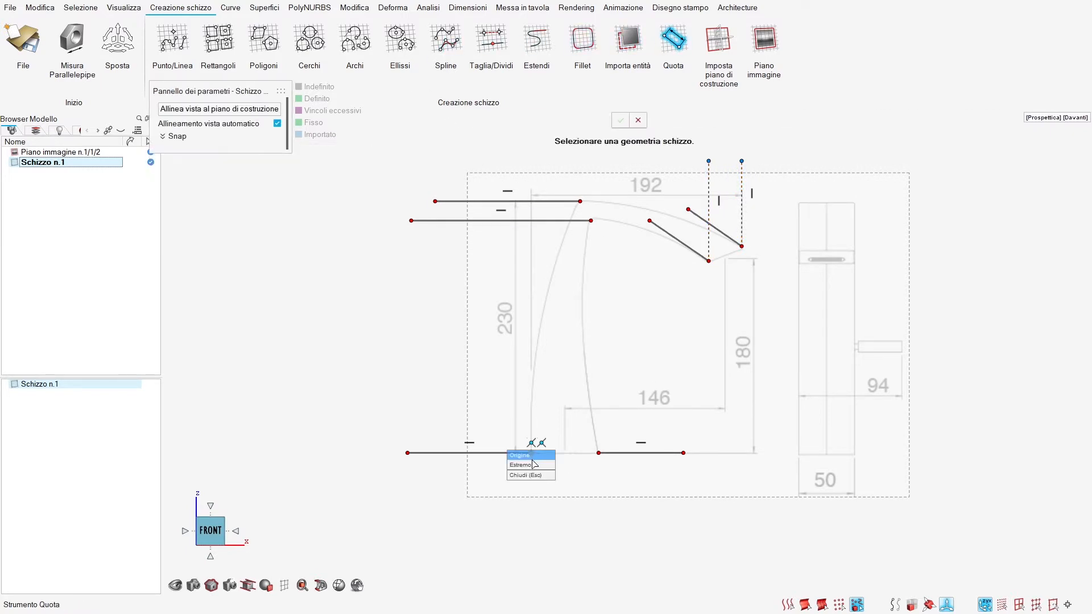
click(534, 458)
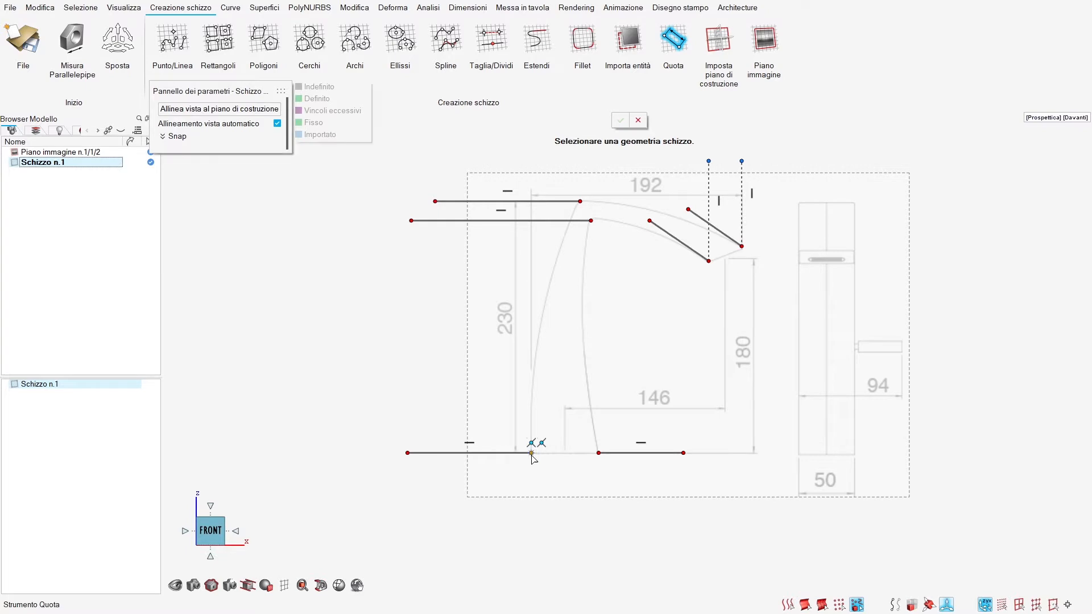
click(579, 204)
click(369, 335)
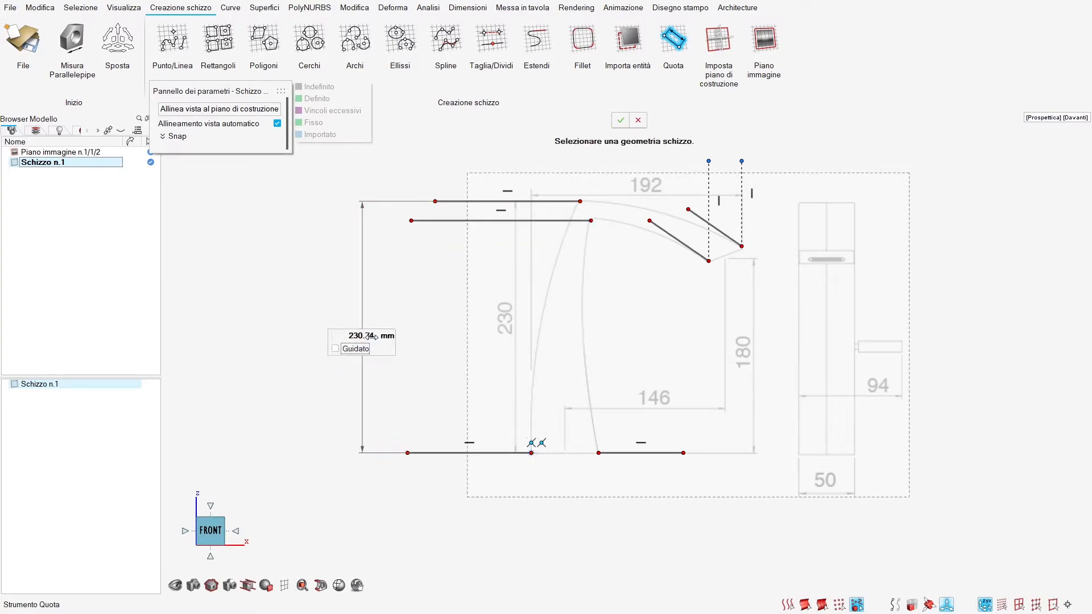
click(375, 336)
text(230)
key(Return)
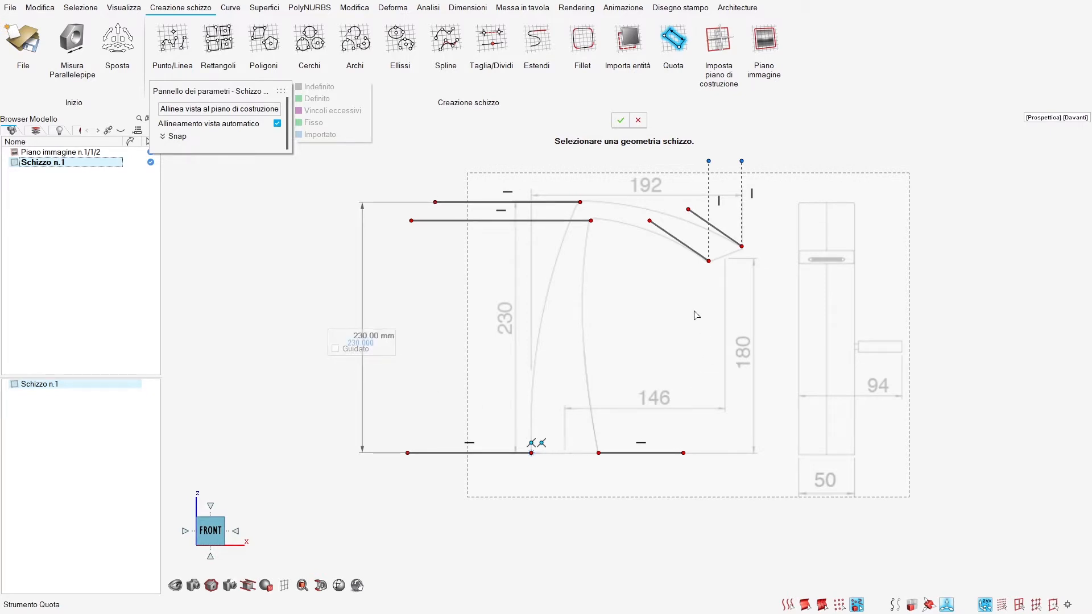
Step: Dimension the horizontal distance from the origin to the spout tip's upper corner and set it to 192 mm
click(531, 454)
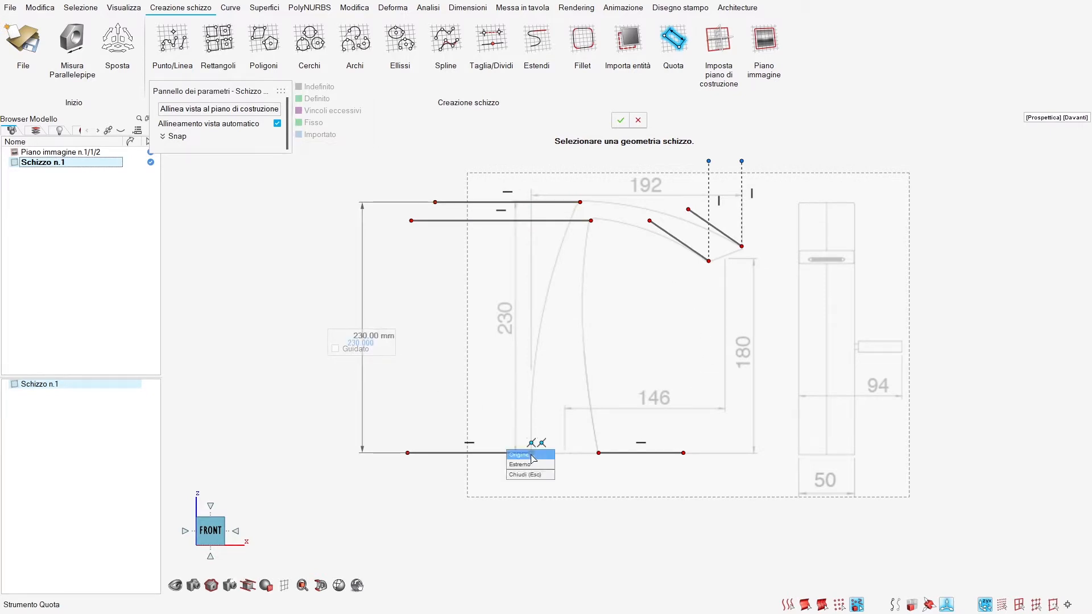
click(526, 461)
click(743, 247)
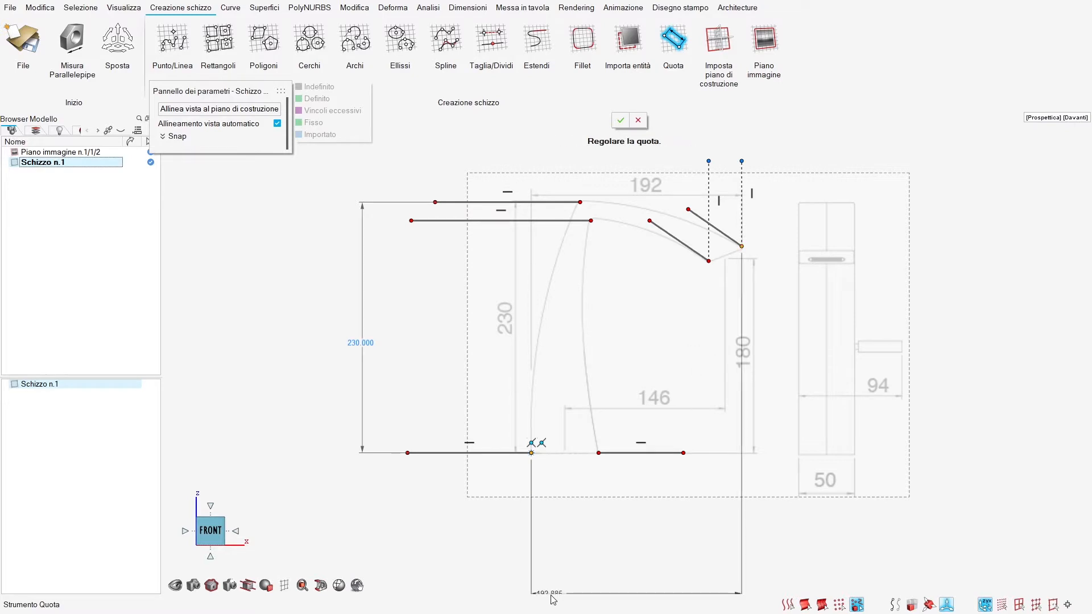
click(634, 507)
click(634, 507)
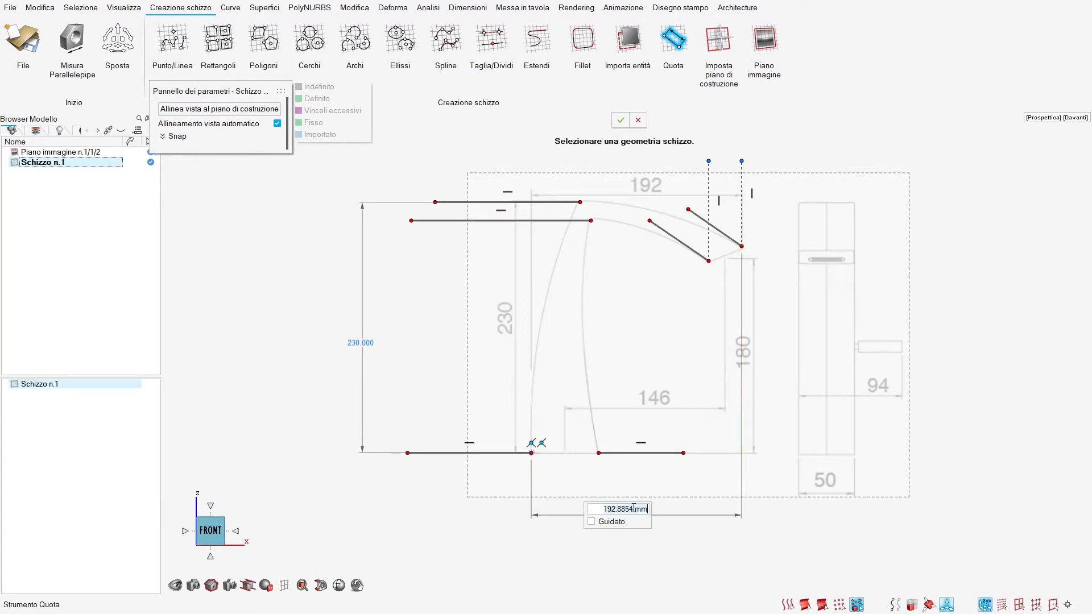
key(Return)
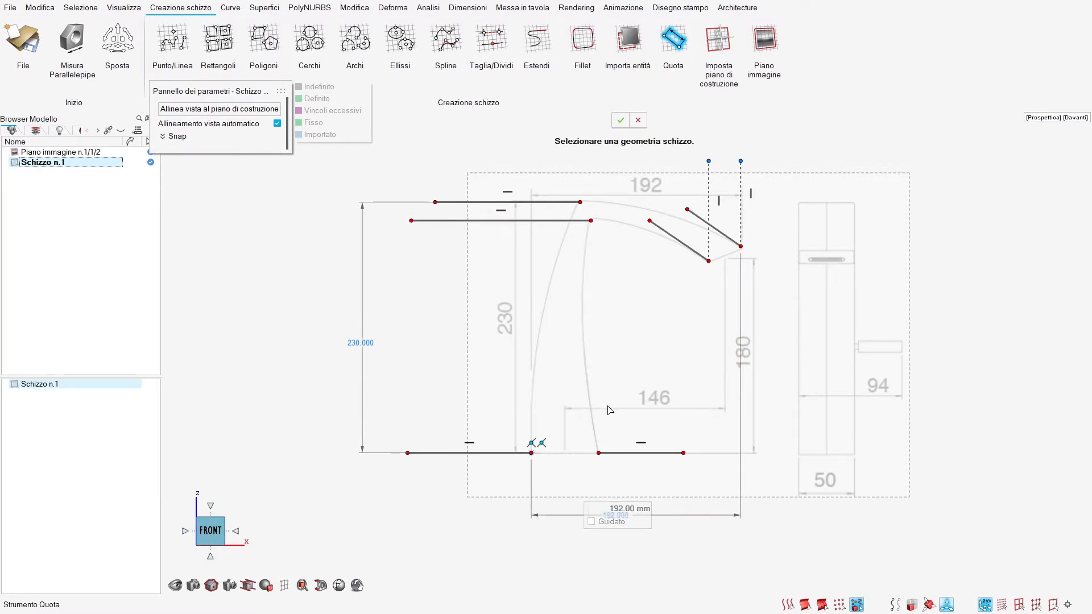
Step: Dimension the aligned distance between the two spout tip corners, set it to 33 mm, and leave the dimension tool
click(671, 41)
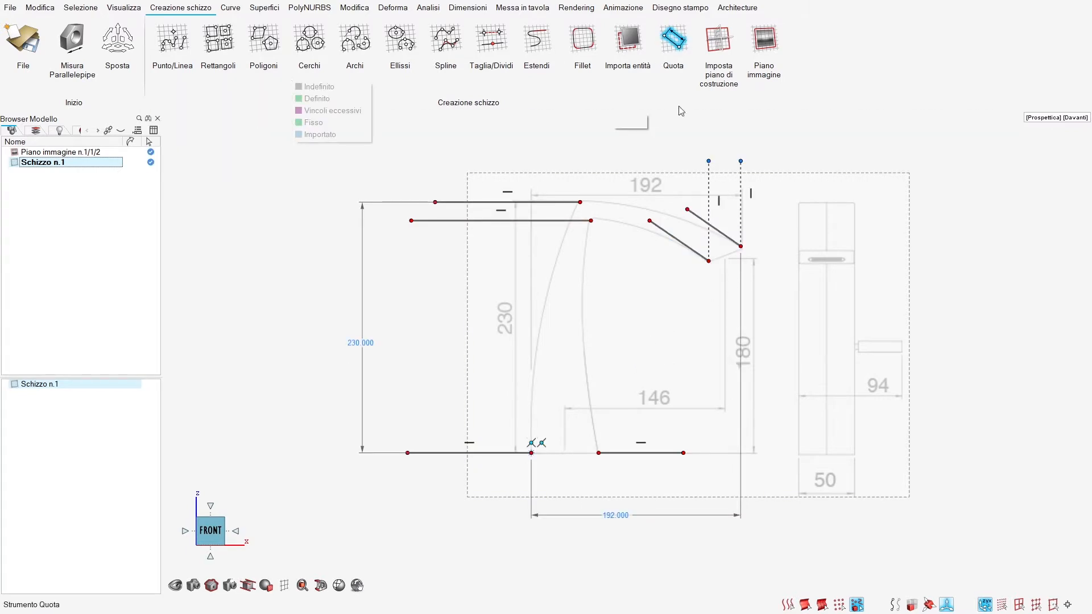
click(709, 261)
click(740, 246)
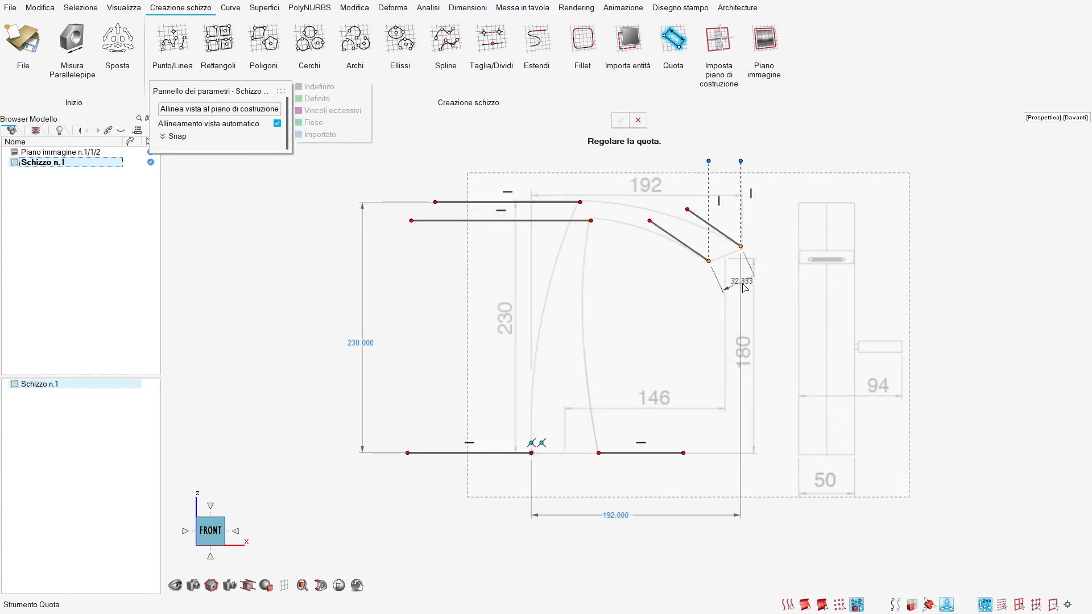
click(753, 290)
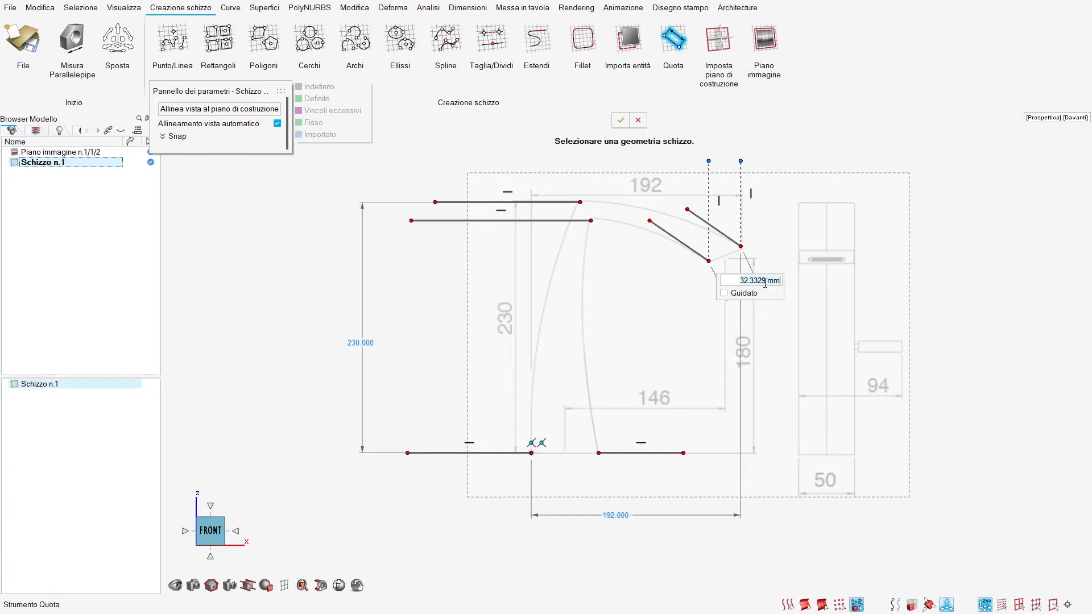
text(33)
key(Return)
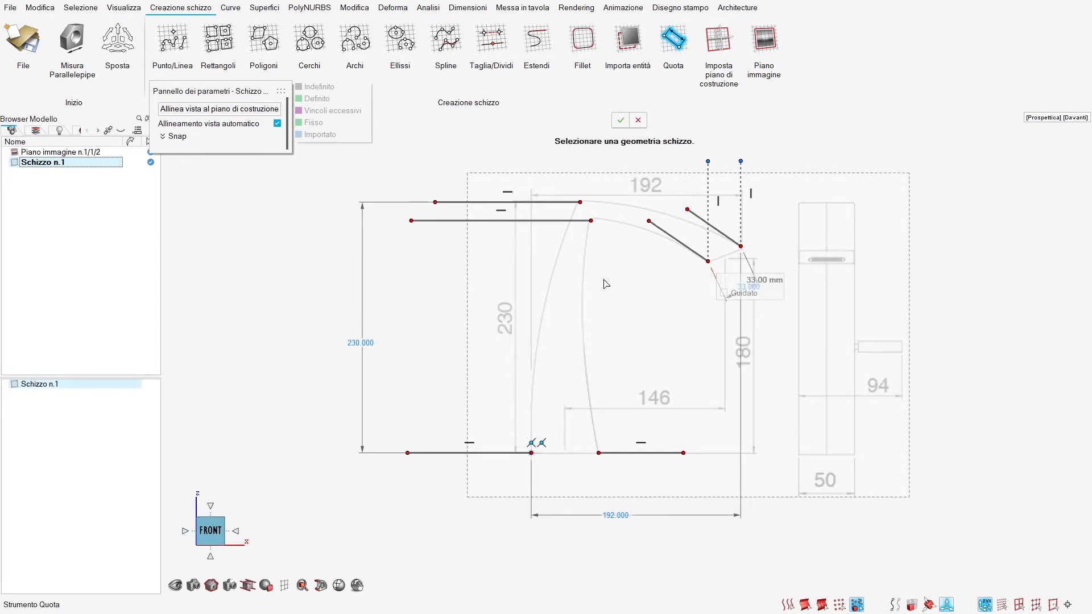
click(636, 121)
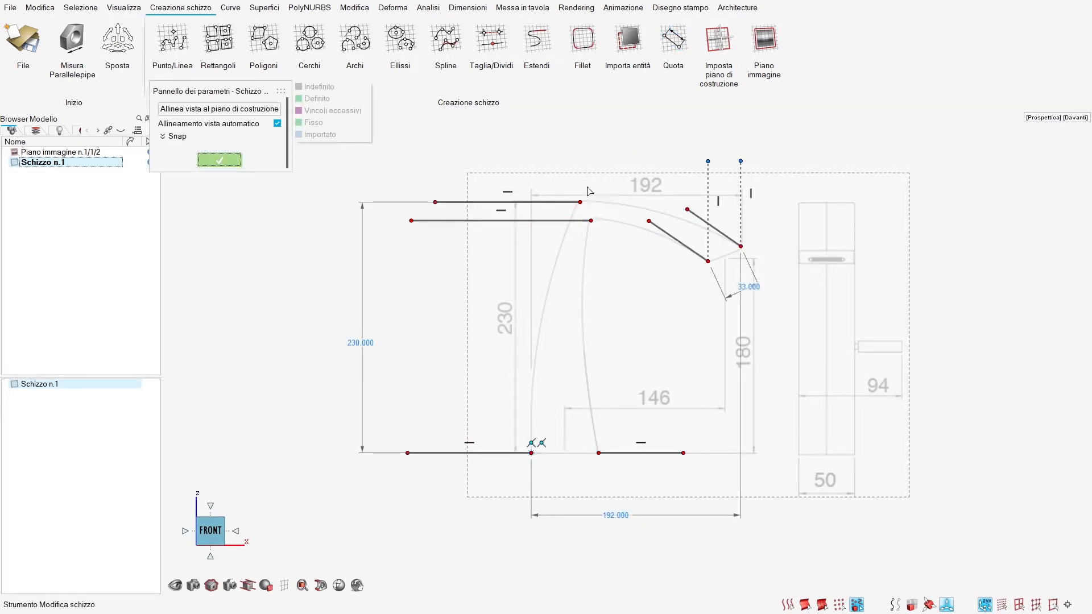
Step: Dimension the horizontal offset between the right endpoints of the two upper horizontal lines and set it to 11 mm
click(673, 42)
click(580, 202)
click(592, 220)
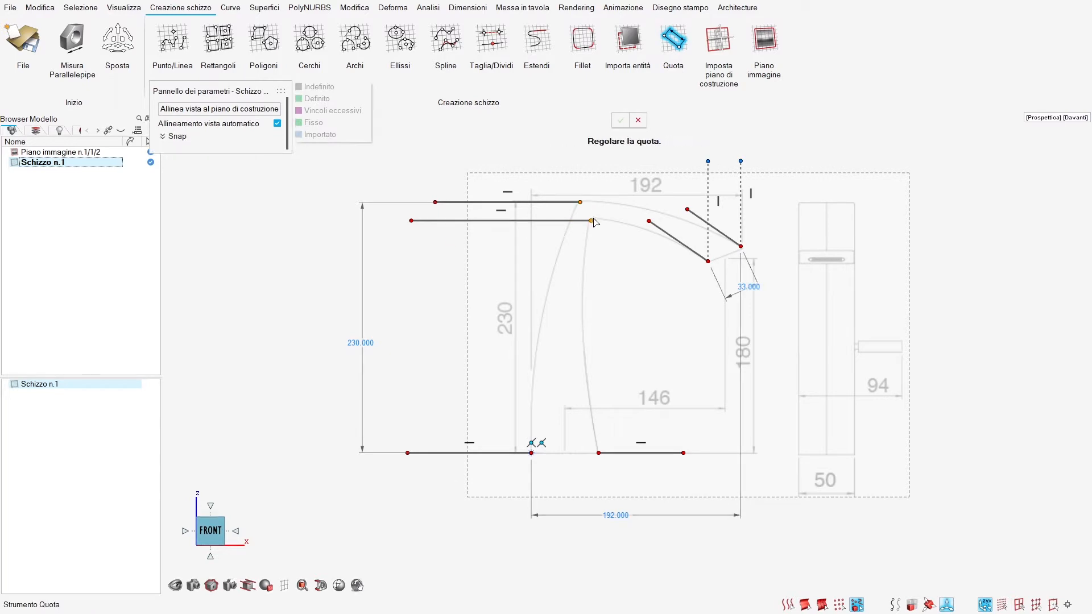
click(590, 160)
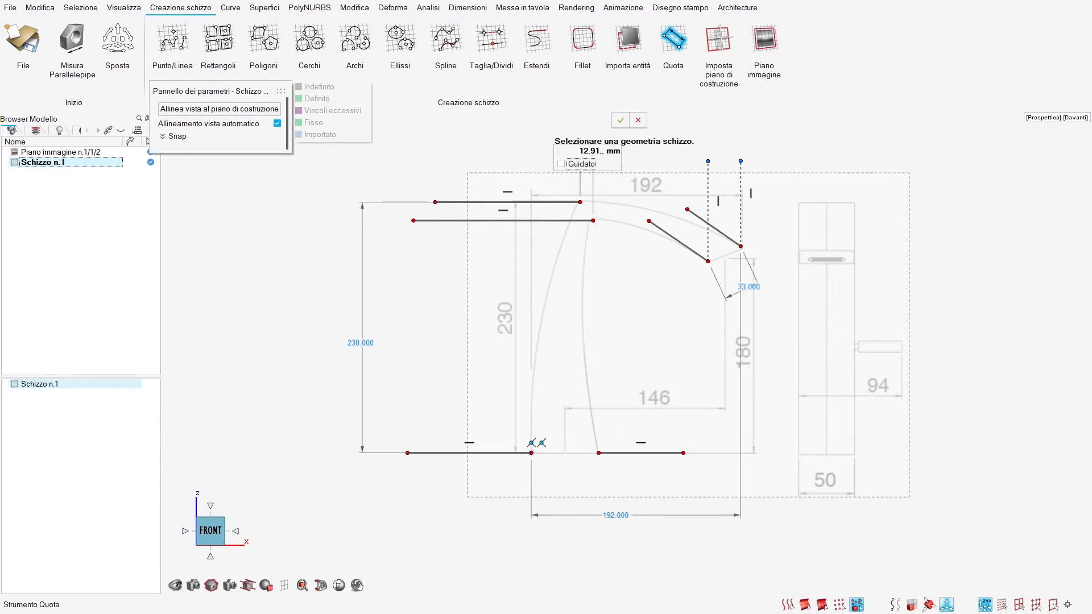
scroll(604, 149, up, 5)
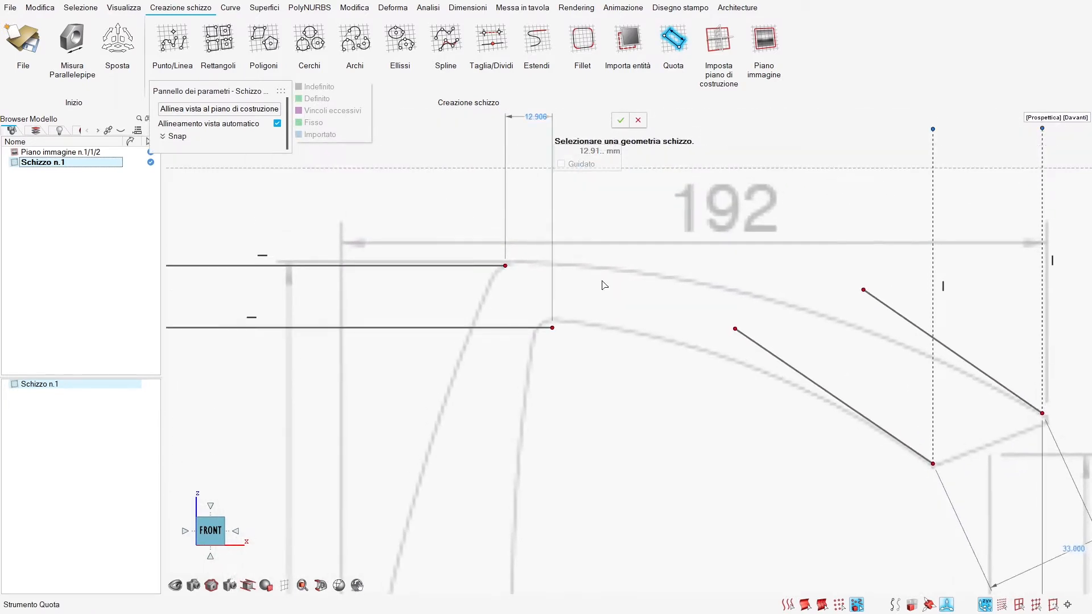
click(595, 152)
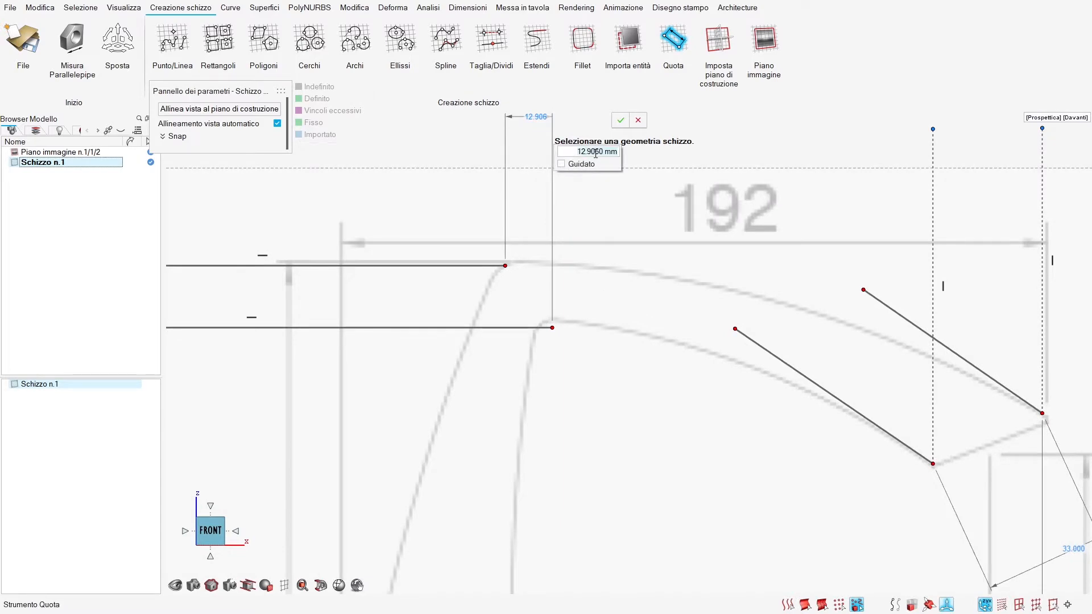
text(11)
key(Return)
Step: Dimension the vertical offset between the right endpoints of the two upper horizontal lines and set it to 16 mm
scroll(594, 333, down, 3)
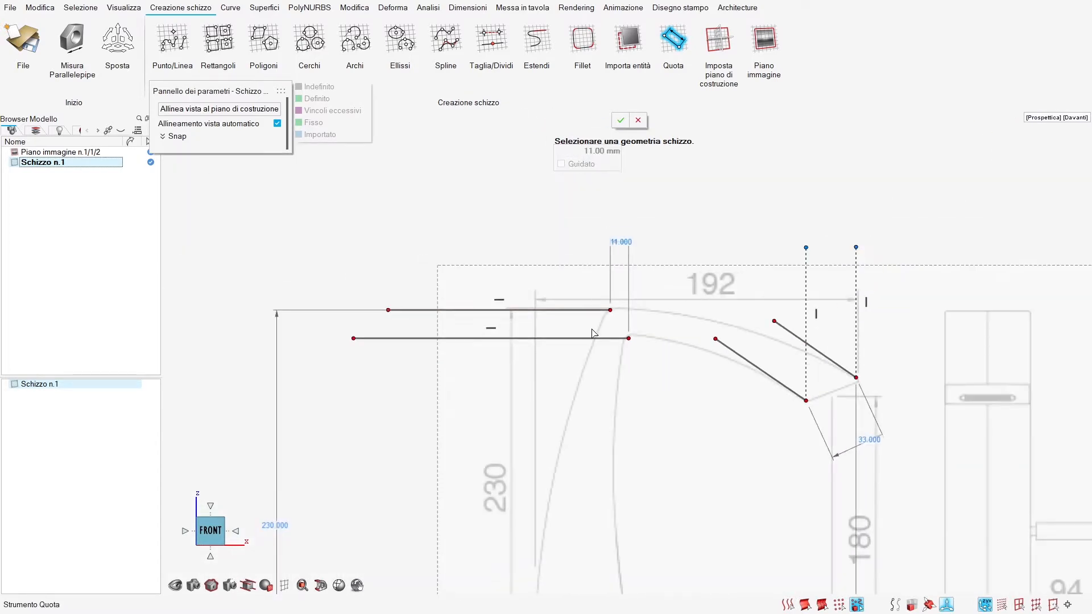
click(631, 340)
click(611, 311)
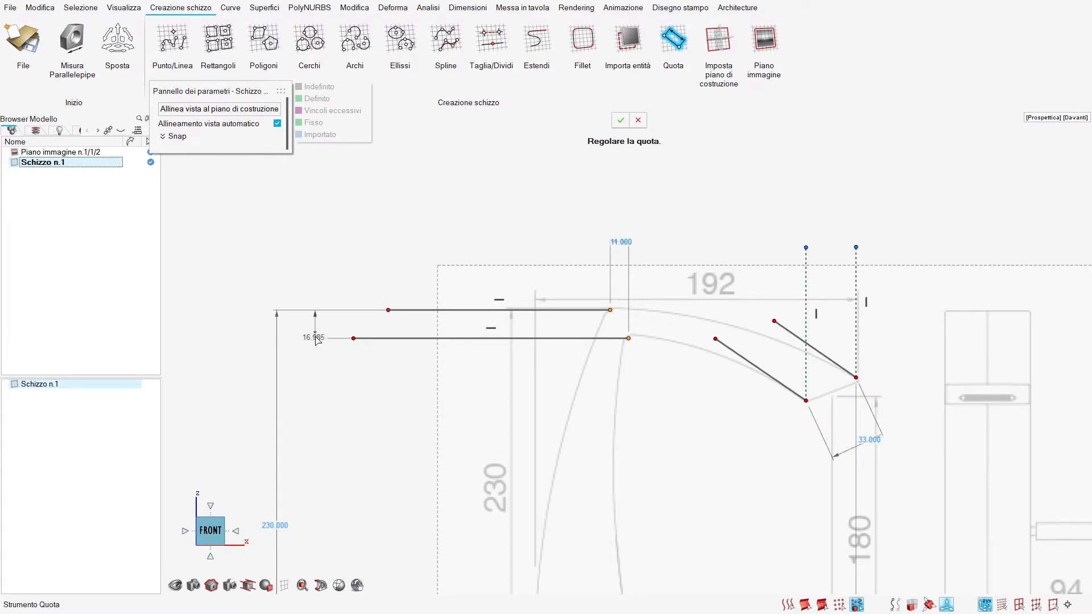
click(315, 337)
drag(328, 330, 321, 330)
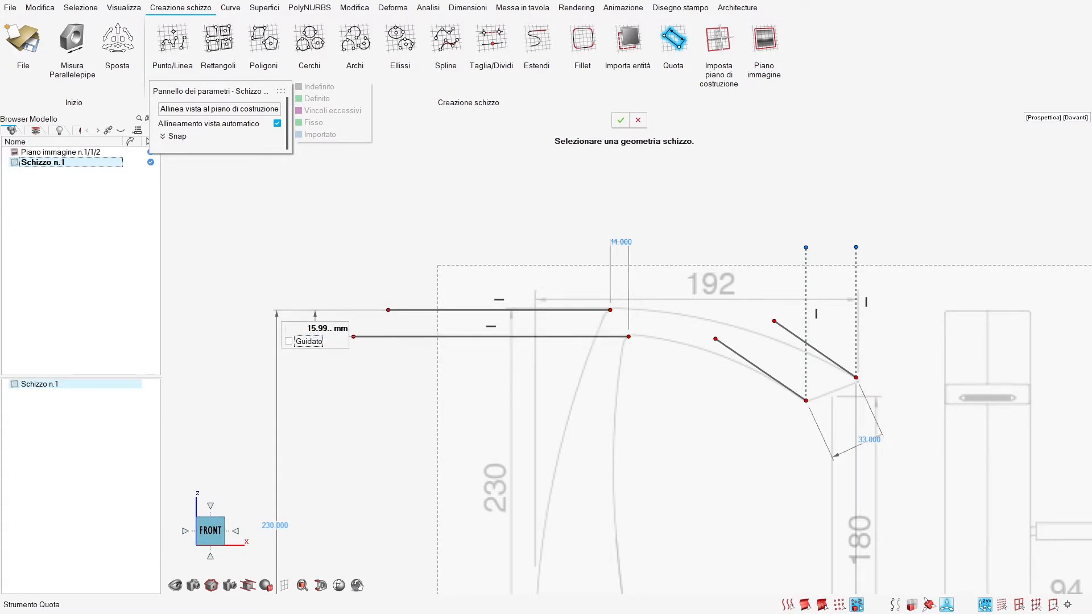
click(329, 330)
text(16)
key(Return)
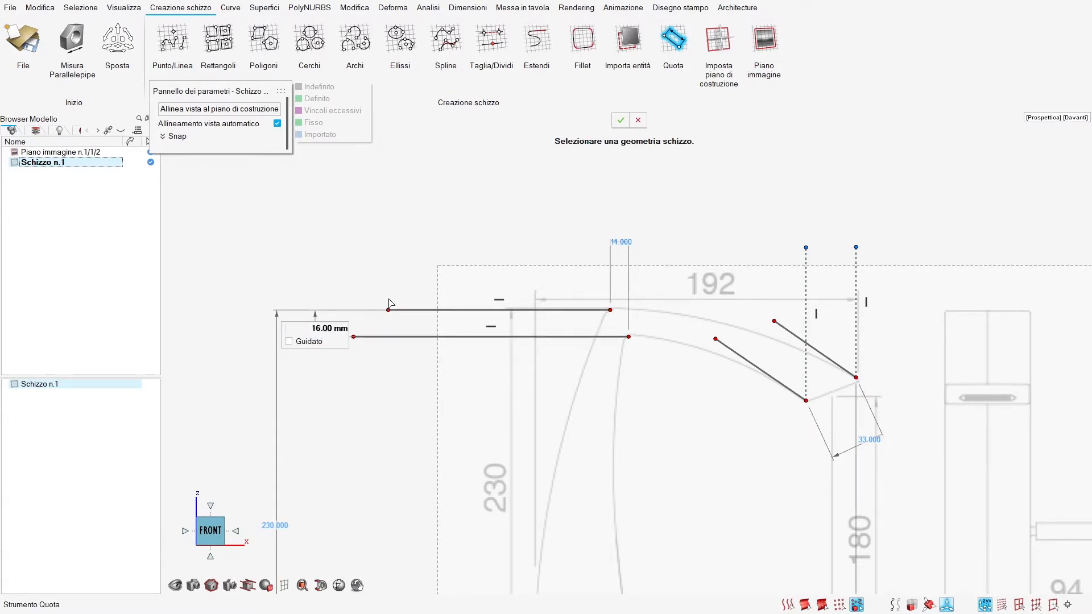
Step: Dimension the angle between the lower slanted line and its vertical construction line and set it to 52 degrees
right_drag(669, 486, 605, 363)
scroll(604, 363, down, 3)
scroll(819, 256, up, 5)
scroll(761, 121, up, 1)
right_drag(761, 121, 742, 157)
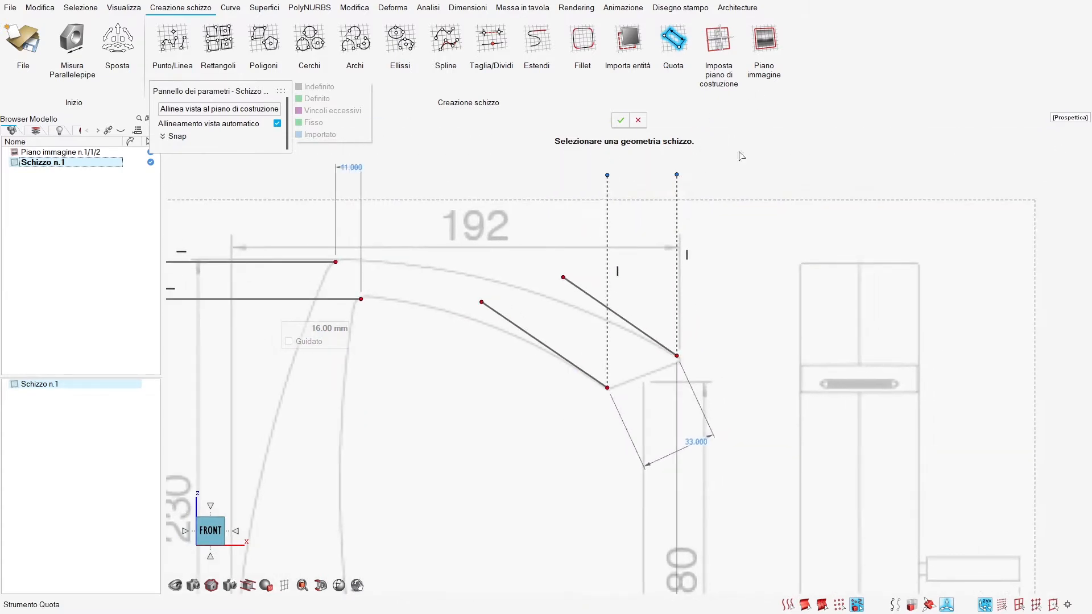
click(608, 361)
click(574, 365)
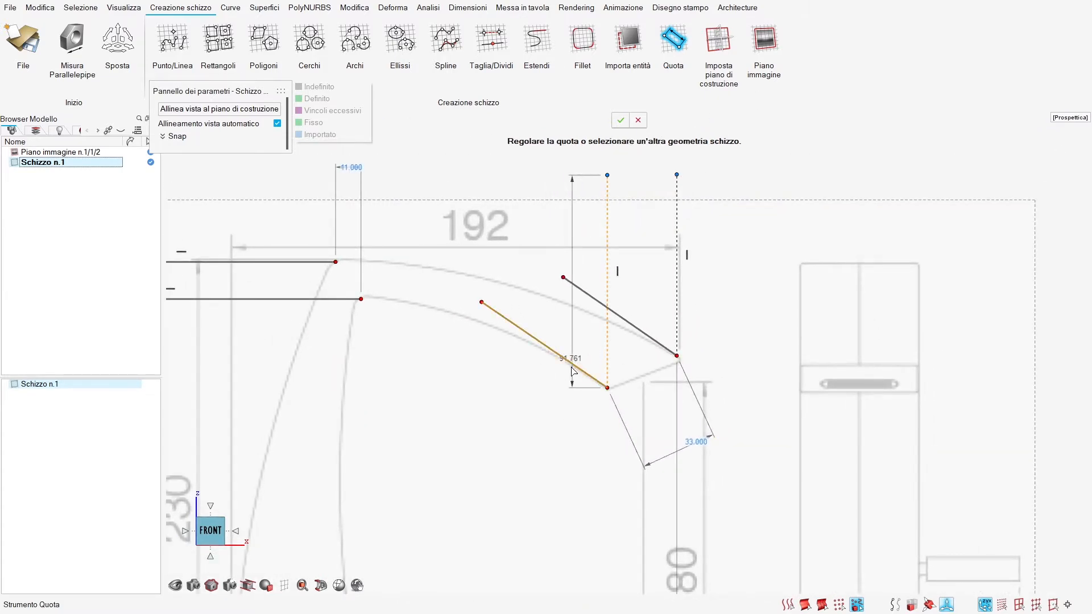
click(583, 351)
mouse_move(556, 344)
mouse_down()
mouse_move(583, 344)
mouse_move(556, 344)
mouse_up()
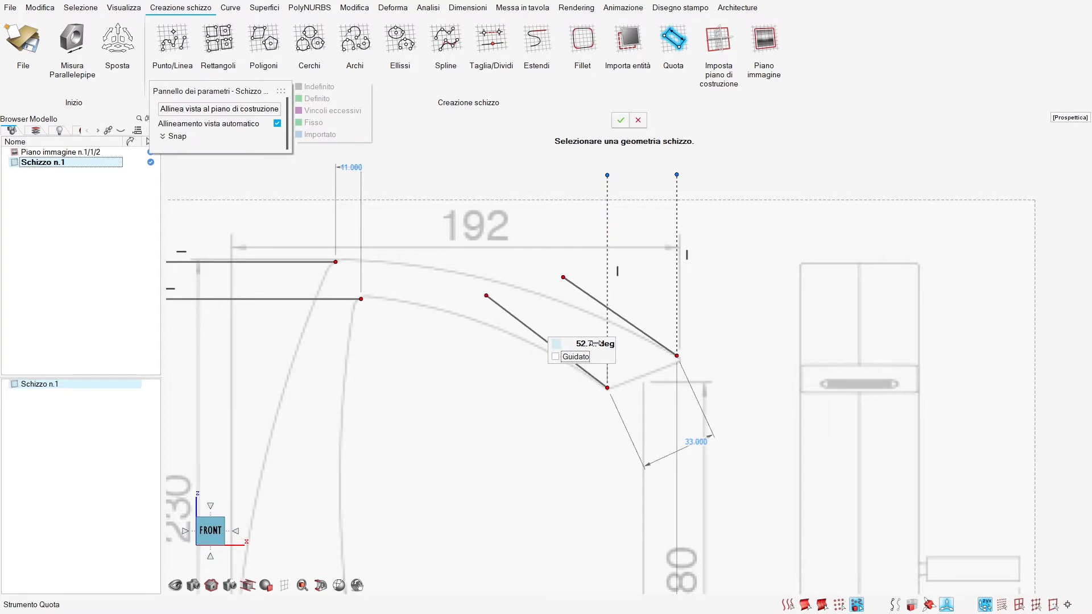
click(595, 343)
text(52)
key(Return)
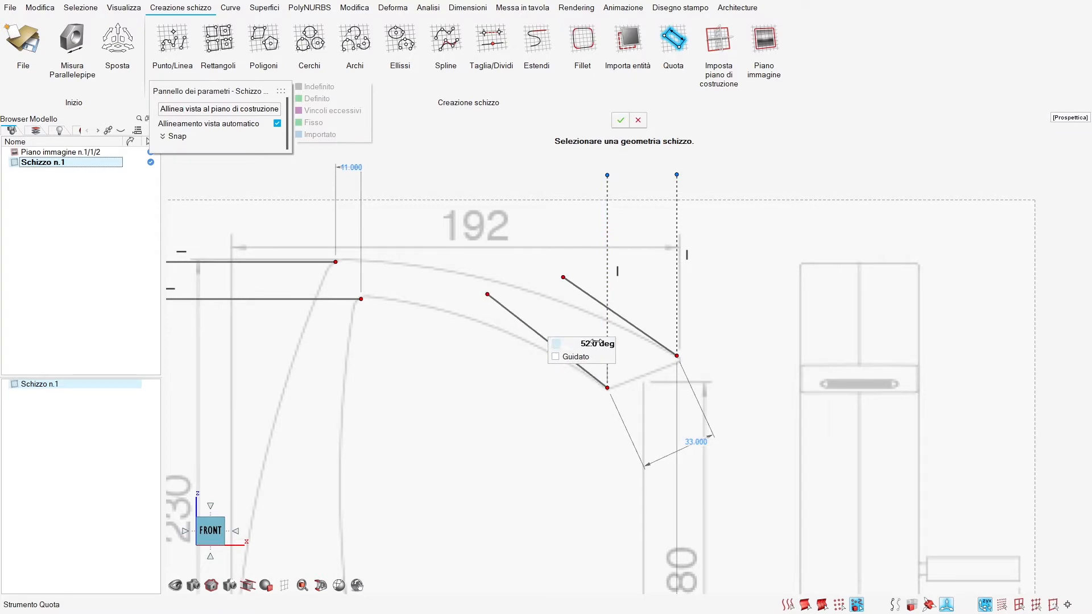
Step: Dimension the angle between the upper slanted line and its vertical construction line, set it to 56 degrees, and leave the dimension tool
click(677, 313)
click(640, 331)
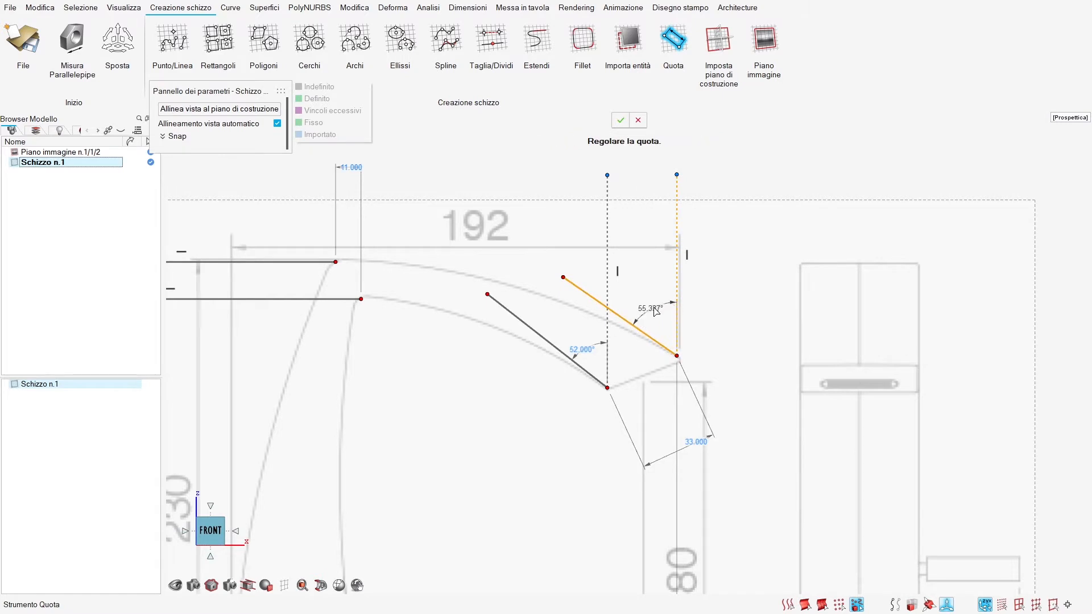
click(656, 311)
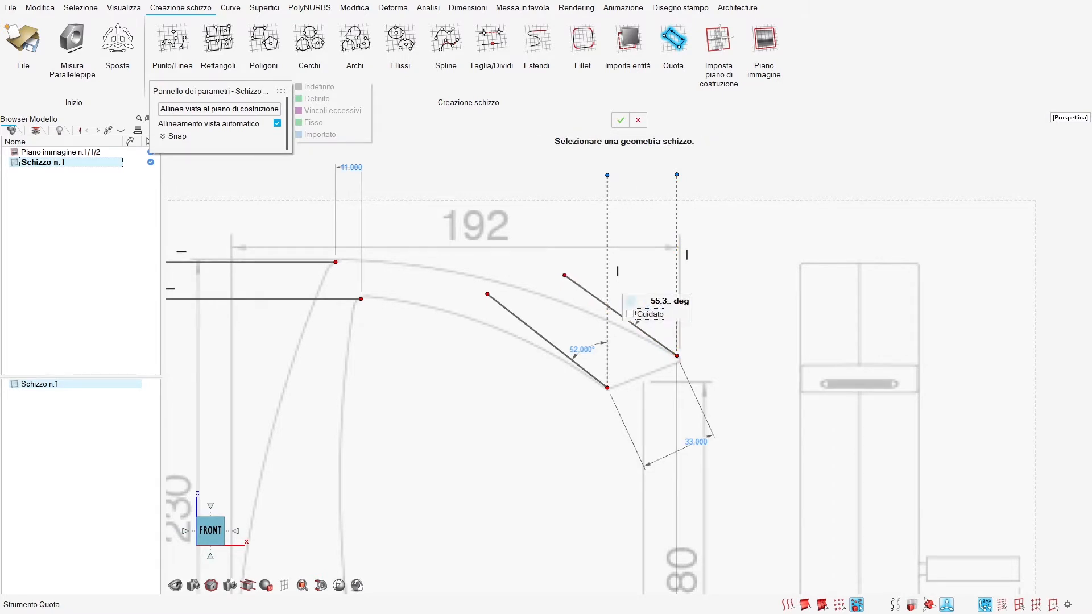
scroll(655, 301, up, 1)
click(669, 302)
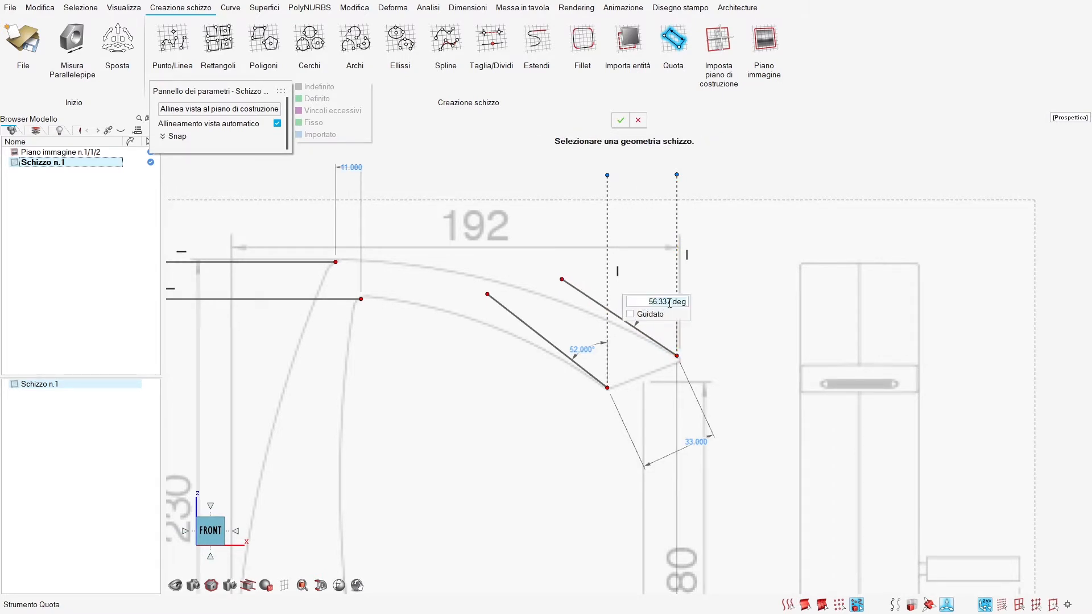
text(56)
key(Return)
key(f)
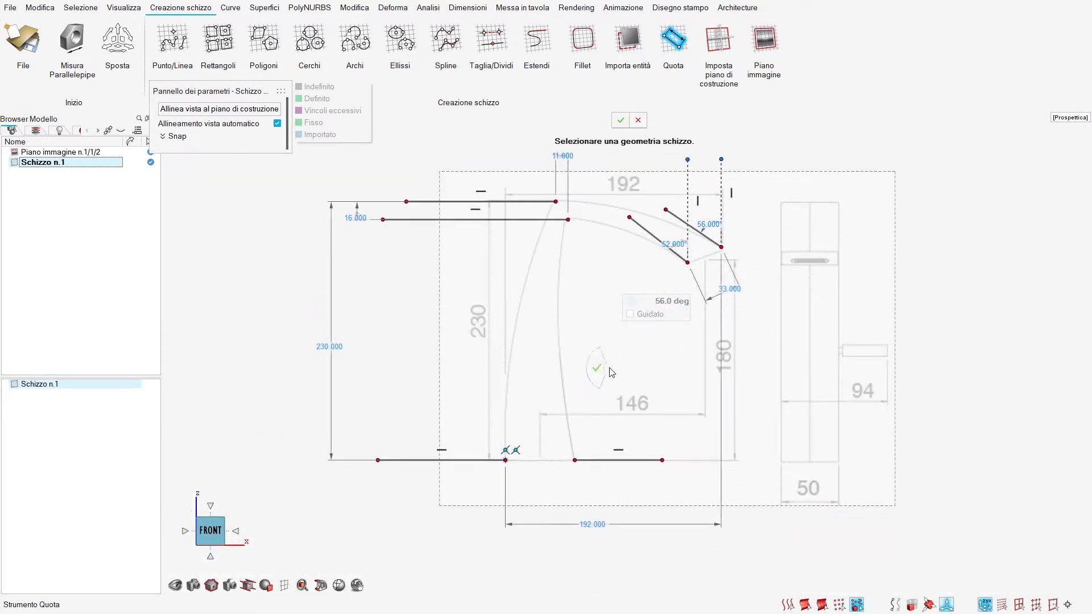
key(Escape)
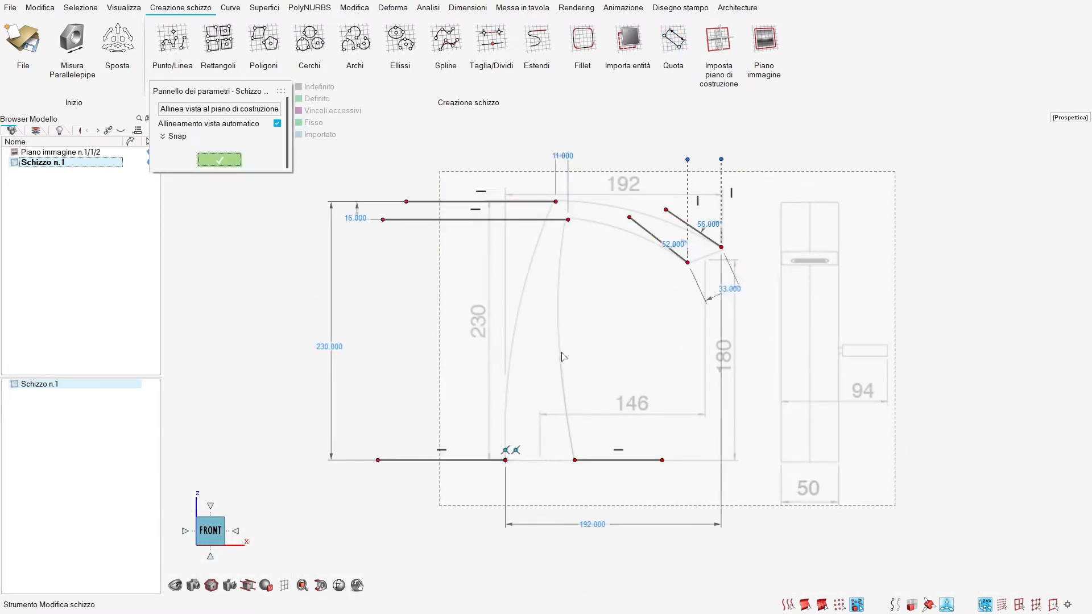
Step: Finish editing the sketch of guide lines and deselect it
right_click(608, 325)
click(332, 327)
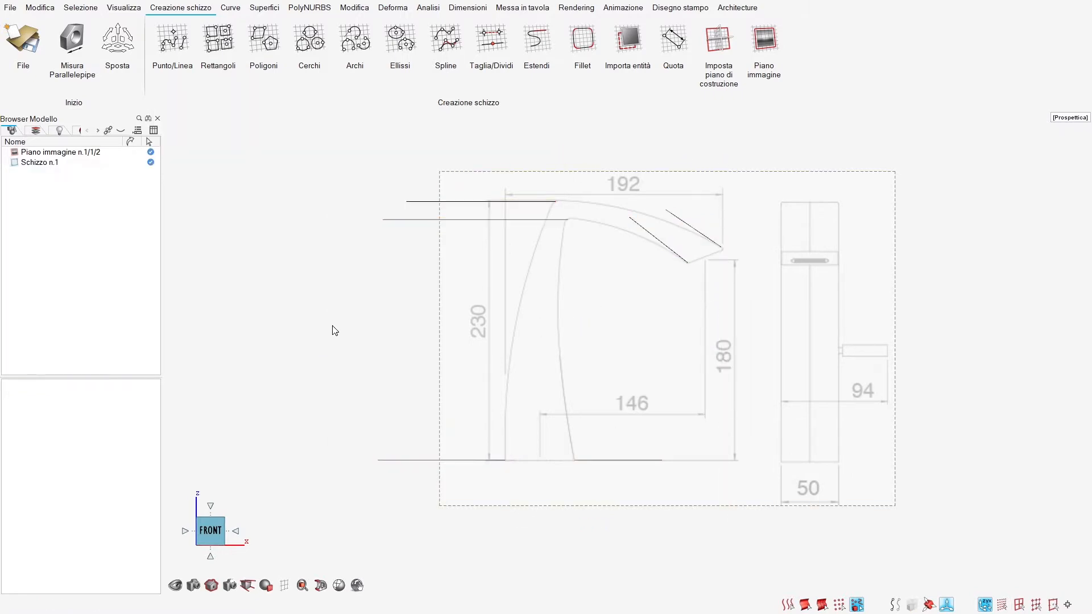
middle_drag(359, 316, 355, 340)
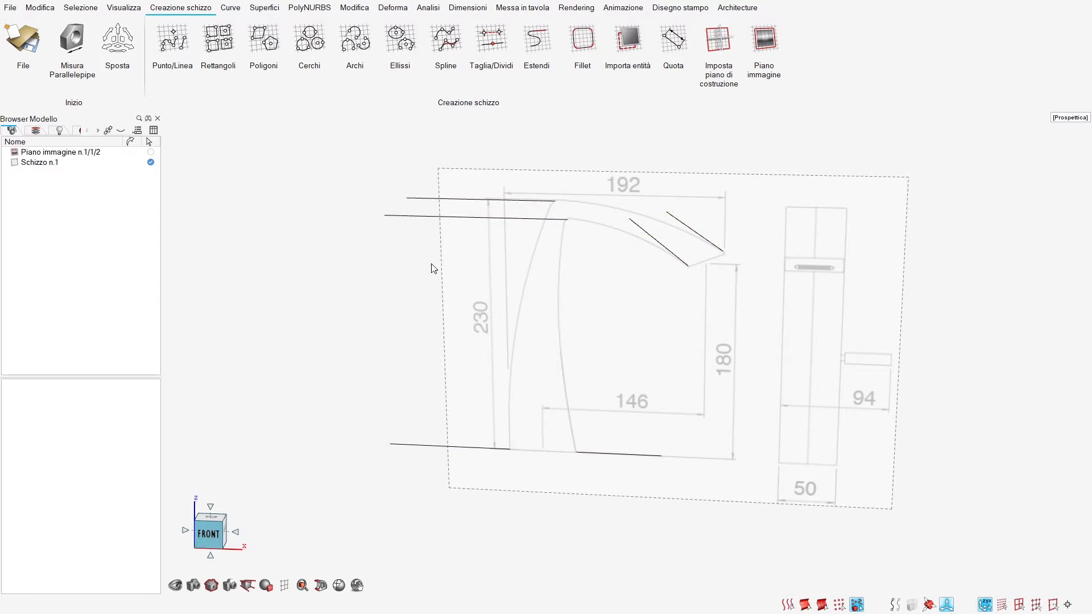
click(15, 153)
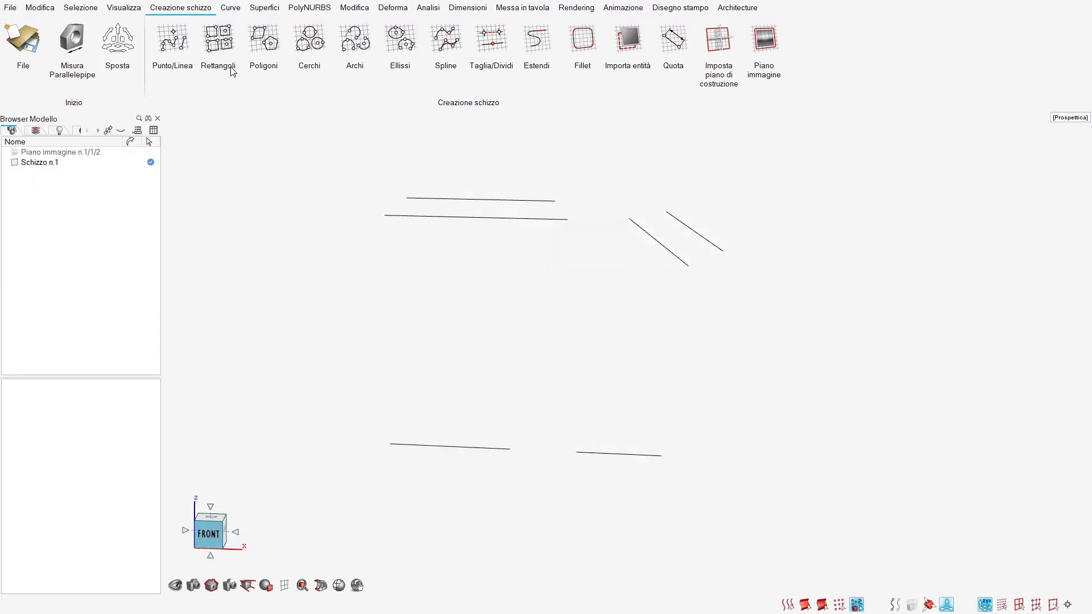
click(235, 9)
click(219, 38)
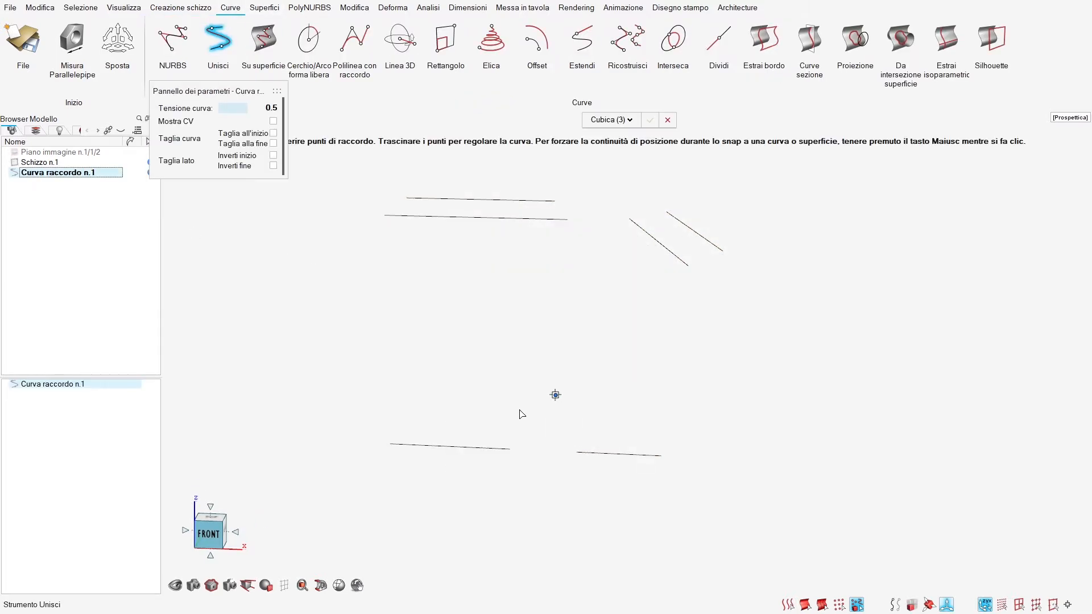
click(506, 454)
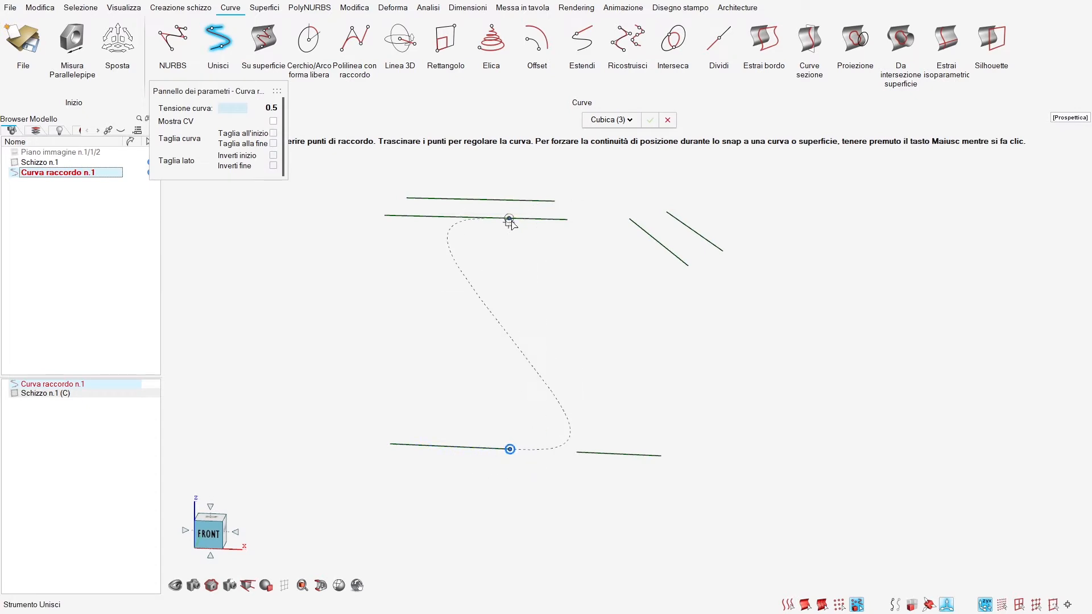
drag(512, 221, 593, 236)
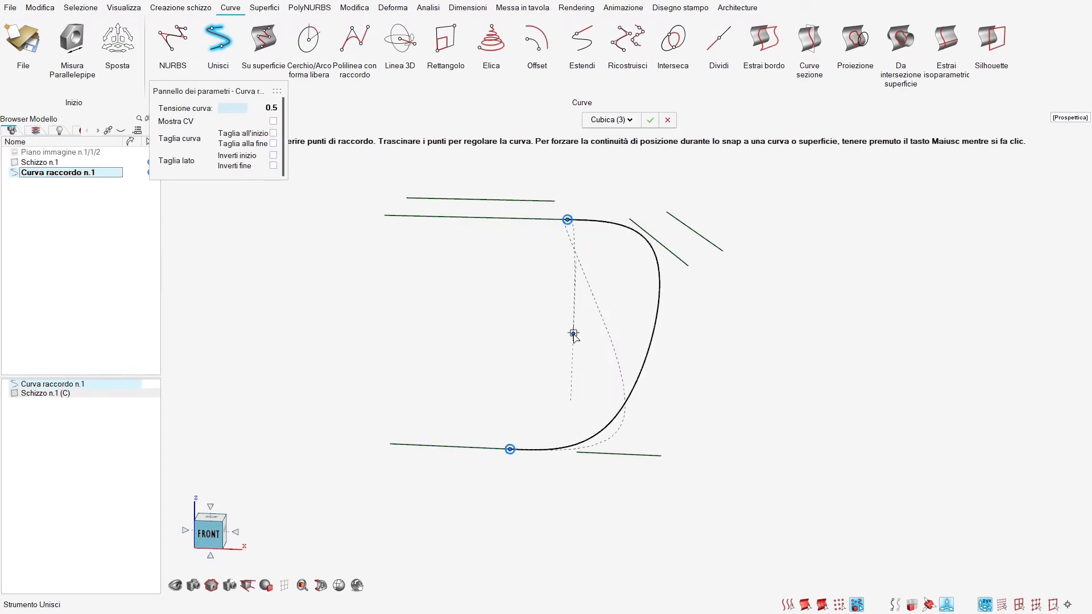
right_click(572, 334)
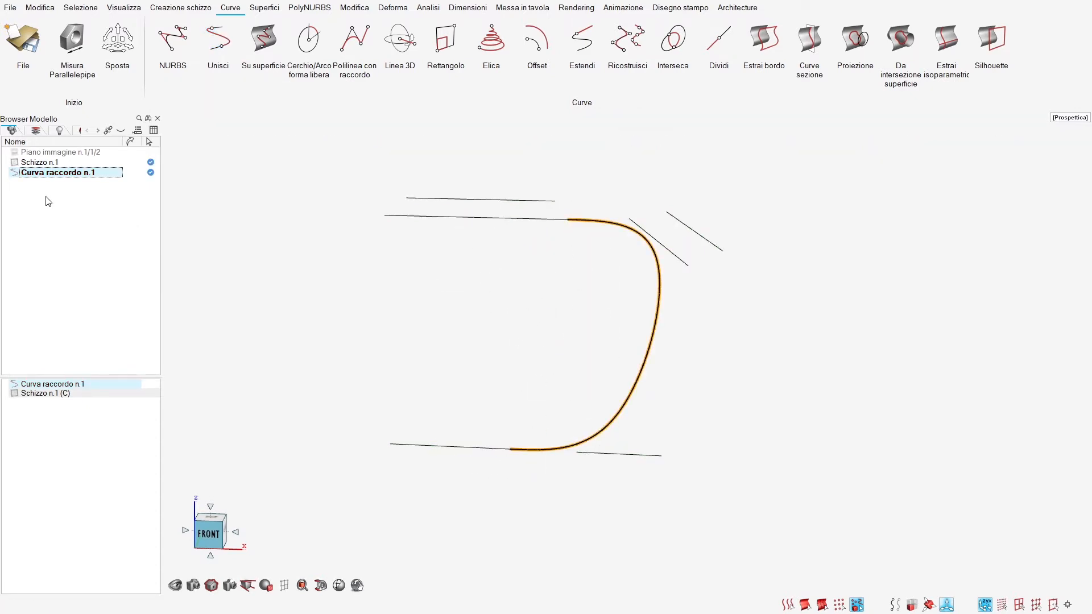
click(15, 152)
click(686, 342)
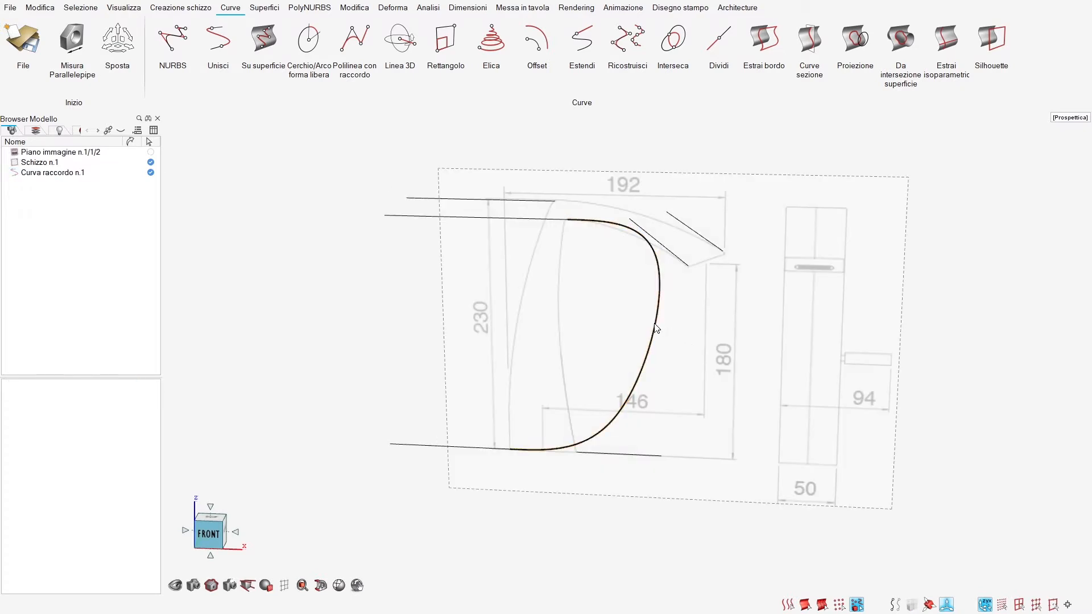
click(657, 328)
key(Delete)
Step: Create a blend curve from the right end of the lower-left base line to the right end of the topmost horizontal line
click(217, 38)
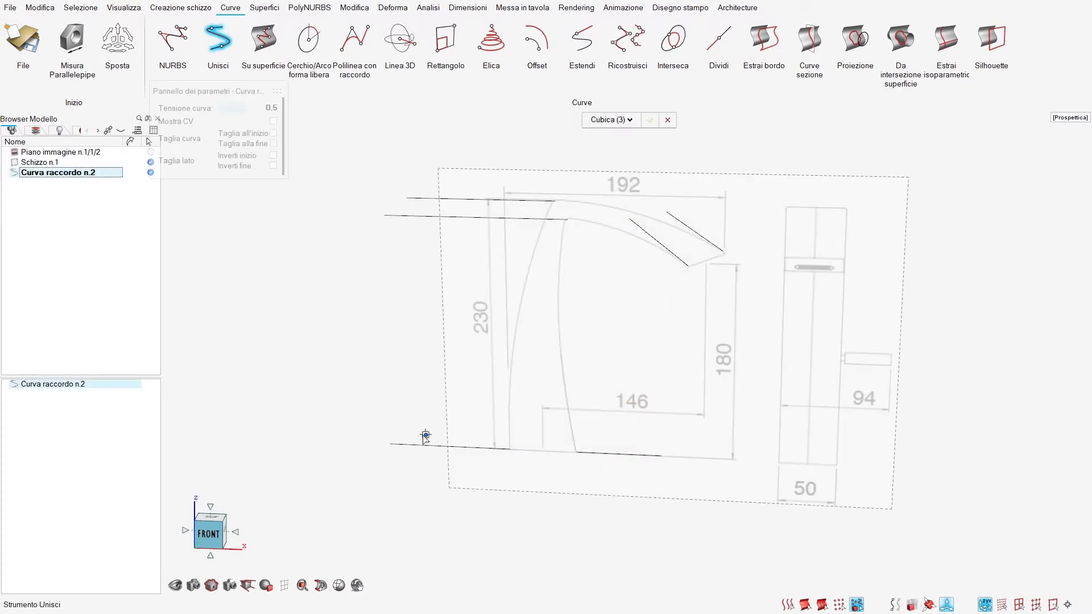
click(405, 444)
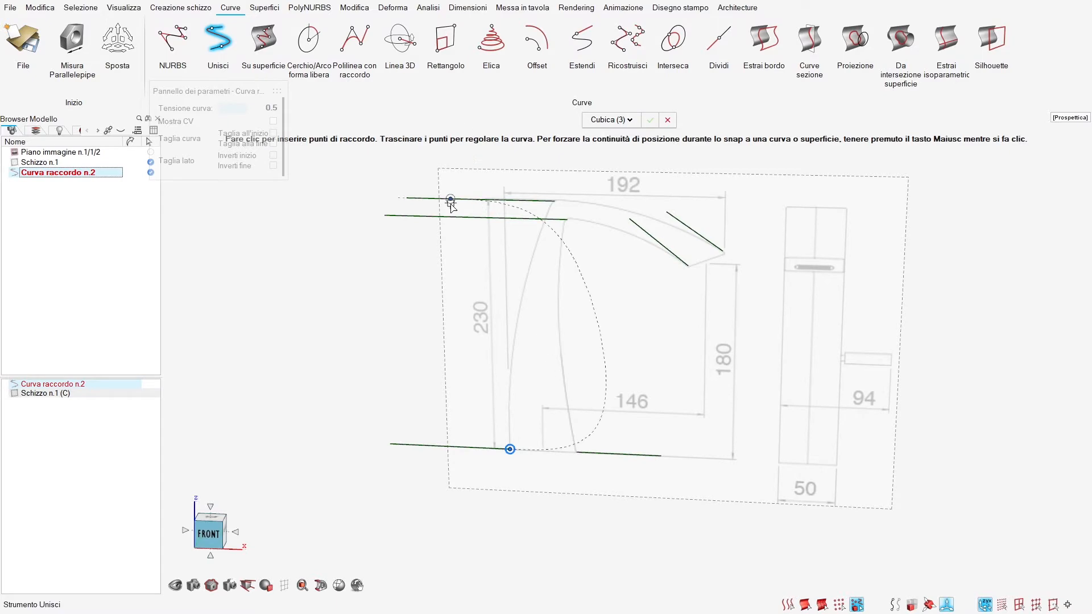
drag(451, 203, 608, 200)
right_click(603, 165)
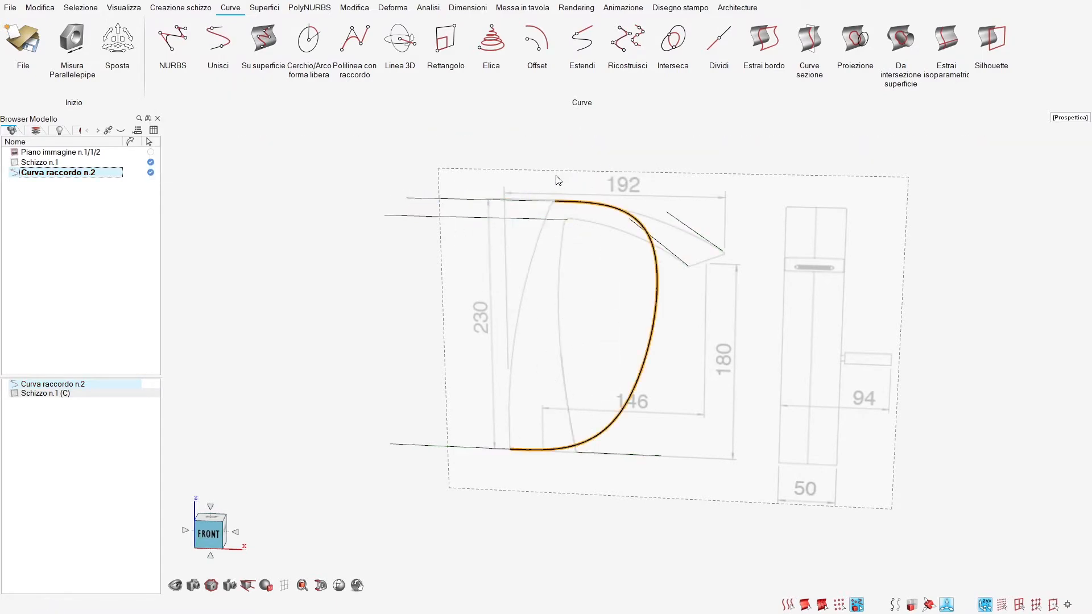
Step: Create a blend curve from the right end of the topmost horizontal line to the lower end of the upper slanted line
right_click(557, 181)
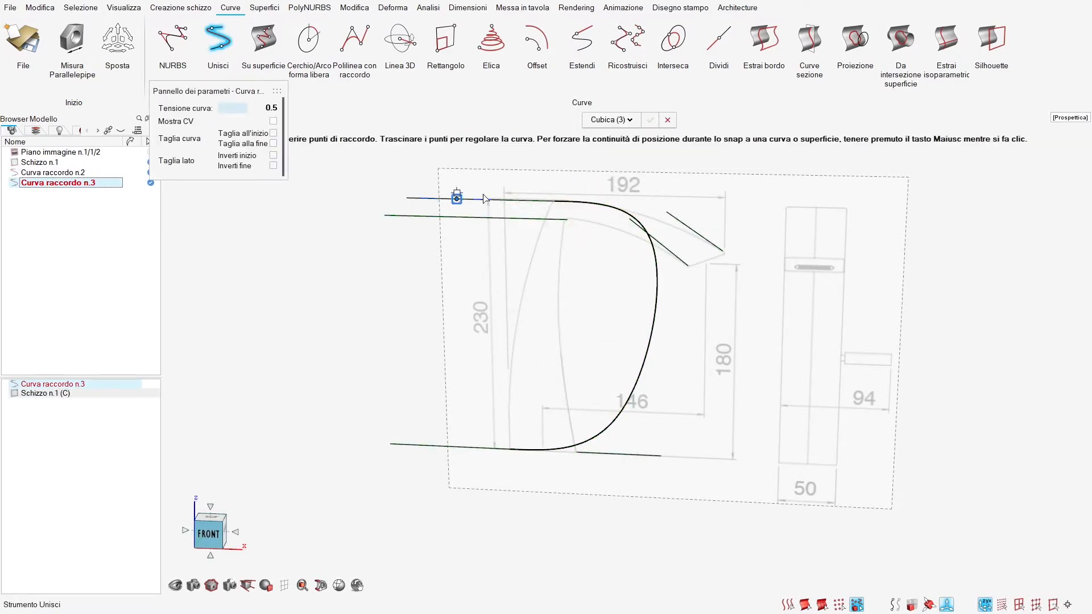
drag(707, 241, 762, 276)
right_click(690, 205)
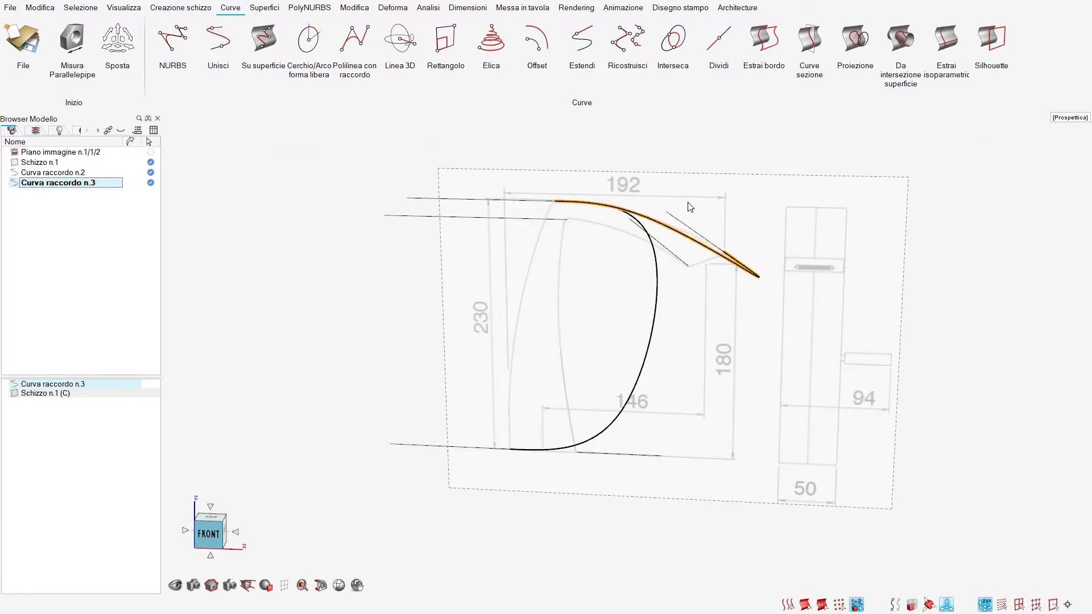
Step: Create a blend curve from the right end of the second horizontal line to the lower end of the lower slanted line
right_click(558, 233)
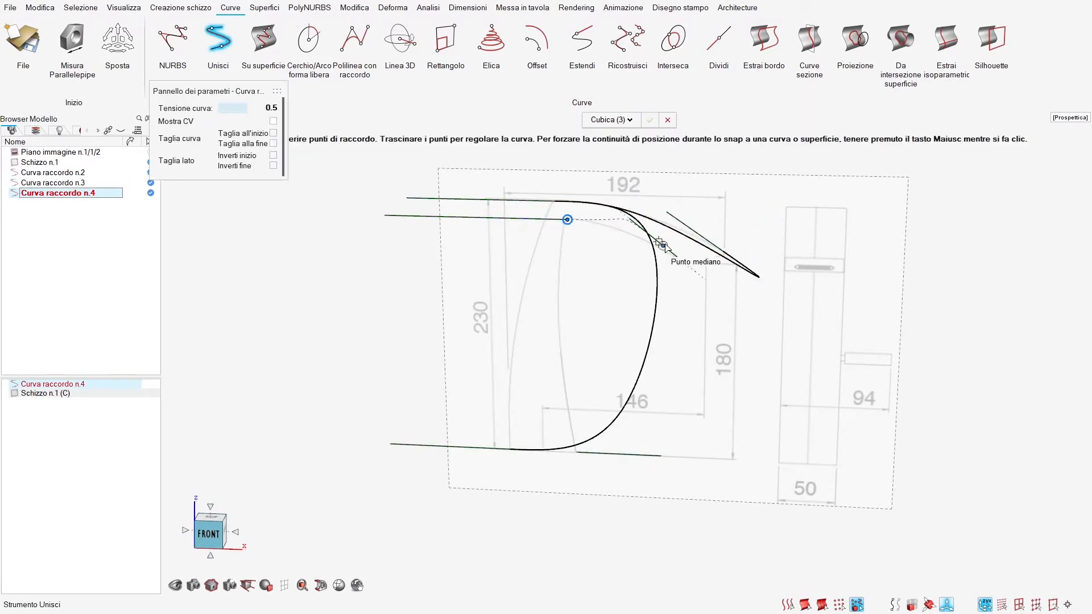
click(691, 264)
right_click(637, 356)
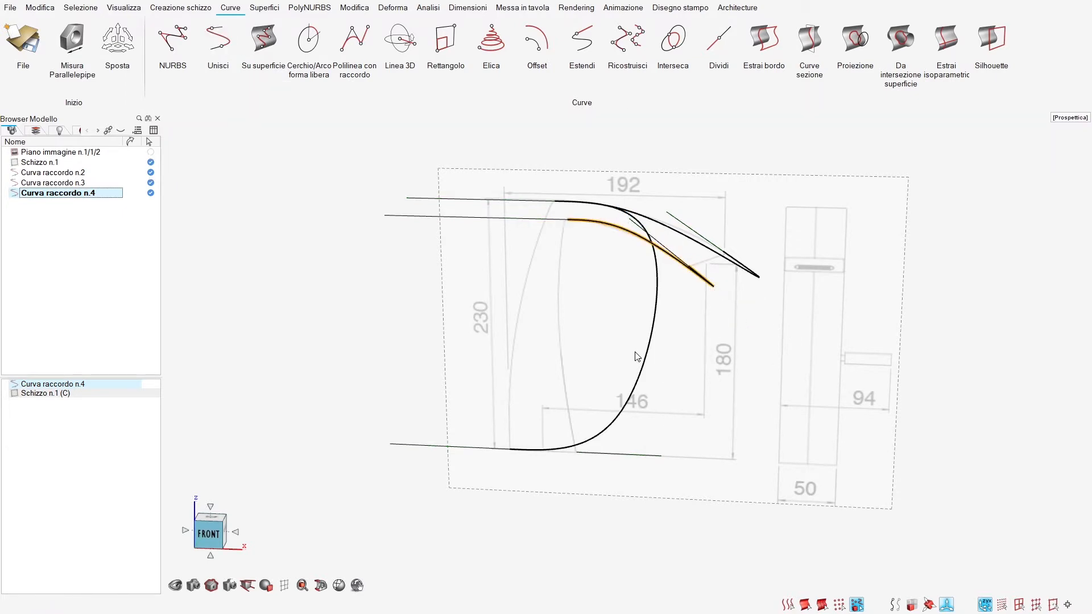
Step: Create a blend curve from the left end of the right base line to the right end of the second horizontal line
right_click(637, 356)
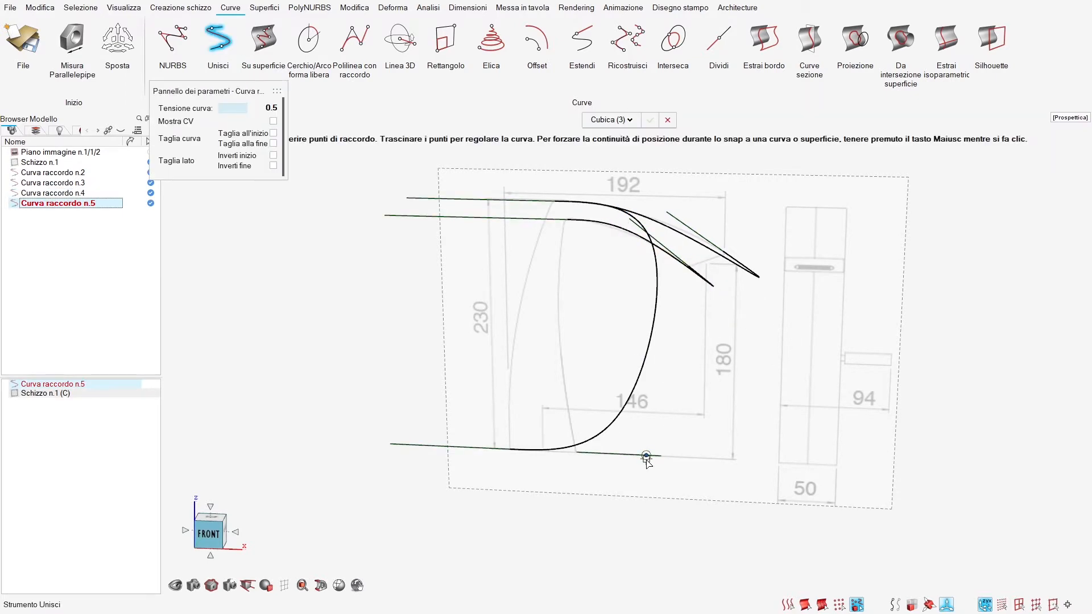
click(577, 453)
drag(498, 216, 568, 220)
right_click(604, 330)
click(540, 303)
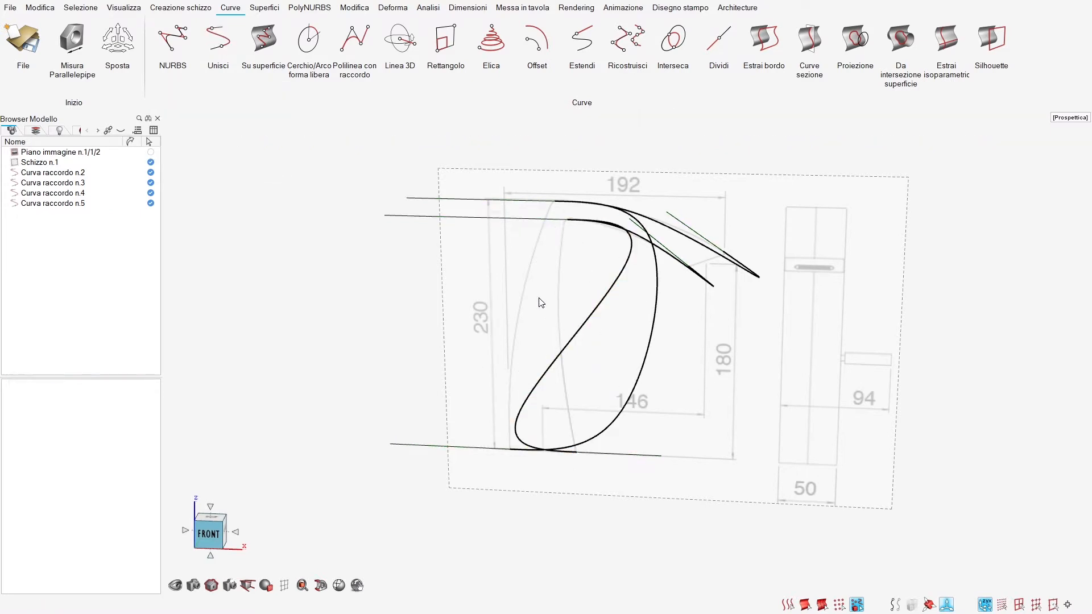
Step: Edit the outer body blend curve and set the continuity at both its top and base ends to Posizione (G0)
double_click(655, 326)
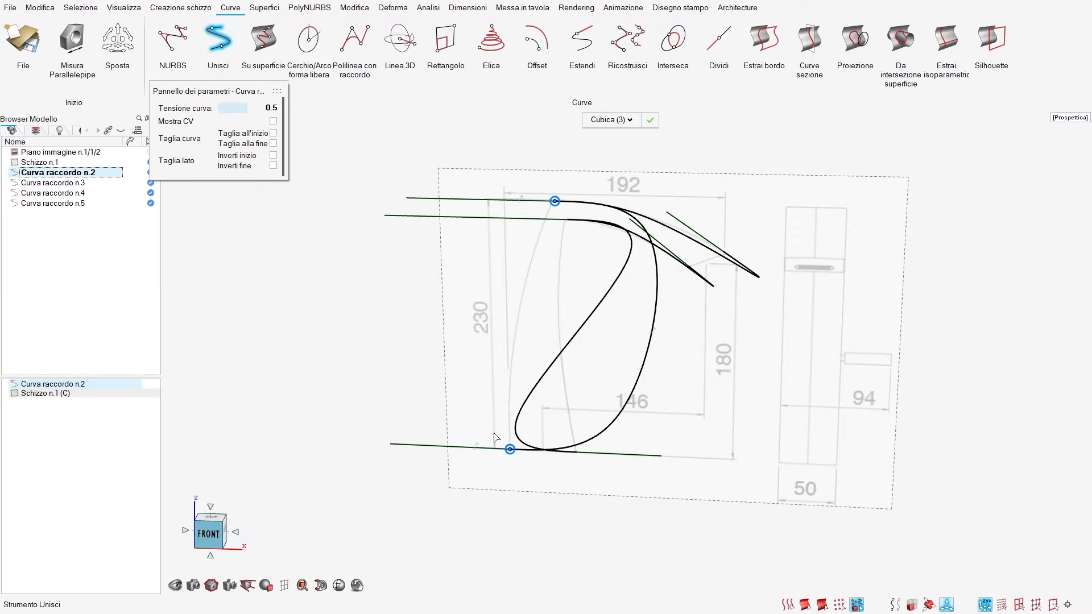
click(555, 201)
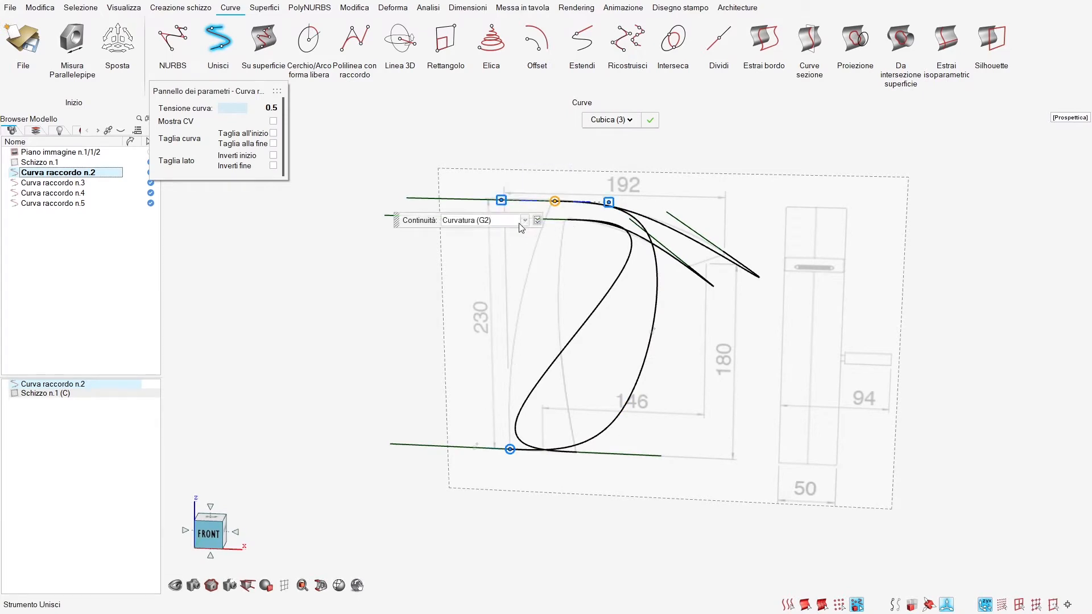
click(509, 221)
click(505, 233)
click(511, 449)
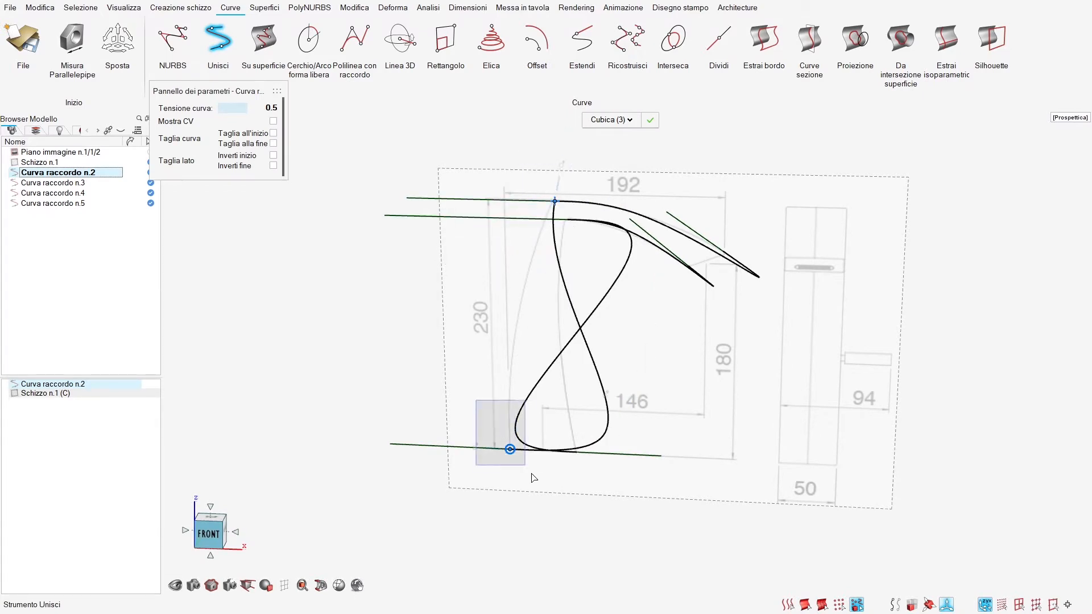
click(612, 430)
click(592, 442)
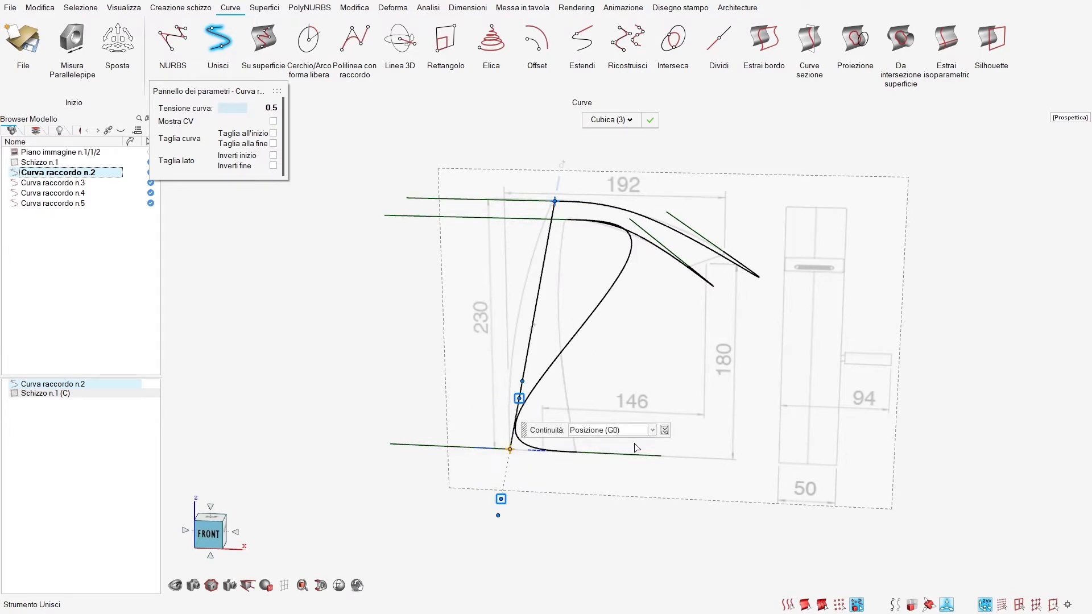
Step: Adjust the tangent handles at both ends of the outer body curve to follow the faucet's outline, and finish the edit
drag(521, 382, 501, 338)
click(540, 177)
click(555, 201)
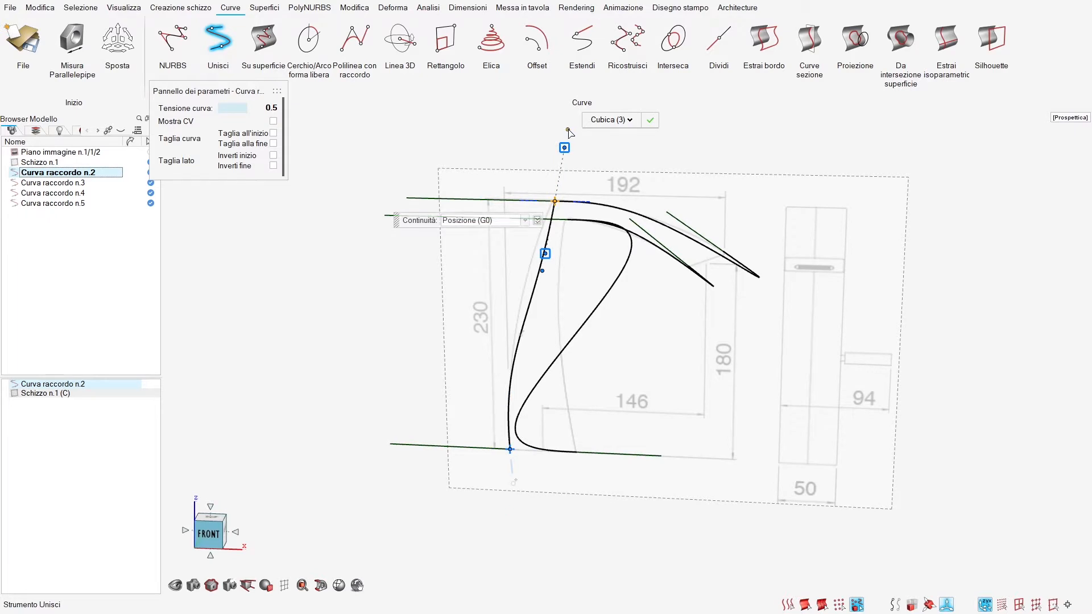
drag(564, 139, 584, 135)
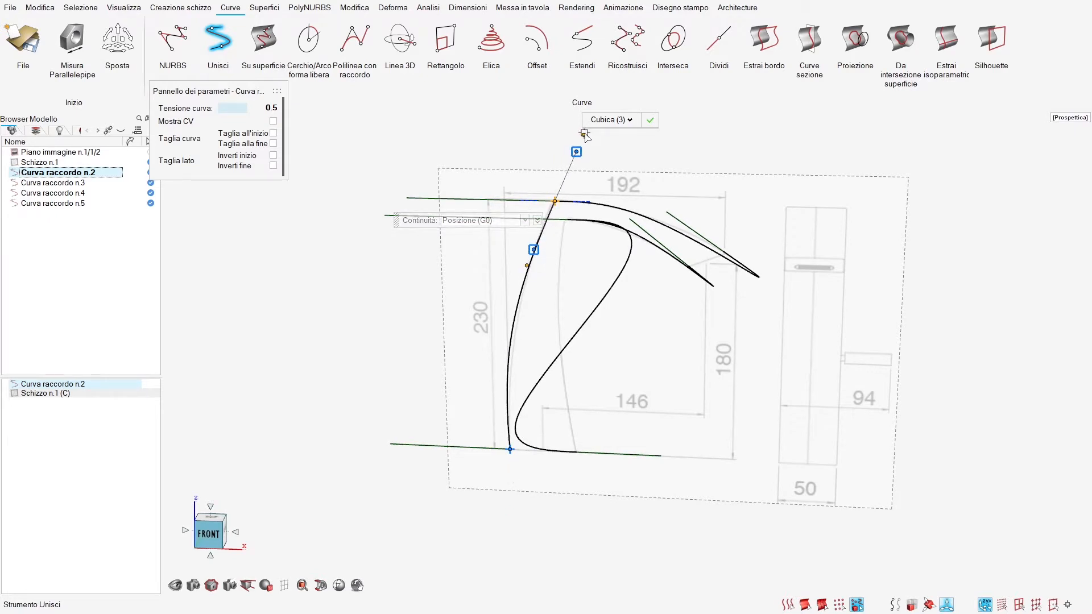
click(510, 449)
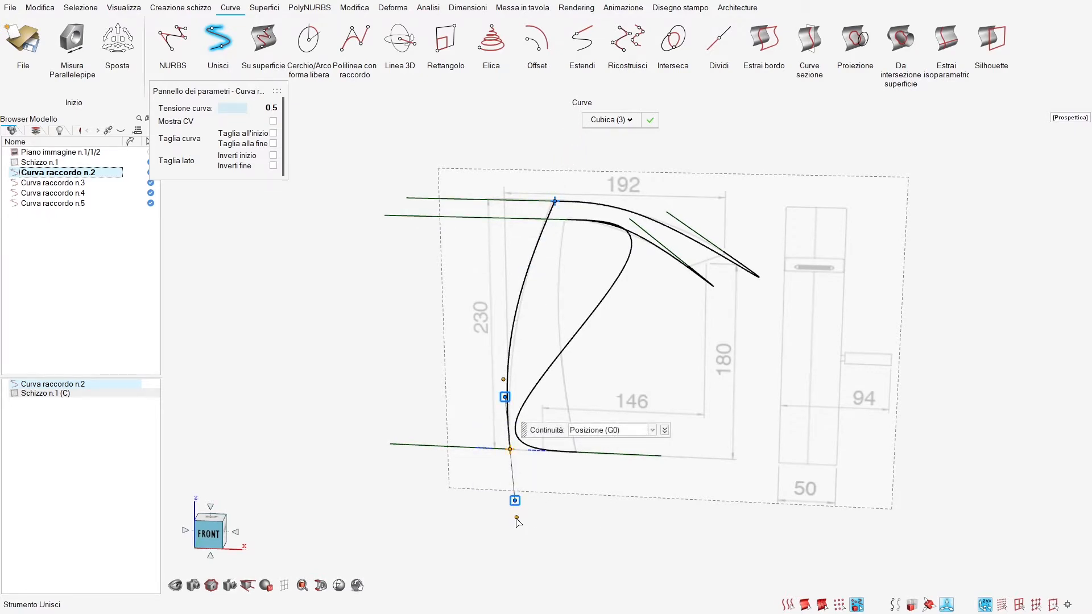
drag(517, 518, 515, 518)
click(555, 315)
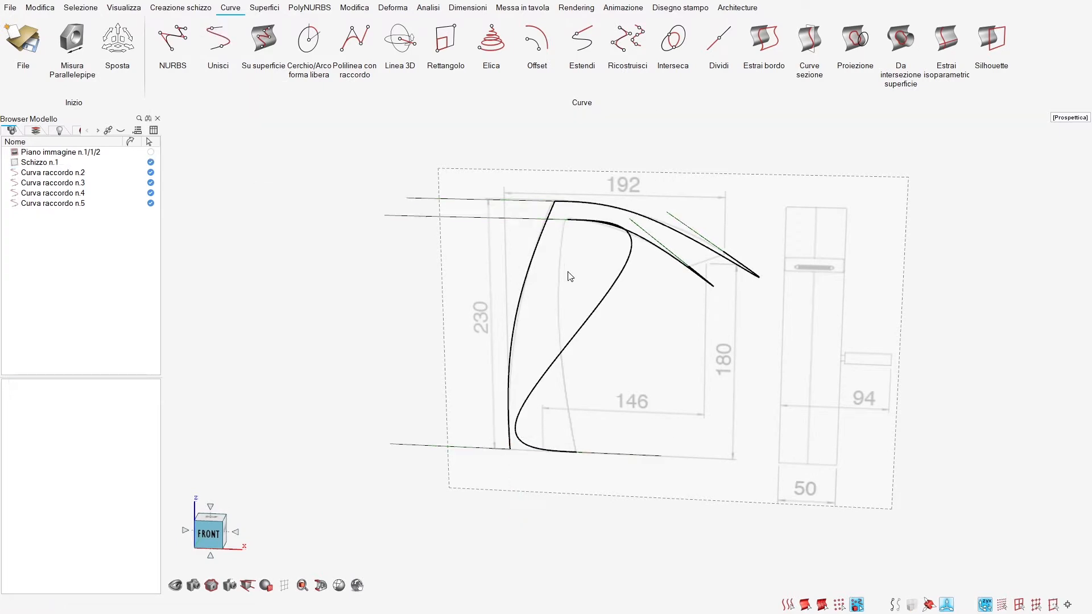
Step: Edit the upper spout blend curve and set the continuity at both ends to Posizione (G0)
click(612, 210)
right_drag(653, 227, 638, 265)
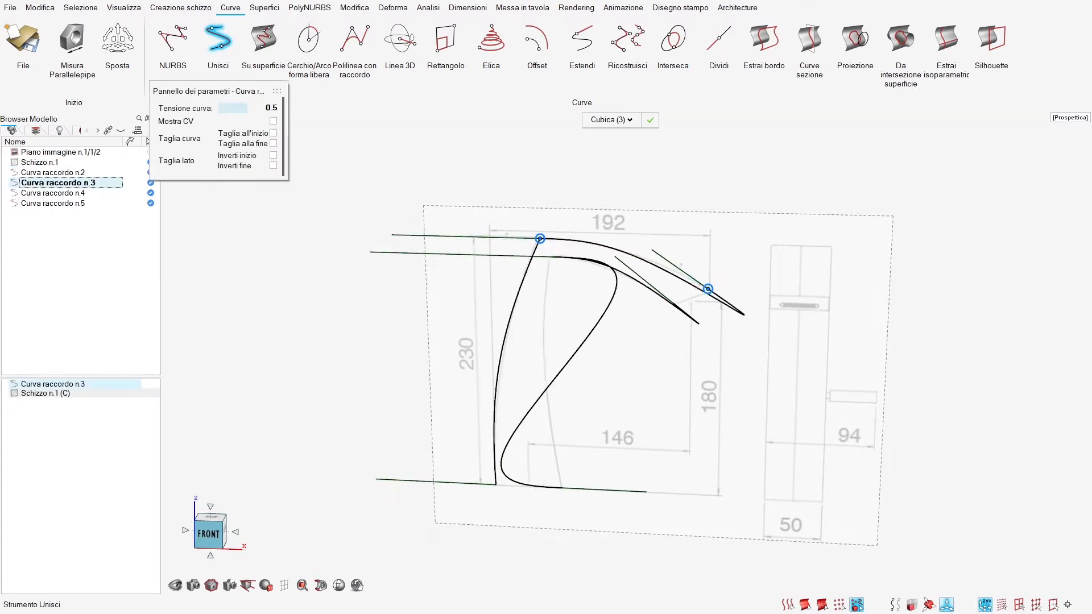
drag(528, 184, 768, 355)
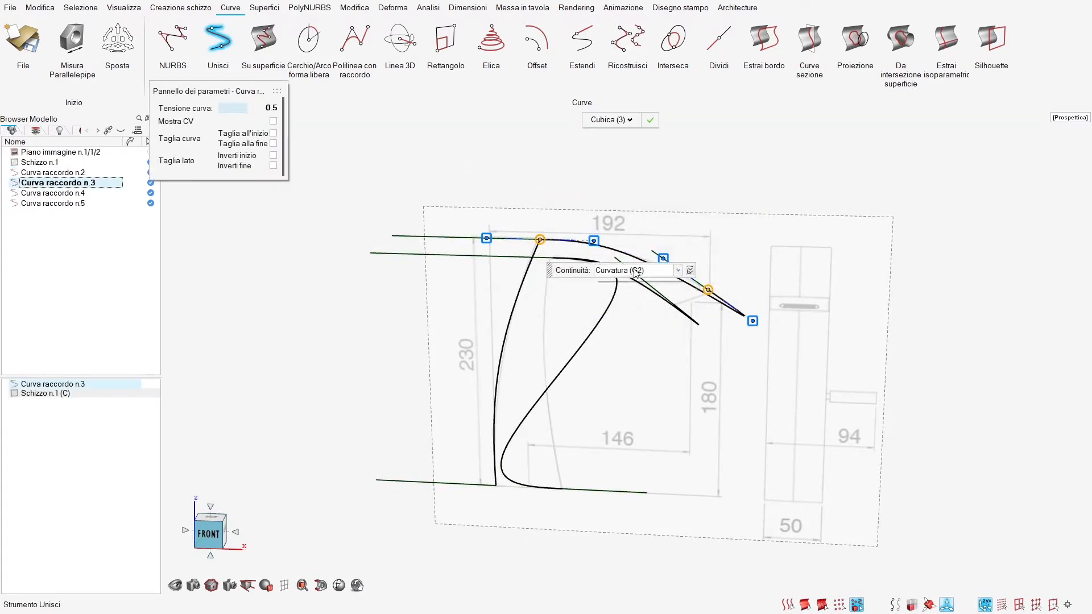
click(635, 271)
click(639, 284)
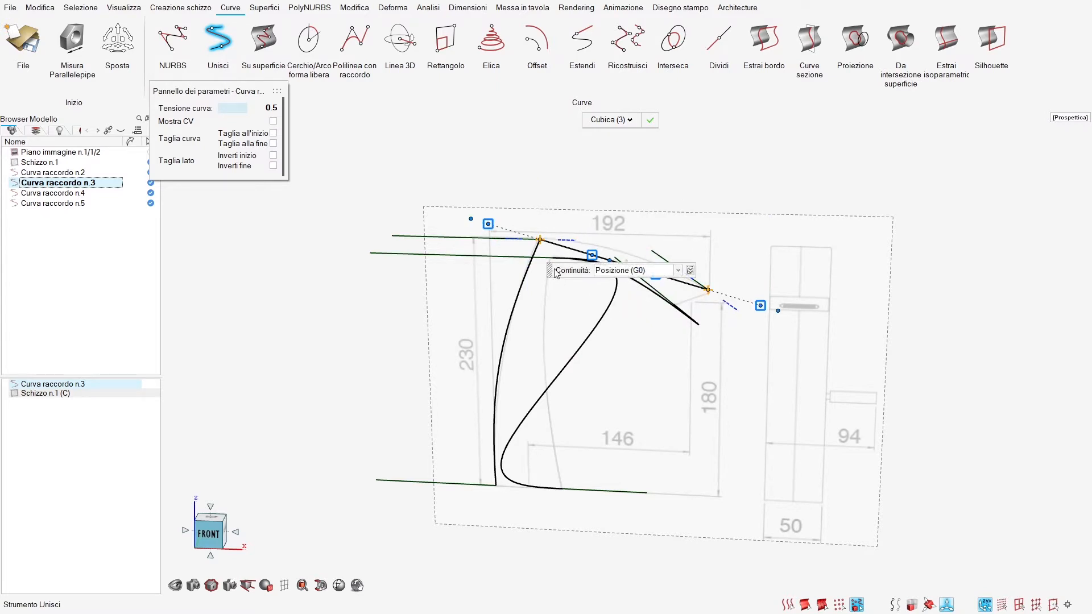
Step: Change the continuity at both ends of the upper spout blend curve to Tangenza (G1)
drag(551, 270, 721, 200)
drag(754, 257, 672, 325)
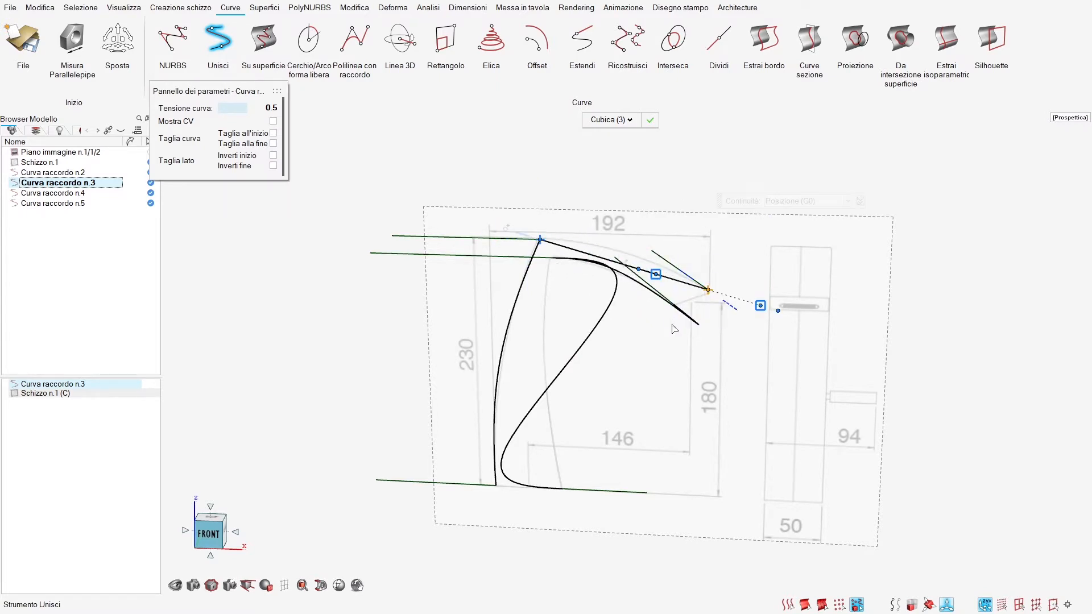
click(799, 200)
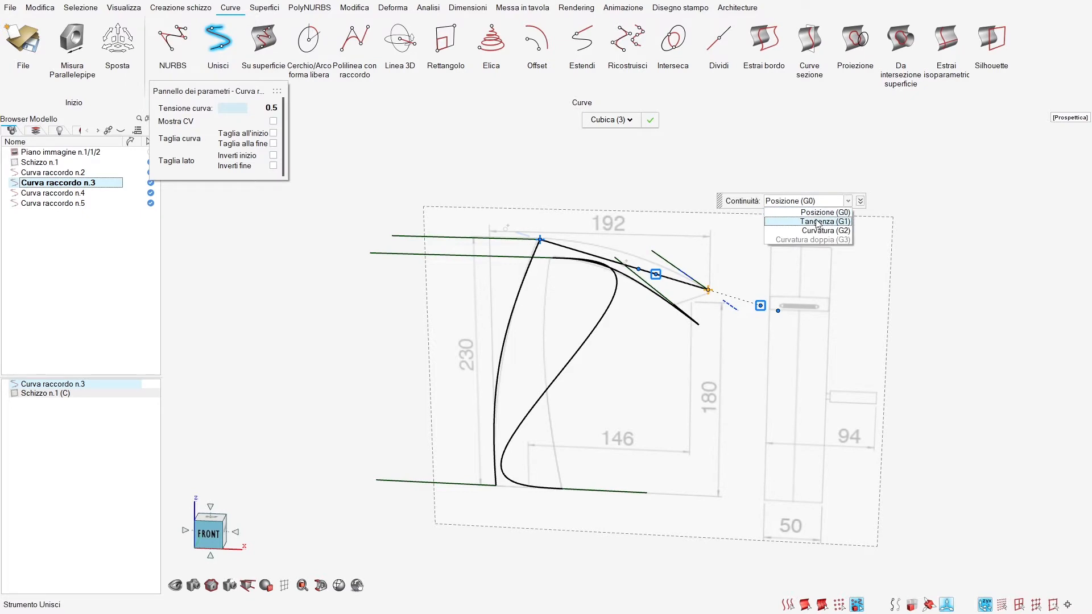
click(818, 222)
click(685, 277)
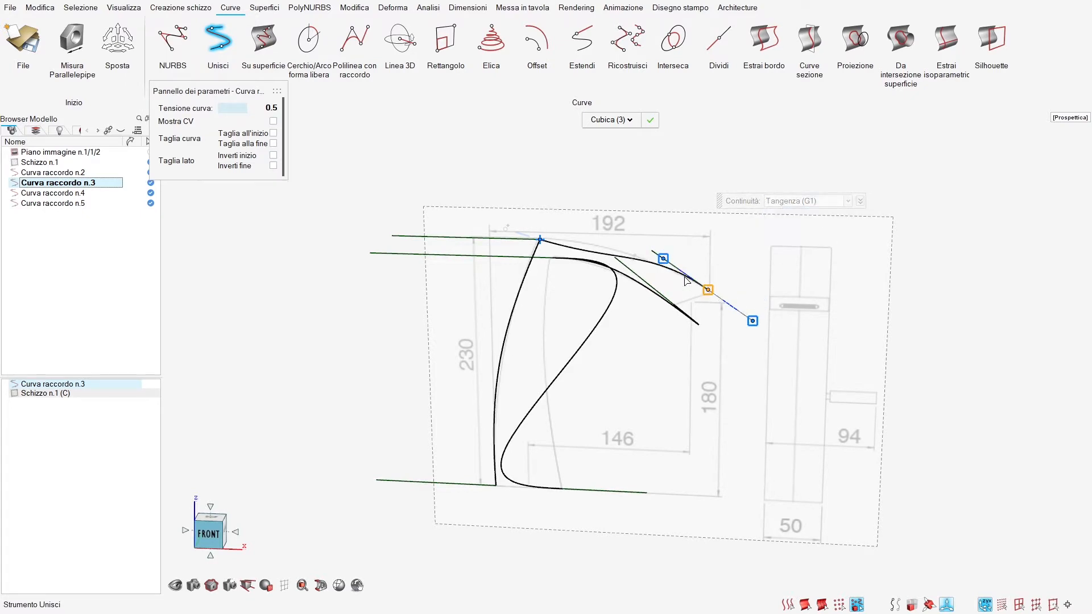
drag(558, 217, 502, 272)
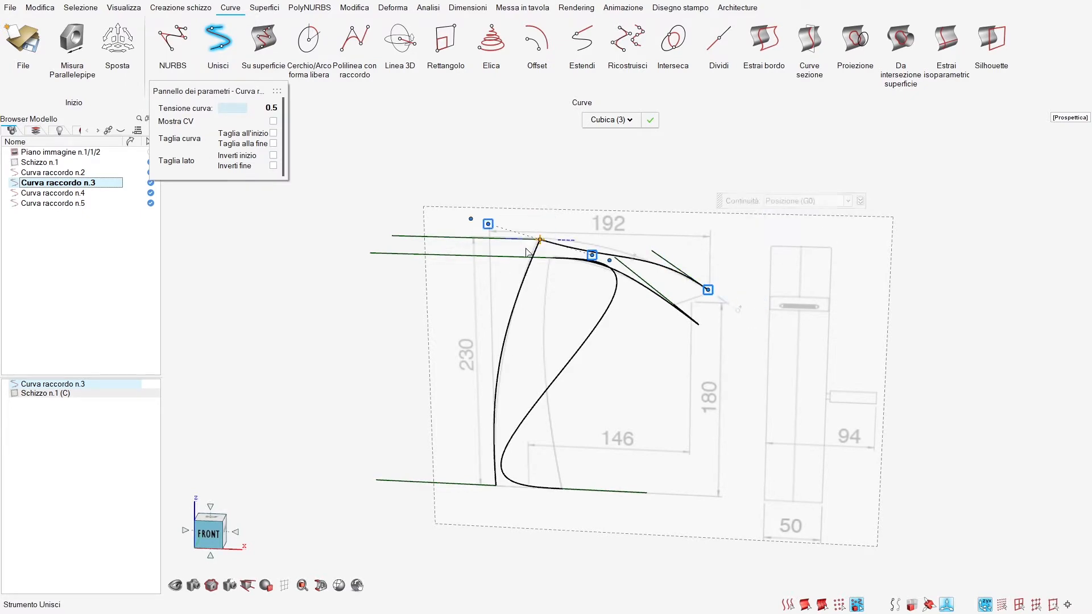
click(820, 203)
click(821, 222)
click(631, 219)
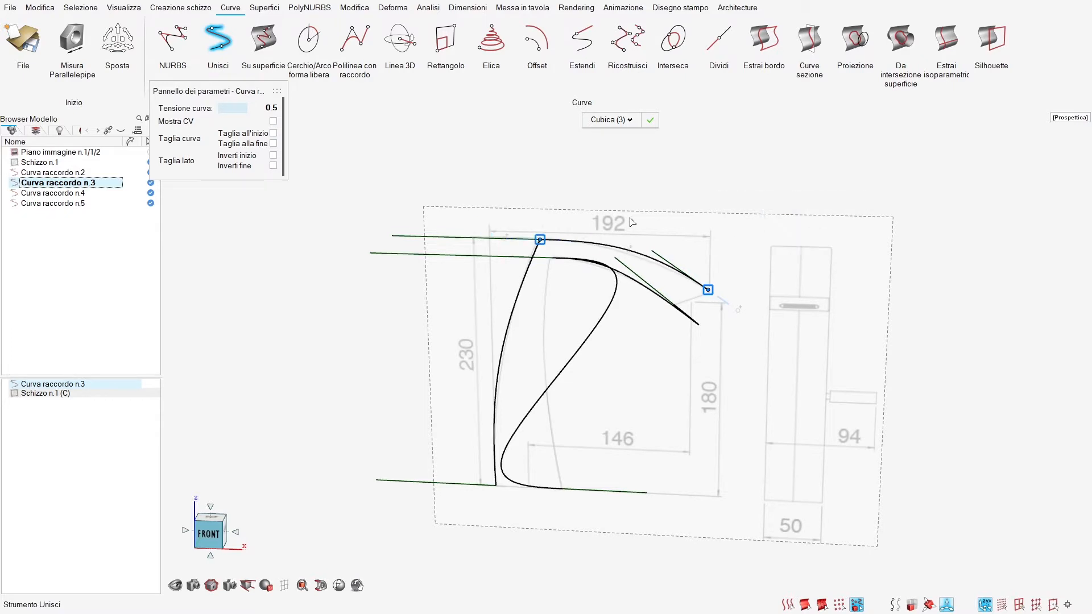
Step: Edit the inner body blend curve and set the continuity at both its top and base ends to Posizione (G0)
click(596, 329)
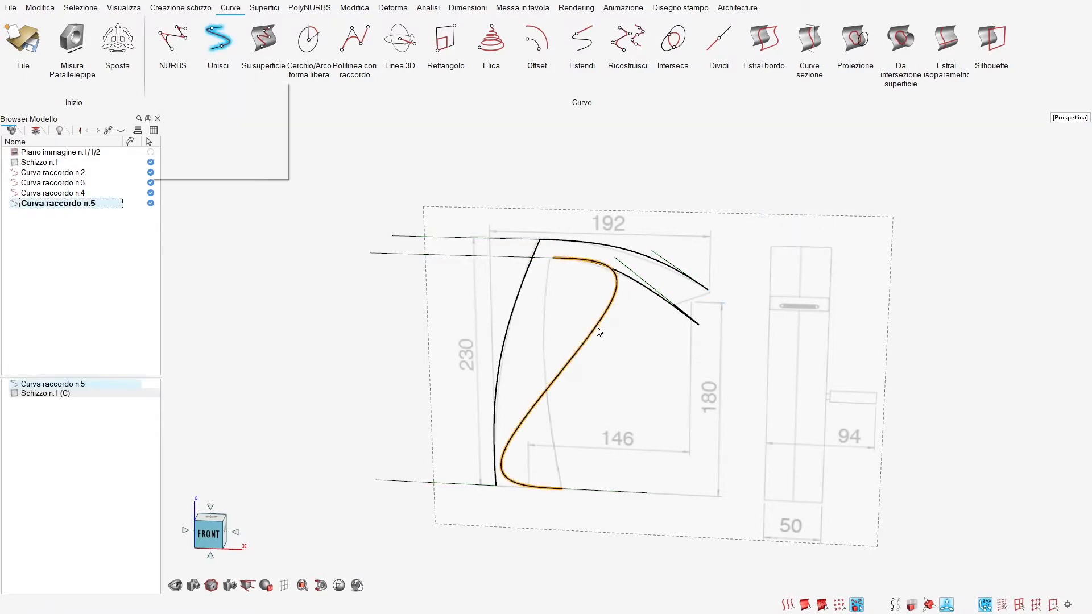
drag(612, 533, 516, 213)
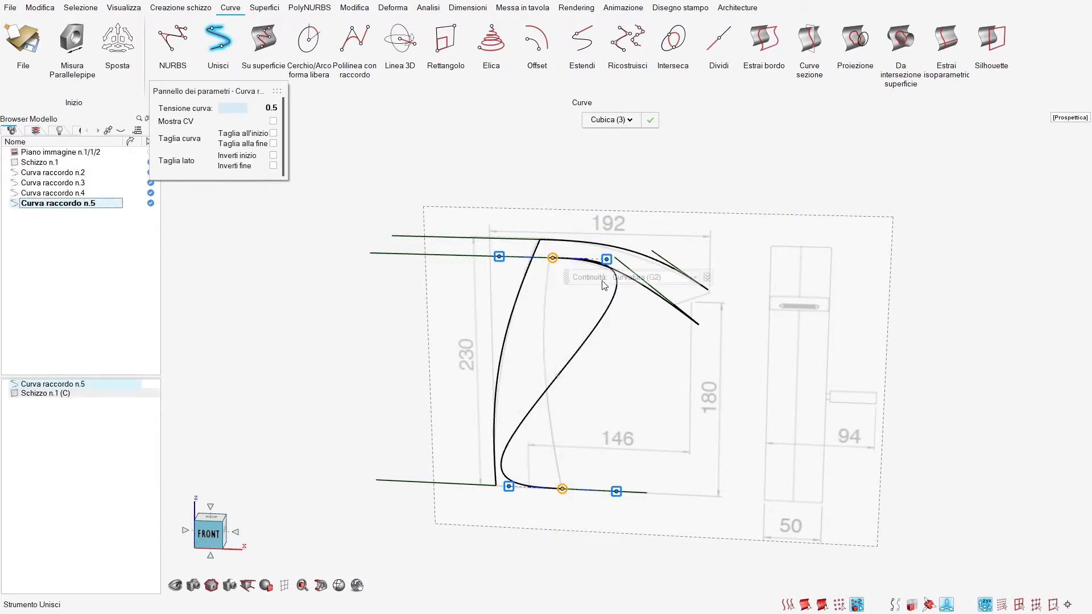
click(654, 277)
click(671, 288)
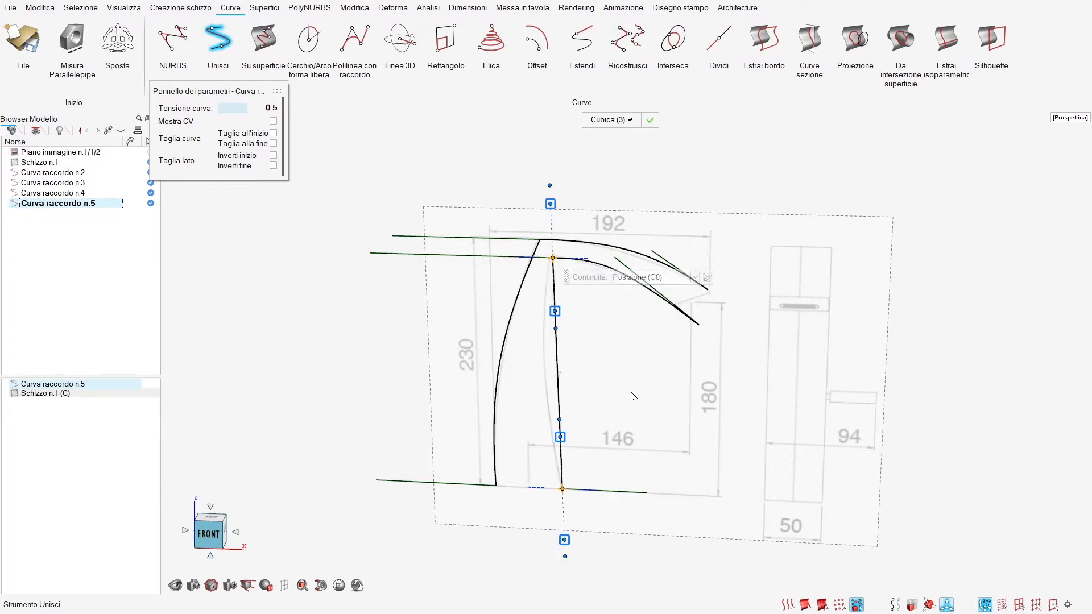
Step: Adjust the tangent handles at the base and top ends of the inner body curve to follow the faucet's inner outline
click(565, 462)
scroll(573, 507, up, 1)
drag(572, 505, 552, 465)
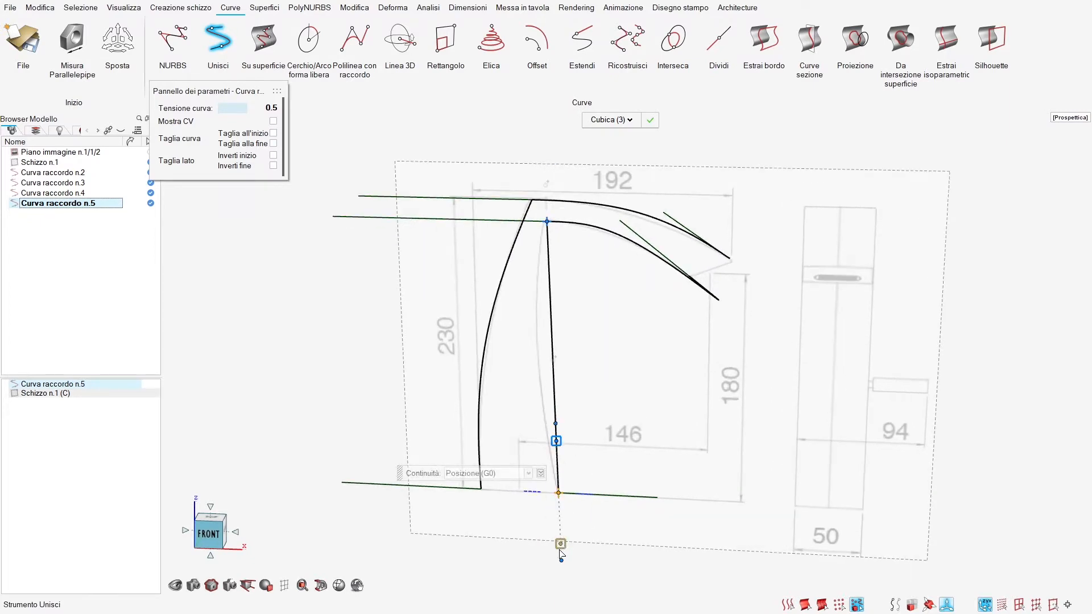
drag(561, 560, 573, 563)
drag(524, 249, 571, 198)
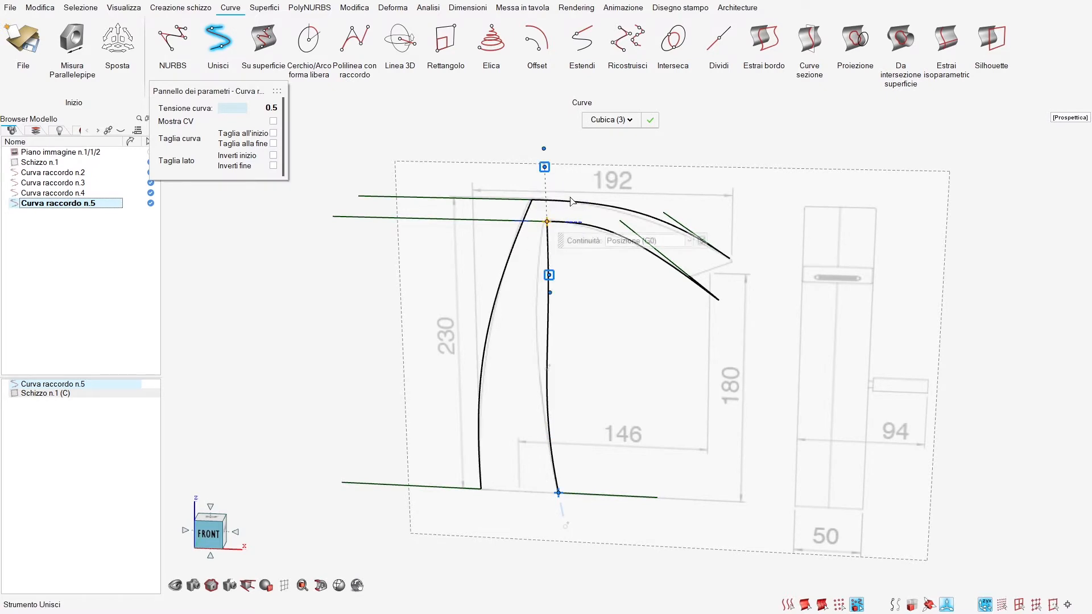
drag(545, 150, 557, 149)
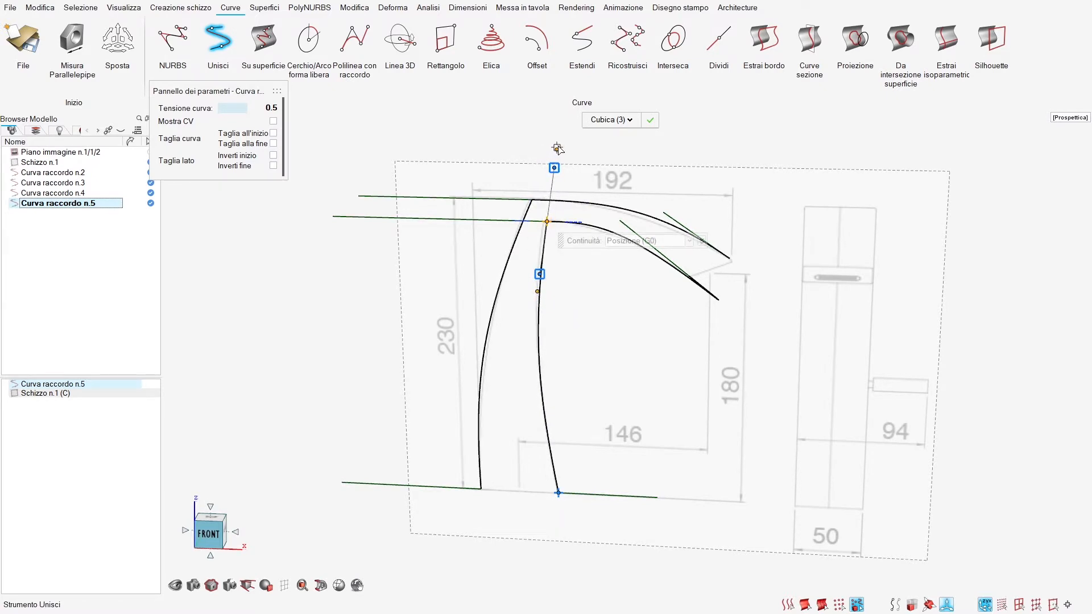
click(732, 181)
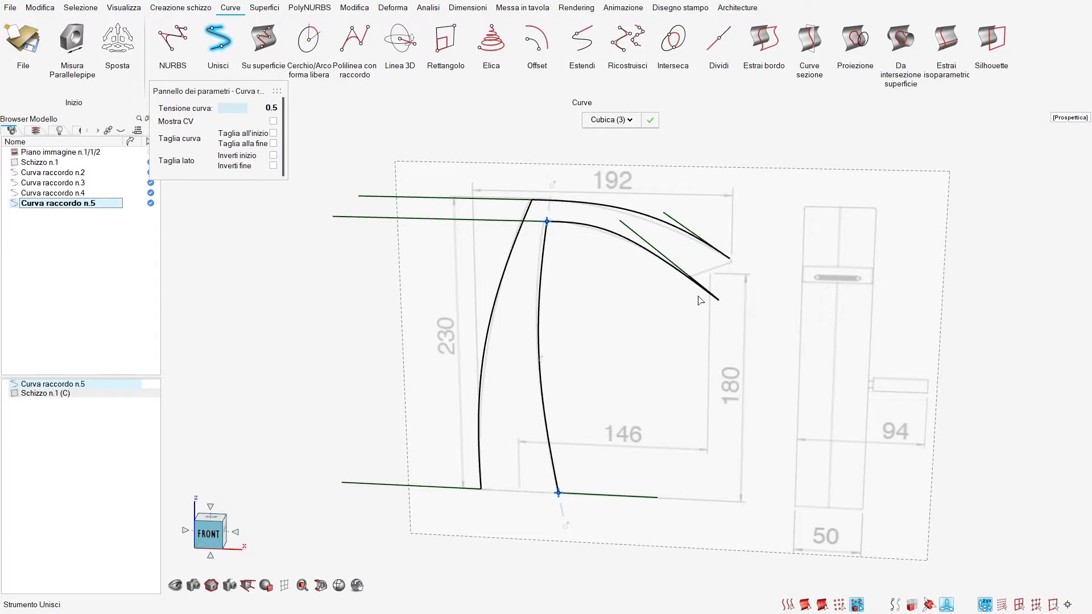
Step: Edit the lower spout blend curve and reverse its tangent direction at the spout tip end
click(732, 276)
click(714, 299)
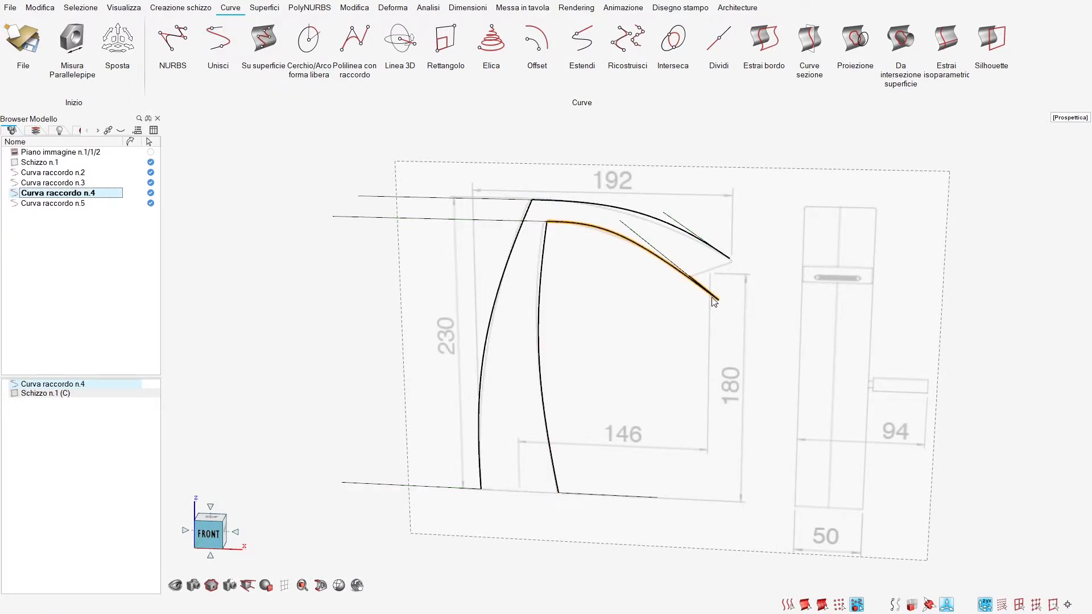
double_click(715, 301)
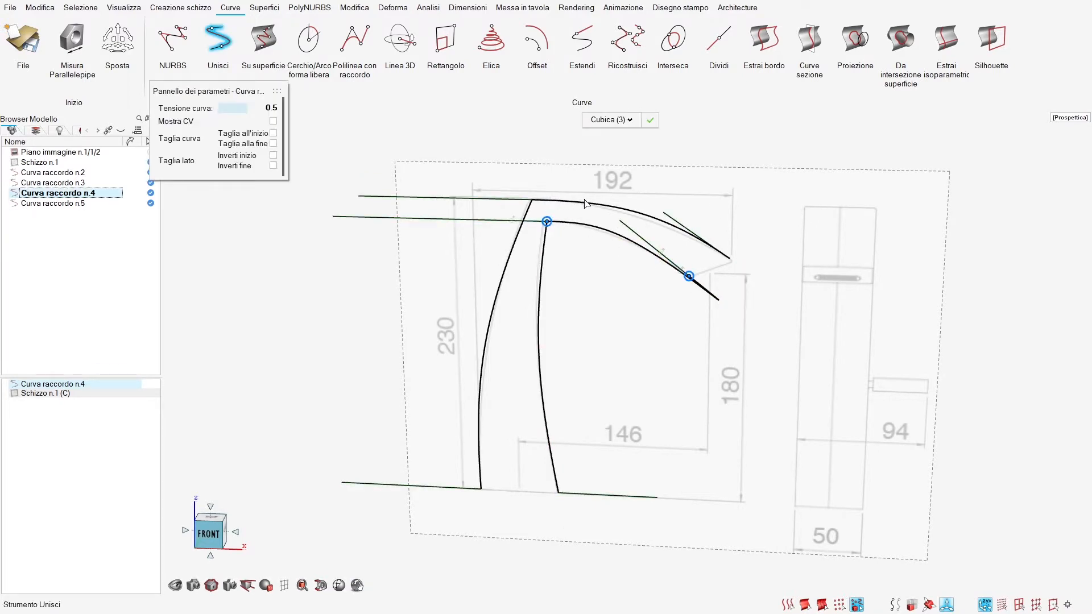
drag(640, 220, 745, 331)
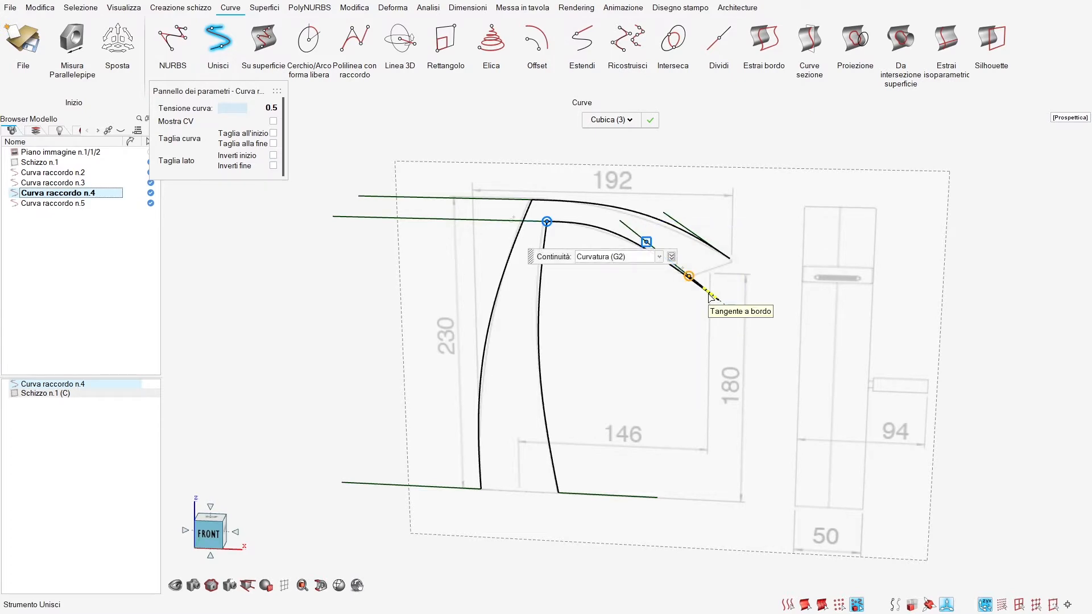
scroll(701, 271, up, 3)
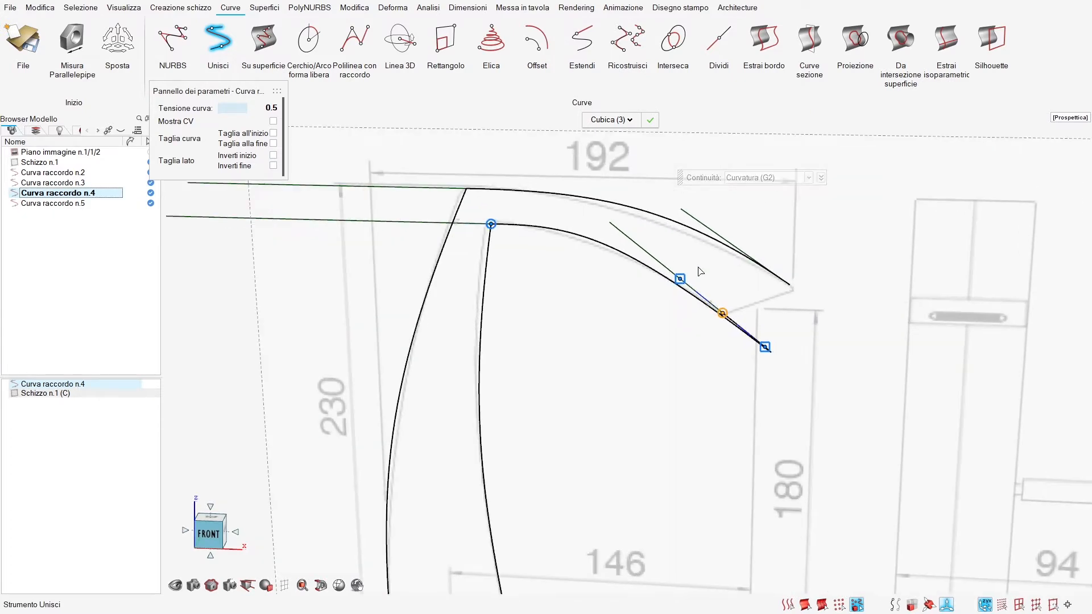
click(698, 294)
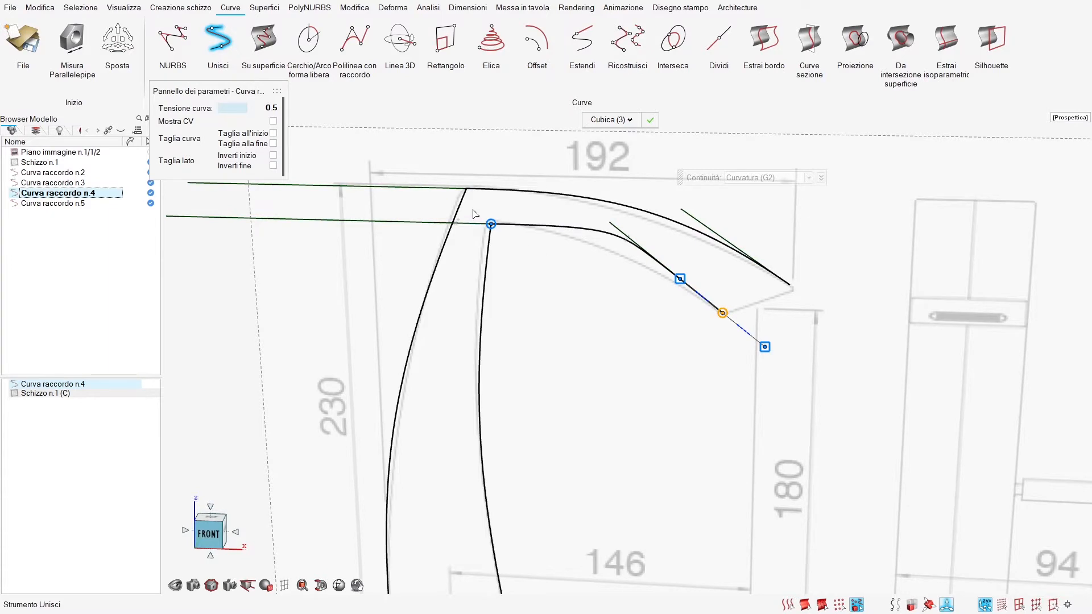
Step: Set the continuity at both ends of the lower spout curve to Tangenza (G1) and finish the edit
drag(472, 213, 766, 360)
click(776, 178)
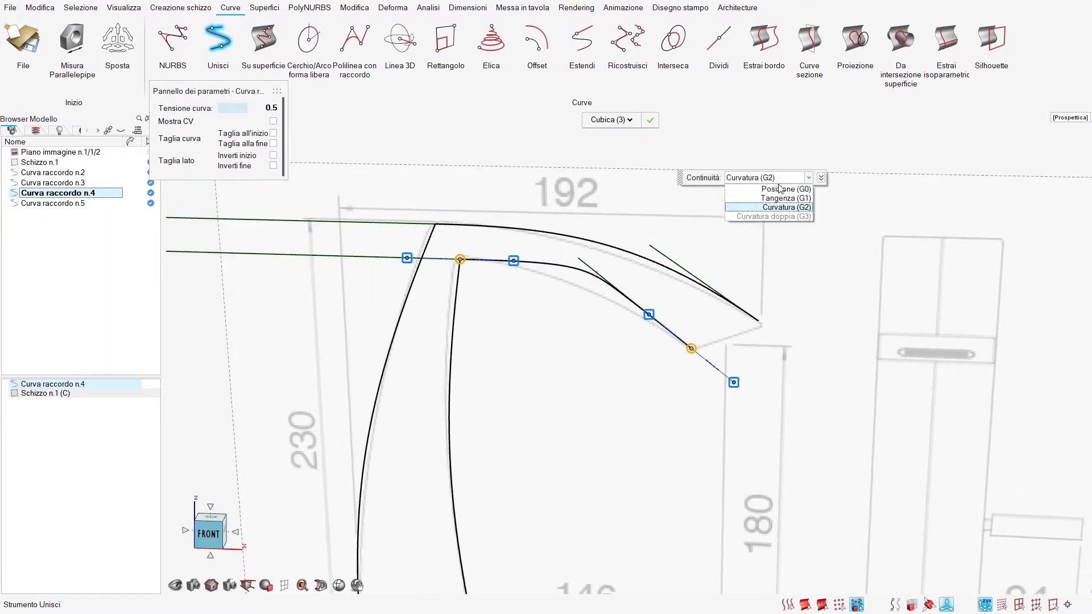
click(781, 198)
click(780, 367)
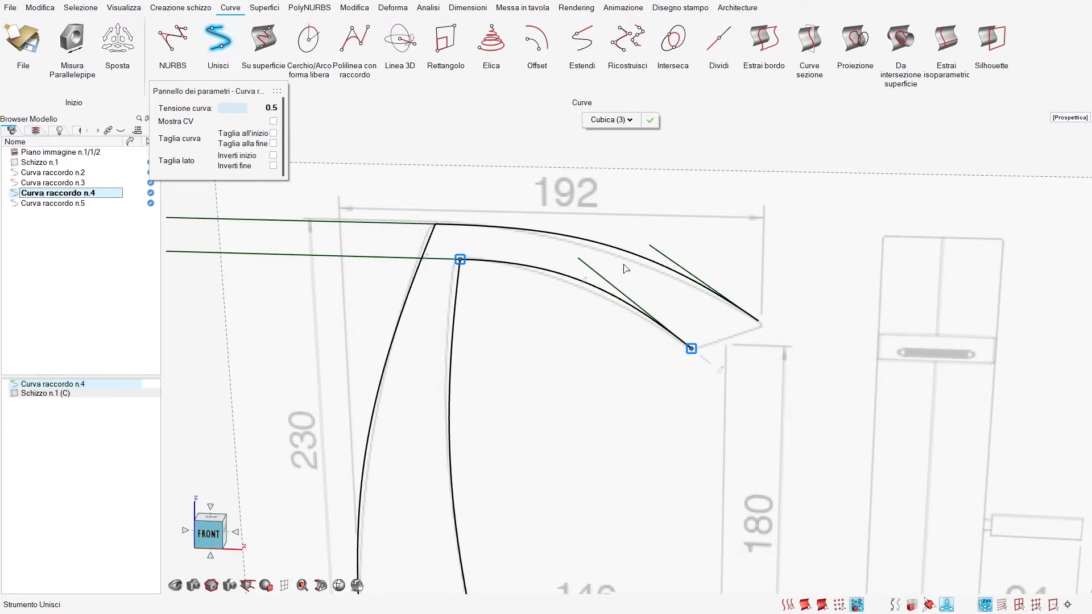
scroll(626, 269, down, 5)
right_click(574, 384)
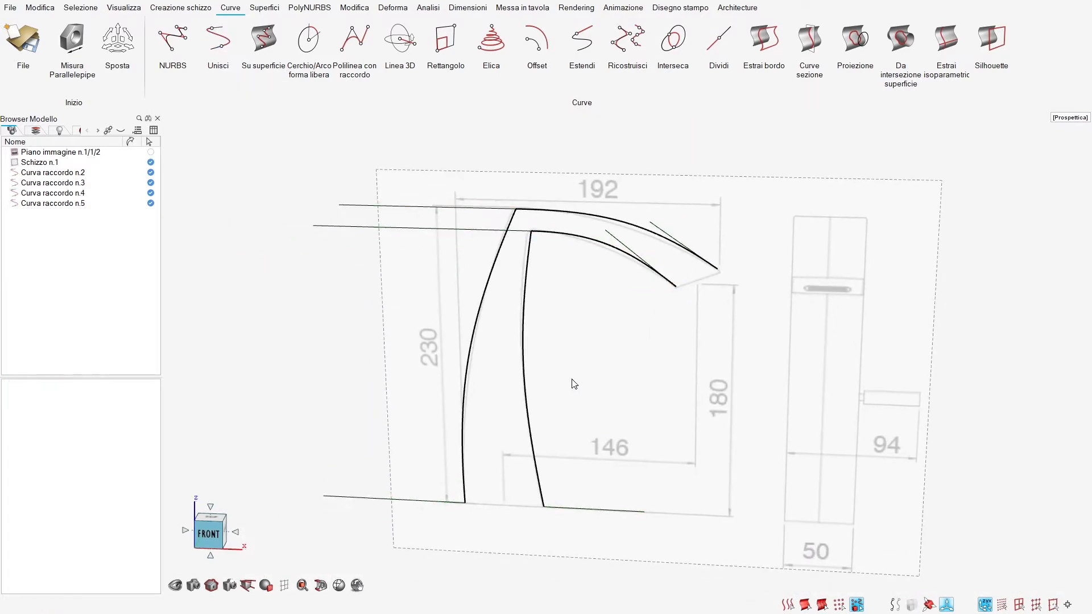
Step: Create a blend curve joining the base ends of the outer and inner body curves
click(530, 477)
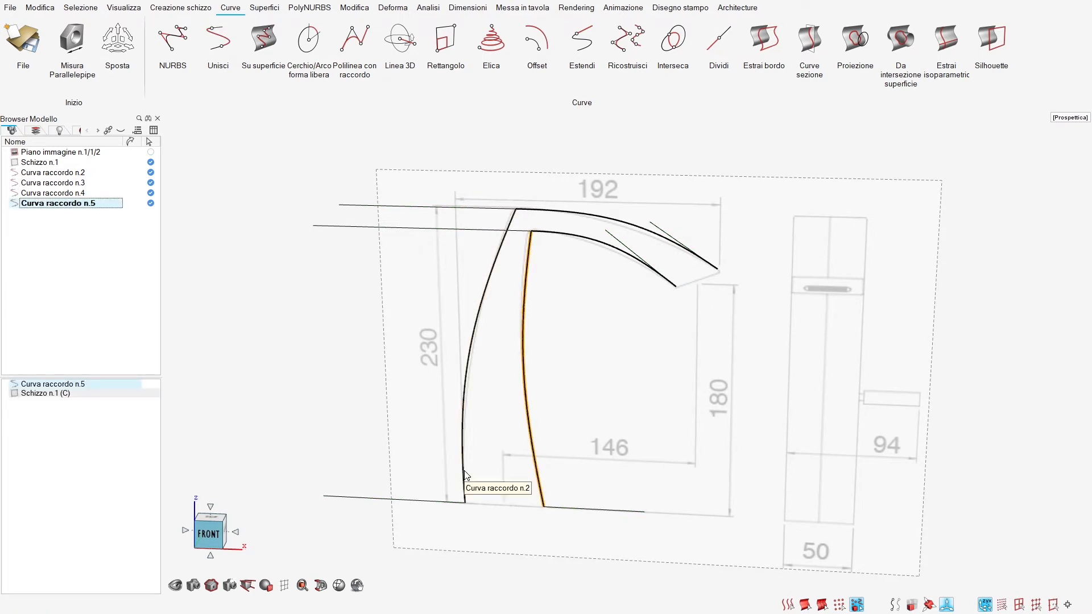
key(Escape)
click(218, 40)
click(478, 374)
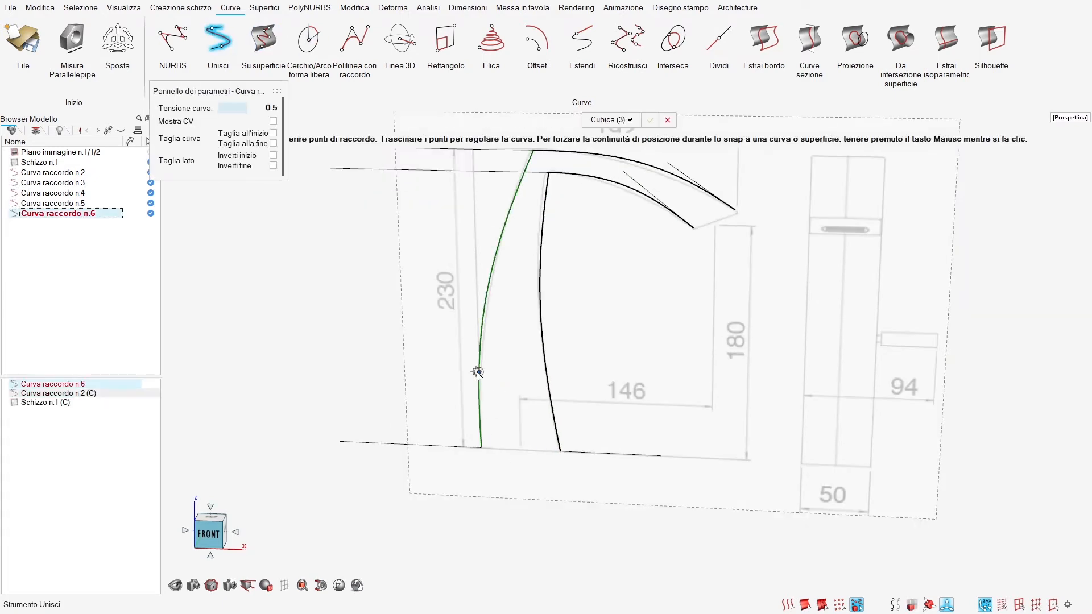
click(544, 358)
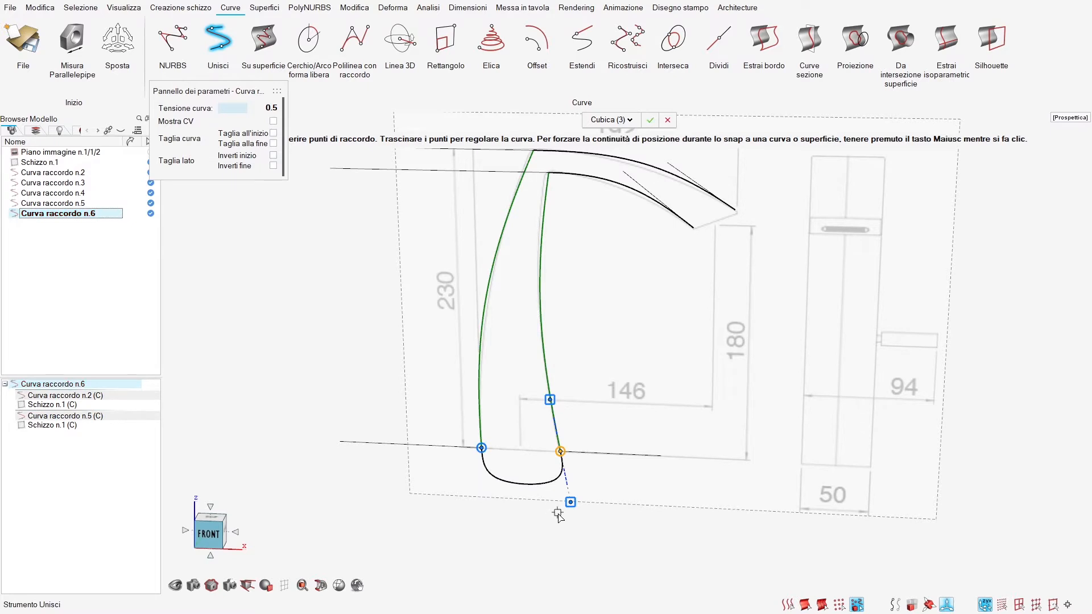
key(Return)
Step: Create a blend curve joining the tip ends of the lower and upper spout curves
click(606, 238)
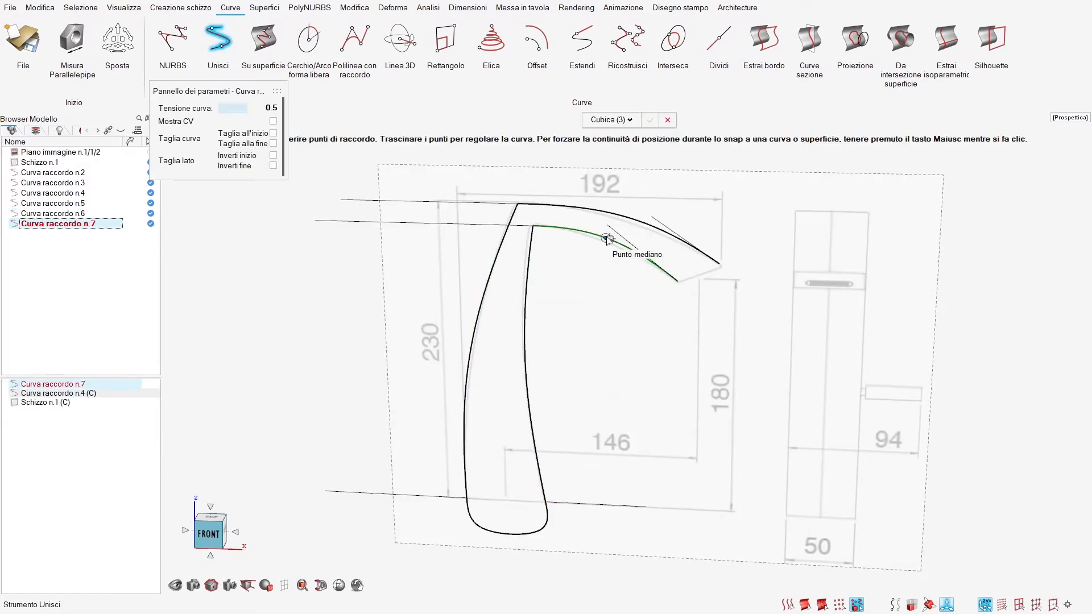
click(667, 246)
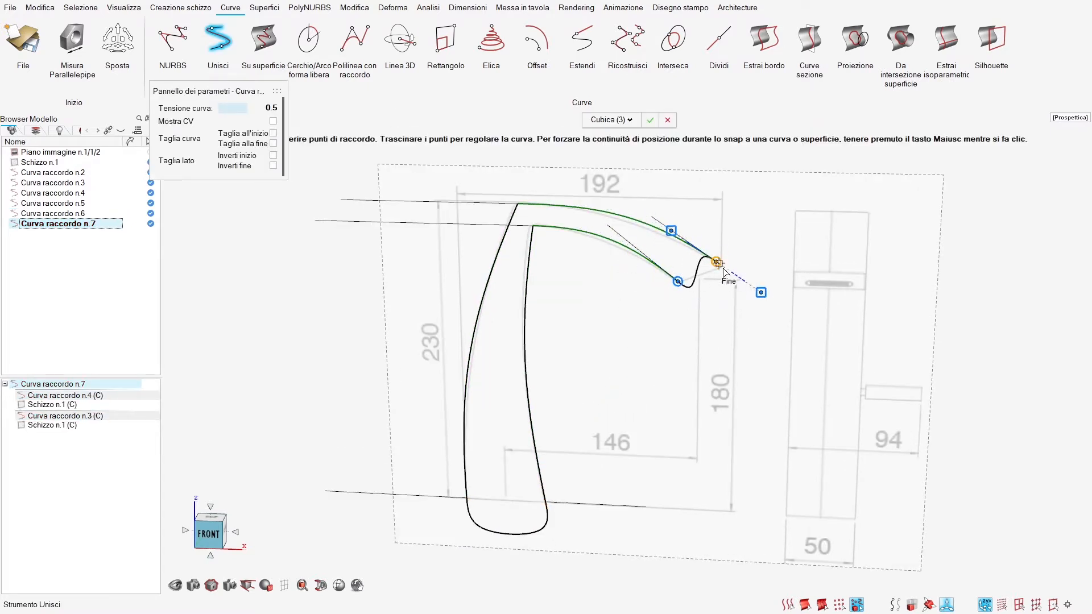
right_click(754, 318)
right_click(676, 343)
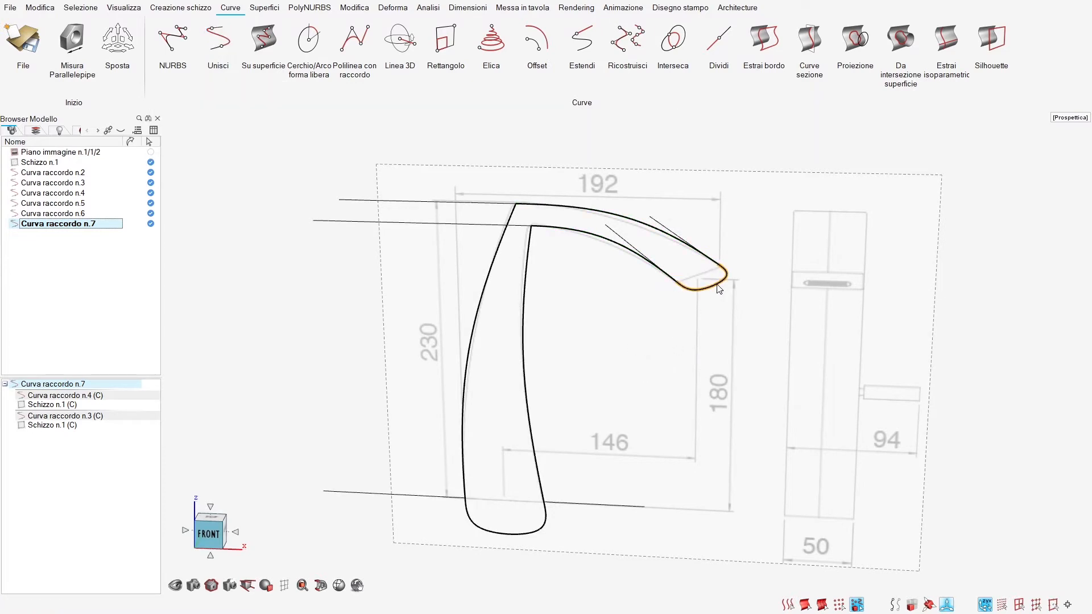
Step: Edit the spout tip closing curve and set the continuity at both ends to Posizione (G0)
double_click(718, 286)
click(699, 283)
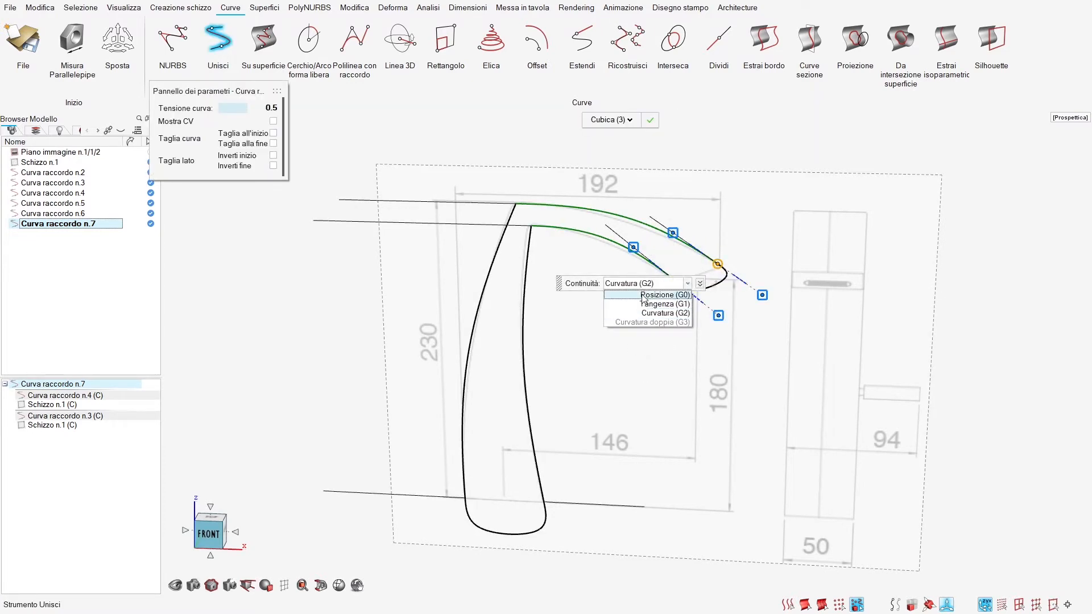
click(637, 291)
Step: Edit the base closing curve, set the continuity at both ends to Posizione (G0), and finish the edit
double_click(494, 536)
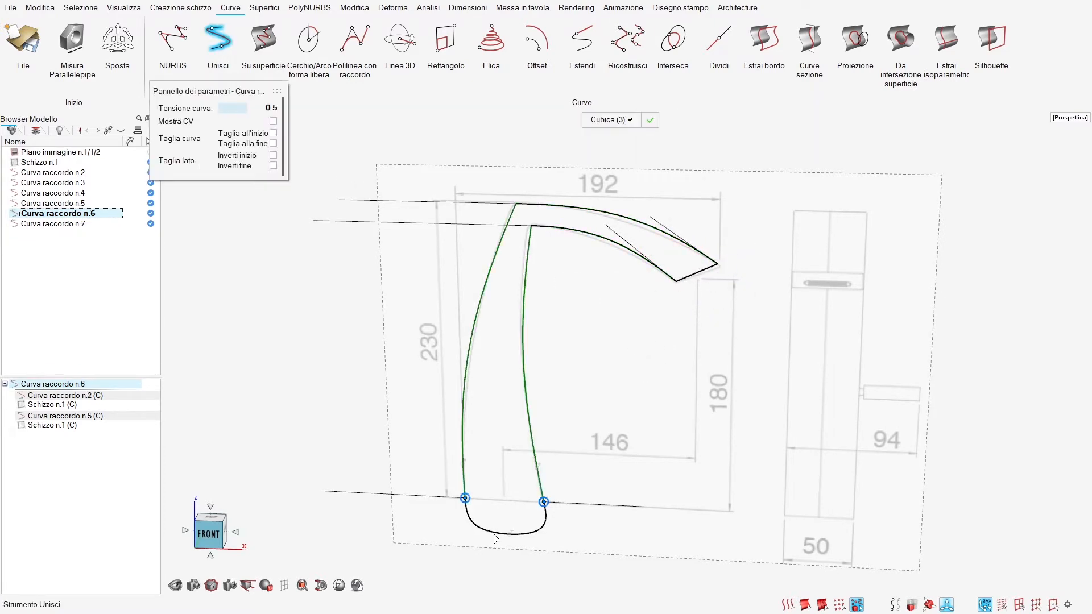
click(514, 482)
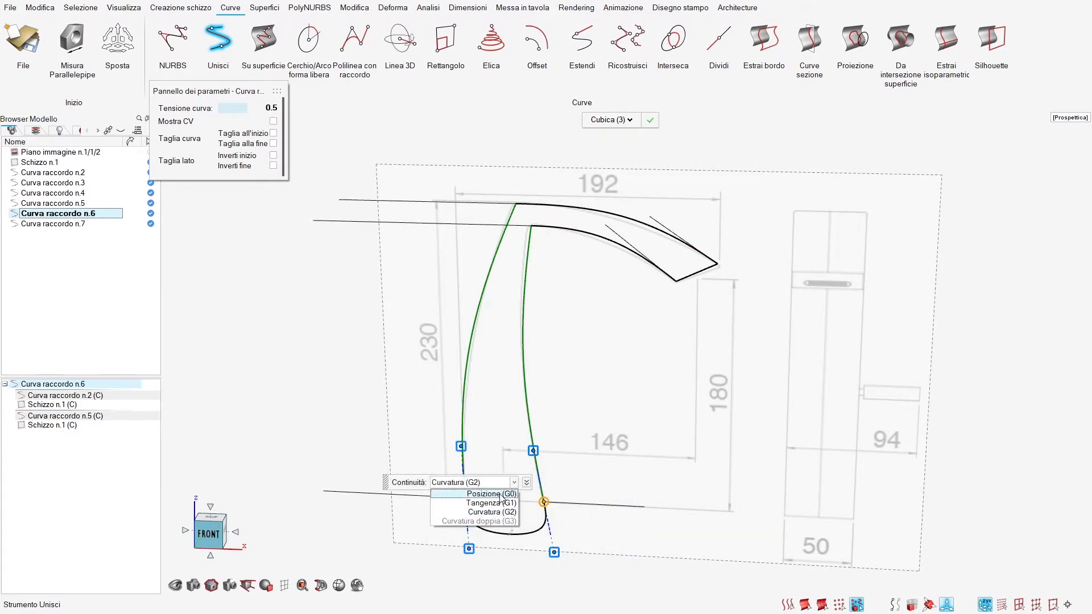
click(478, 493)
right_click(607, 371)
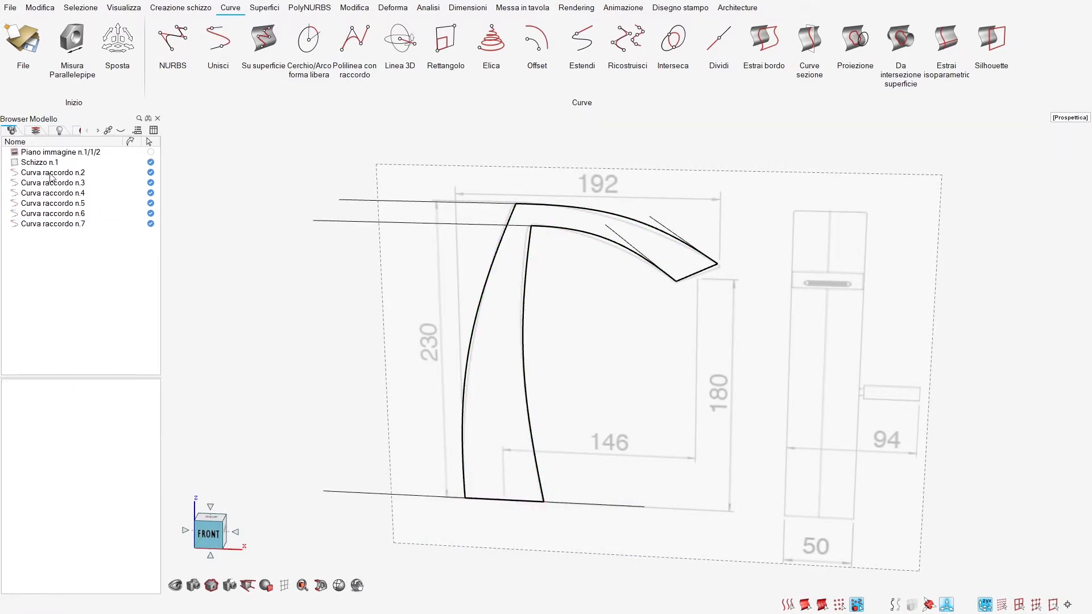
Step: Edit the guide-line sketch and set the horizontal distance between the ends of the two upper horizontal lines to 9 mm
click(15, 162)
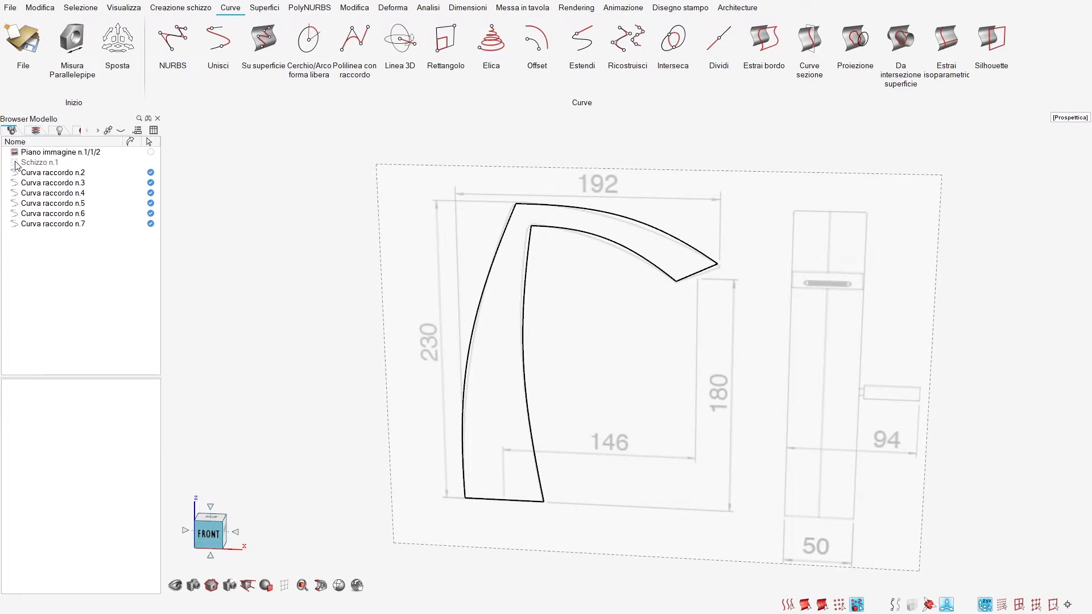
click(15, 165)
double_click(36, 163)
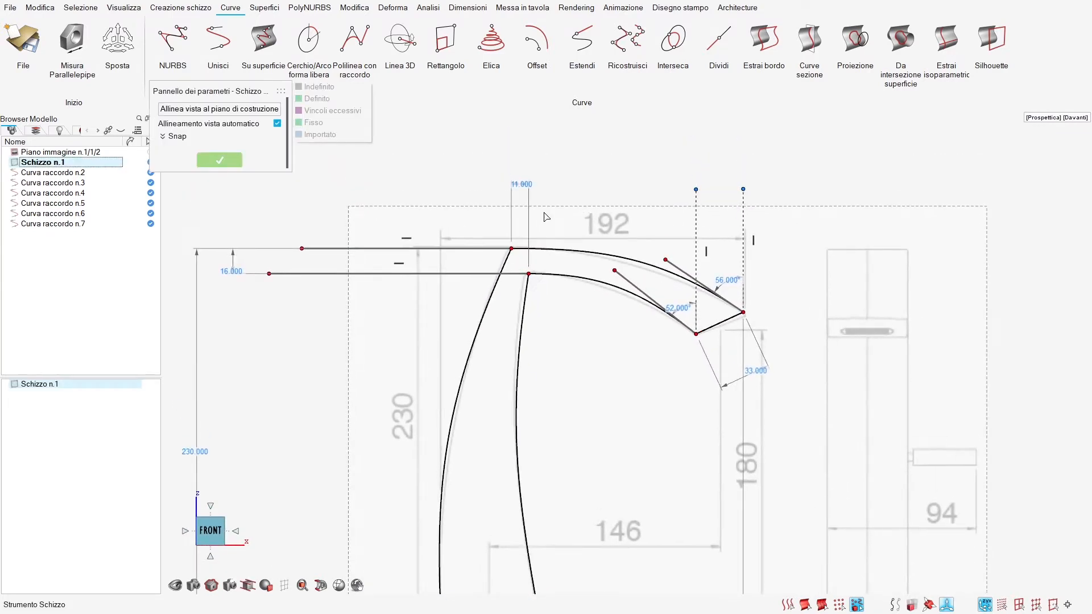
double_click(529, 187)
text(15)
key(Return)
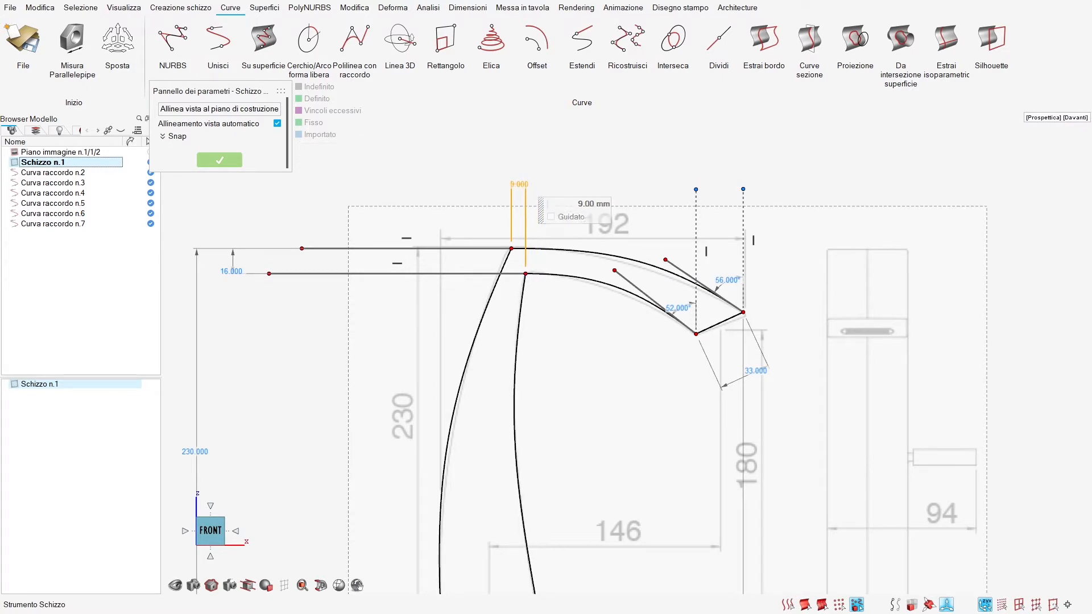
Step: Set the angle of the lower spout guide line from its vertical reference to 56 degrees
scroll(807, 205, up, 3)
double_click(667, 353)
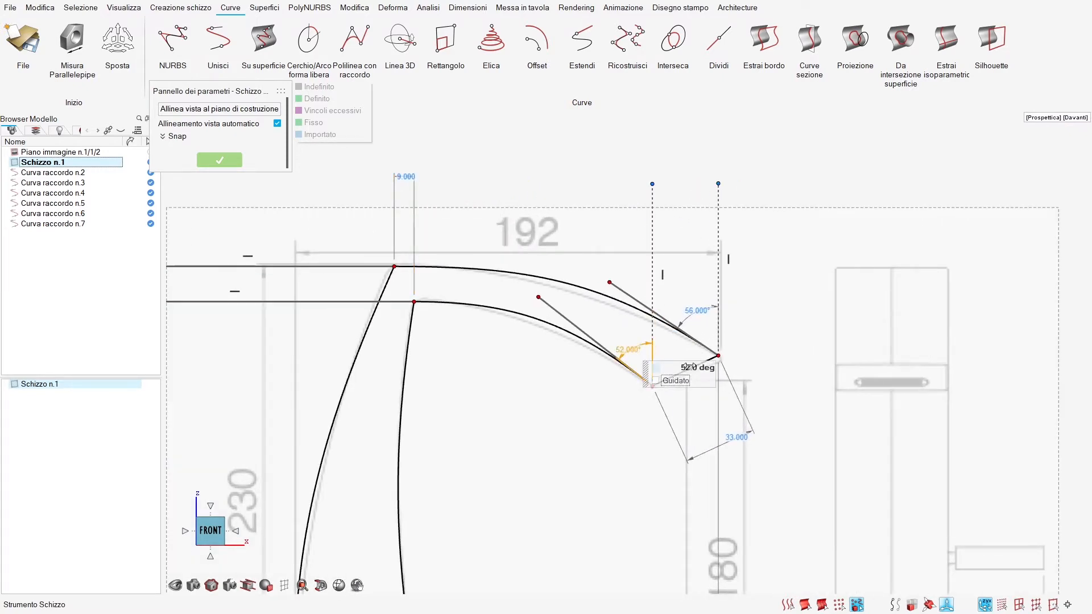
text(55)
key(Return)
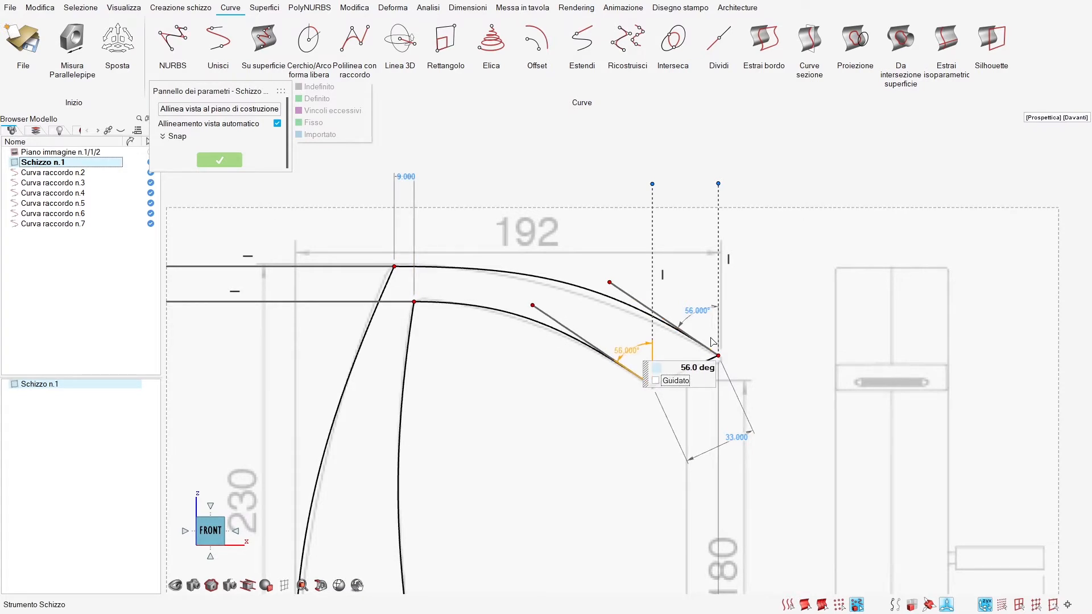
Step: Set the angle of the upper spout guide line from its vertical reference to 61 degrees and finish the sketch edit
double_click(717, 310)
scroll(762, 327, up, 7)
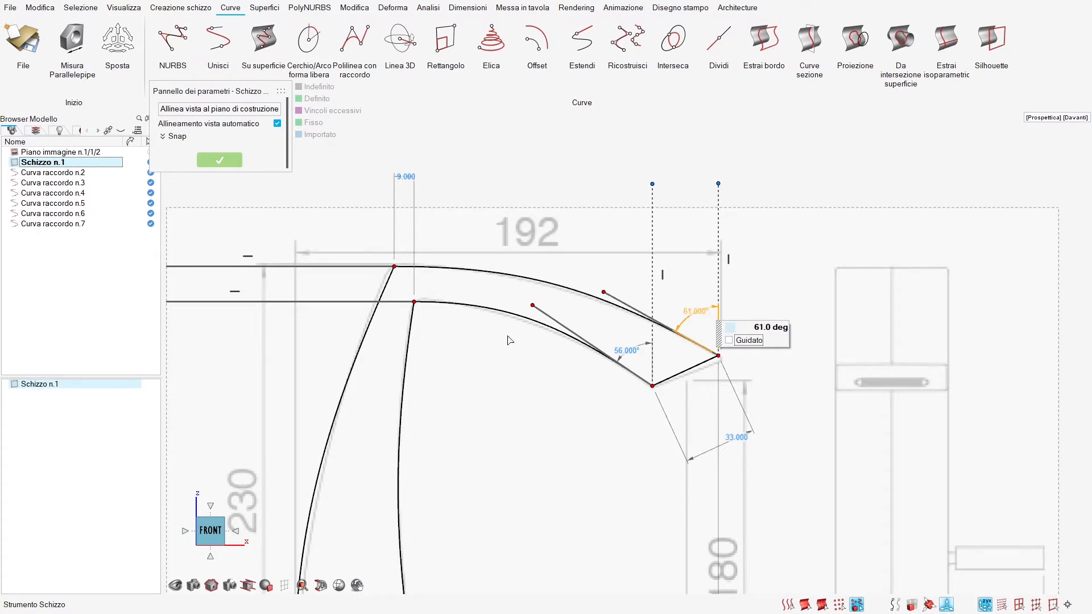
scroll(672, 236, down, 5)
scroll(548, 318, up, 2)
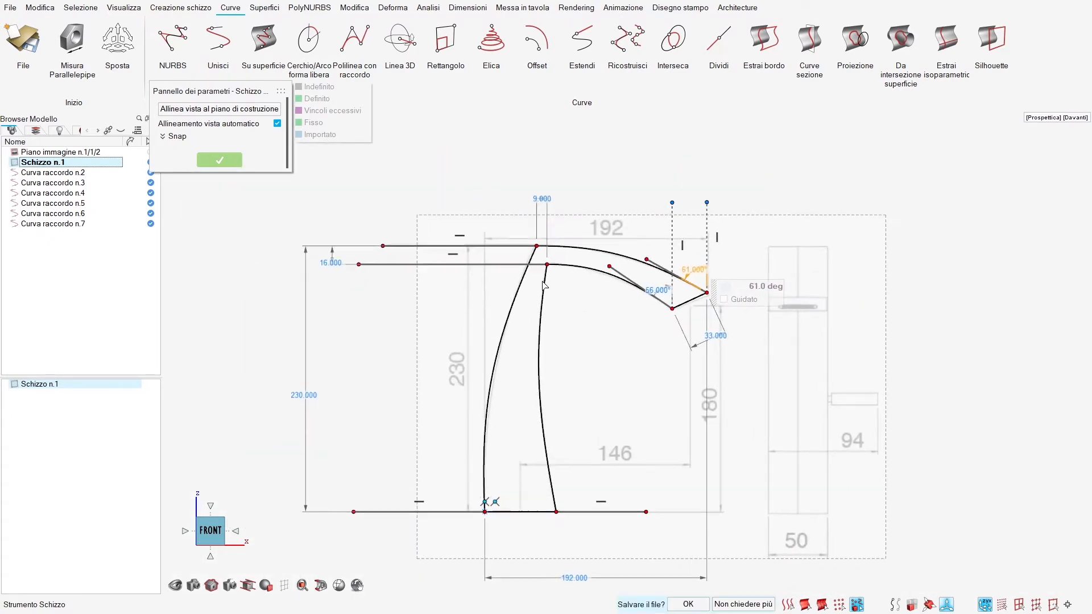
right_click(569, 302)
Step: Reopen the guide-line sketch and set the overall height between the base line and the top horizontal line to 231 mm
double_click(514, 246)
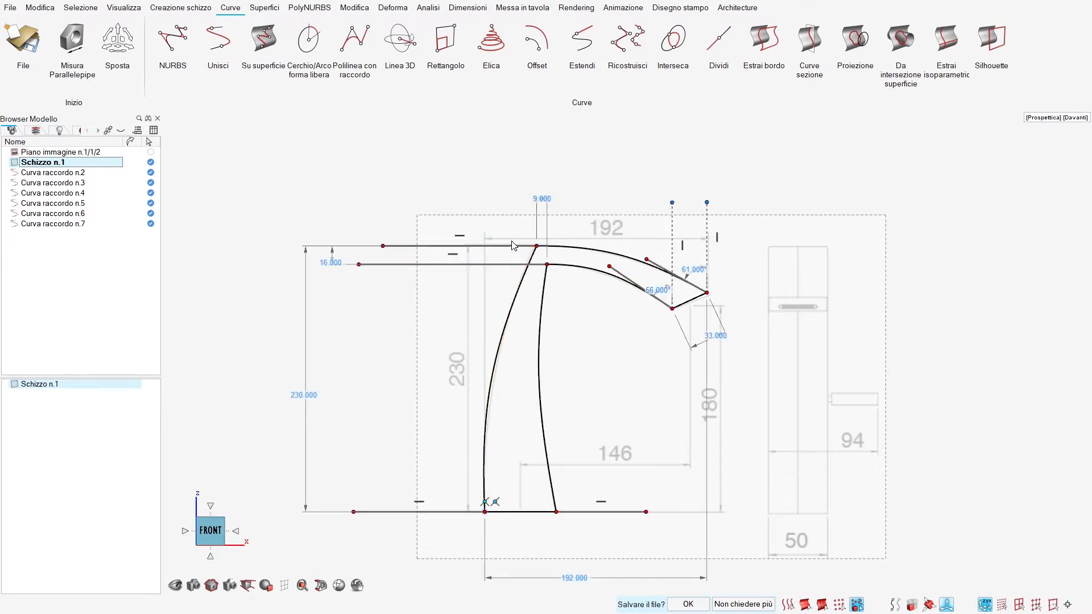
click(543, 199)
scroll(543, 199, up, 3)
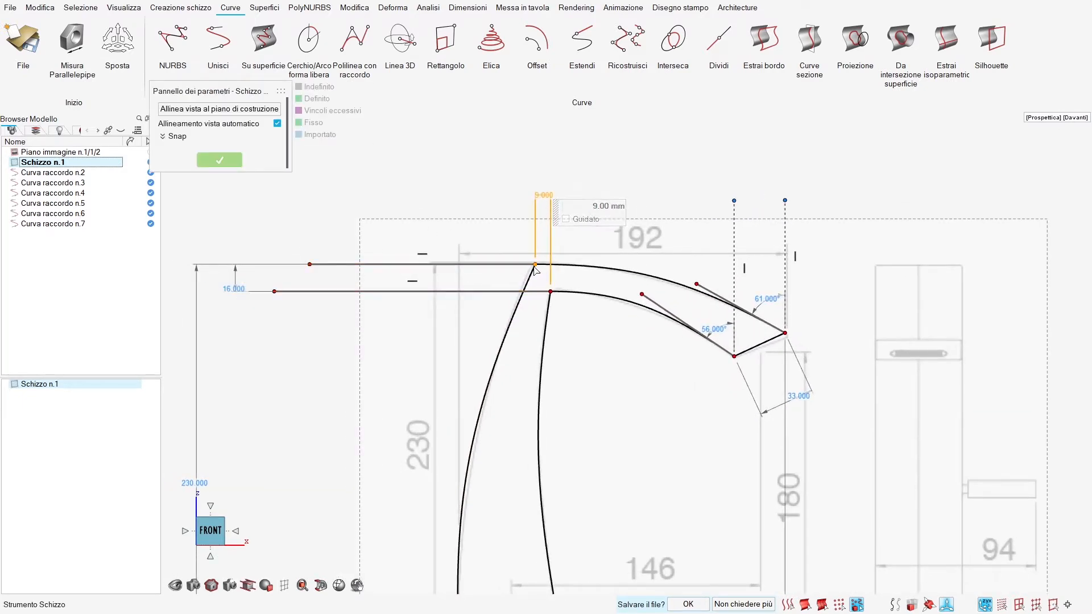
scroll(535, 270, down, 2)
click(290, 418)
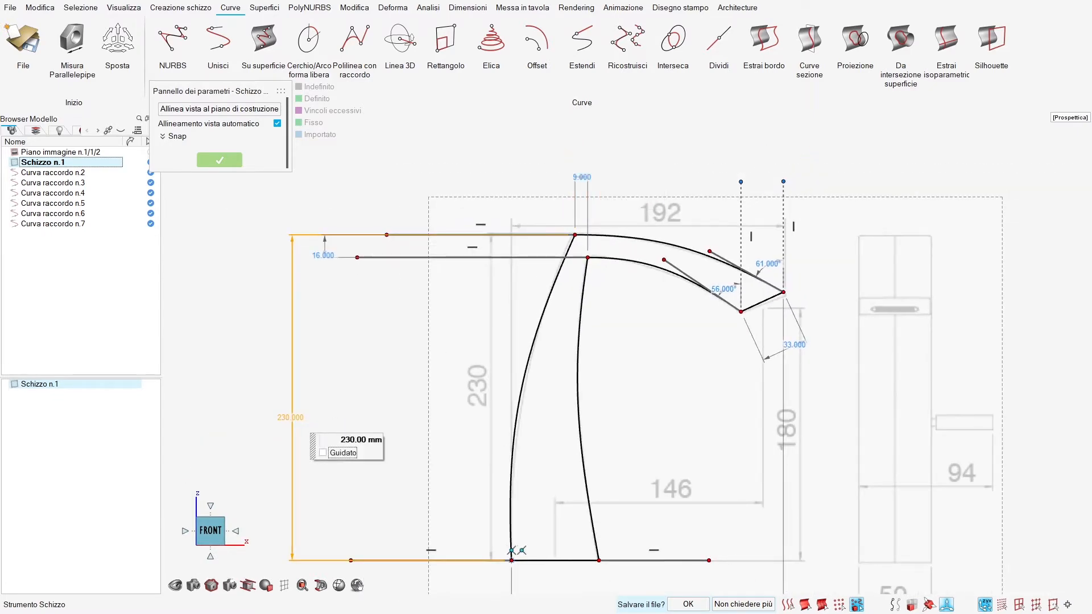
scroll(356, 440, up, 1)
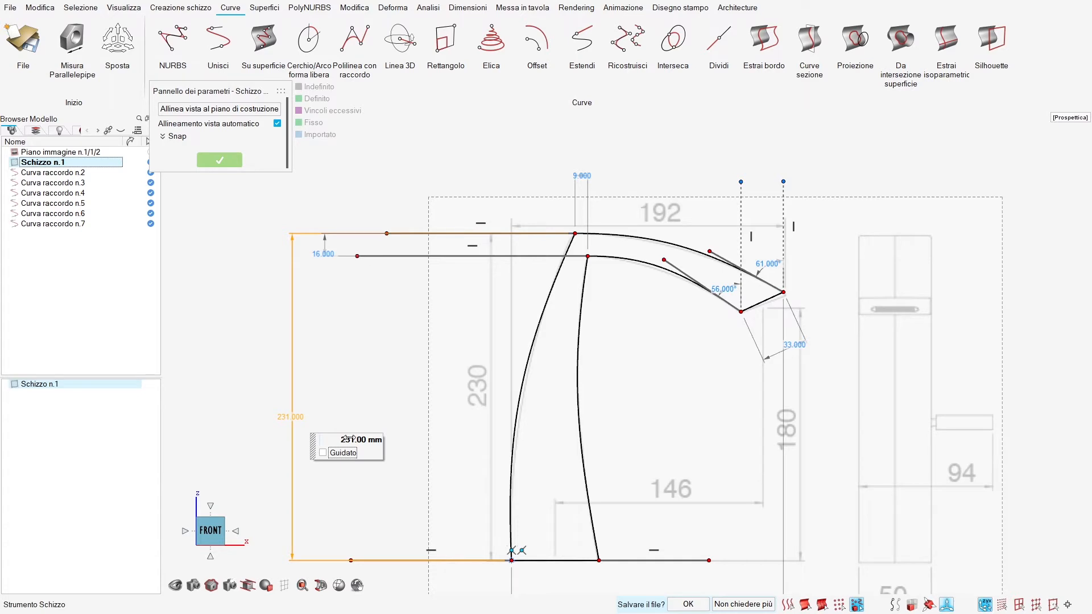
Step: Shift the spout-side end of the top horizontal guide line slightly toward the faucet's rear and finish the sketch edit
right_drag(591, 304, 584, 292)
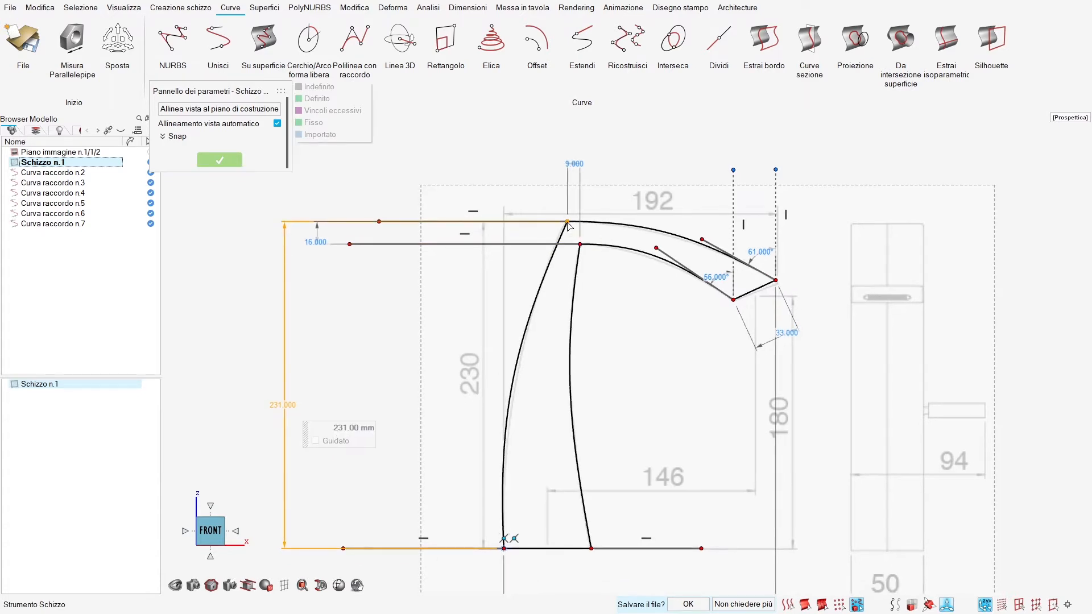
drag(567, 222, 566, 222)
double_click(642, 160)
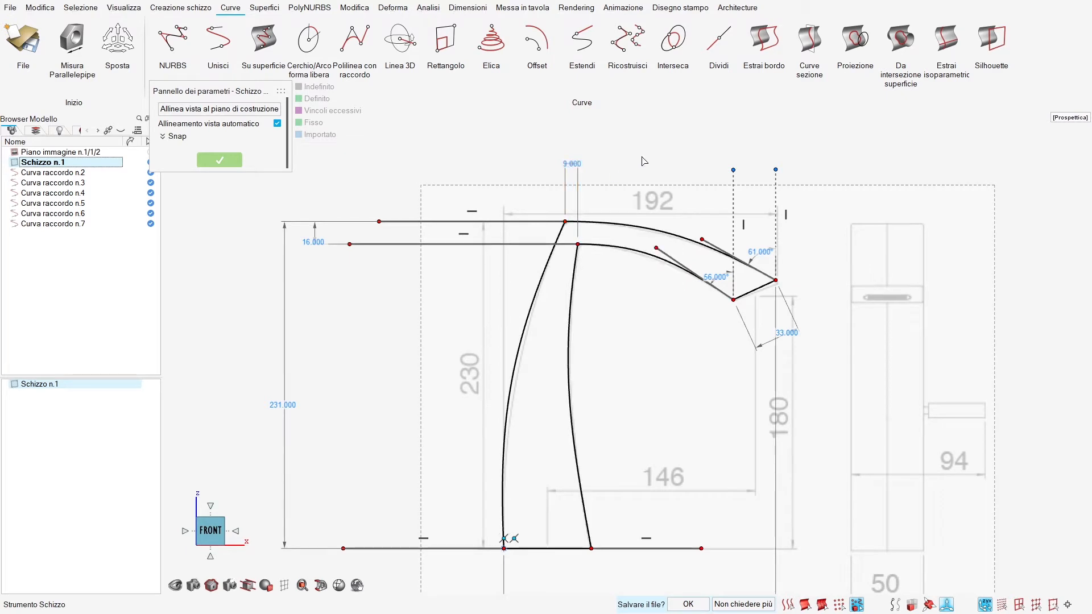
Step: Edit the rear column curve, nudge its upper tangent control slightly to fit the reference outline, and finish the edit
double_click(535, 295)
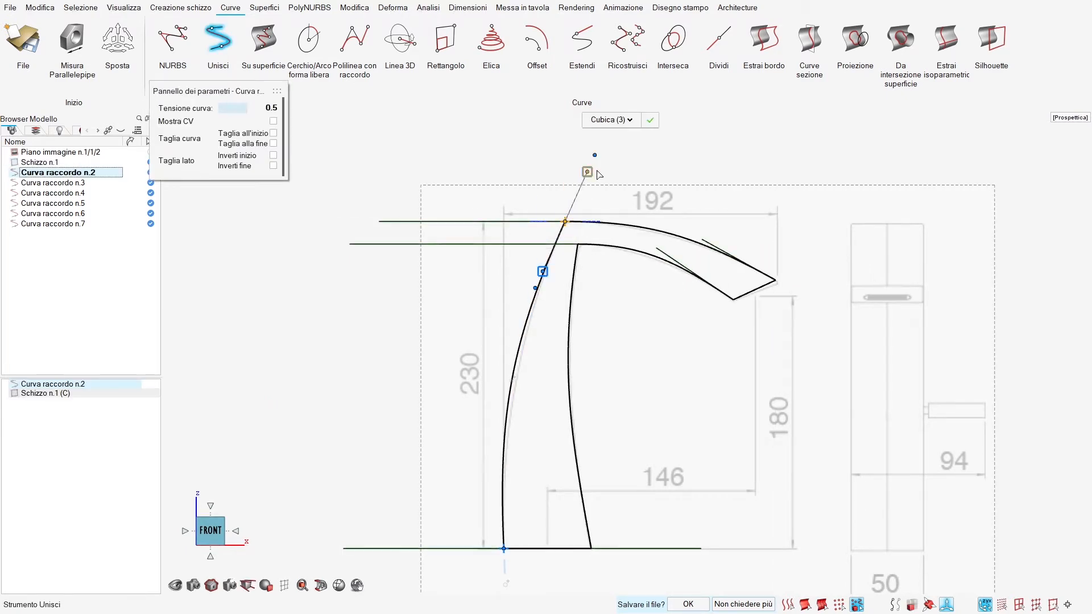
drag(597, 155, 594, 153)
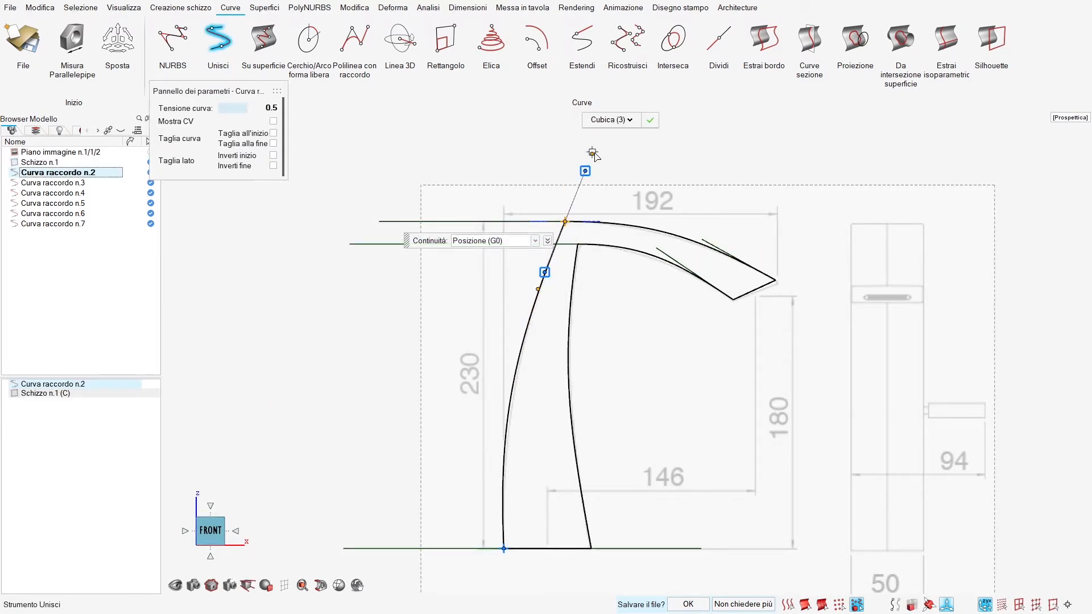
double_click(393, 326)
middle_drag(536, 332, 494, 342)
scroll(533, 336, down, 2)
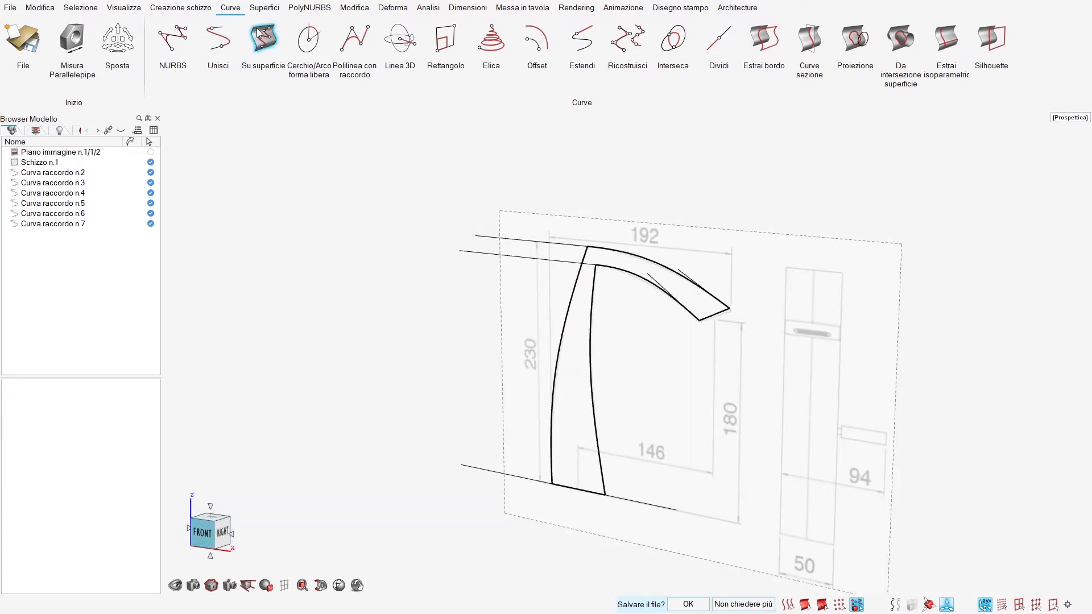
click(265, 7)
click(501, 38)
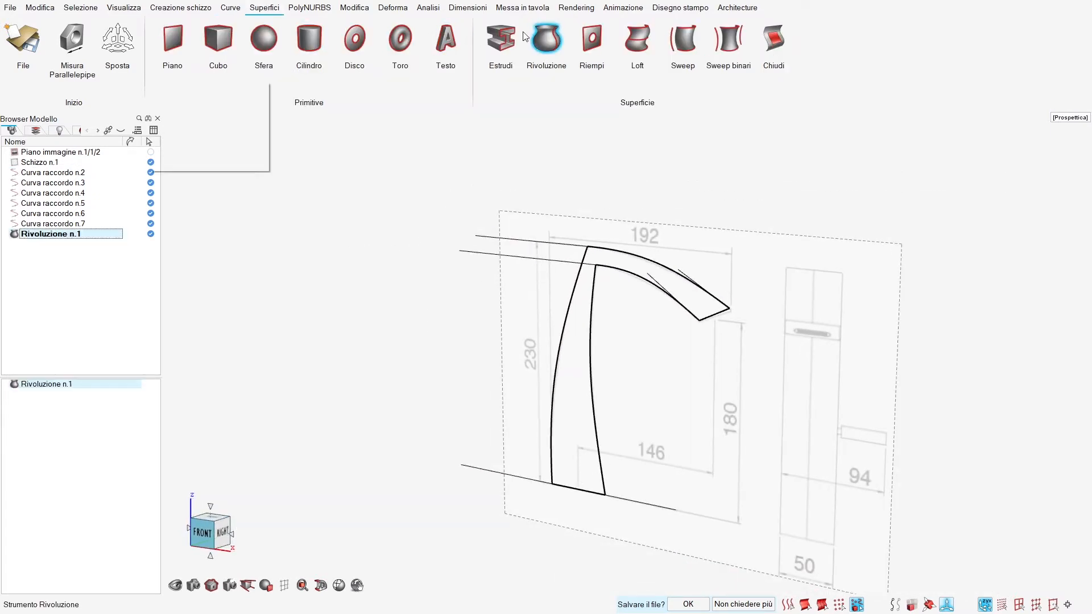
click(562, 345)
right_click(591, 354)
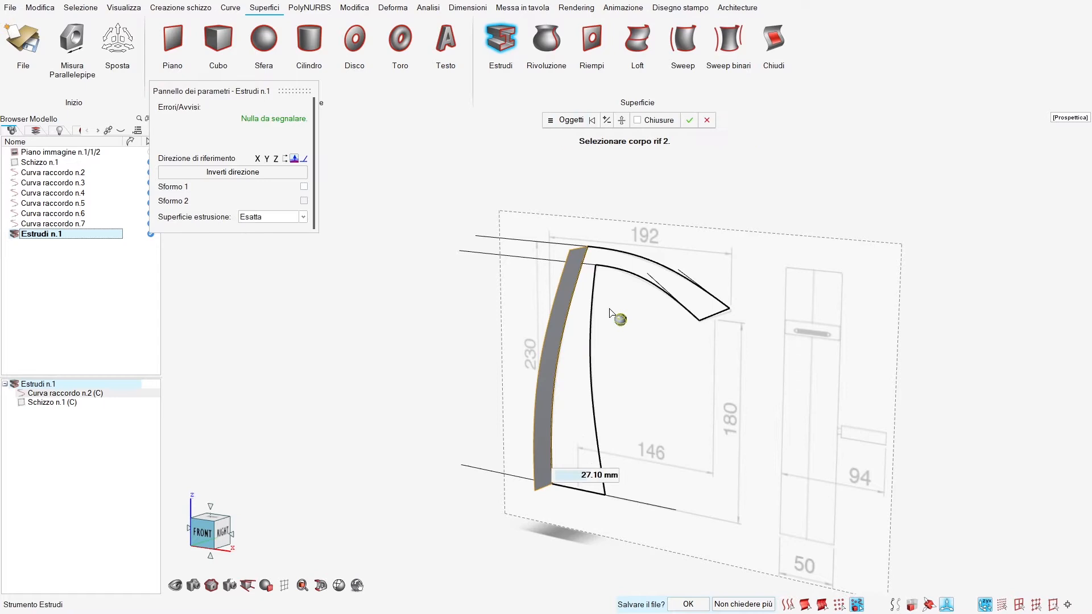
click(707, 120)
click(623, 339)
key(Delete)
Step: Start an Extrude and include all six outline curves: both column sides, both spout edges, the spout tip and the base
right_click(579, 323)
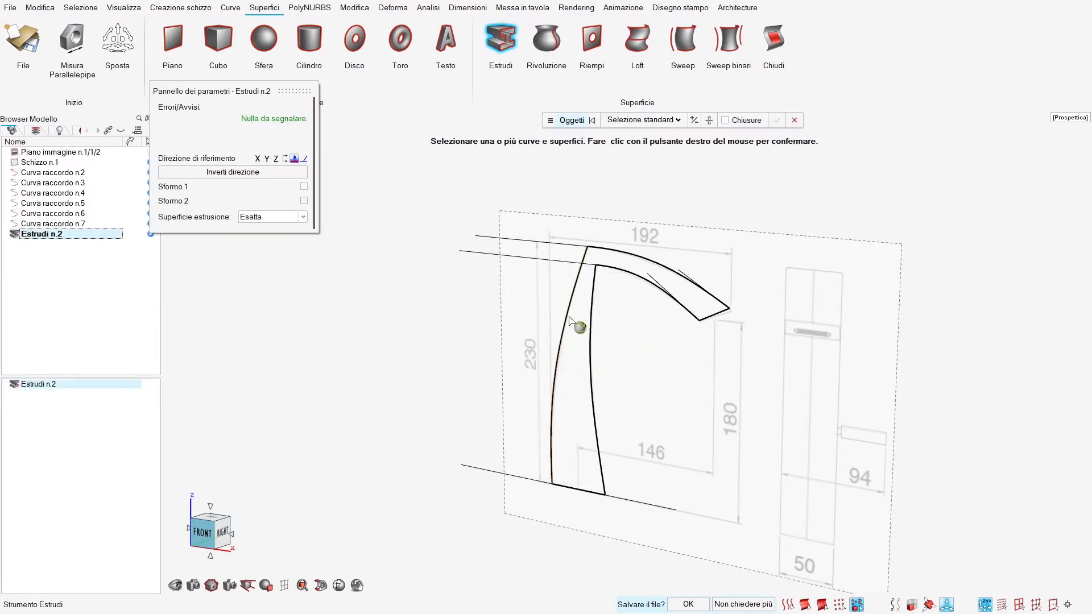
click(569, 317)
click(593, 308)
click(618, 270)
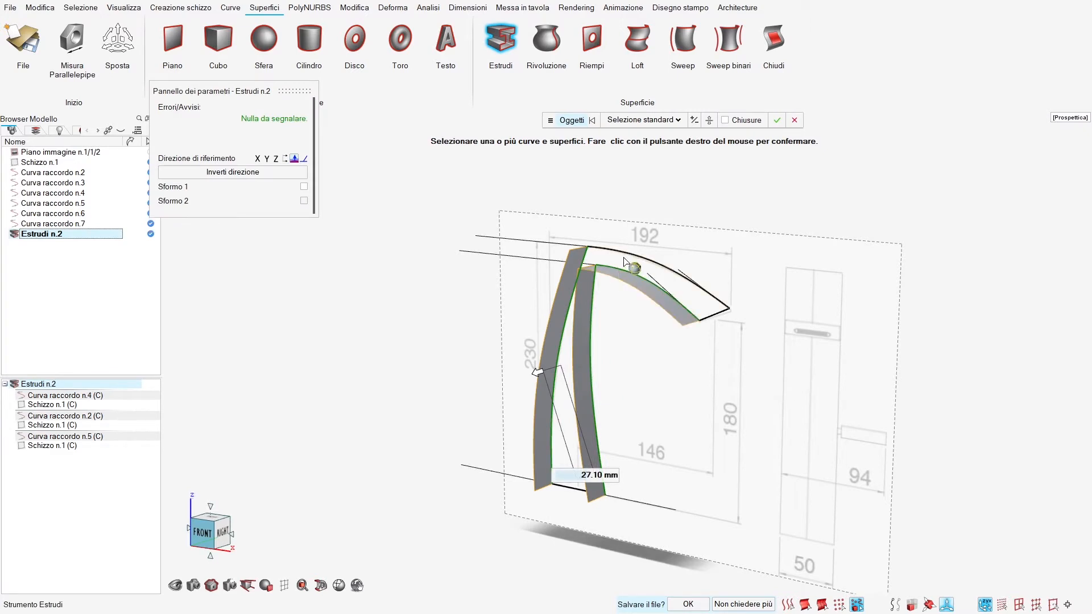
click(625, 253)
click(703, 321)
middle_drag(587, 472, 715, 287)
click(598, 428)
Step: Enable closures on the extrusion, make it symmetric about the profile with 25 mm per side, and finish it
click(744, 121)
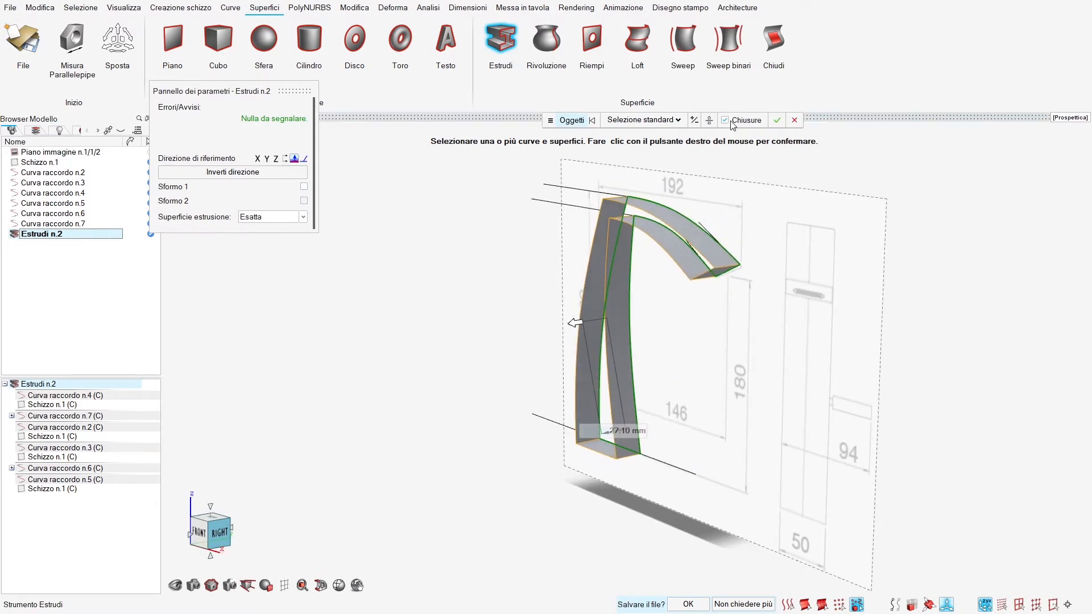
click(621, 120)
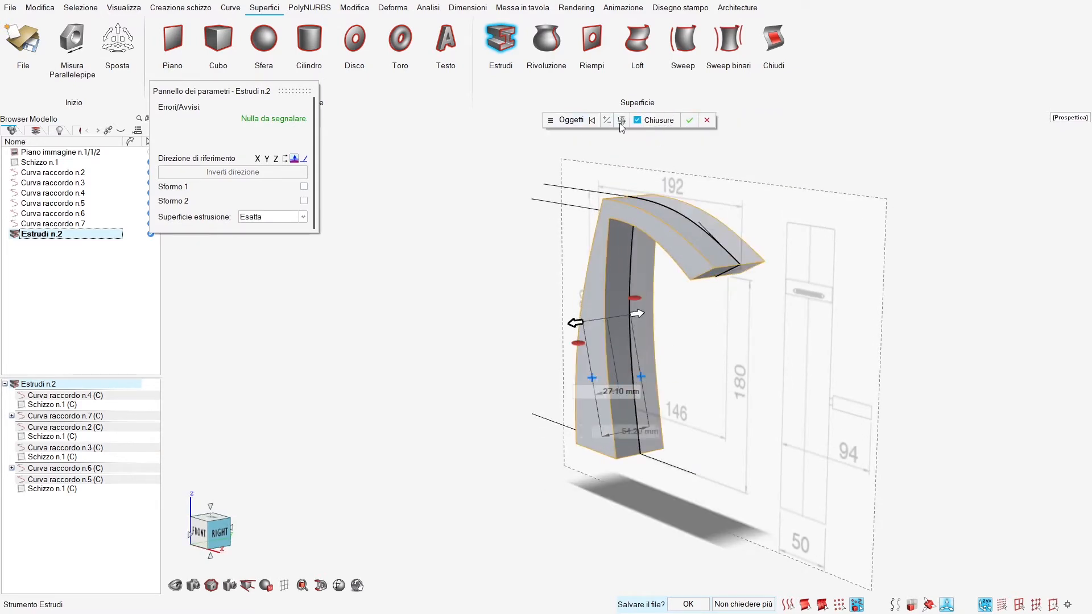
drag(578, 323, 574, 323)
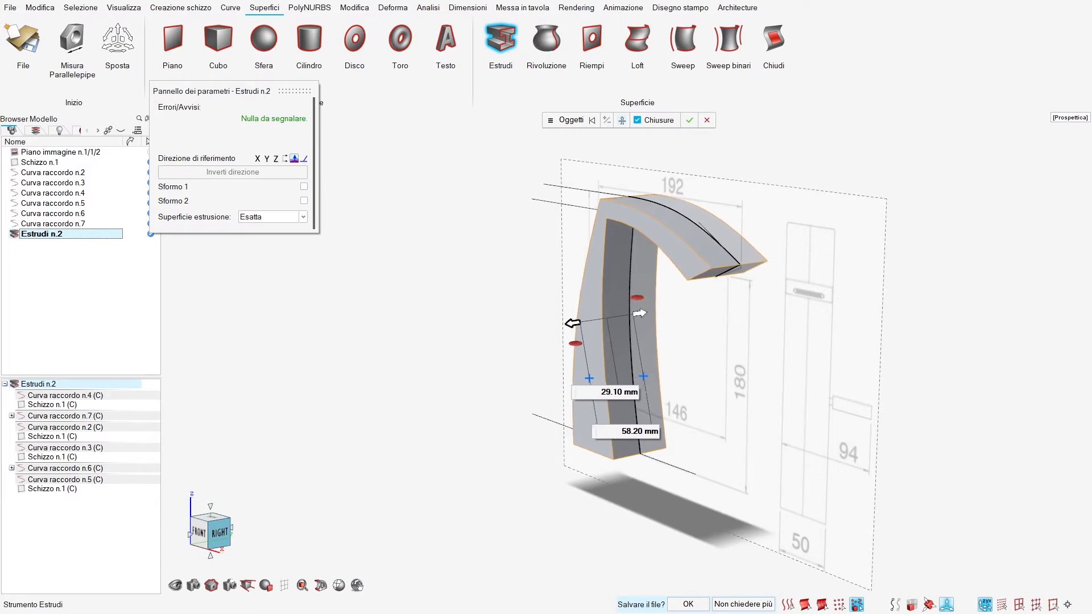
click(615, 394)
text(25)
key(Return)
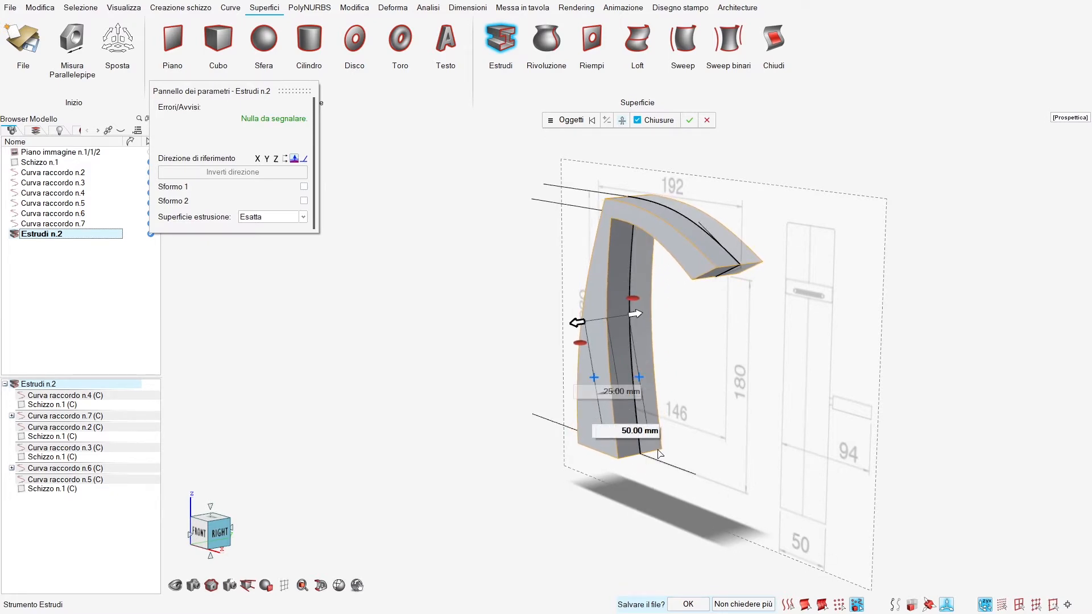
right_click(414, 414)
click(412, 411)
Step: Hide the image plane and draw a degree 3 NURBS curve from below the base up through the spout and over its tip
mouse_move(667, 376)
middle_down()
mouse_move(645, 380)
mouse_move(745, 364)
mouse_move(726, 389)
mouse_move(787, 367)
mouse_move(731, 398)
mouse_move(660, 375)
middle_up()
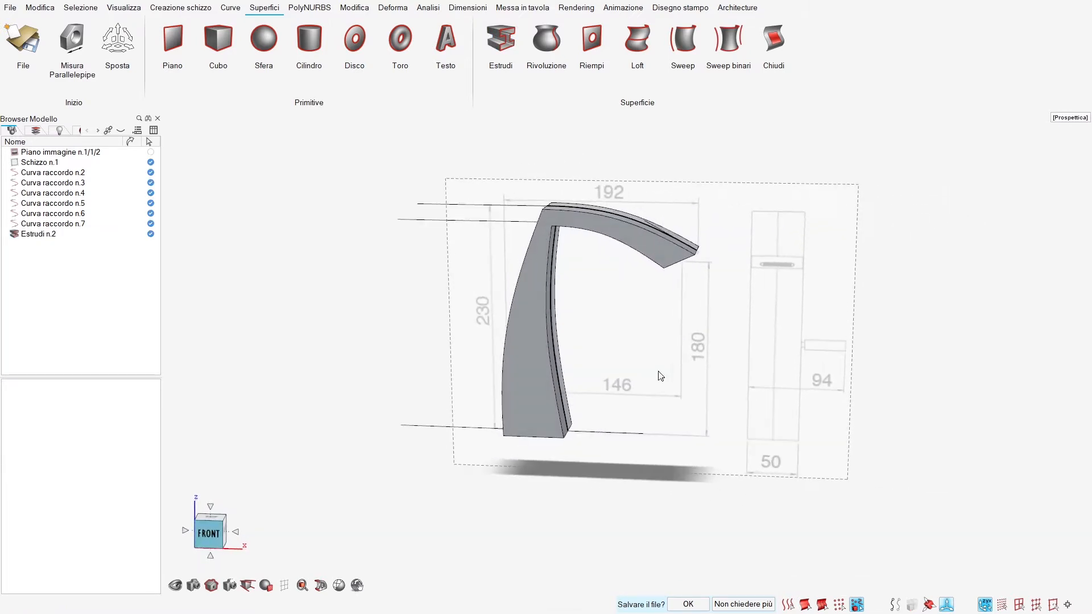
click(15, 153)
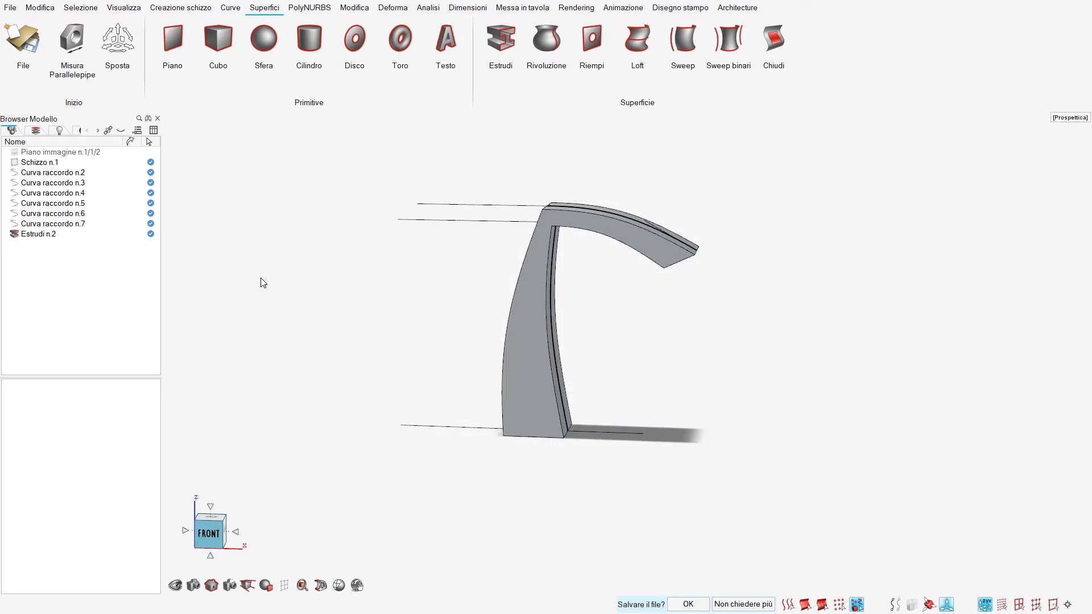
click(230, 8)
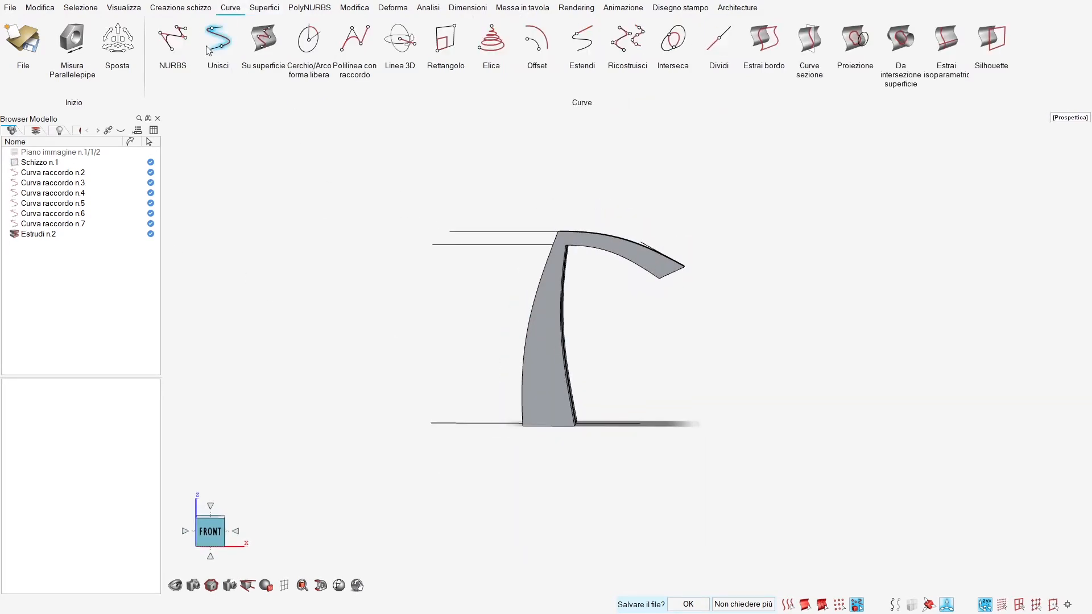
click(173, 39)
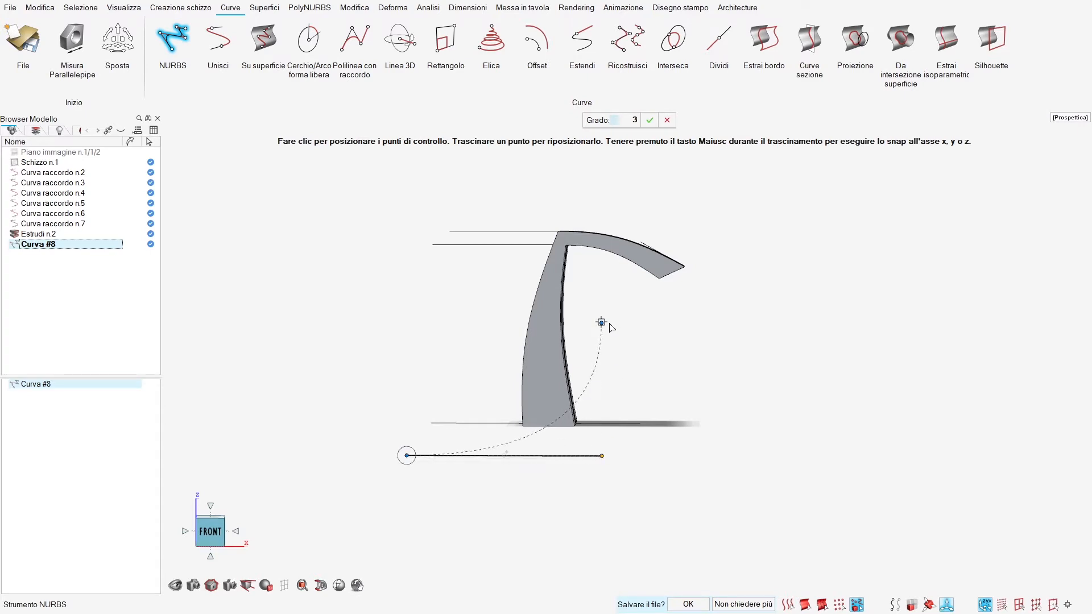
click(601, 300)
scroll(611, 210, down, 3)
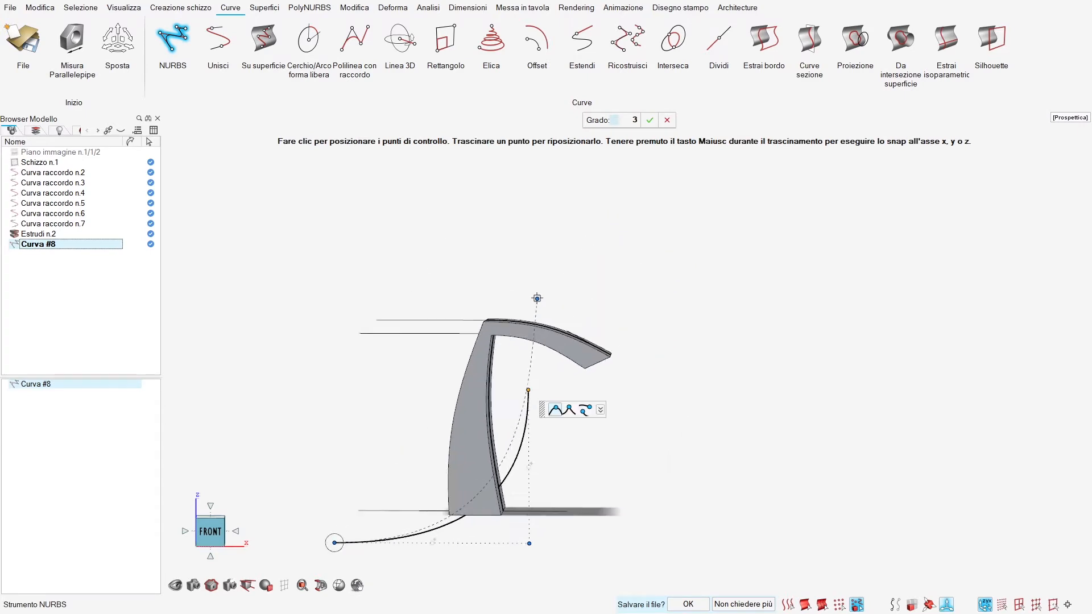
click(592, 214)
click(627, 292)
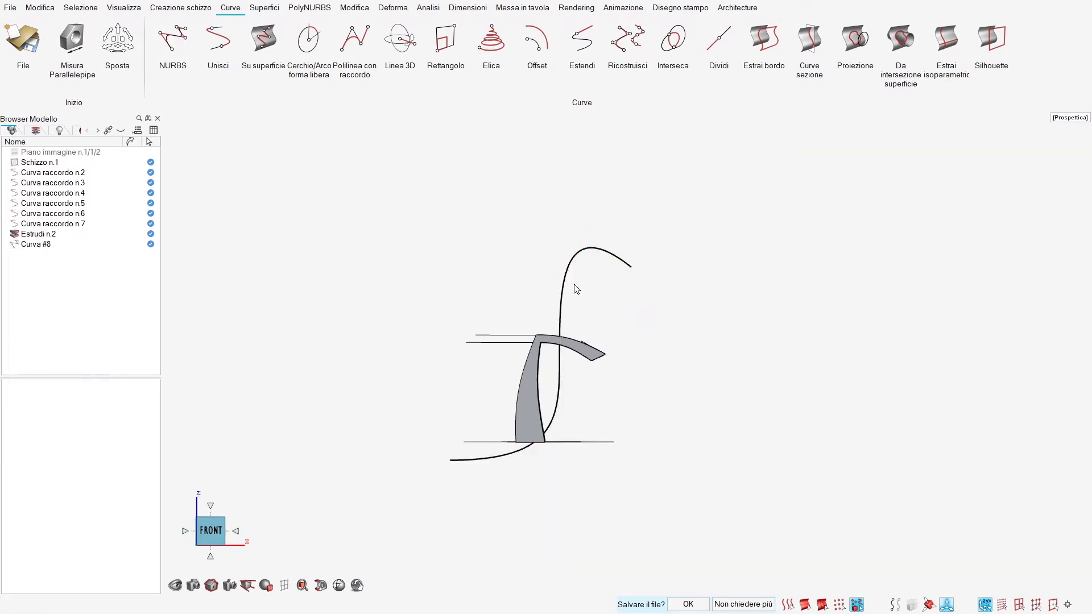
Step: Edit the NURBS curve and convert all its control points to sharp corners so it runs in straight segments
double_click(564, 297)
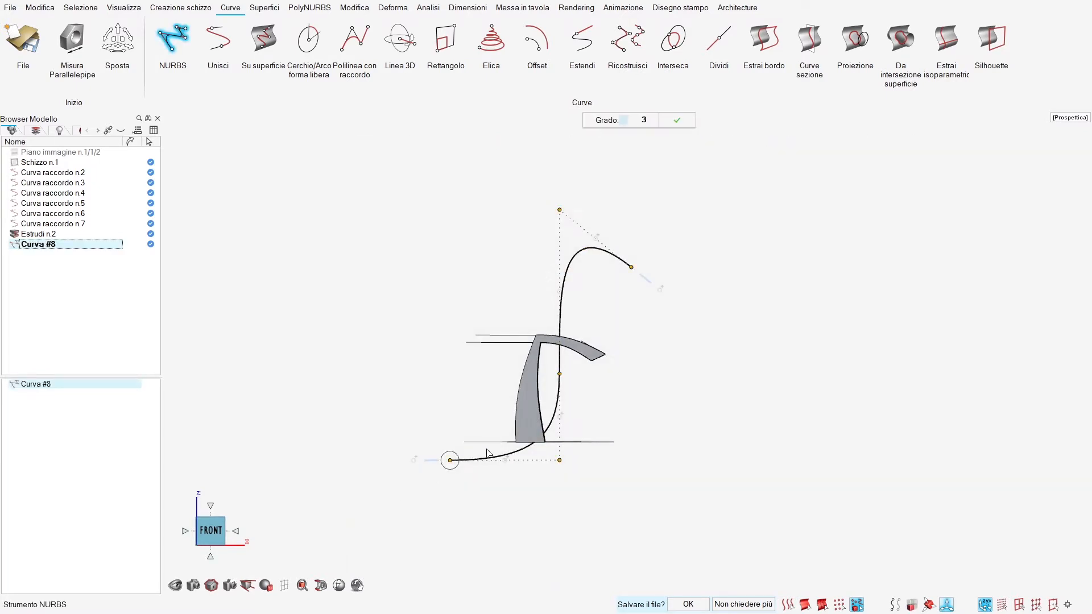
click(583, 248)
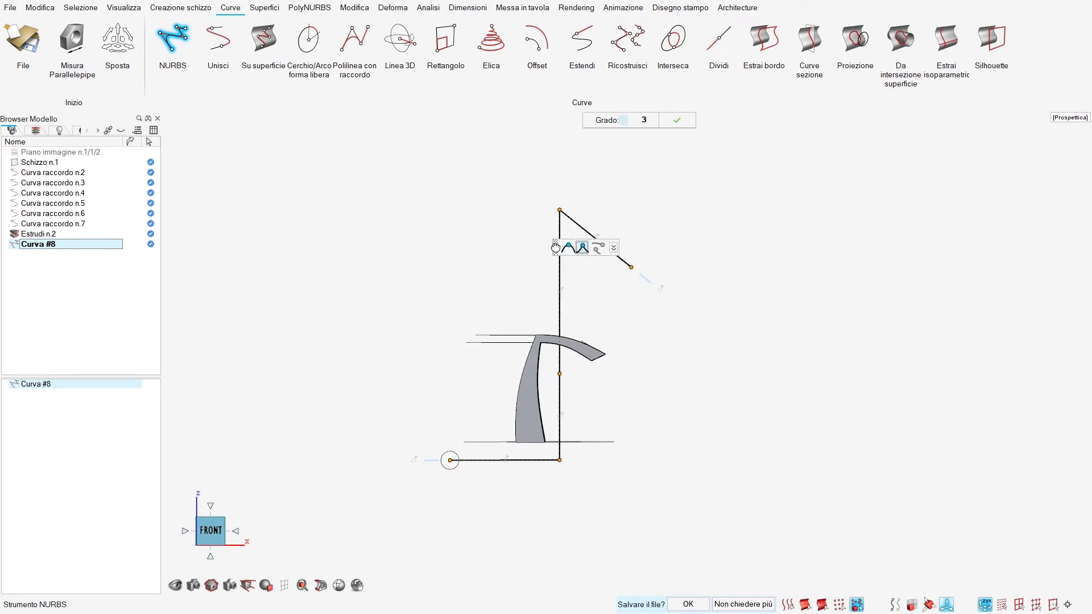
drag(555, 248, 782, 286)
click(651, 348)
Step: Delete the curve's end point beyond the spout, tilt the remaining upper segment slightly toward the spout tip, and finish the edit
click(633, 269)
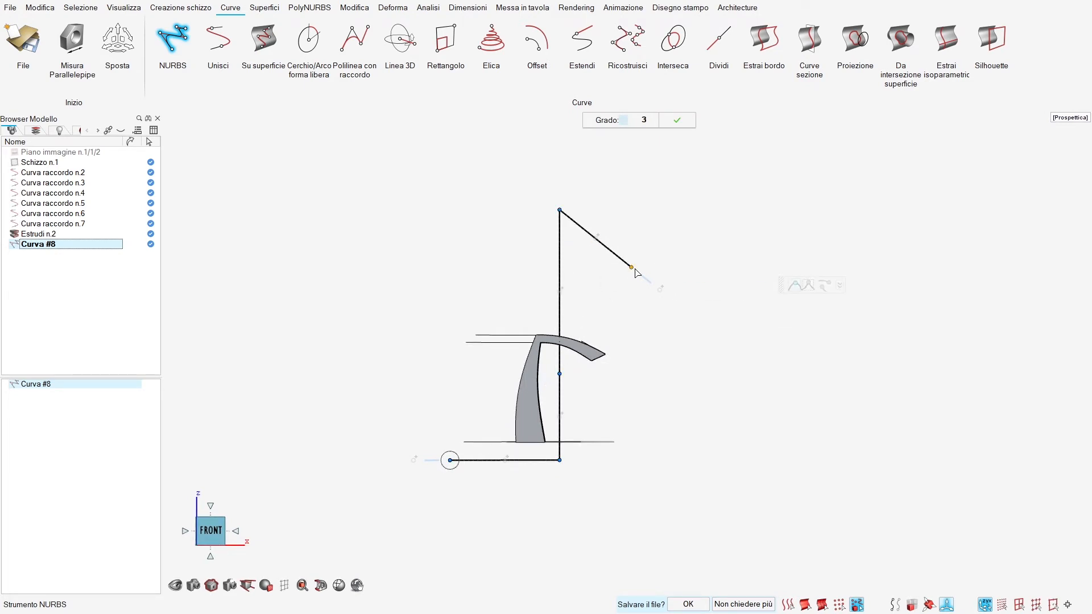
key(Delete)
drag(558, 212, 571, 214)
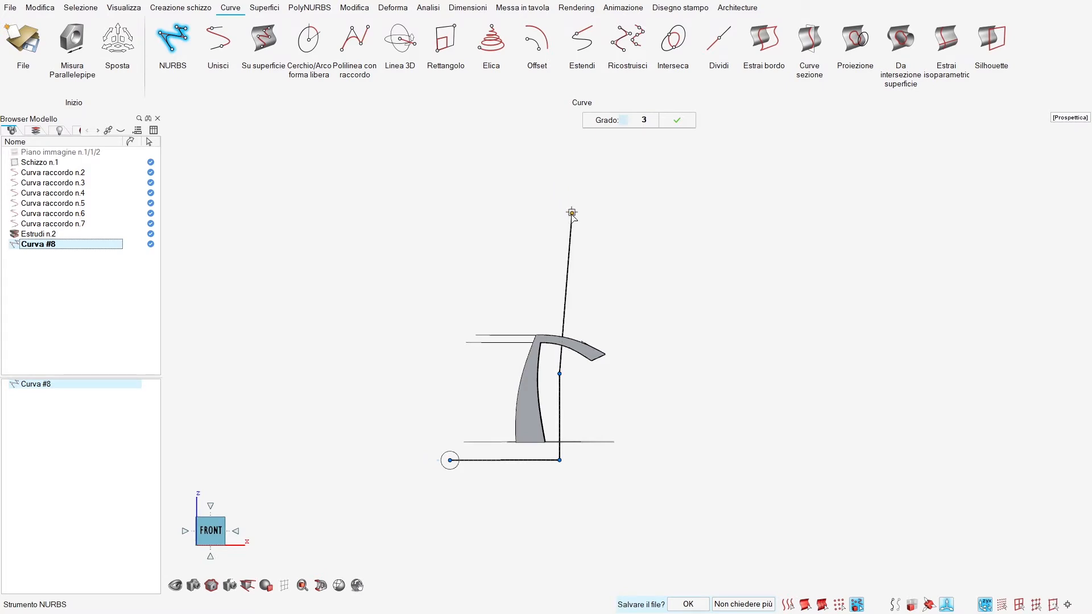
middle_drag(663, 283, 591, 327)
key(Escape)
click(585, 305)
Step: Split the extruded faucet body across the spout with Ritaglia, using the NURBS curve as the cutter
scroll(626, 333, up, 3)
right_drag(513, 368, 570, 358)
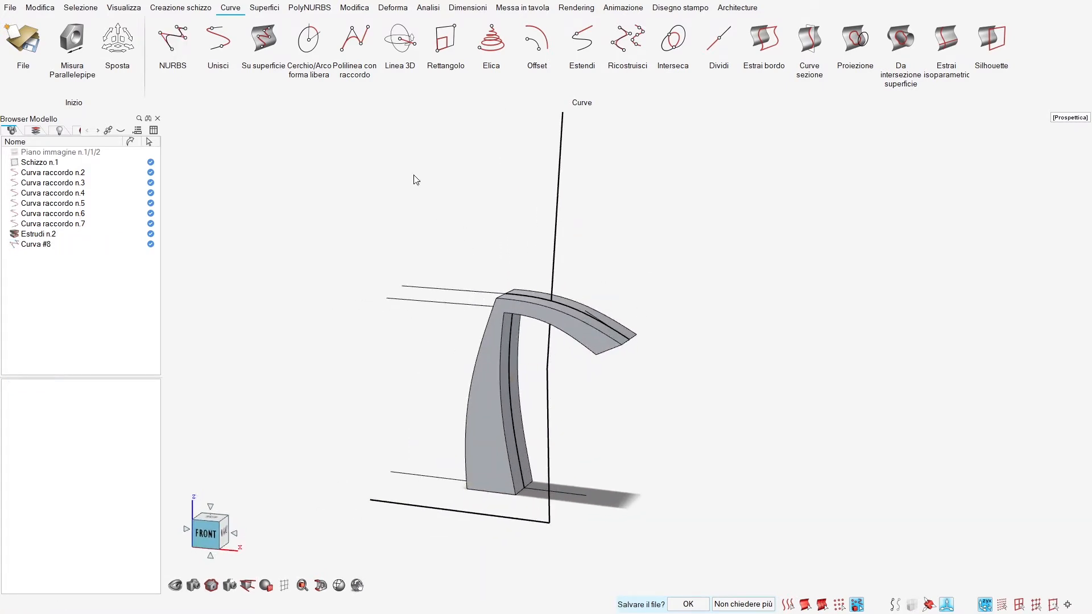
click(353, 8)
click(177, 40)
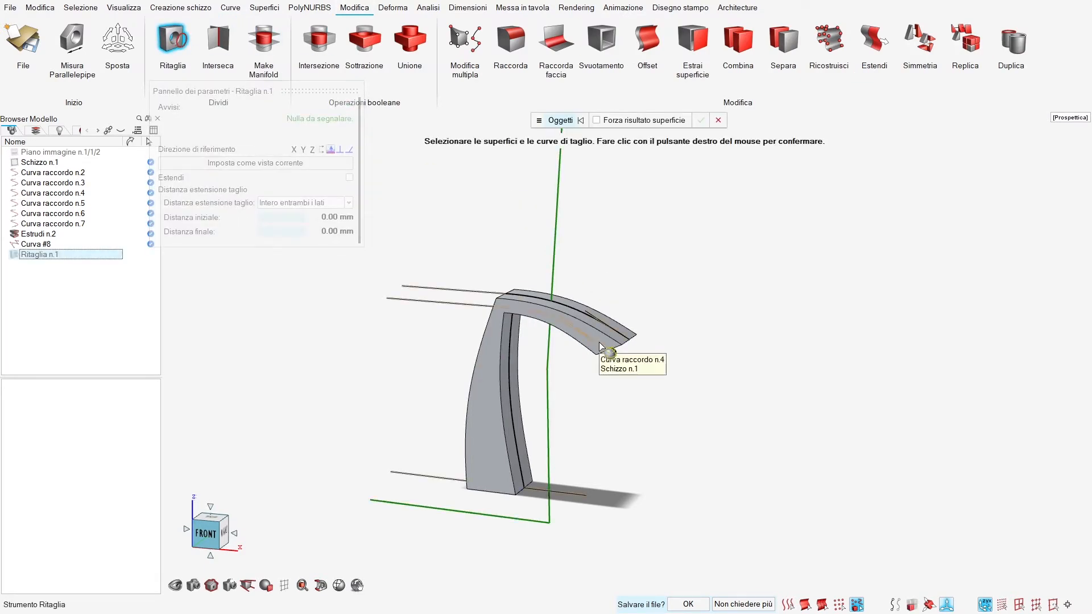
click(495, 428)
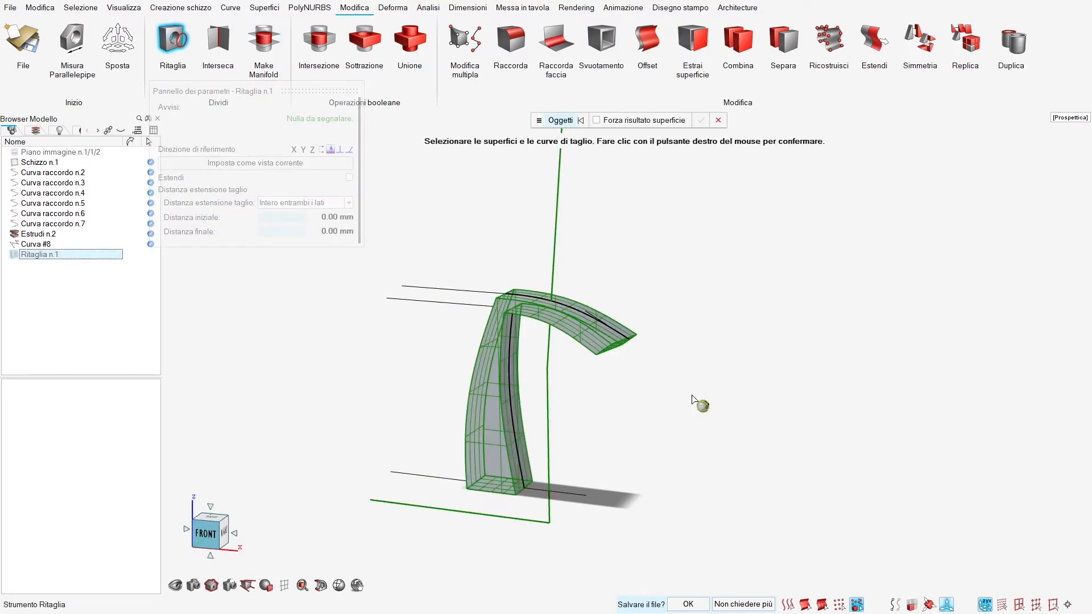
right_click(672, 401)
right_click(705, 245)
Step: Offset the cut spout piece inward by a global 4 mm
middle_drag(670, 243, 642, 276)
scroll(639, 256, up, 3)
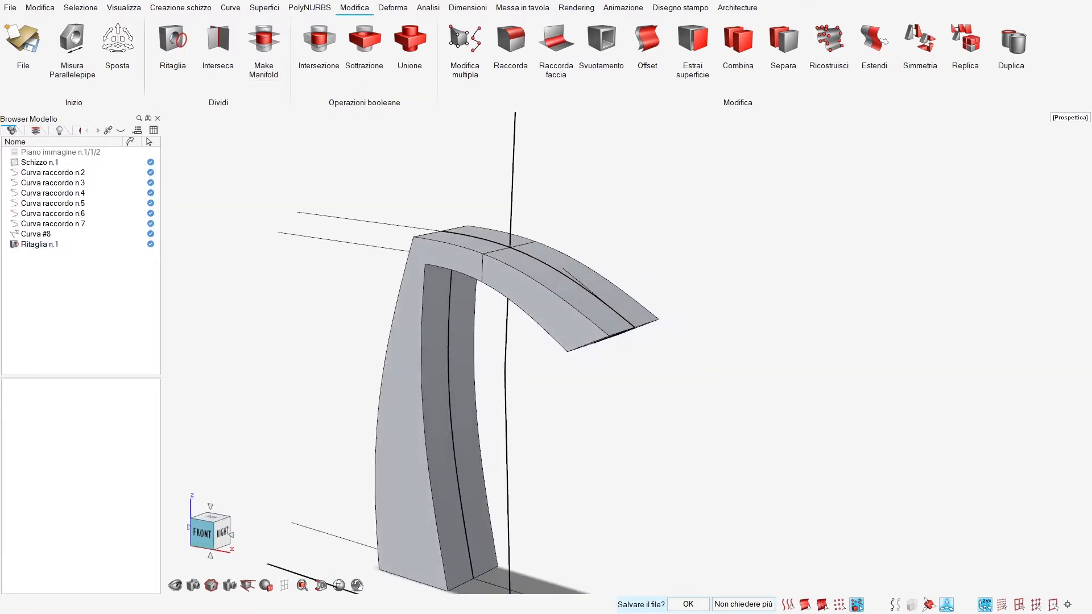
click(641, 35)
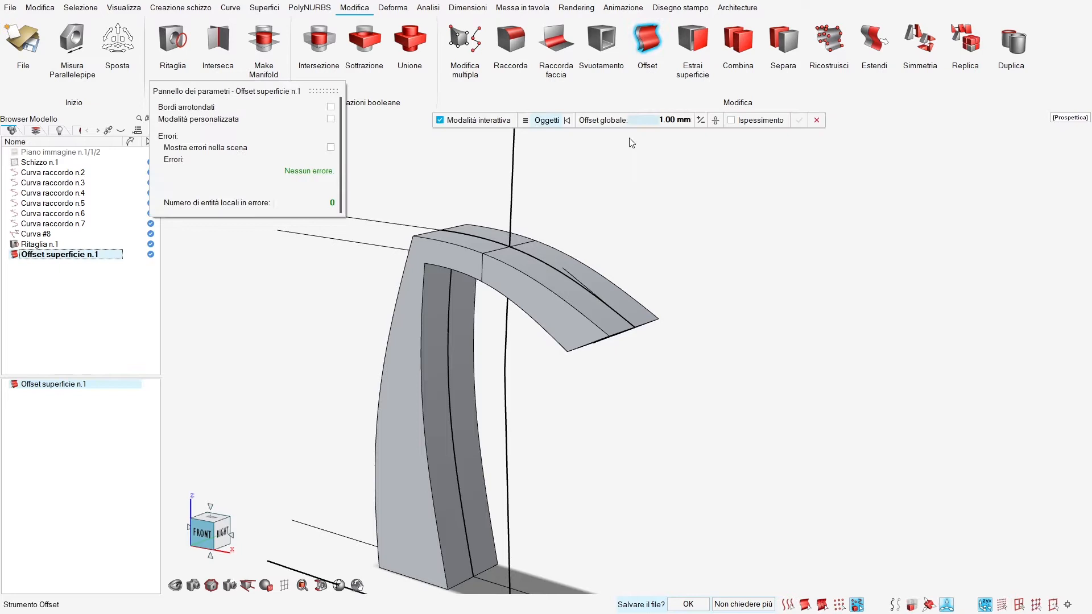
click(591, 323)
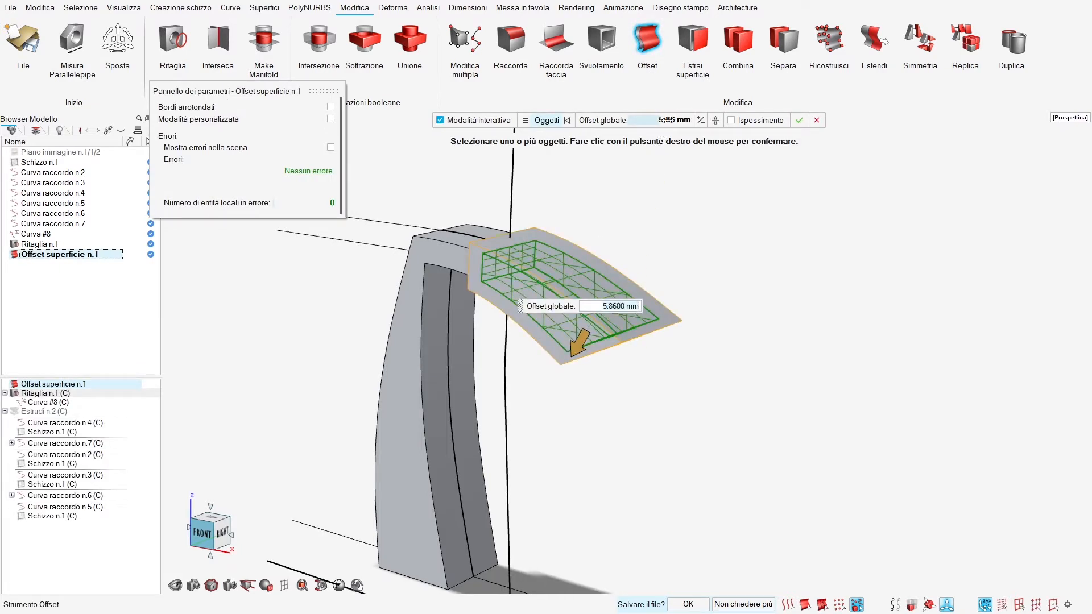
click(670, 120)
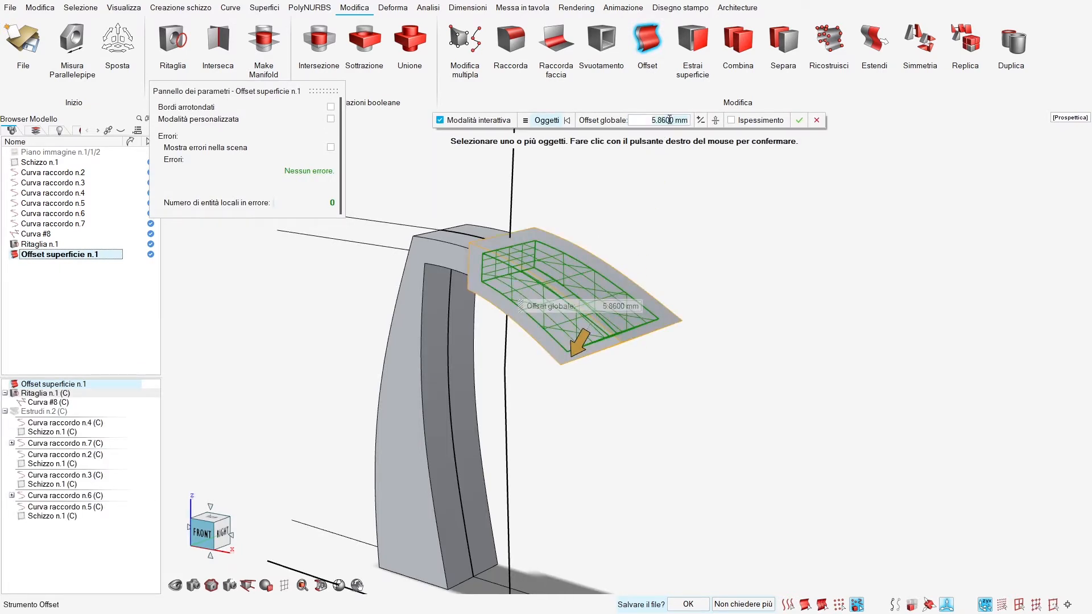
text(4)
key(Return)
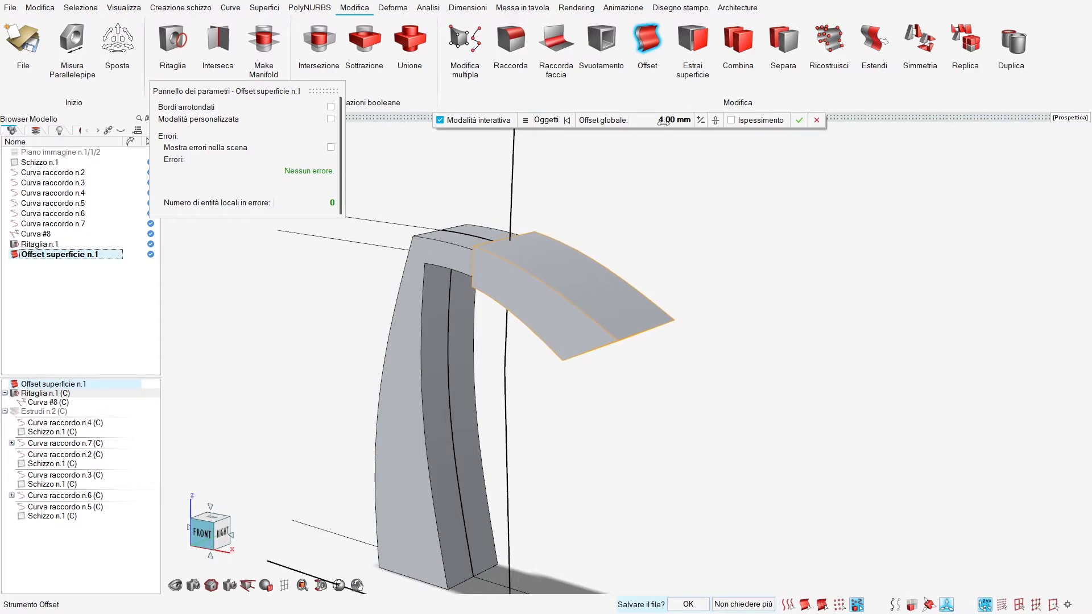
click(700, 122)
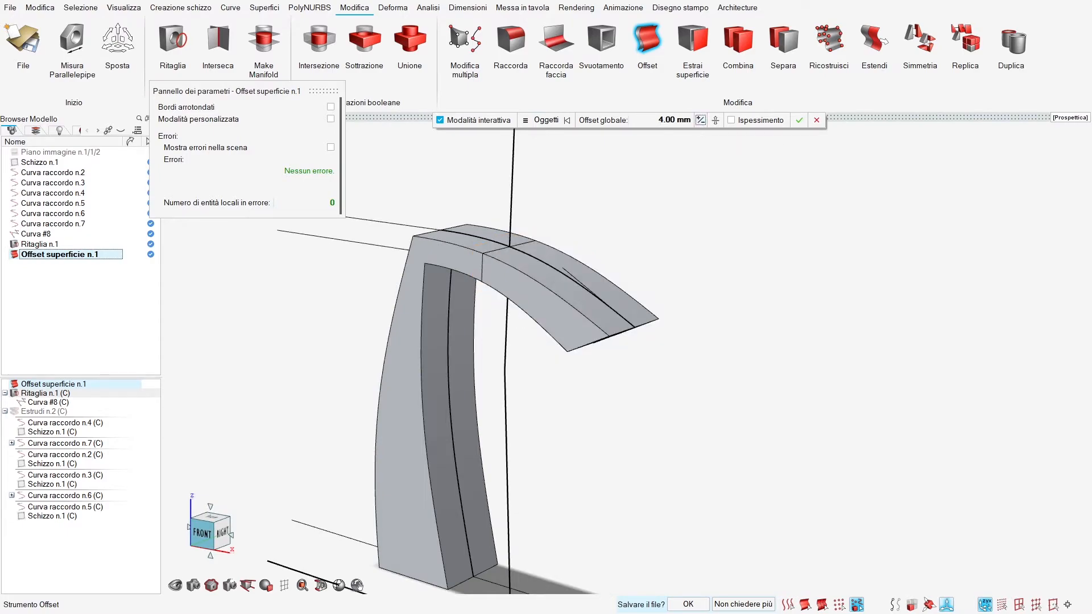
Step: Enable the offset's custom mode and make the spout piece's upper face a custom face with a 4 mm outward offset
key(w)
scroll(637, 341, up, 3)
middle_drag(637, 341, 671, 324)
middle_drag(382, 128, 370, 160)
click(331, 118)
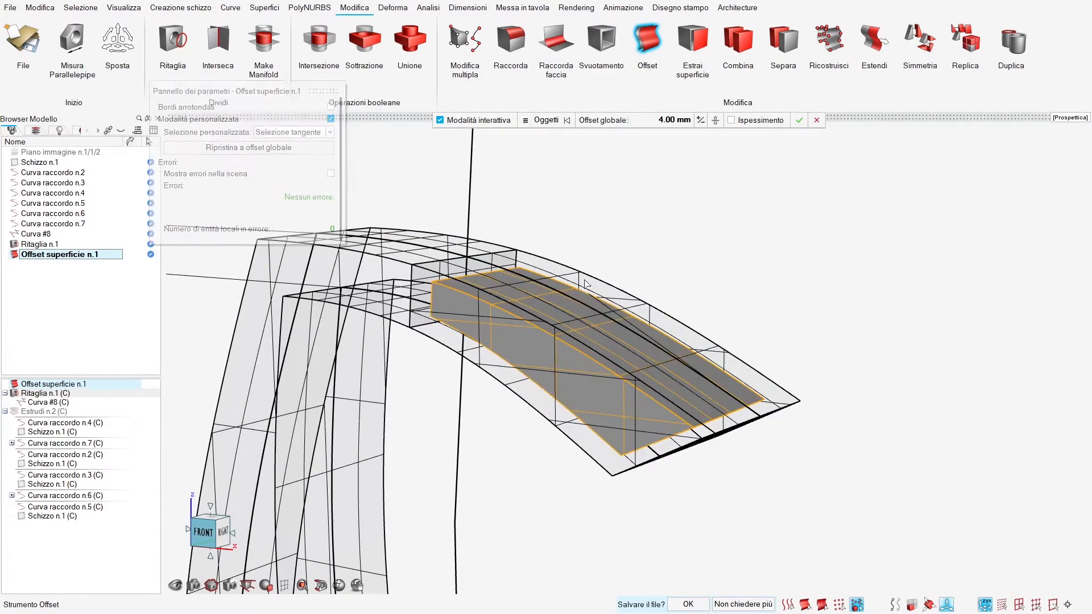
click(588, 321)
click(588, 319)
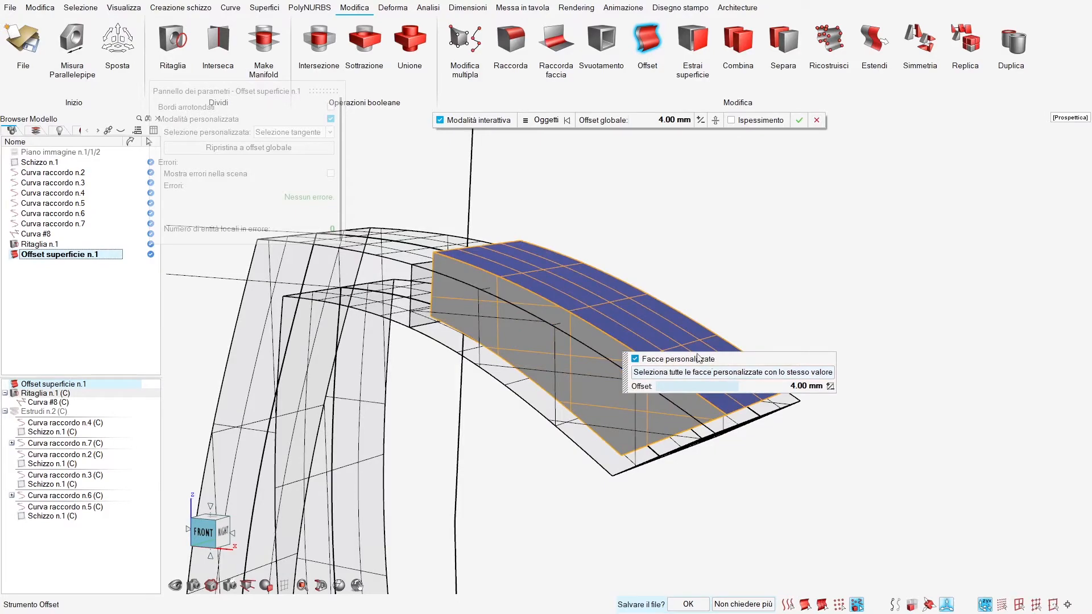
Step: Make the end face at the spout tip a custom face with a 25 mm offset
mouse_move(698, 358)
middle_down()
mouse_move(782, 351)
mouse_move(733, 353)
mouse_move(671, 324)
mouse_move(643, 449)
mouse_move(626, 442)
mouse_move(654, 398)
mouse_move(707, 370)
middle_up()
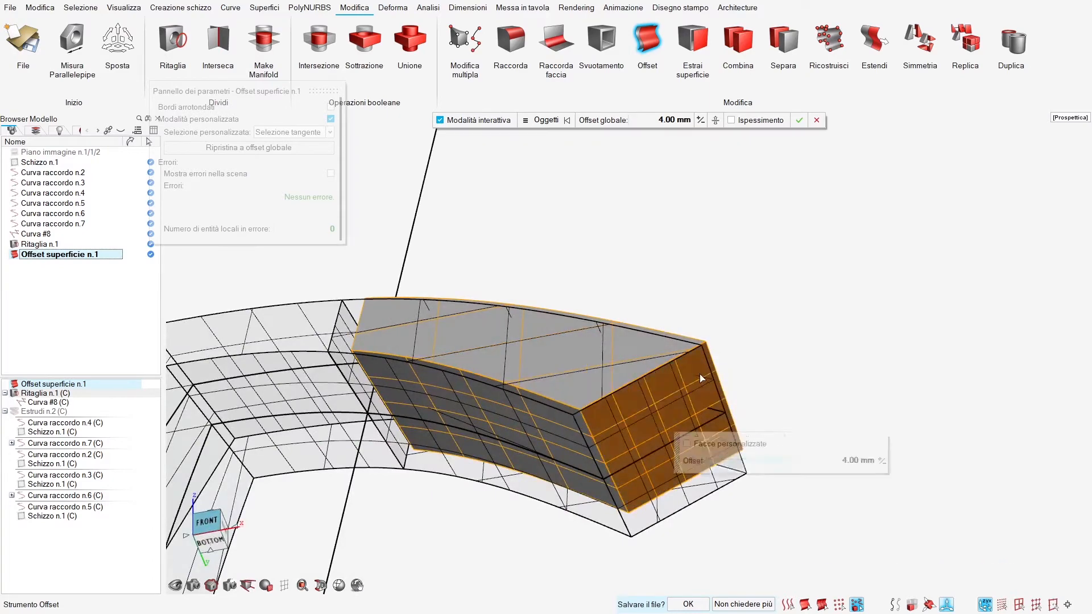
click(774, 449)
click(859, 468)
text(25)
key(Return)
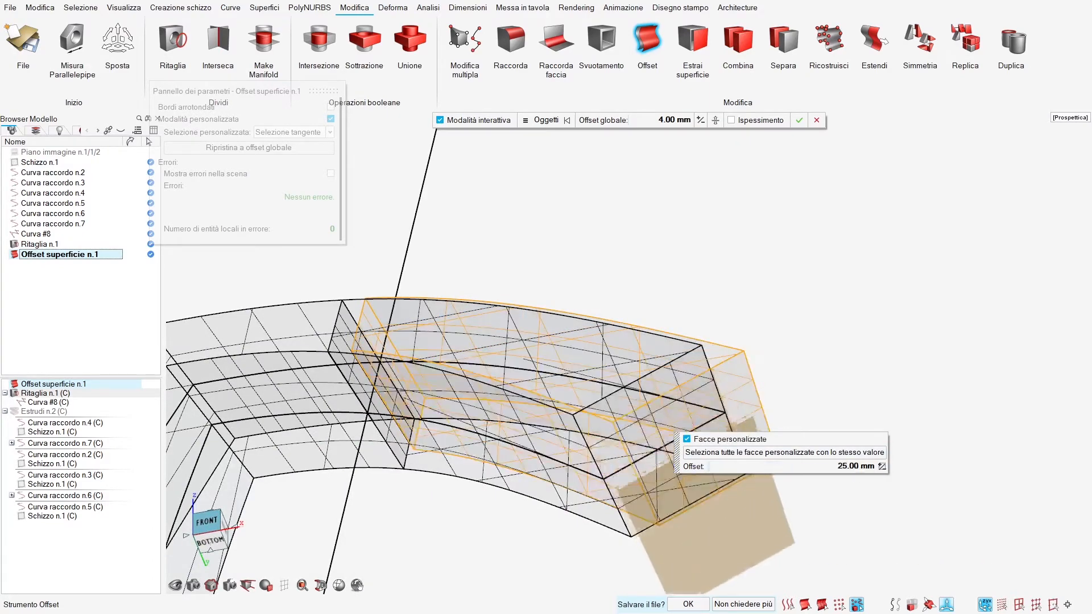
Step: Set the custom offset of the spout piece's upper face to 19 mm
middle_drag(807, 285, 727, 352)
click(761, 350)
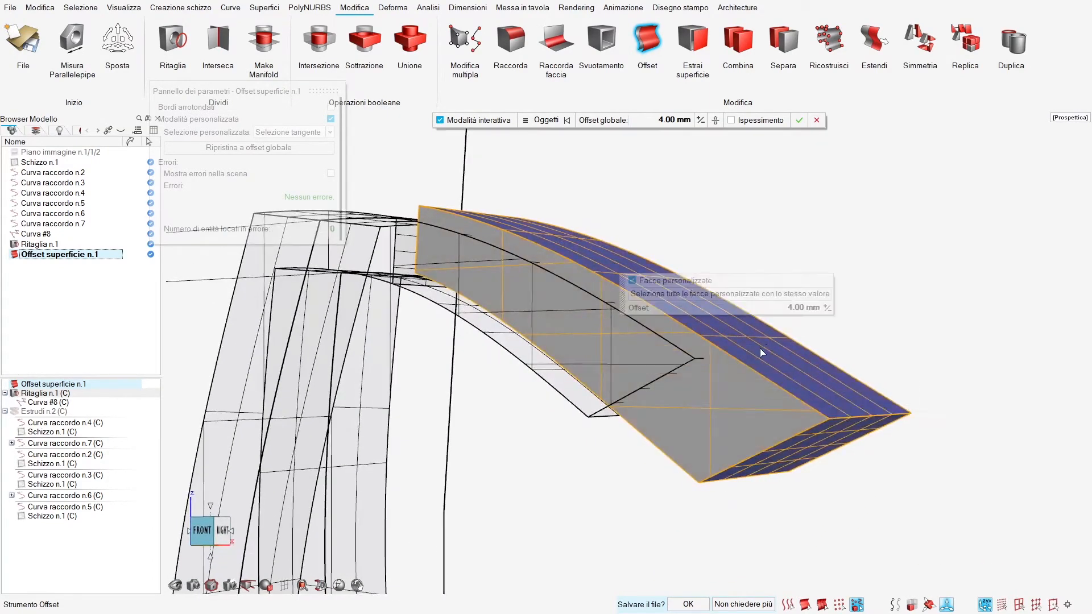
click(799, 306)
text(19)
key(Return)
Step: Give the spout piece's rear face at the cut a custom offset of 0 mm and finish the offset
middle_drag(808, 335, 799, 344)
scroll(444, 250, down, 4)
middle_drag(444, 250, 504, 310)
scroll(503, 310, up, 3)
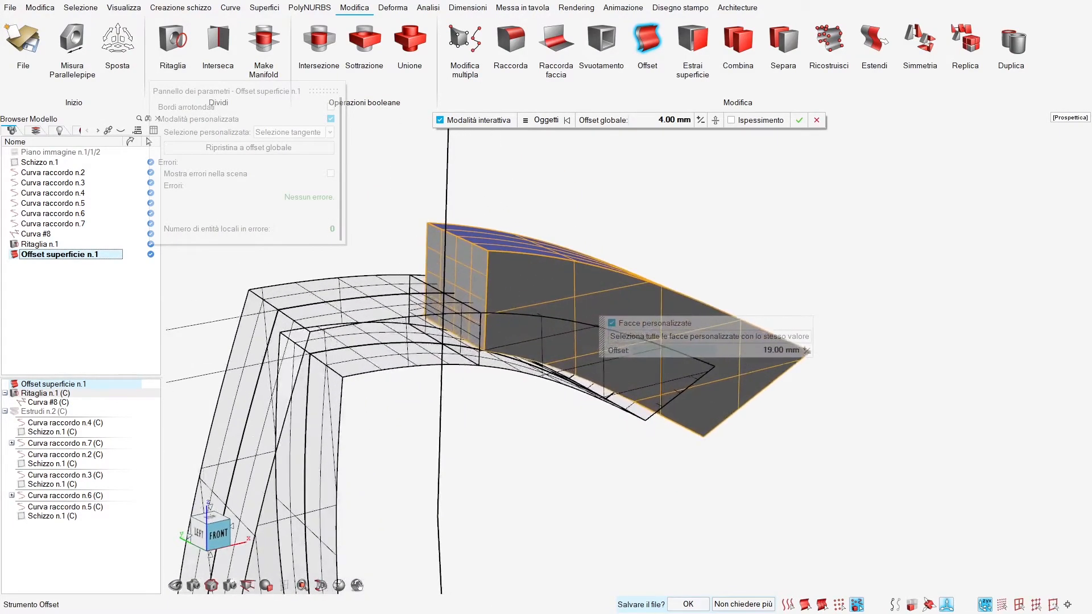
right_drag(466, 277, 483, 285)
click(488, 287)
click(492, 290)
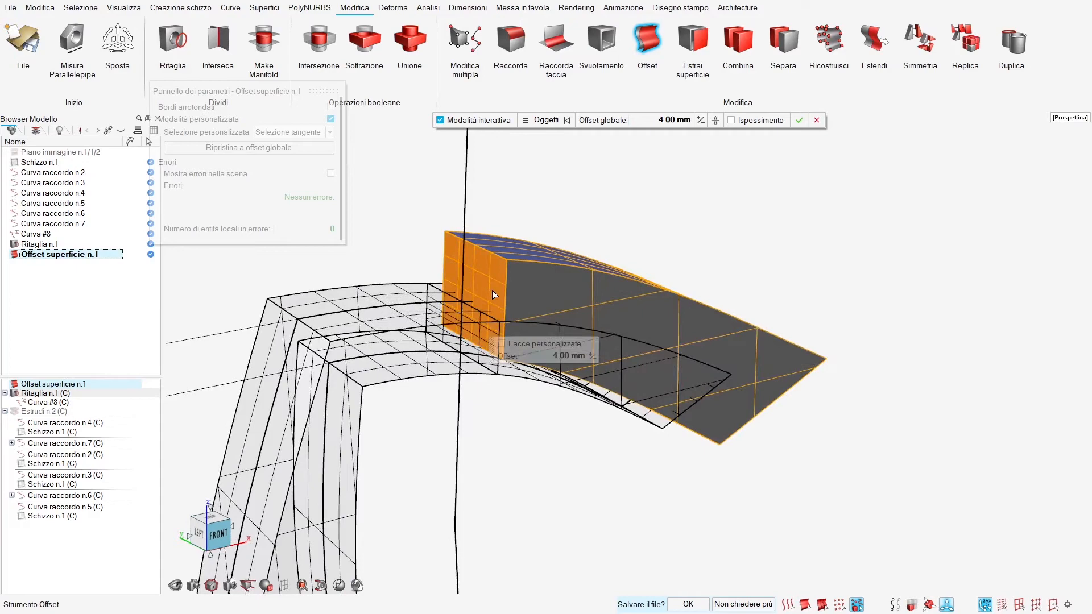
click(574, 356)
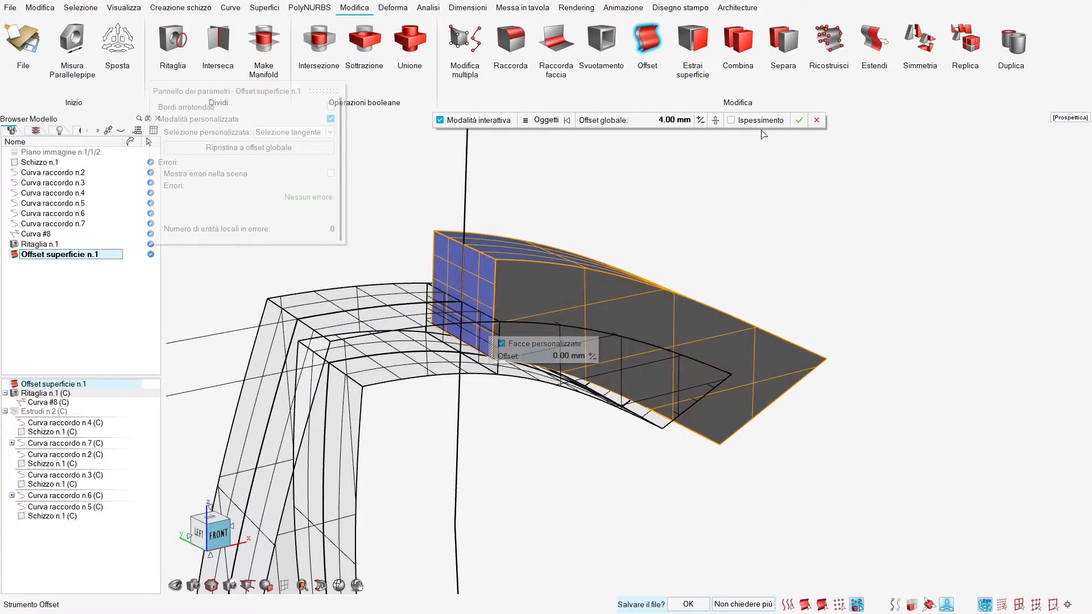
click(800, 120)
click(746, 212)
key(w)
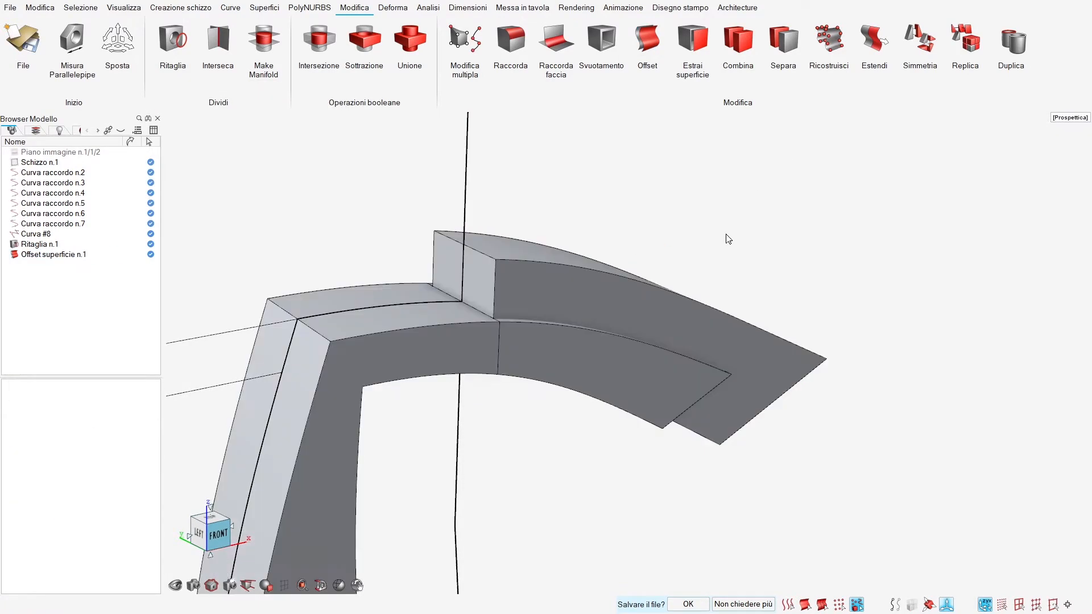
Step: Subtract the offset solid from the cut spout piece with a Boolean subtraction to hollow a channel along it
mouse_move(727, 239)
middle_down()
mouse_move(603, 241)
mouse_move(653, 241)
middle_up()
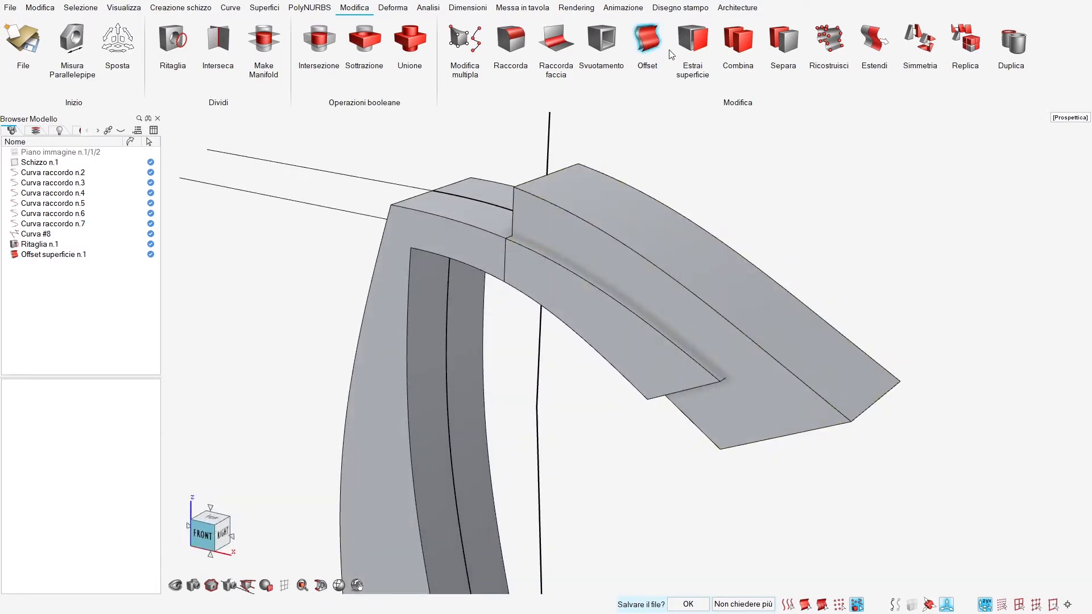
click(371, 46)
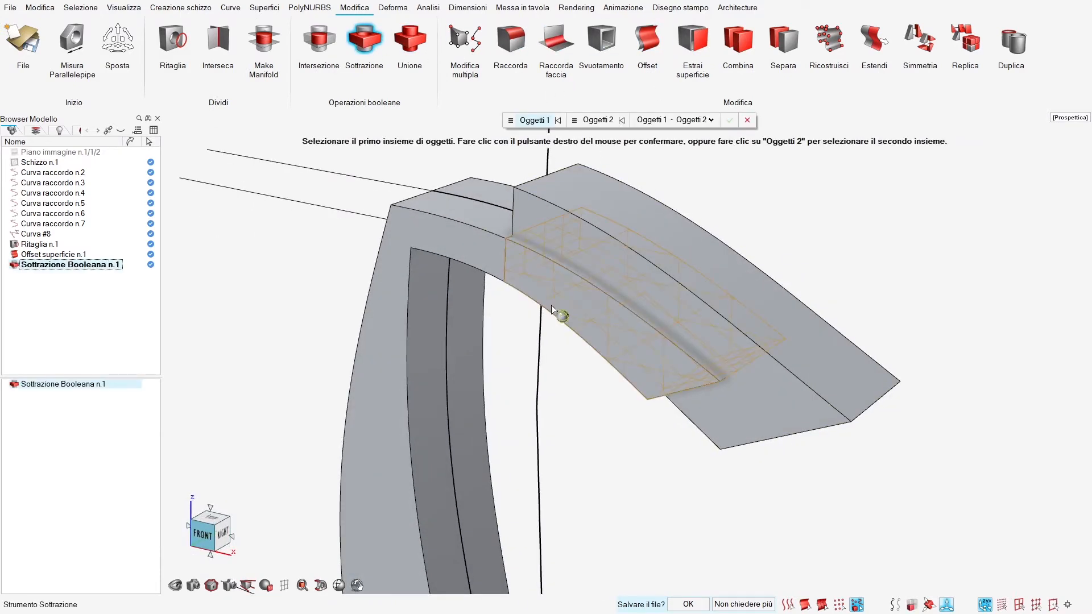
click(557, 310)
right_click(841, 353)
right_click(842, 353)
right_click(850, 250)
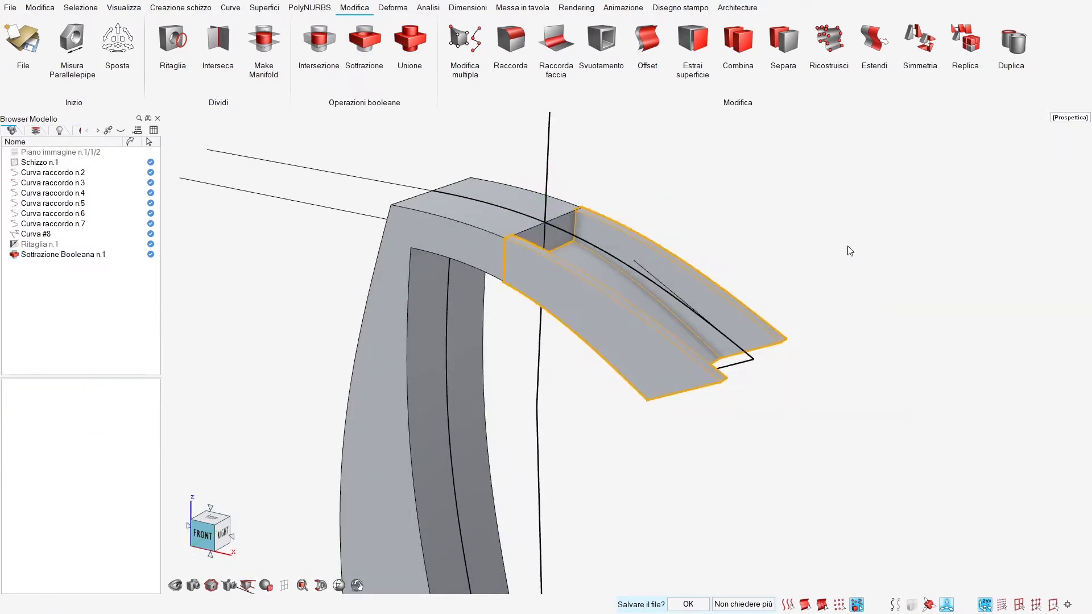
Step: Edit the cutting NURBS curve and move its middle control point toward the spout tip, shifting the split farther along the spout
middle_drag(850, 249, 568, 302)
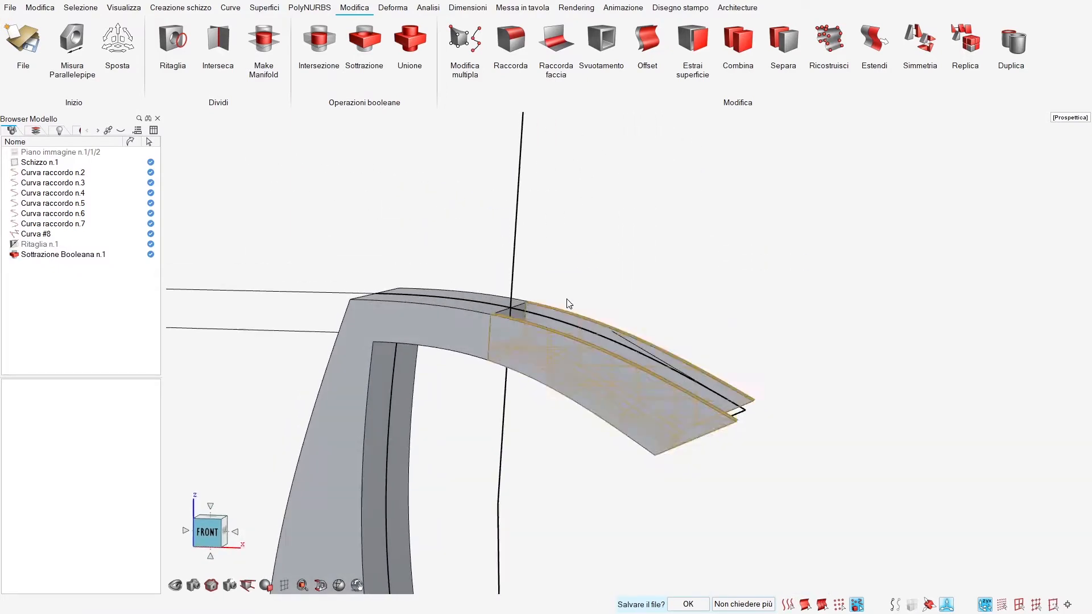
click(519, 235)
double_click(520, 235)
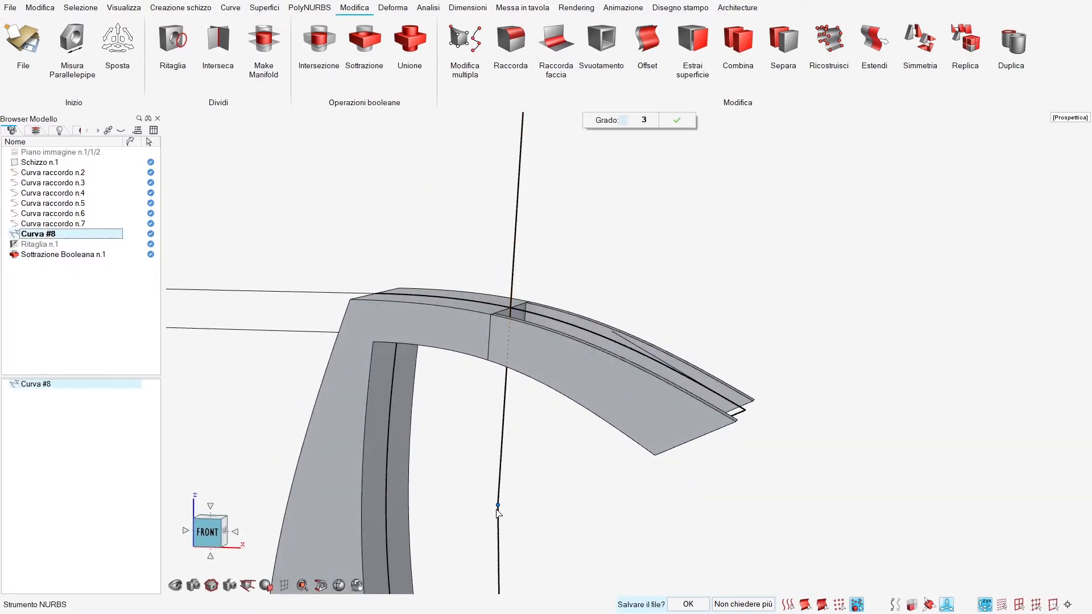
drag(497, 506, 447, 475)
scroll(470, 405, down, 3)
mouse_move(469, 405)
middle_down()
mouse_move(500, 399)
mouse_move(469, 403)
middle_up()
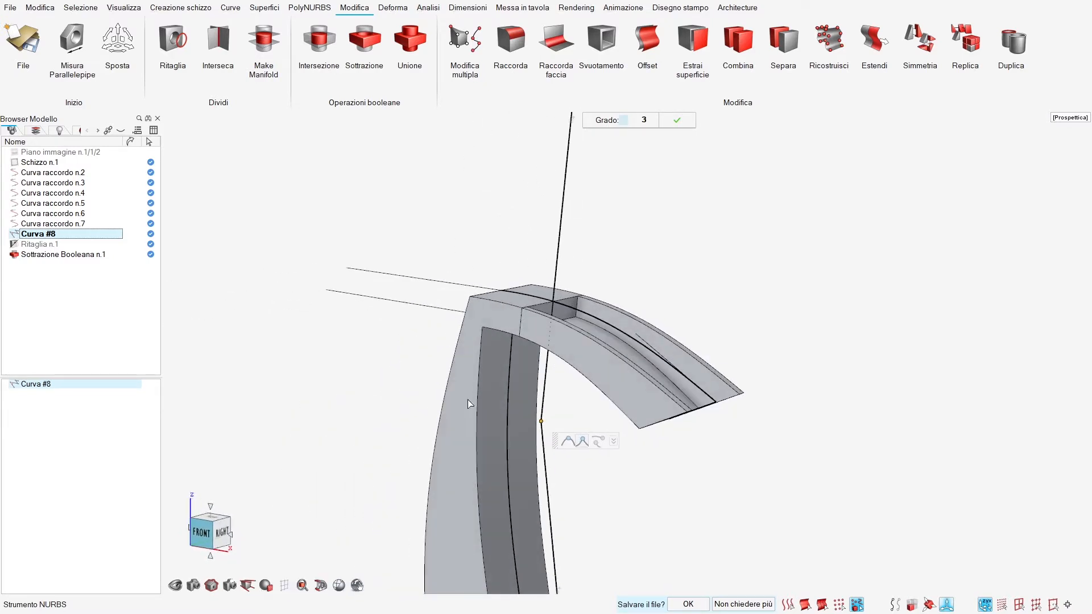
drag(541, 421, 587, 462)
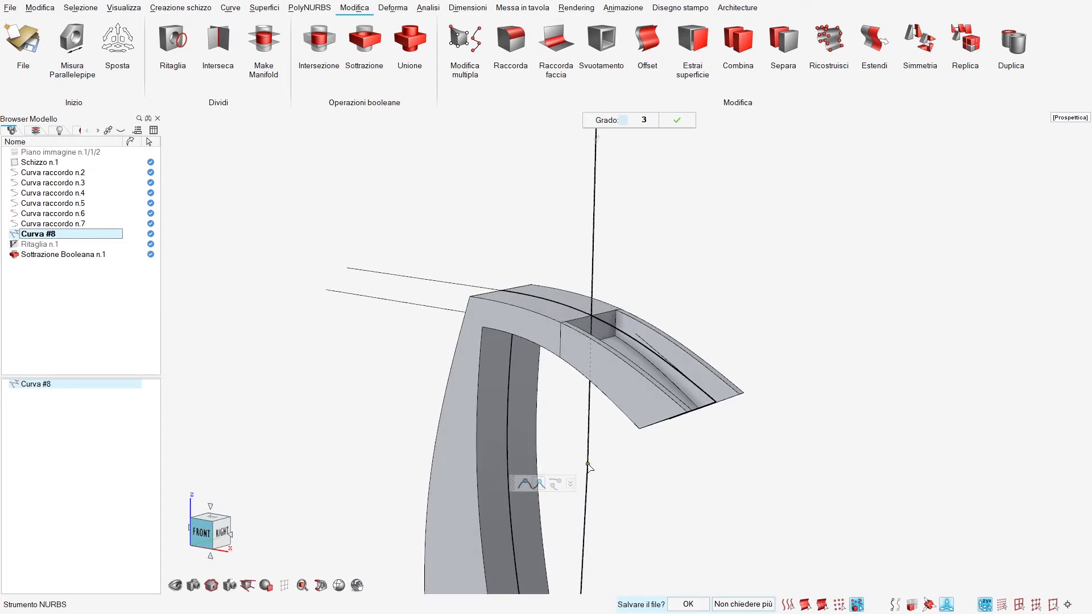
click(738, 296)
Step: Show the image plane and sketch a circle about 23 mm in diameter on the side face of the faucet's upright body
mouse_move(643, 370)
middle_down()
mouse_move(500, 372)
mouse_move(626, 358)
middle_up()
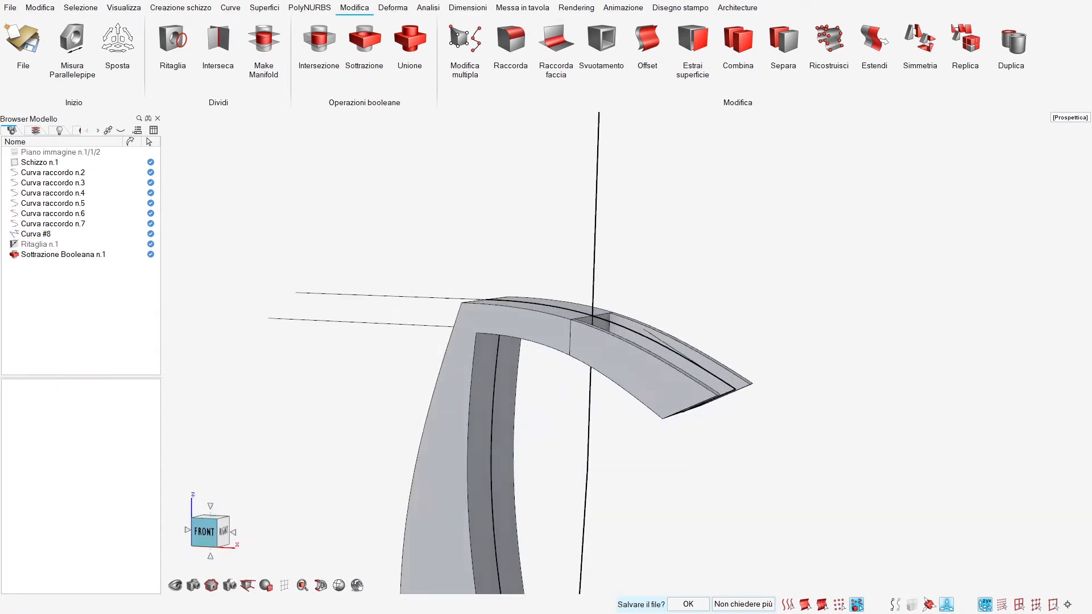
scroll(626, 358, down, 5)
right_drag(626, 358, 574, 360)
scroll(533, 427, up, 5)
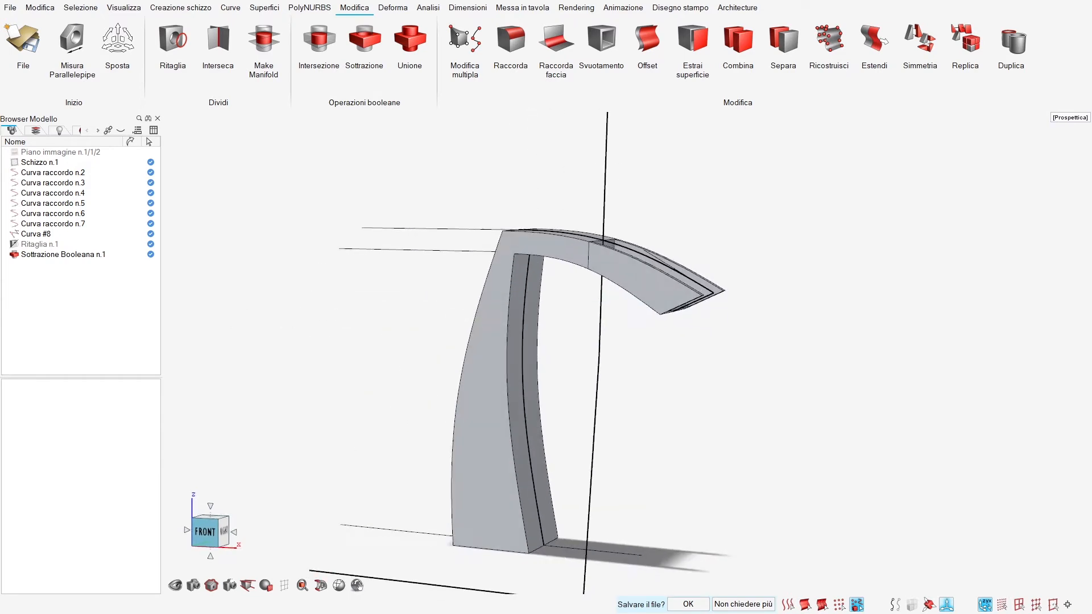
click(205, 11)
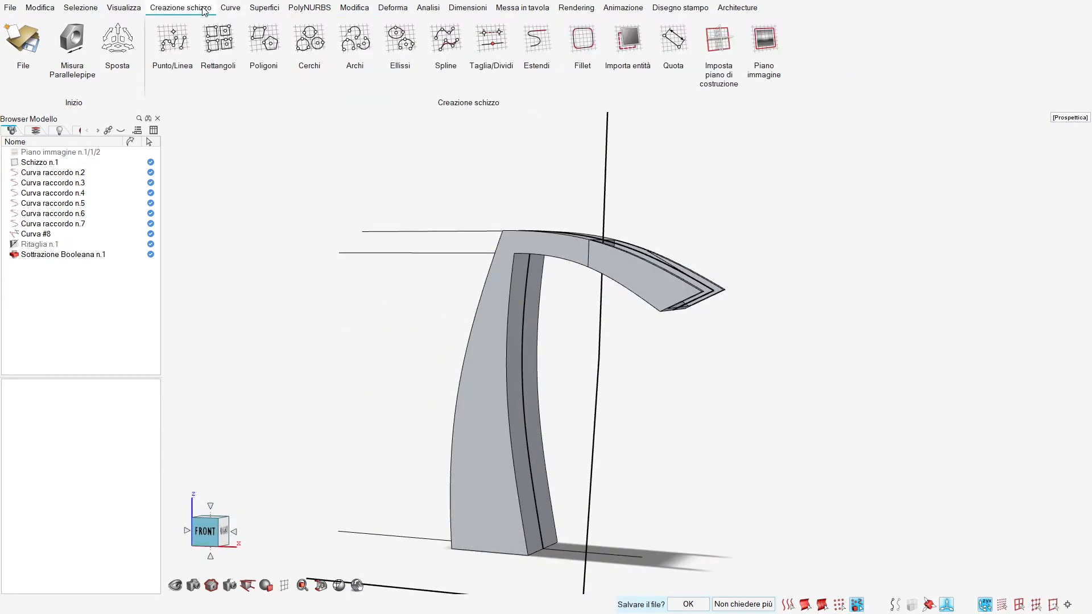
click(14, 152)
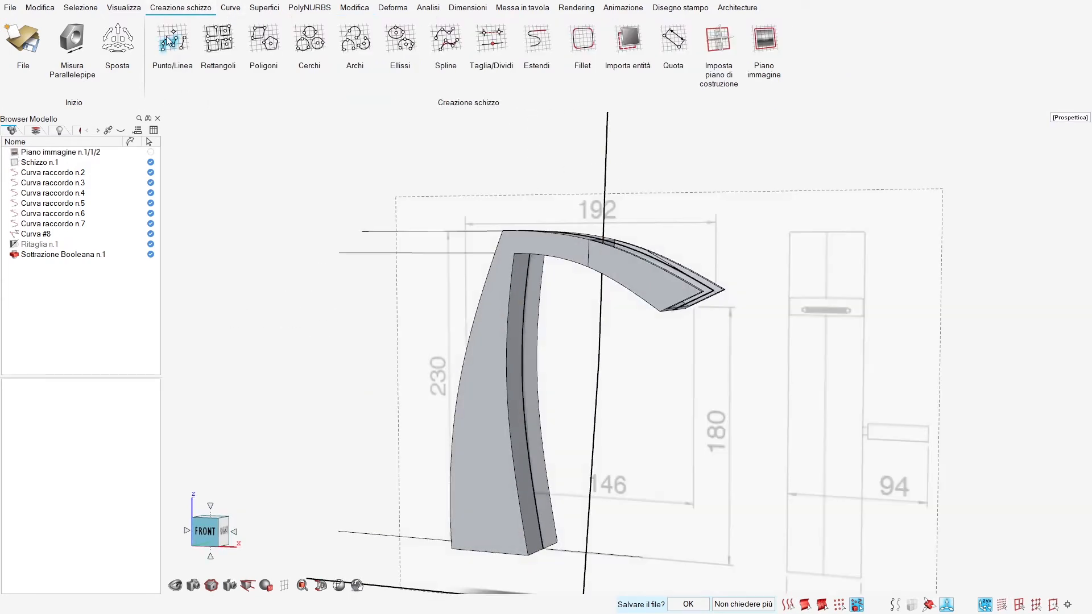
click(315, 47)
click(496, 400)
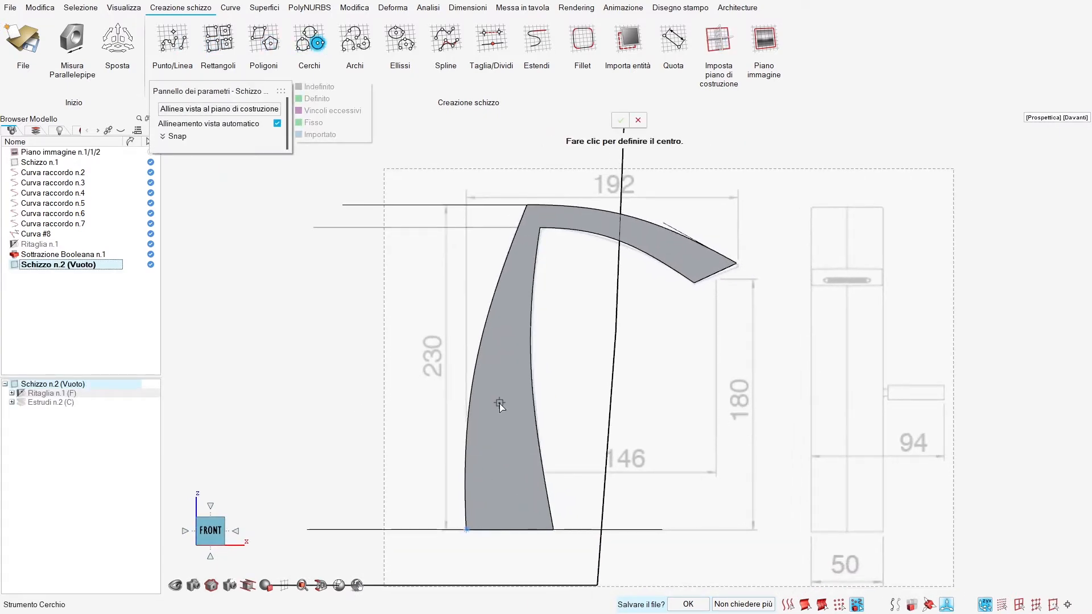
click(499, 403)
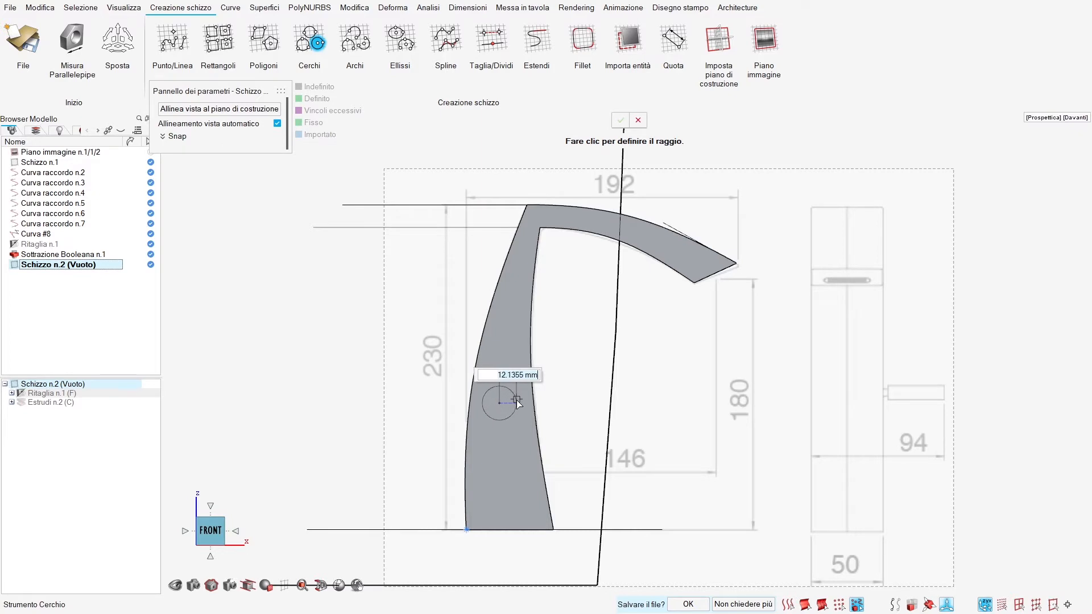
click(515, 400)
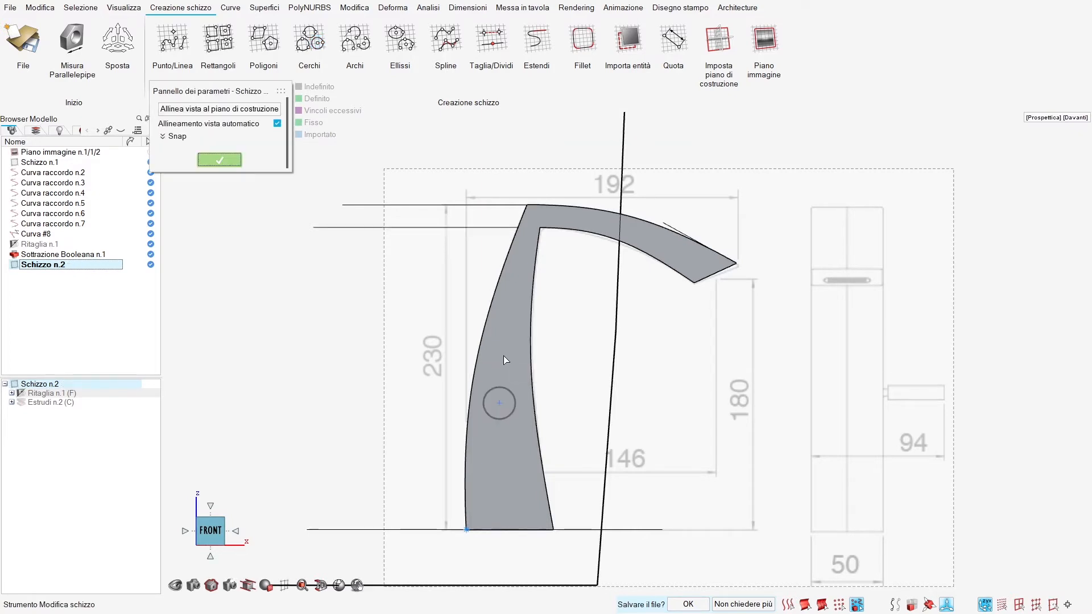
Step: Dimension the circle centre's vertical and horizontal distances from the outer corner of the faucet's base
click(671, 35)
click(527, 380)
click(494, 505)
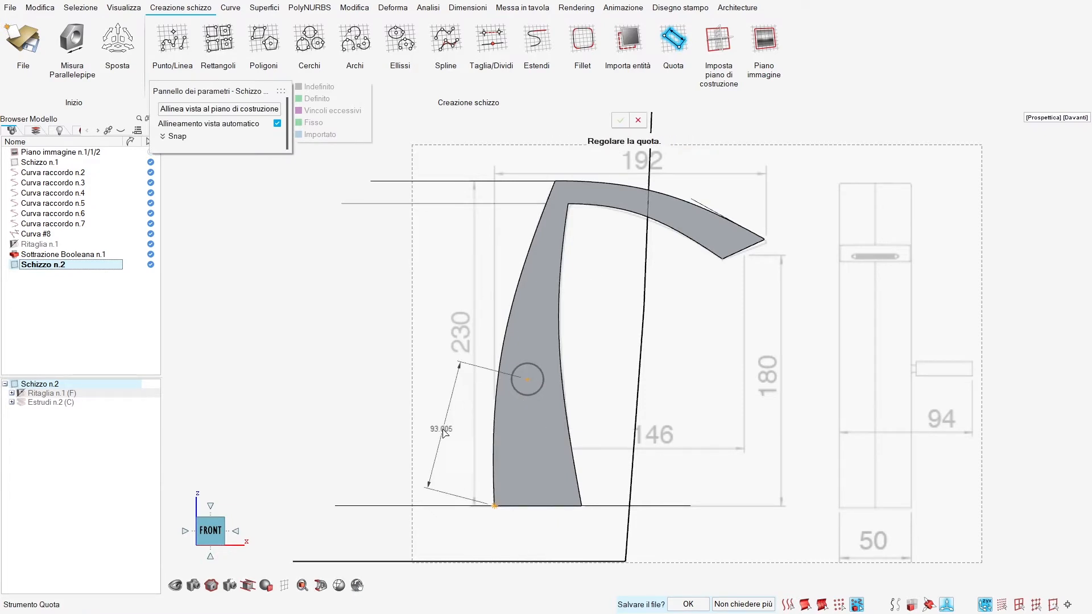
click(435, 455)
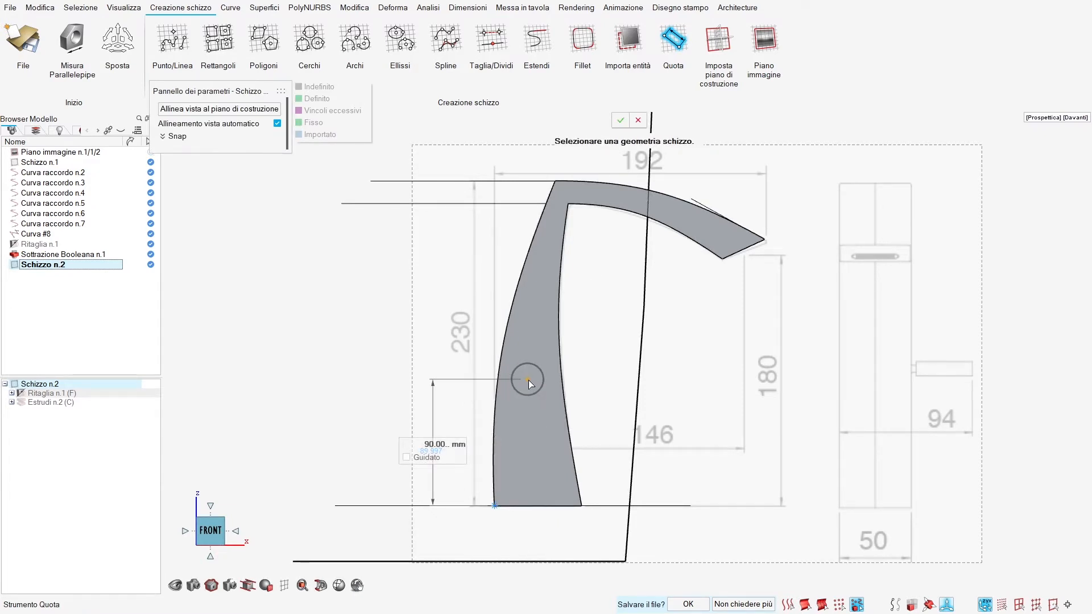
key(Return)
click(496, 507)
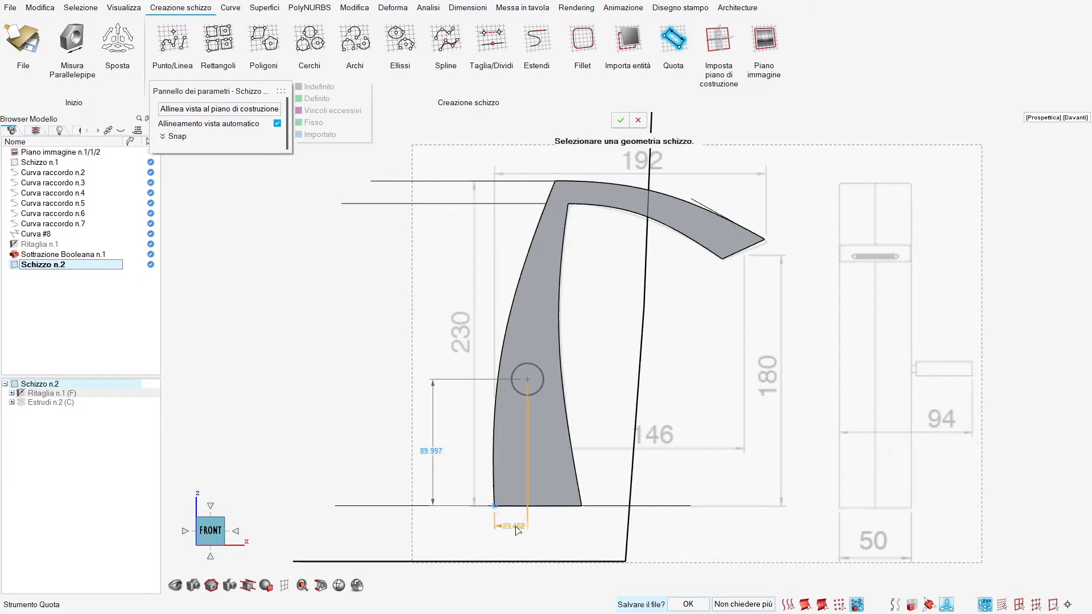
key(Return)
Step: Dimension the circle's diameter and set it to 28 mm
click(537, 366)
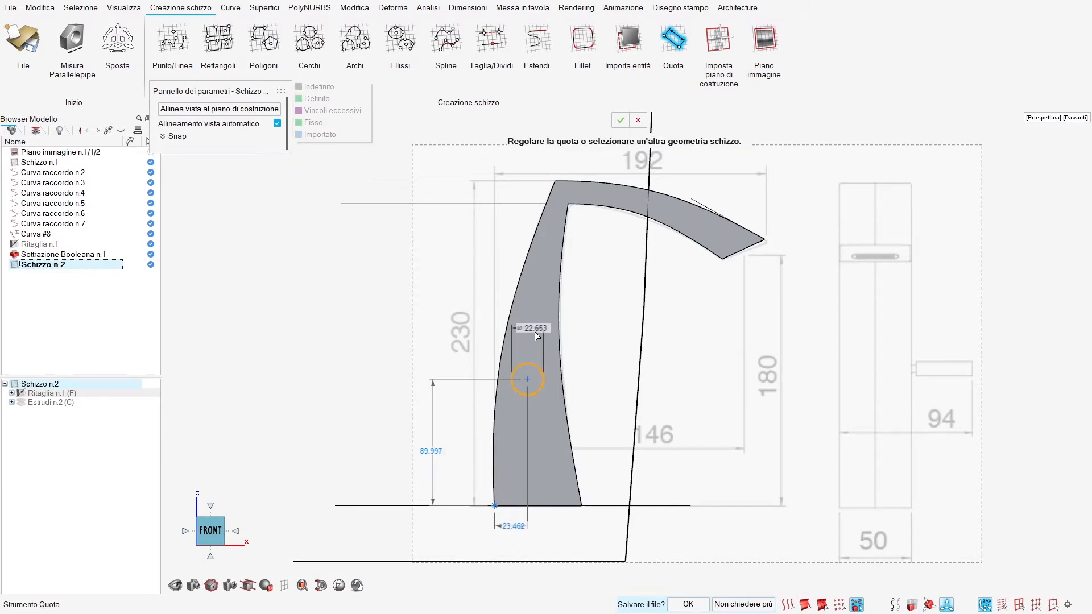
click(535, 333)
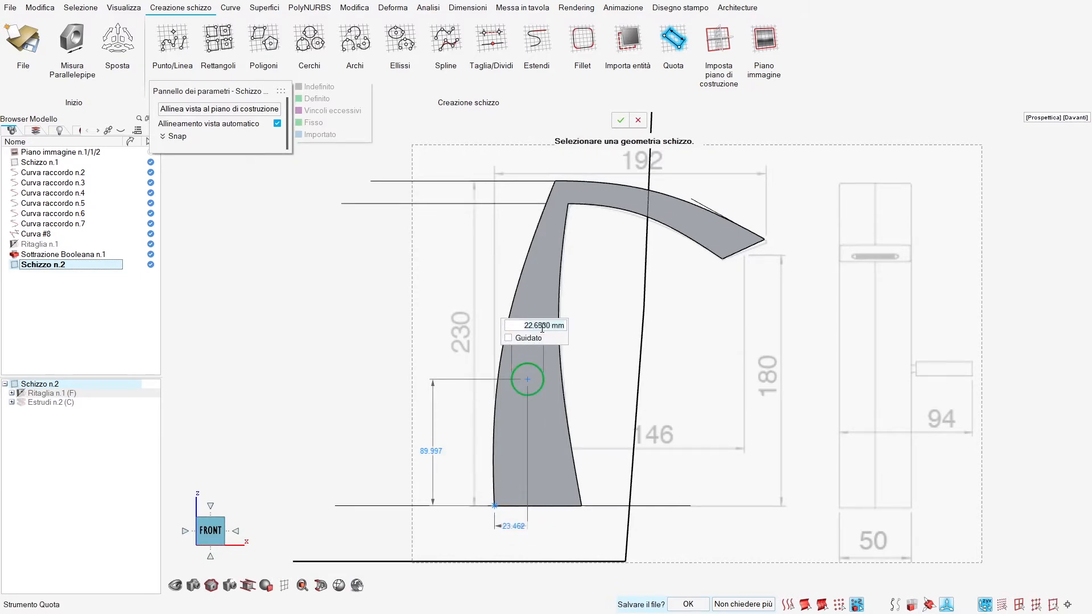
text(28)
key(Return)
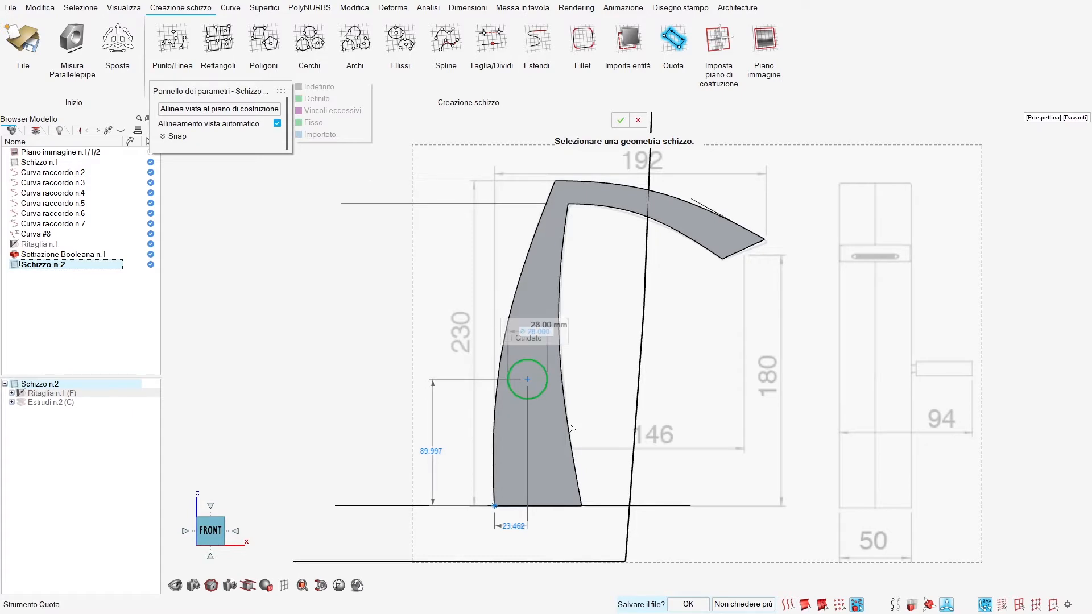
Step: Set the circle centre's horizontal distance to about 25.46 mm and its vertical distance to 97 mm, and finish the sketch
click(512, 534)
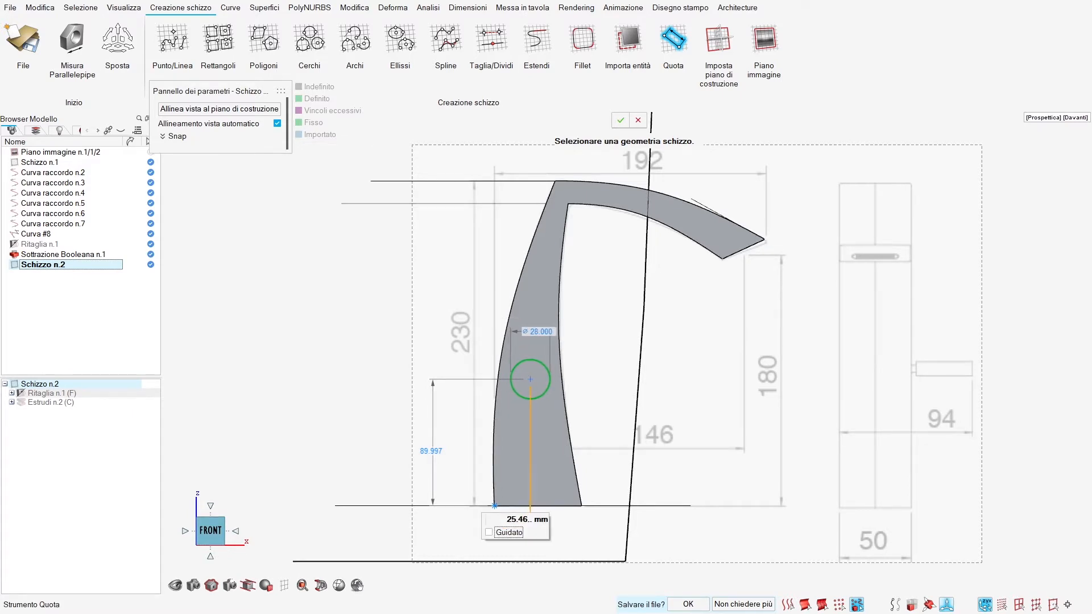
key(Return)
text(95)
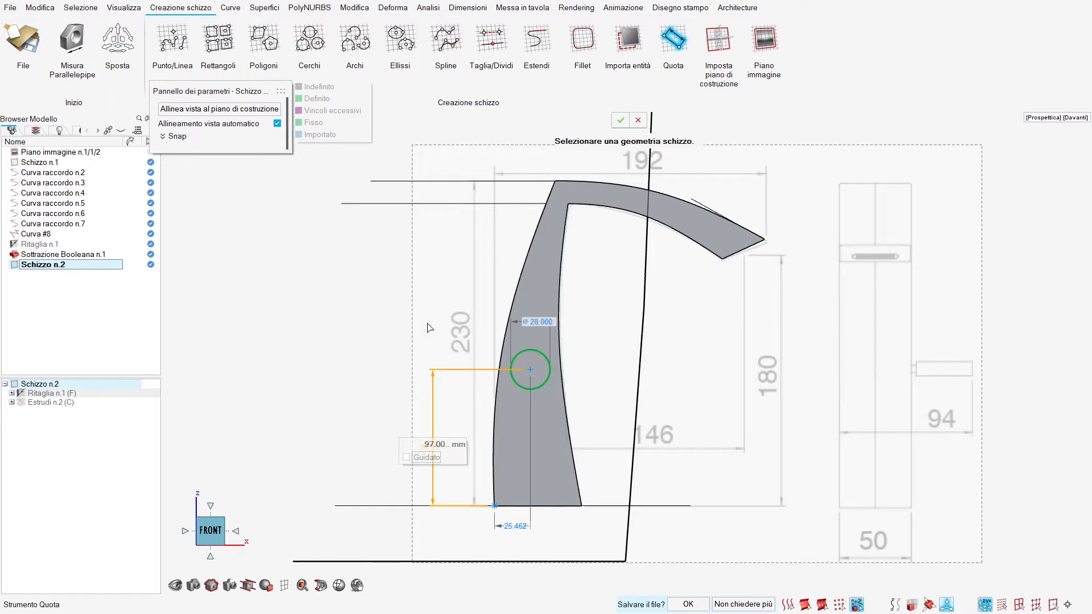
mouse_move(428, 325)
right_down()
mouse_move(401, 323)
mouse_move(429, 332)
right_up()
middle_drag(476, 331, 426, 343)
scroll(426, 343, up, 3)
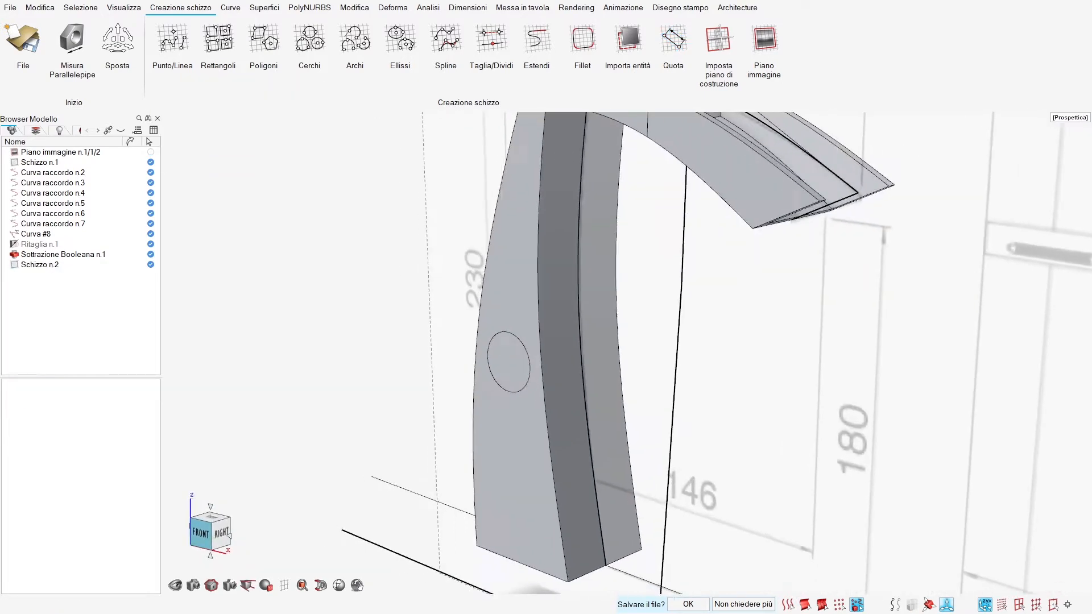
Step: Extrude the sketched circle 3 mm inward into the faucet body with closed ends
click(253, 14)
click(499, 40)
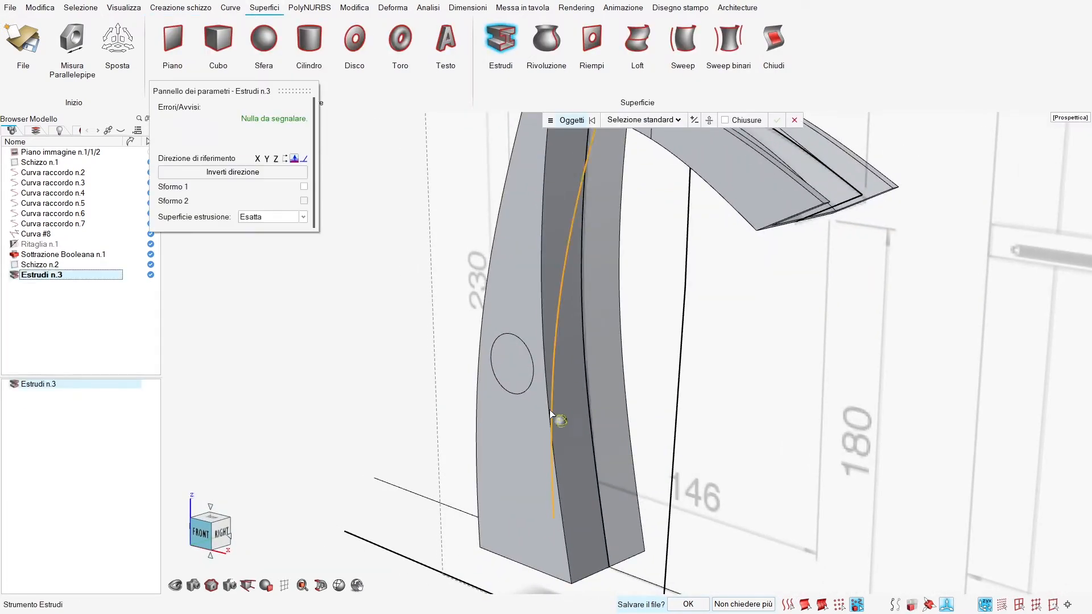
click(533, 357)
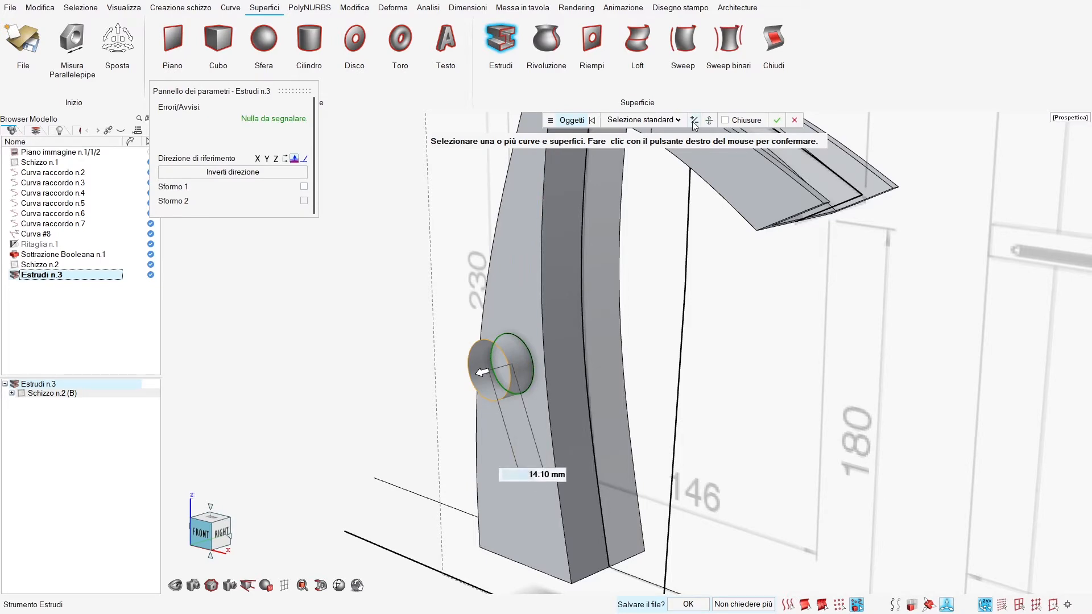
click(725, 121)
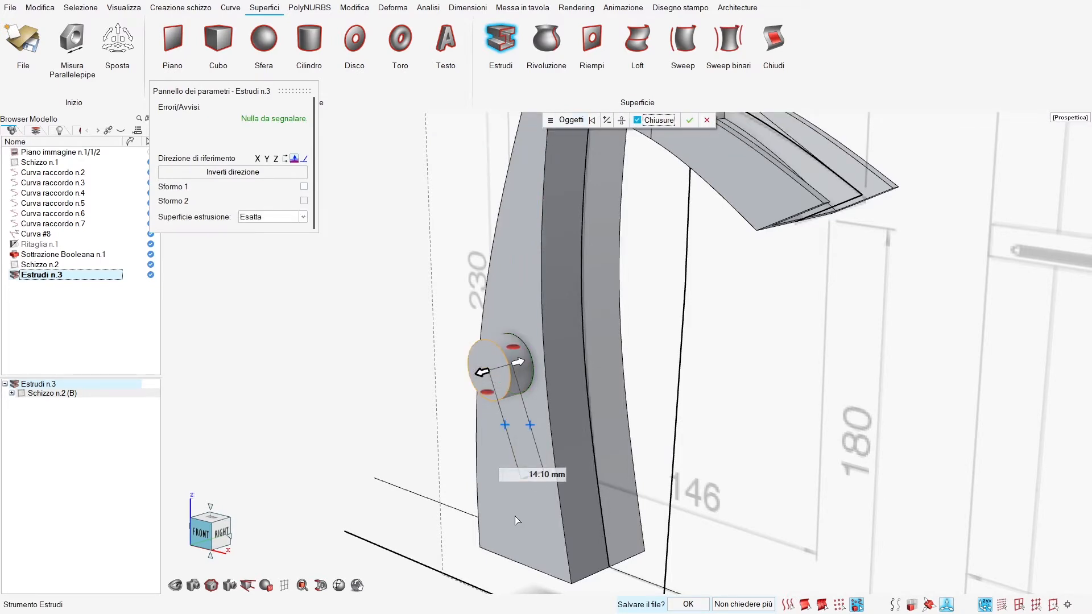
click(546, 474)
text(3)
key(Return)
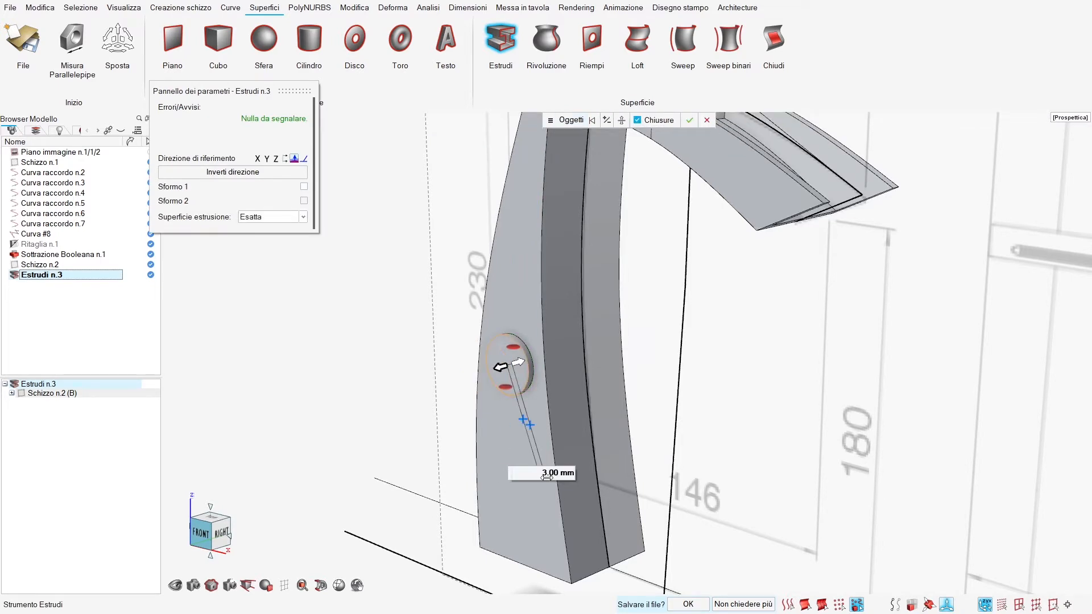
click(607, 124)
right_drag(614, 188, 653, 200)
key(w)
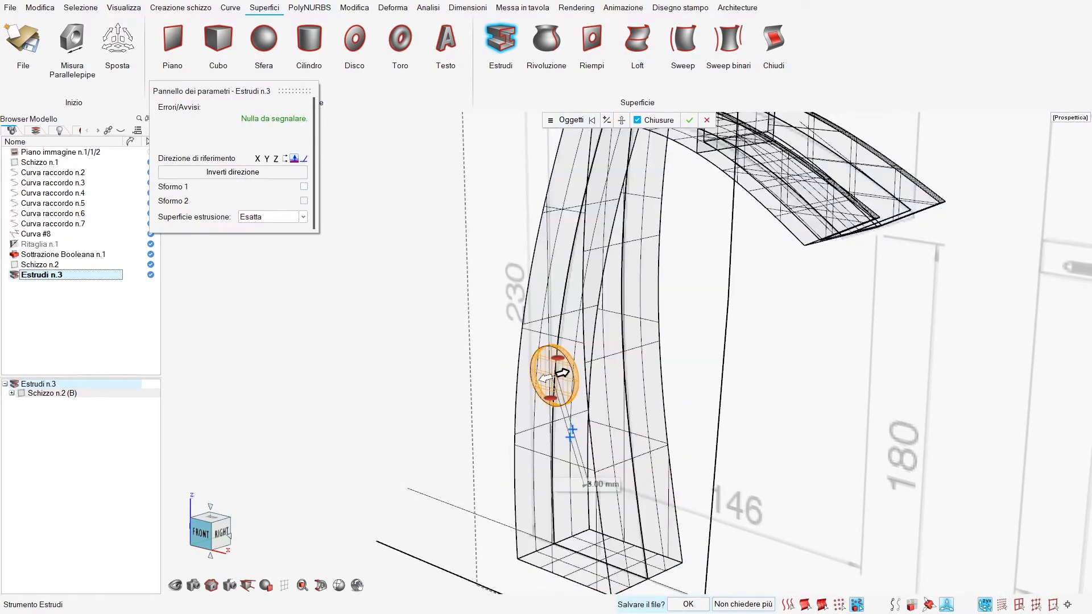
key(Return)
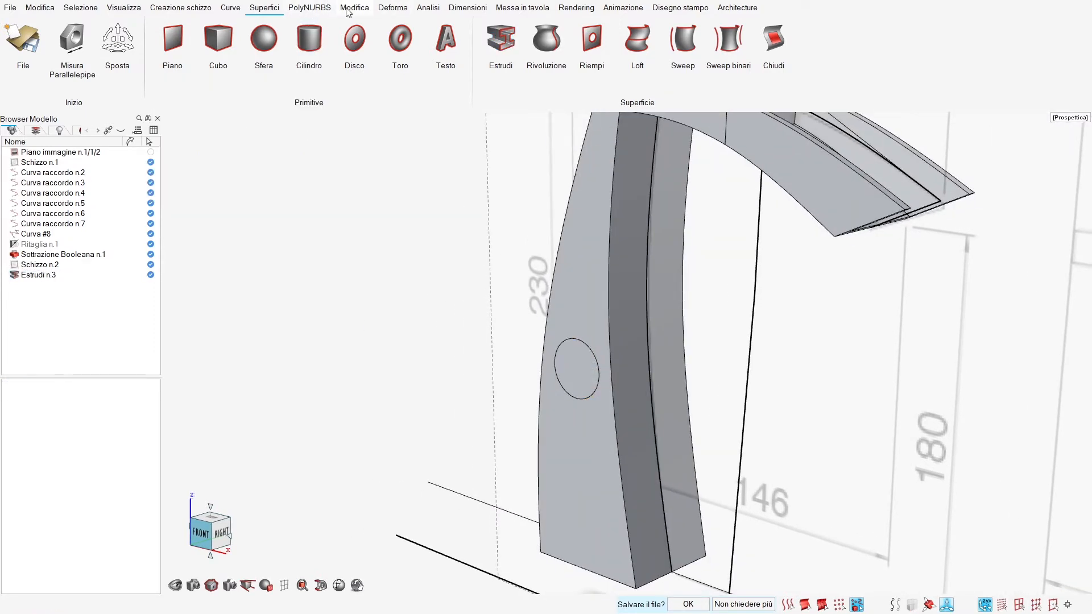
Step: Subtract the extruded disc from the faucet body with a Boolean to cut a circular recess in its side
click(353, 8)
click(364, 40)
right_click(446, 190)
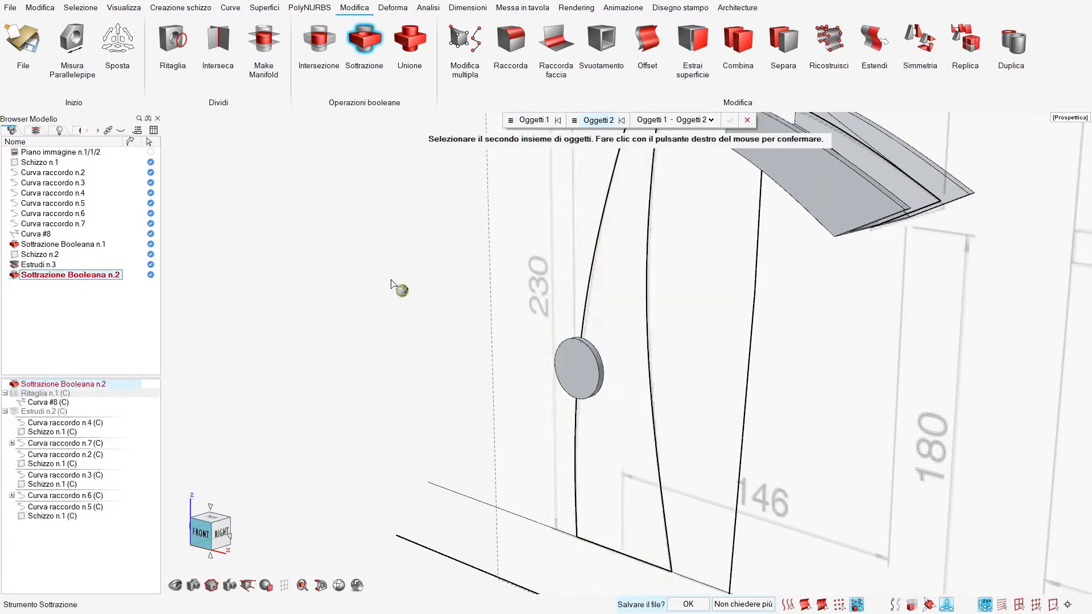
click(591, 373)
right_click(590, 373)
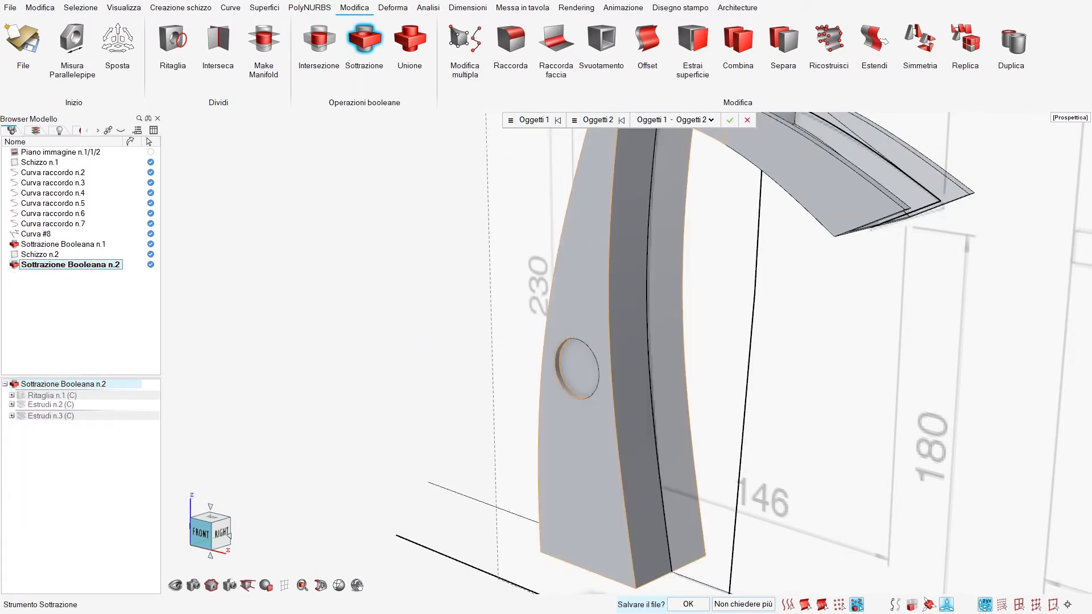
Step: Start a sketch on the recess floor and draw a circle about 20 mm in diameter beside the faucet body
click(194, 8)
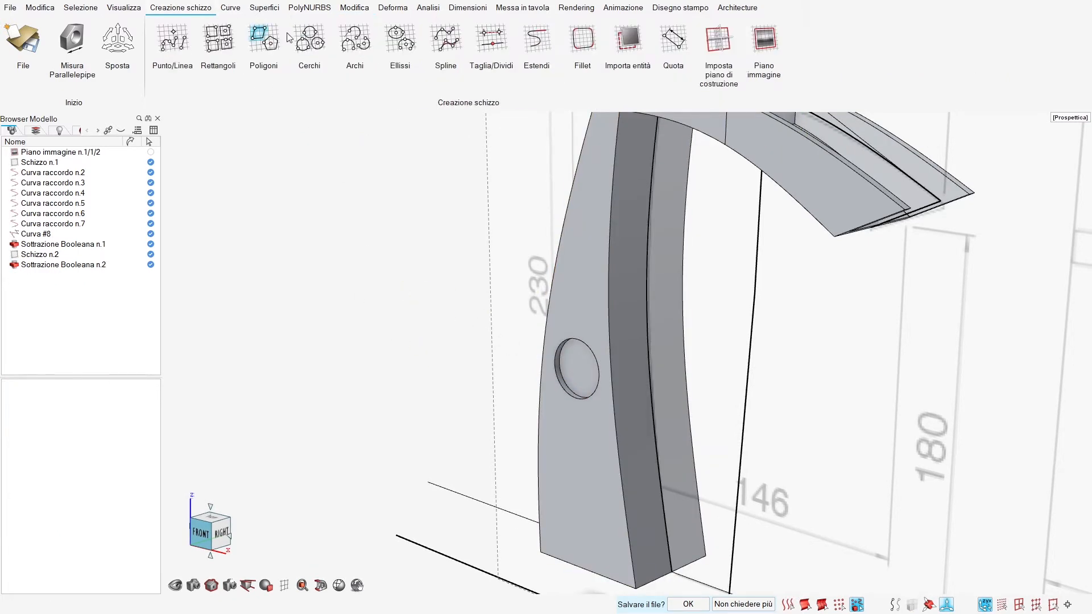
click(320, 46)
click(584, 378)
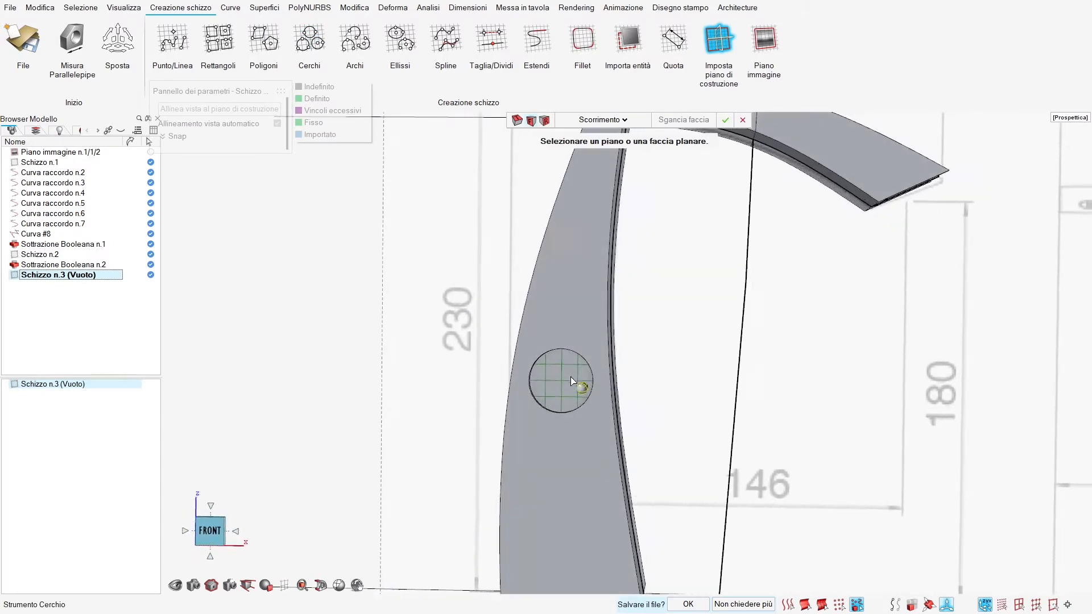
click(571, 376)
click(690, 362)
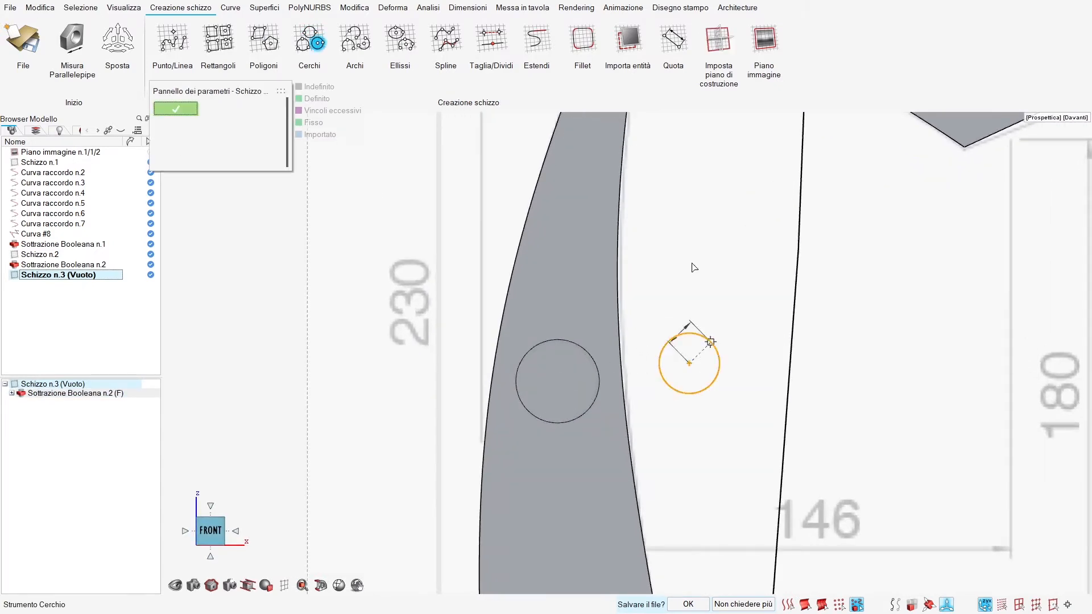
click(704, 335)
Step: Import the recess floor's edge into the sketch and make the new circle's centre coincide with the recess centre
click(628, 38)
click(572, 366)
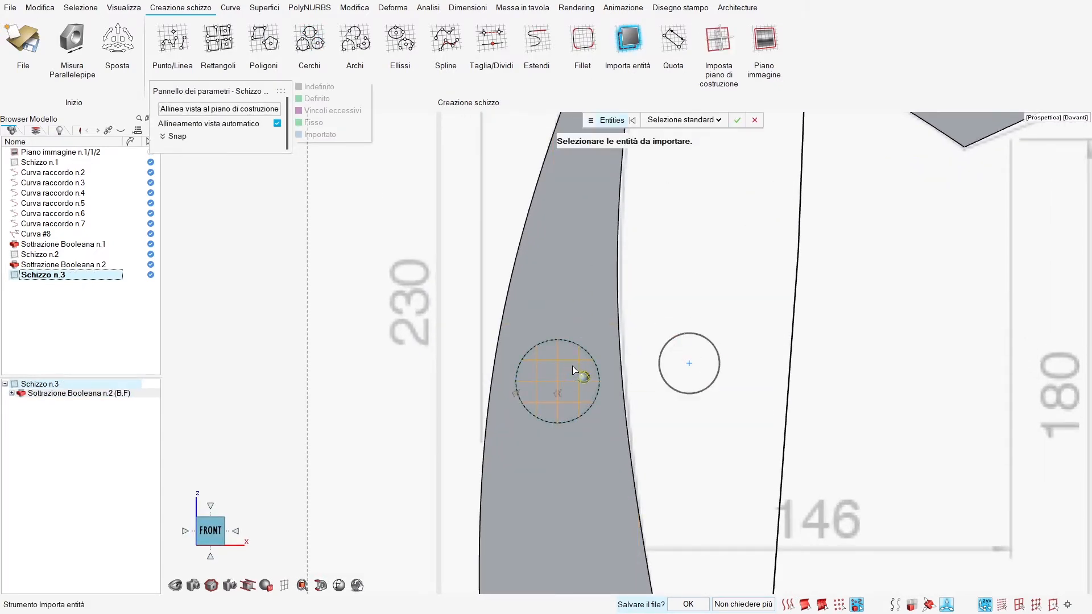
click(738, 120)
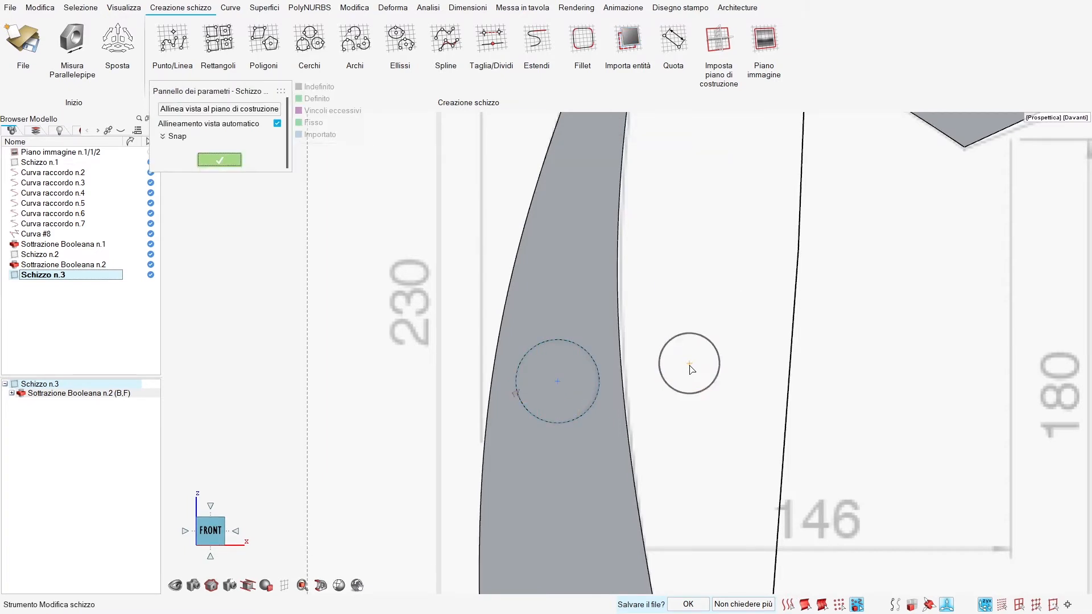
click(583, 409)
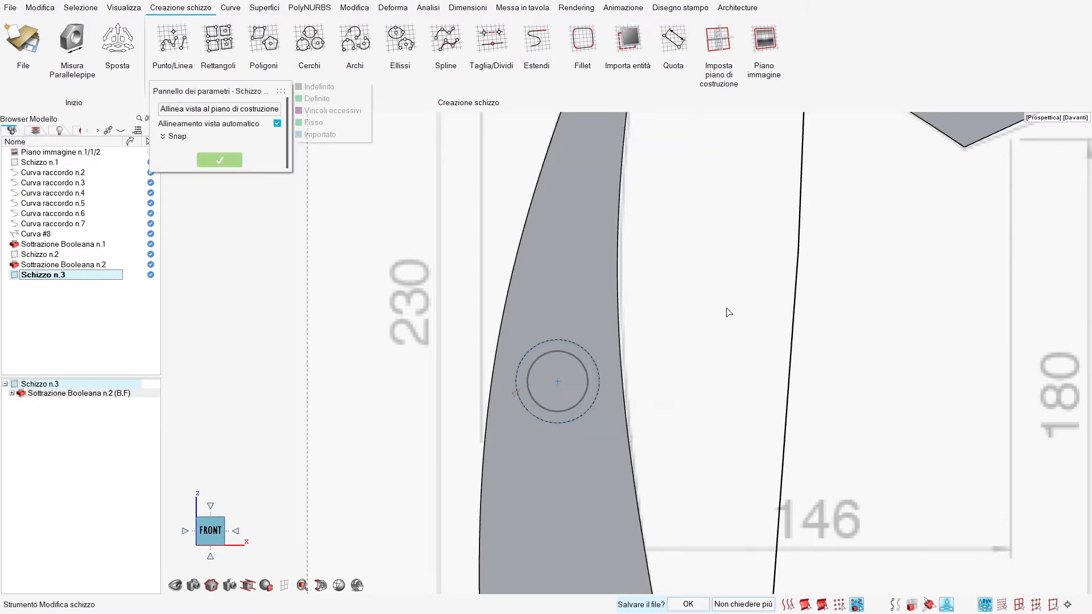
Step: Dimension the inner circle's diameter, set it to 15 mm, and finish the sketch
click(681, 42)
click(547, 354)
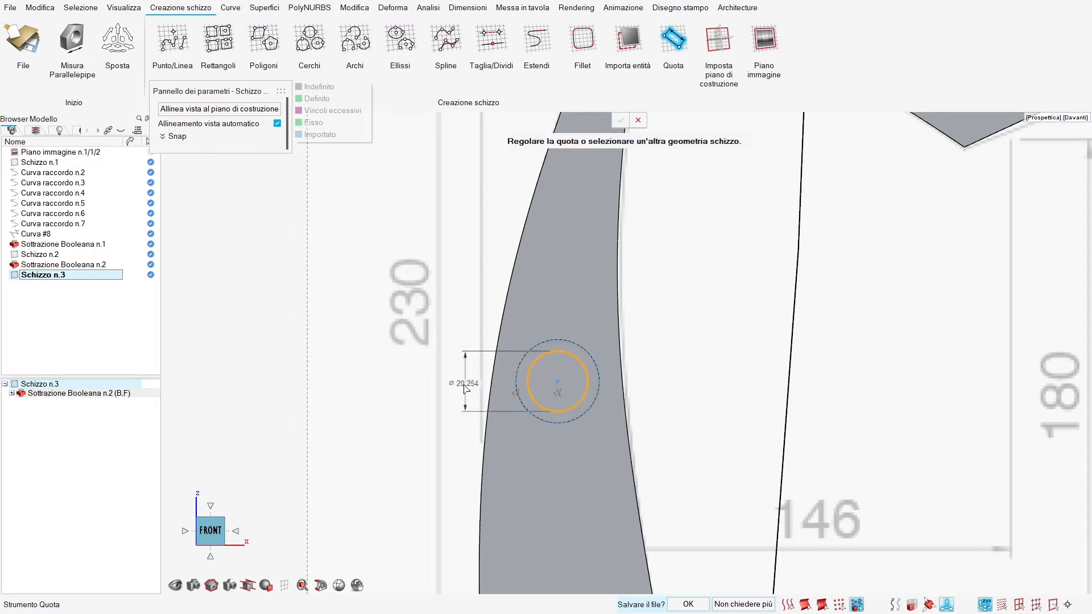
click(438, 382)
drag(440, 381, 412, 382)
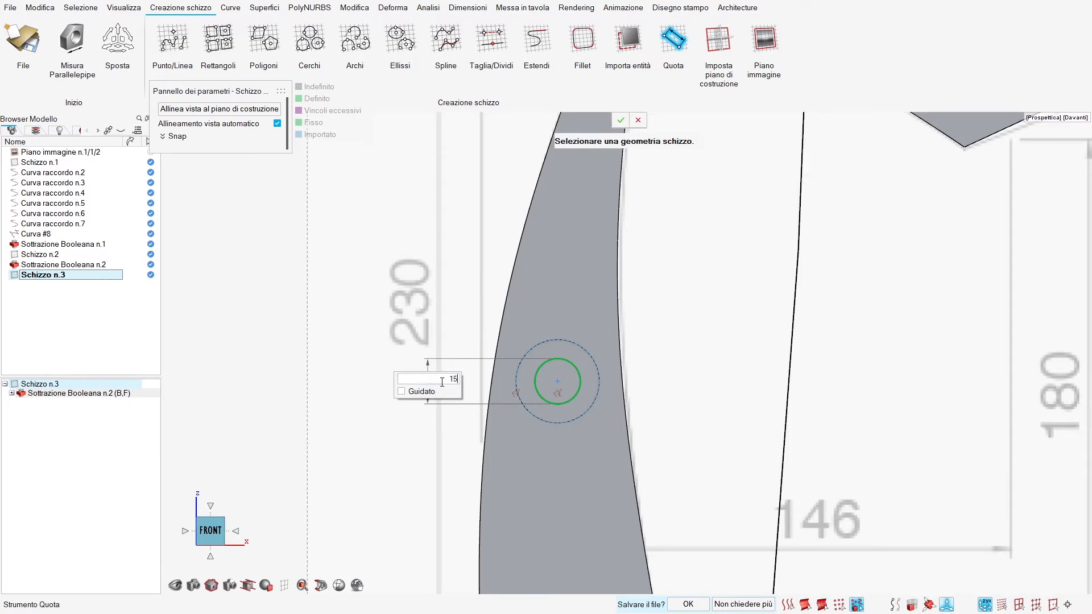
key(Escape)
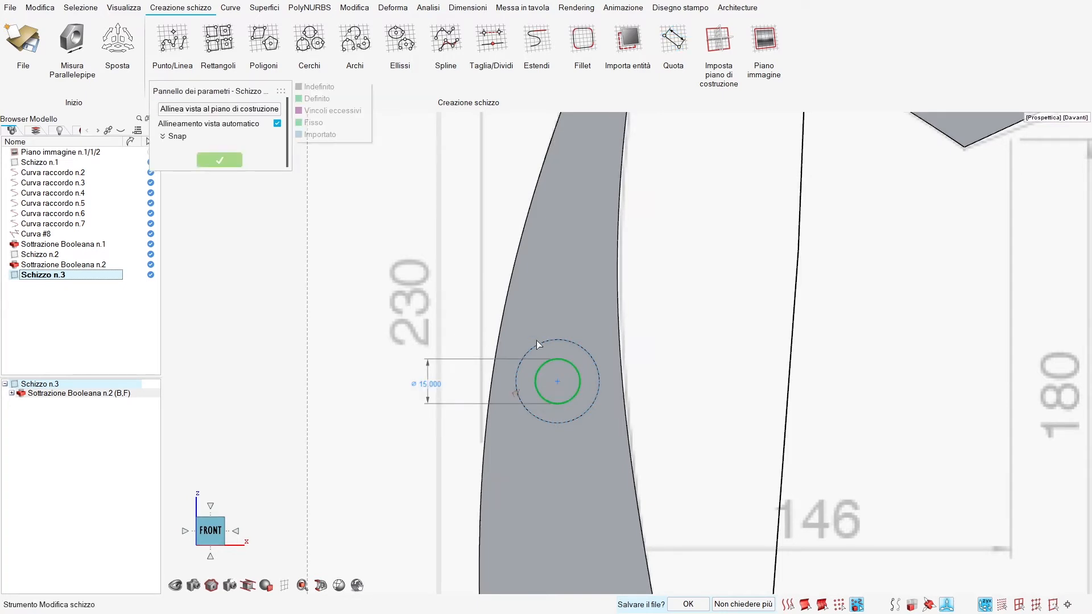
mouse_move(537, 342)
middle_down()
mouse_move(433, 301)
mouse_move(389, 303)
middle_up()
key(Escape)
key(Escape)
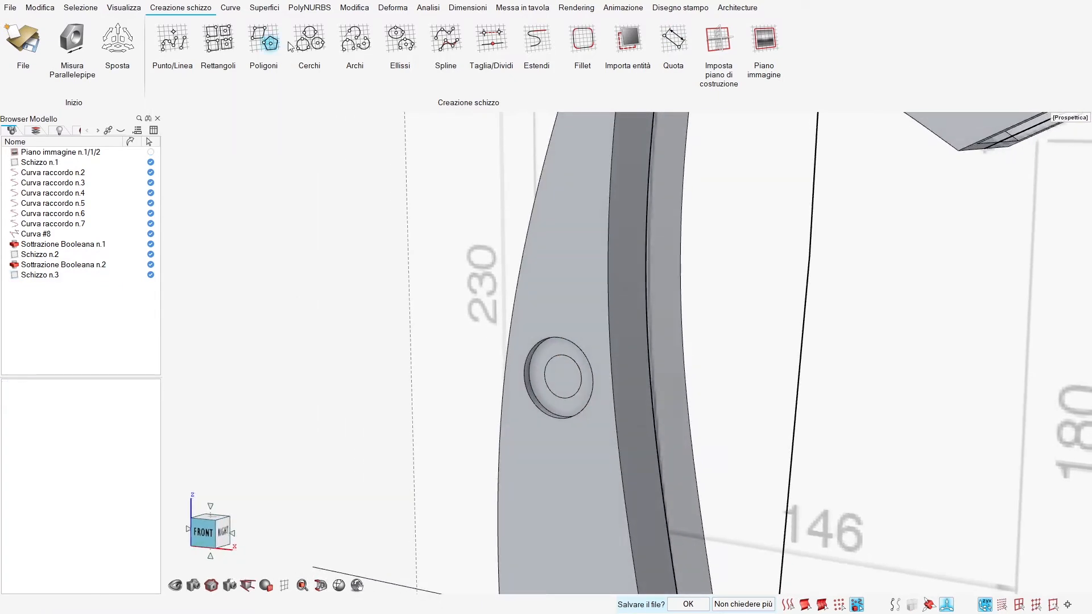
Step: Extrude the 15 mm circle 2 mm inward from the recess floor with closed ends
click(266, 8)
click(500, 39)
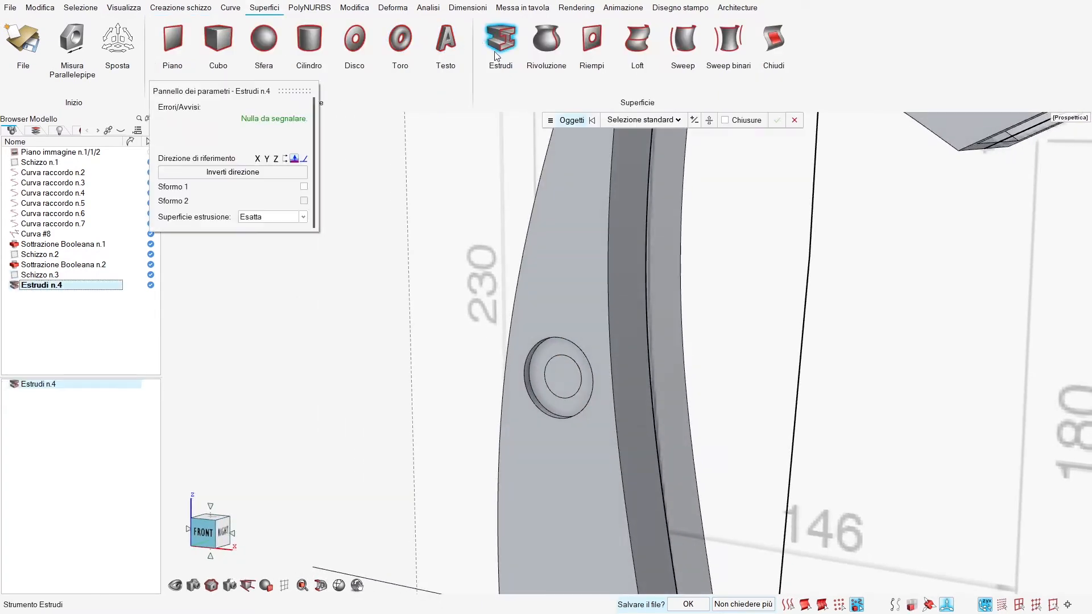
click(579, 380)
middle_drag(578, 379, 569, 385)
scroll(578, 380, up, 1)
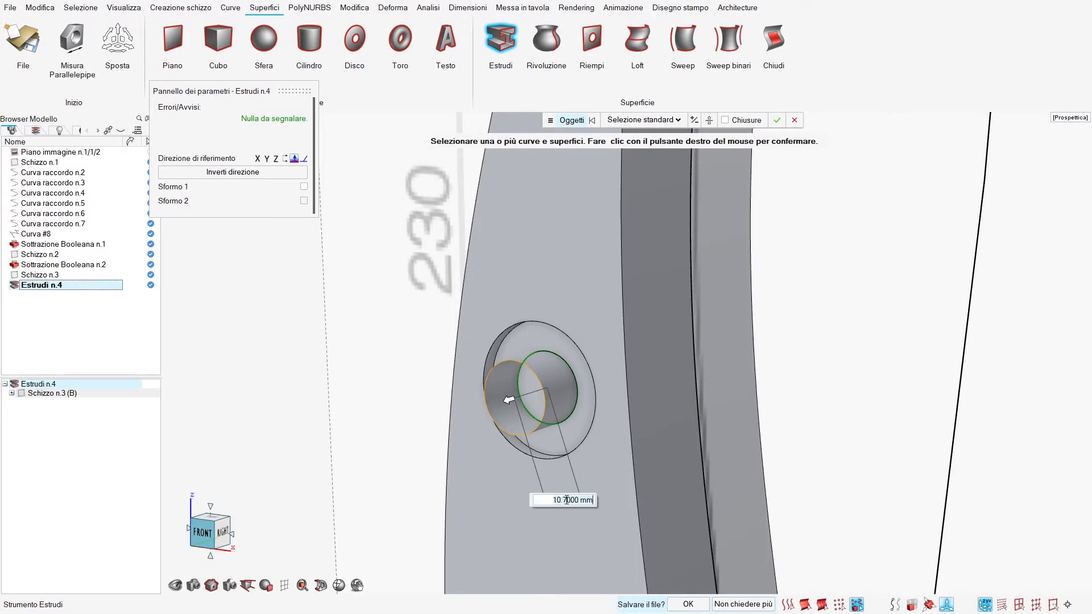
key(Return)
click(636, 121)
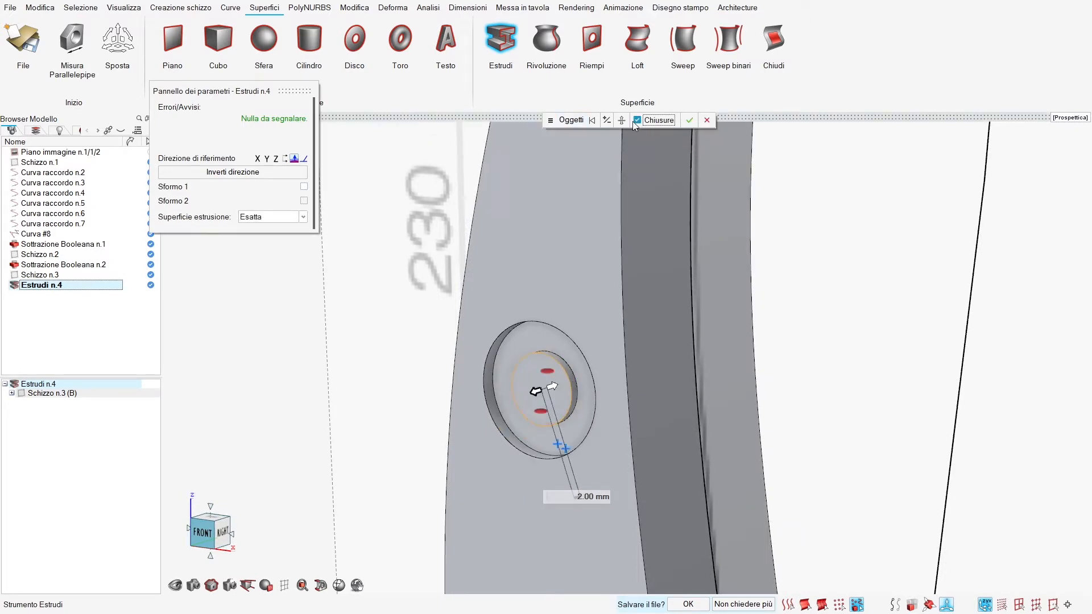
click(607, 121)
right_drag(427, 290, 441, 294)
right_click(442, 295)
click(414, 298)
Step: Subtract the 15 mm disc from the faucet body with a Boolean to cut a second, deeper recess
key(space)
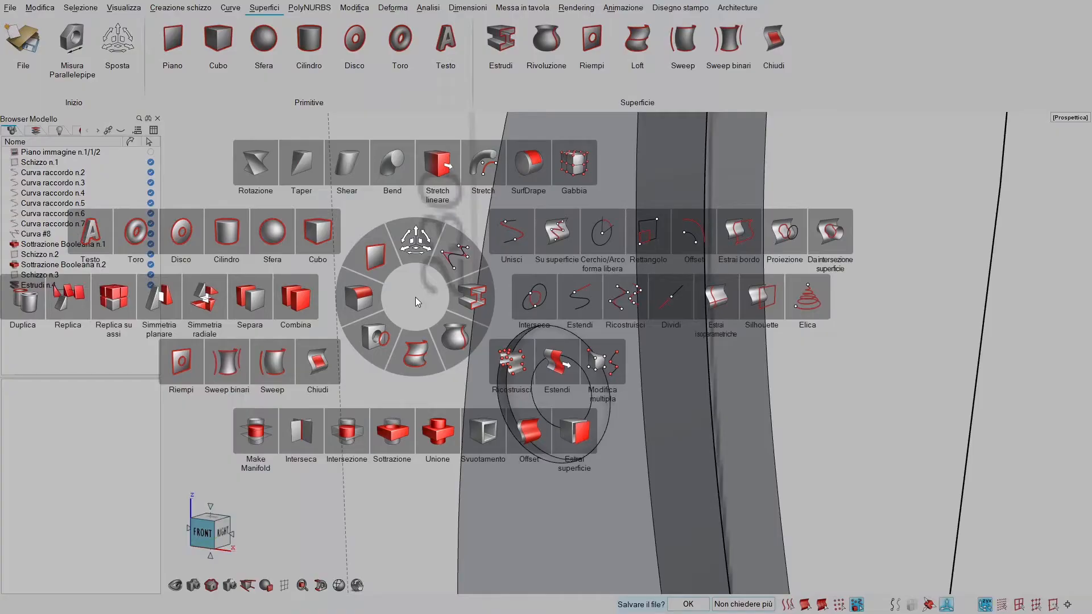
click(413, 414)
click(543, 253)
right_click(528, 398)
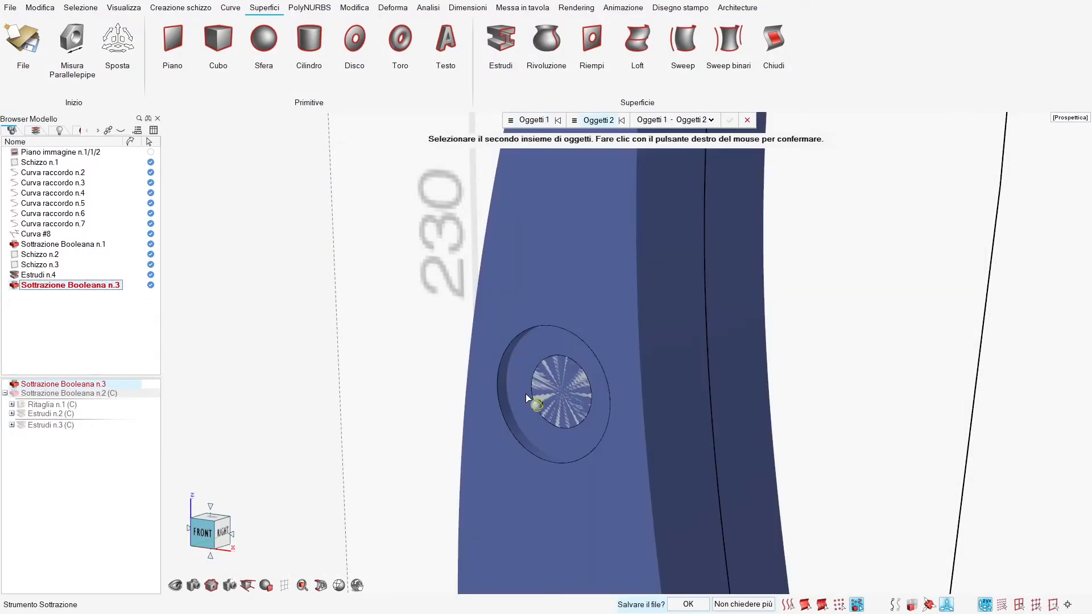
click(528, 399)
right_click(429, 351)
click(410, 337)
mouse_move(411, 336)
middle_down()
mouse_move(364, 337)
mouse_move(484, 336)
mouse_move(372, 334)
mouse_move(414, 340)
middle_up()
Step: Start a sketch on the inner recess floor and draw a circle about 7 mm in diameter beside the faucet body
click(190, 7)
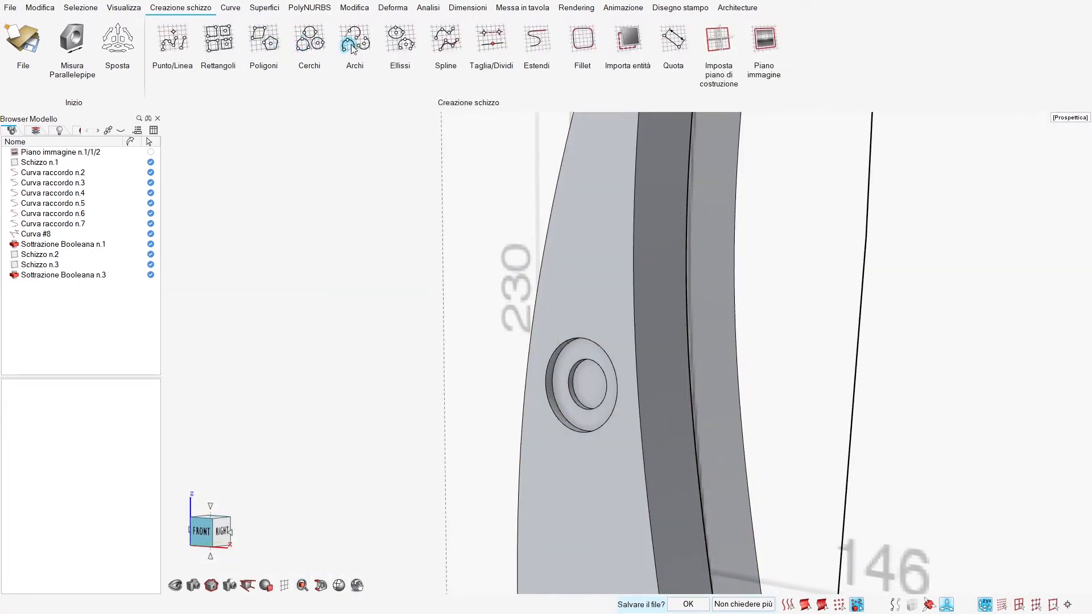
click(323, 46)
click(589, 387)
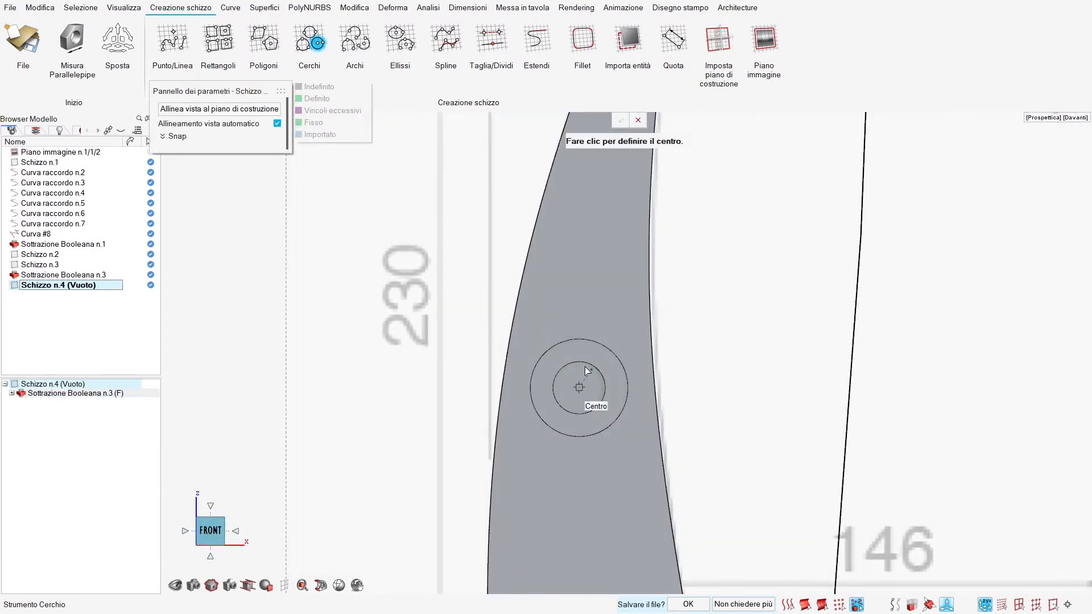
click(716, 381)
click(724, 373)
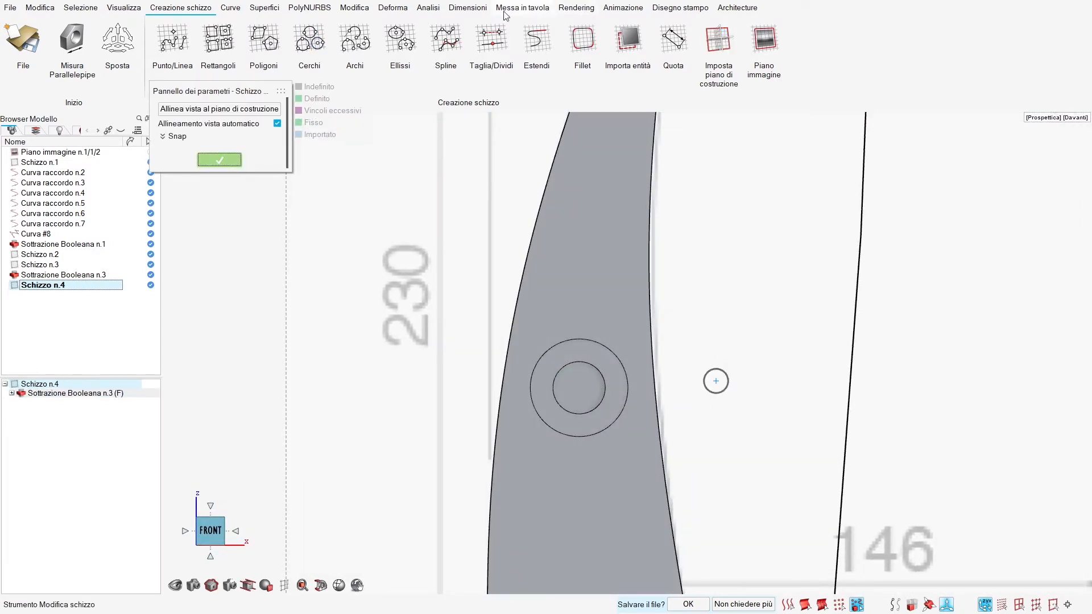
Step: Import the inner recess floor's edge into the sketch and align the small circle's centre with the recess centre
click(628, 38)
click(584, 380)
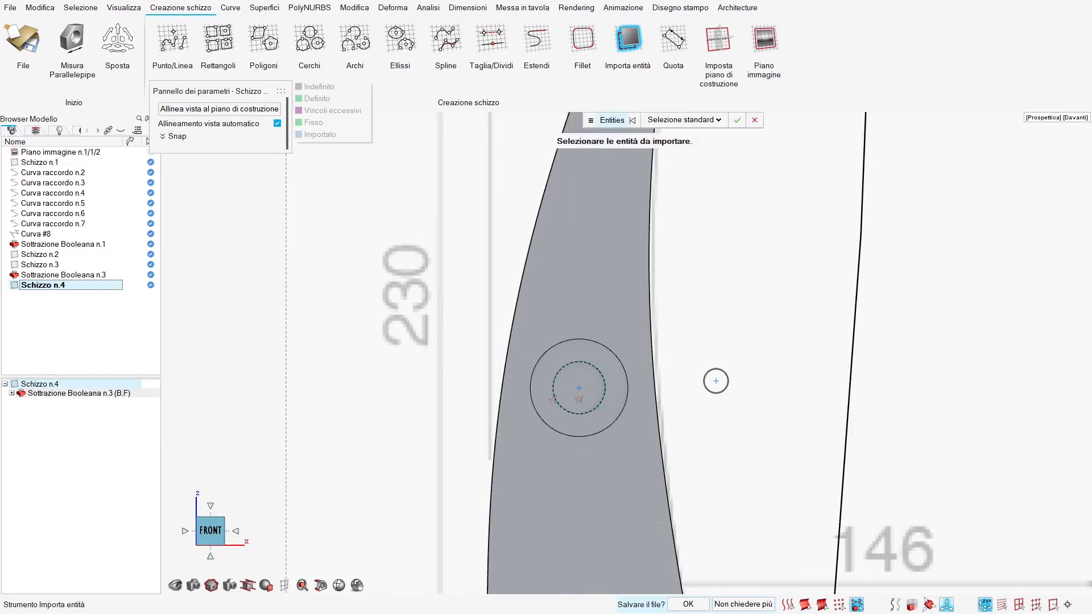
scroll(698, 372, up, 2)
click(730, 389)
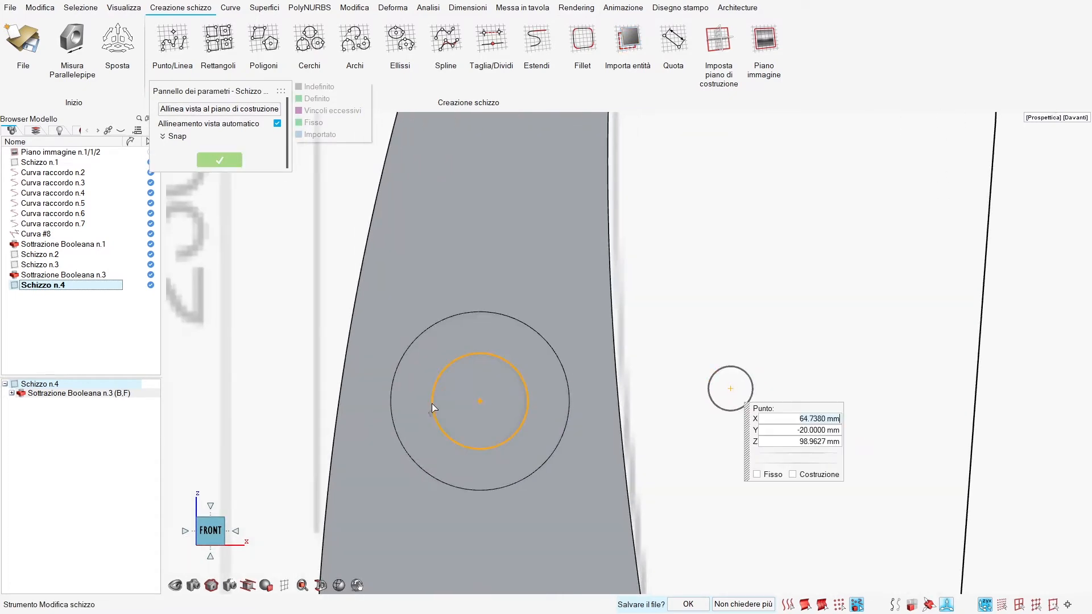
click(480, 401)
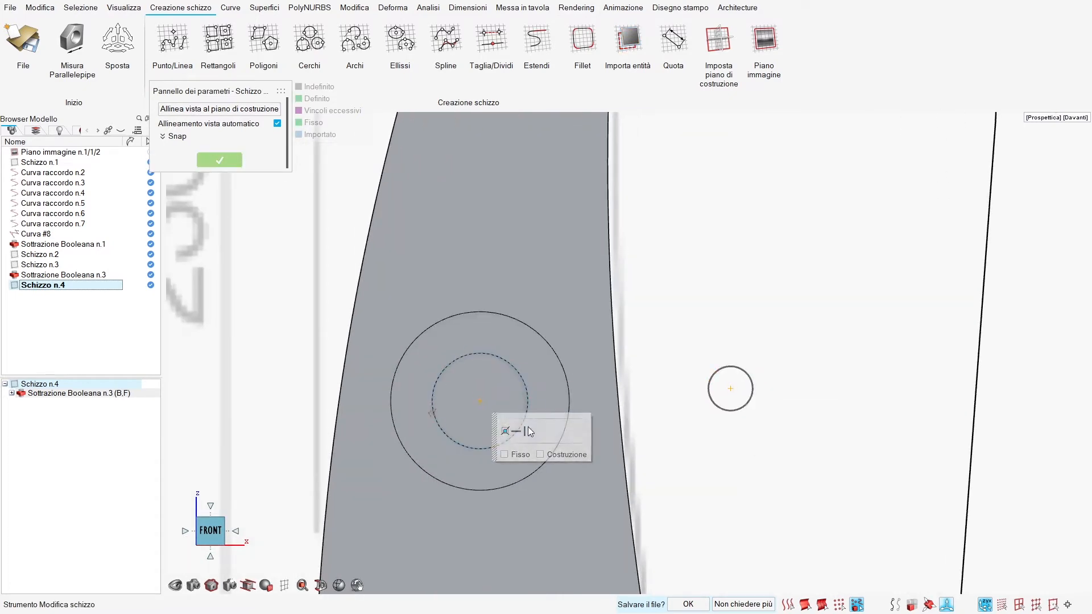
Step: Dimension the small circle's diameter, set it to 5 mm, and finish the sketch
click(671, 39)
click(484, 379)
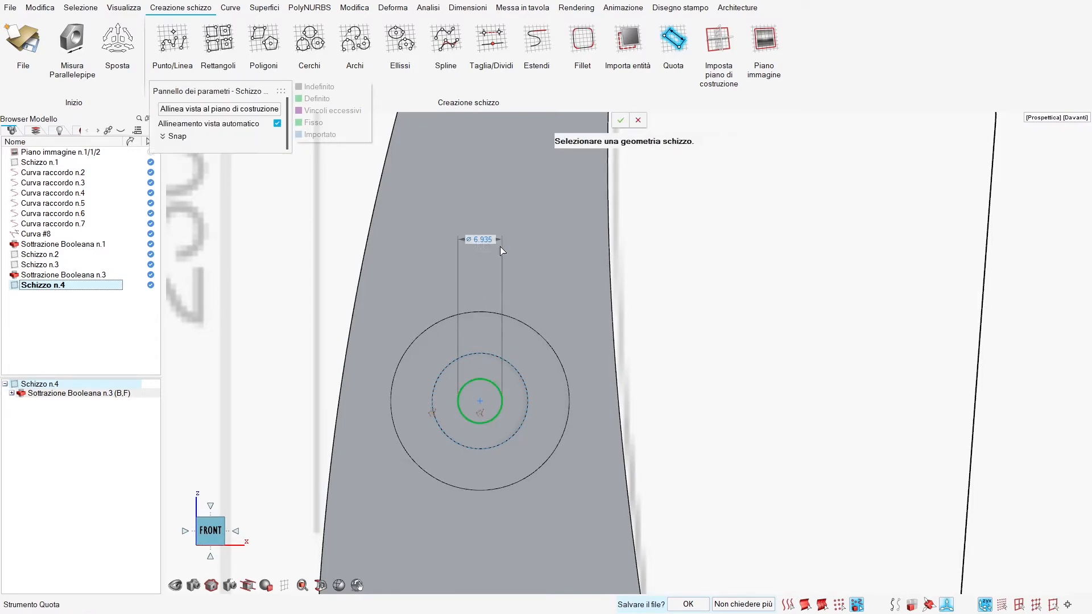
click(500, 247)
text(5)
key(Return)
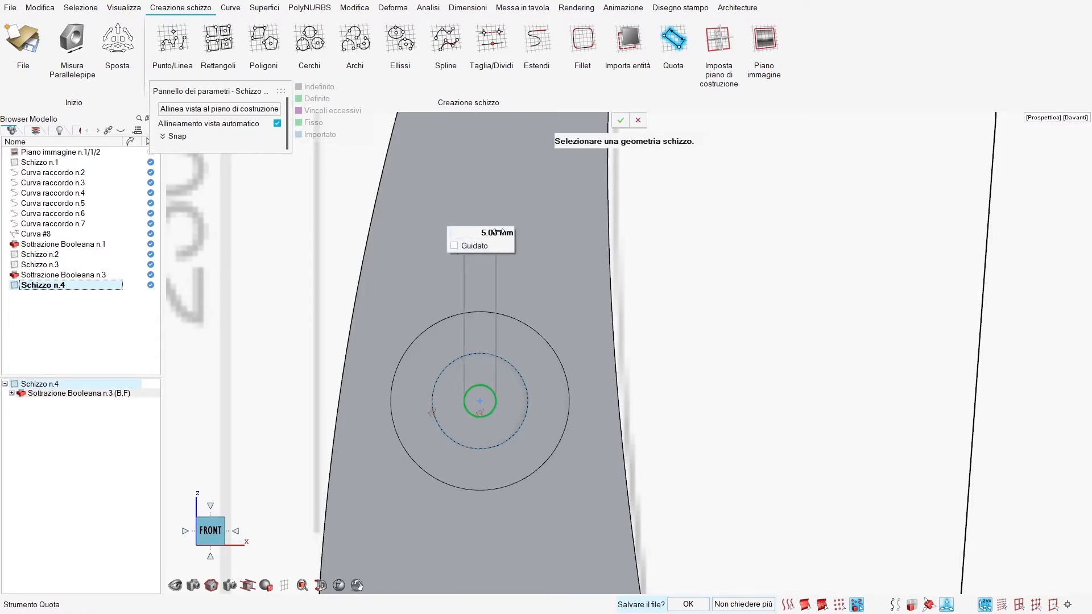
right_click(719, 375)
right_click(687, 340)
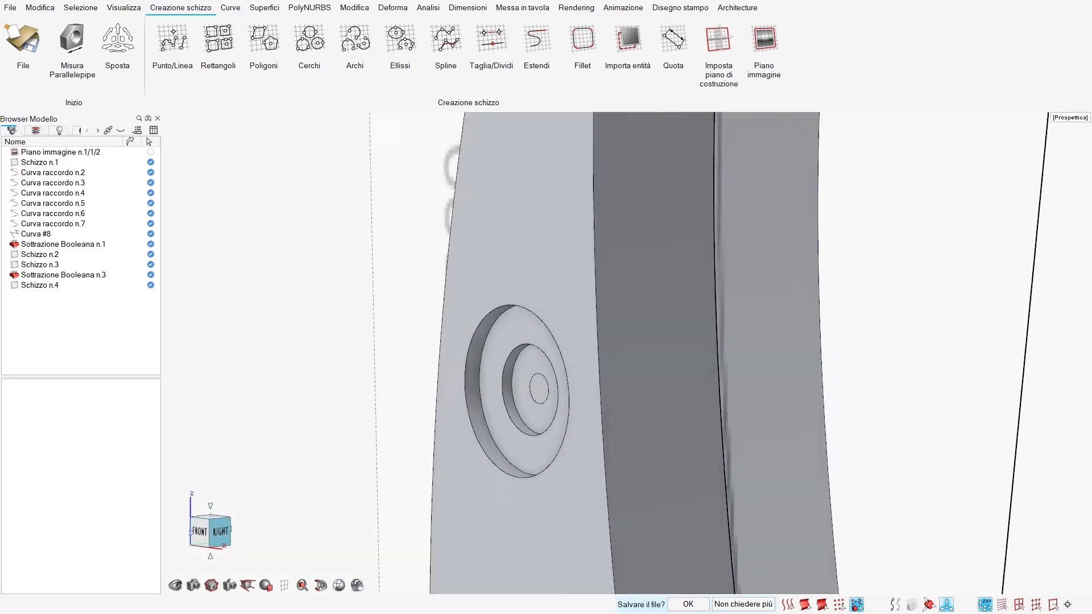
Step: Extrude the 5 mm circle outward from the inner recess floor by 8 mm as a pin with closed ends
click(259, 8)
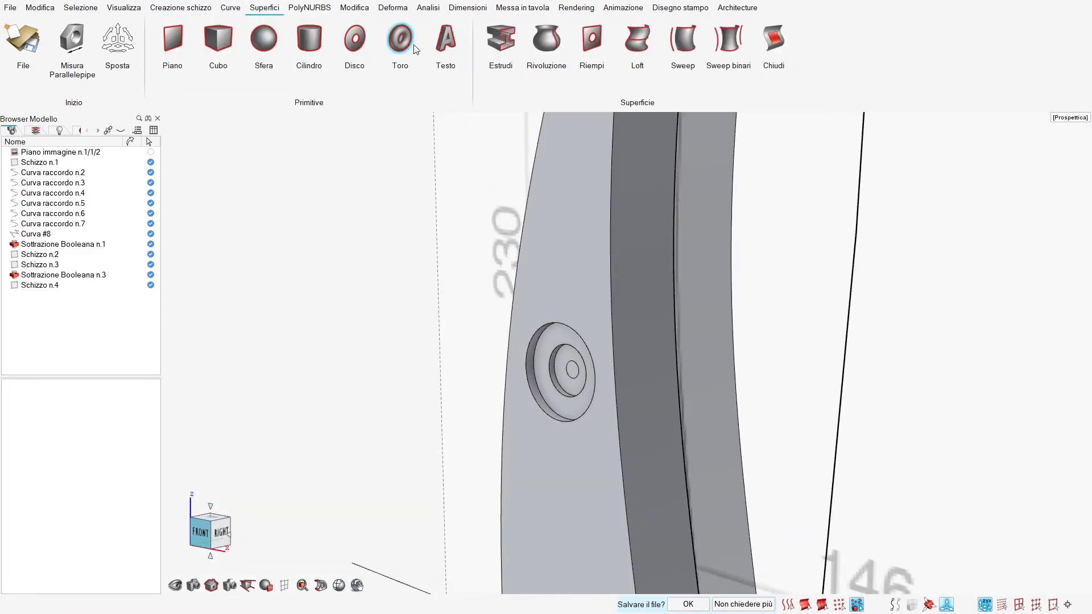
click(502, 40)
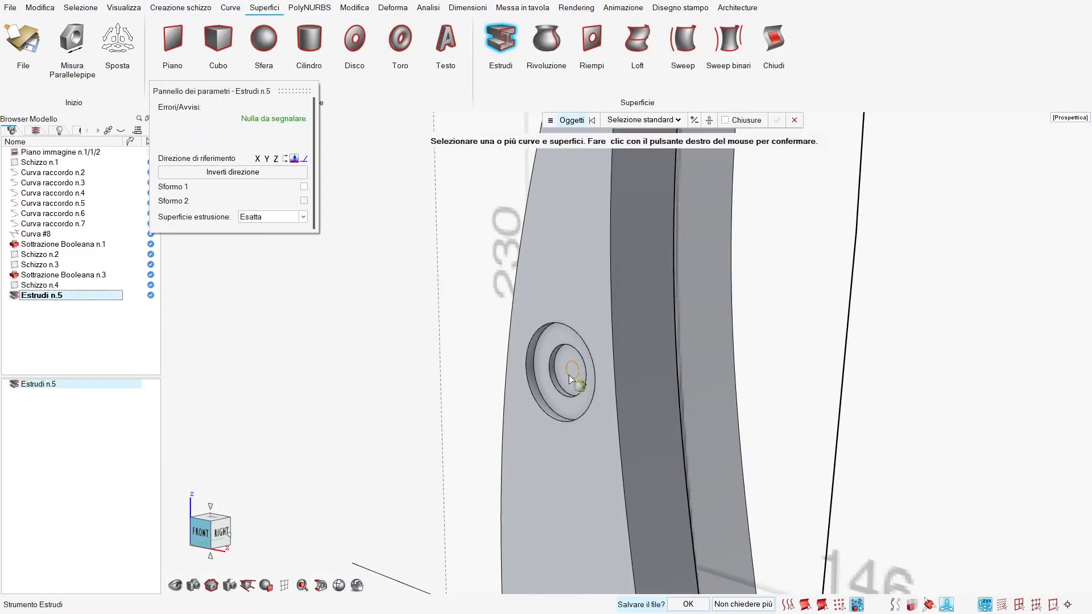
click(477, 390)
click(638, 118)
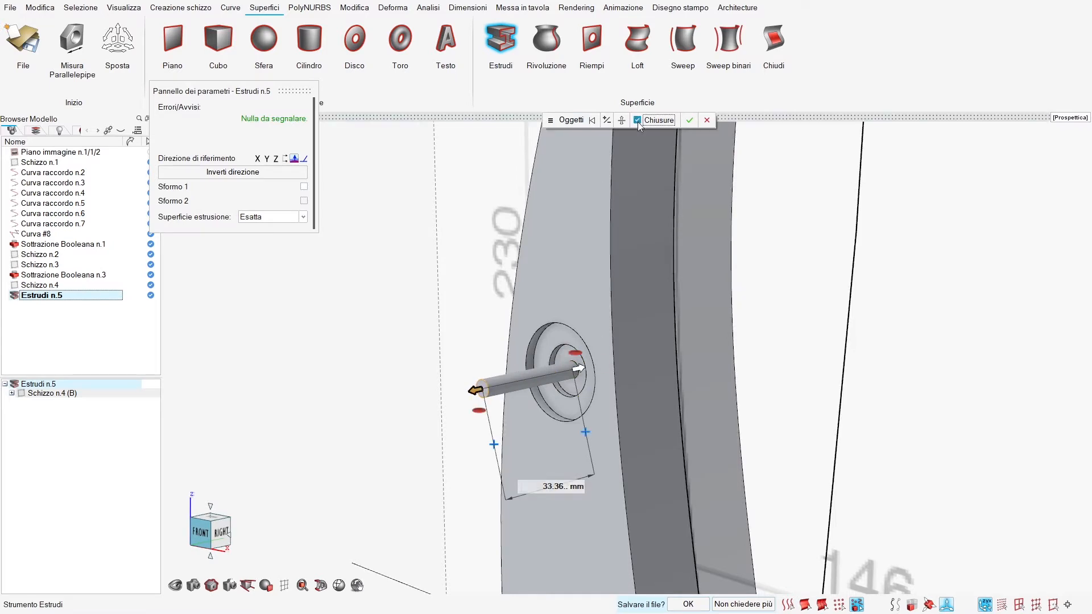
middle_drag(642, 319, 563, 330)
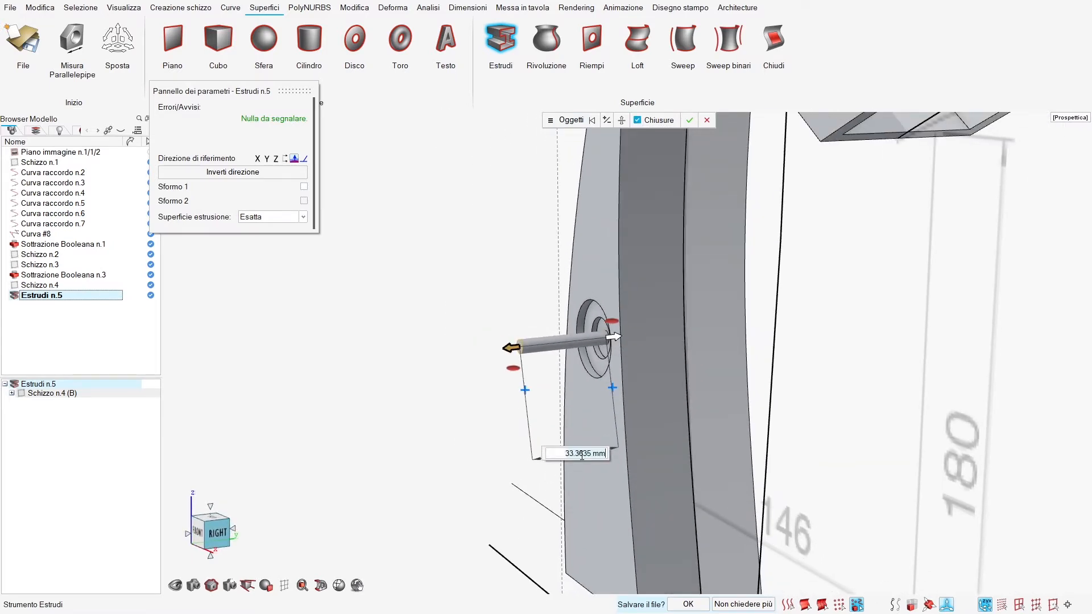
text(8)
key(Return)
right_click(495, 290)
Step: Offset the circular edge of the pin's outer end outward by 1 mm to create a larger concentric circle
middle_drag(455, 290, 418, 292)
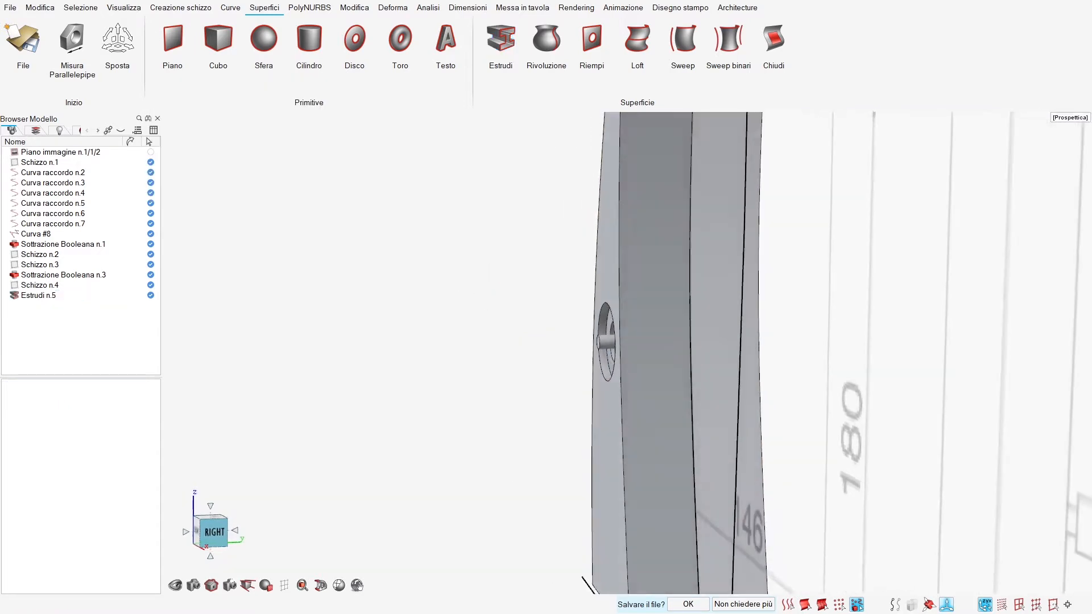
middle_drag(614, 344, 496, 202)
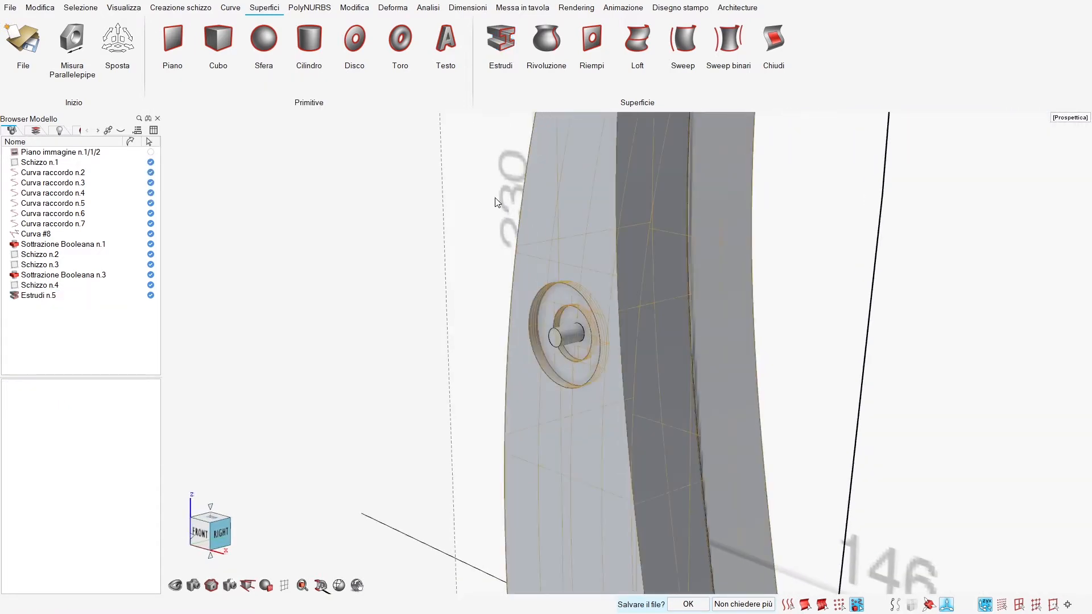
click(239, 8)
click(537, 40)
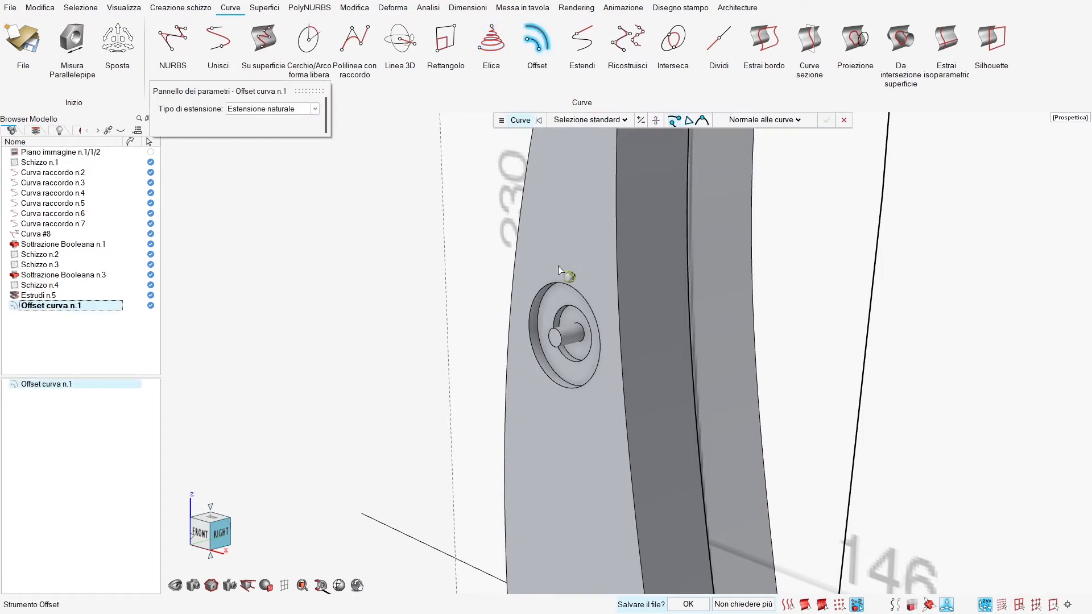
scroll(534, 352, up, 2)
click(549, 345)
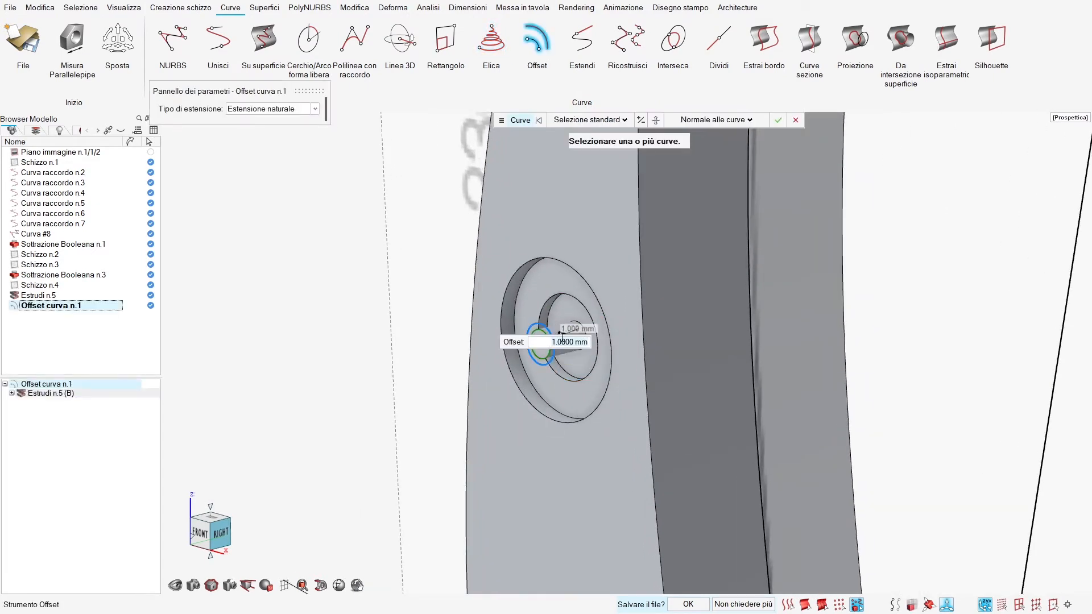
key(Return)
middle_drag(562, 343, 617, 341)
click(691, 120)
click(342, 252)
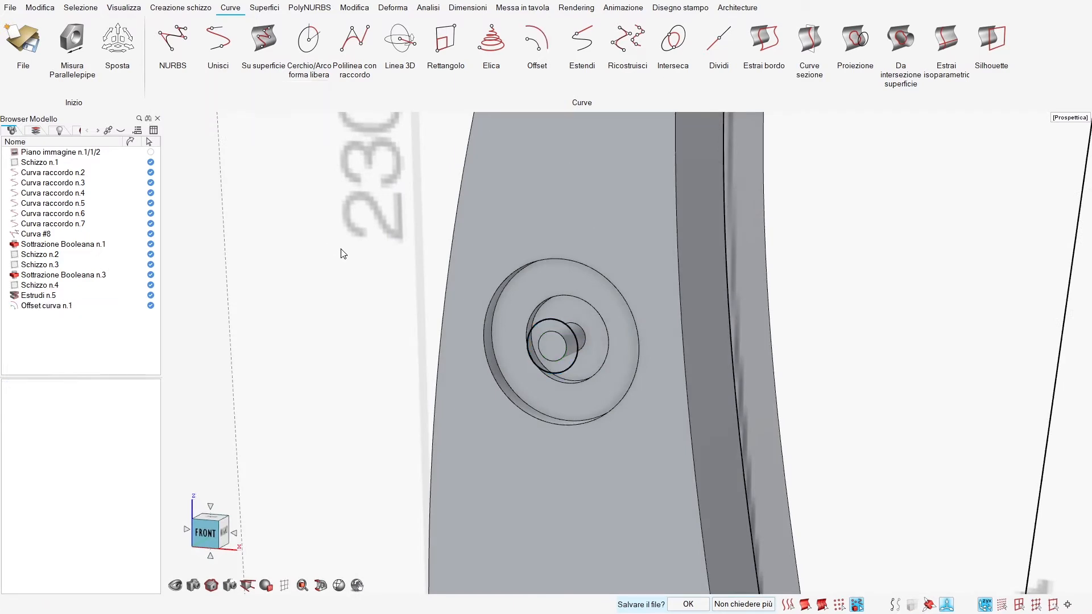
Step: Extrude the offset circle 41 mm away from the faucet body with closed ends to form the handle
middle_drag(341, 252, 253, 249)
click(263, 9)
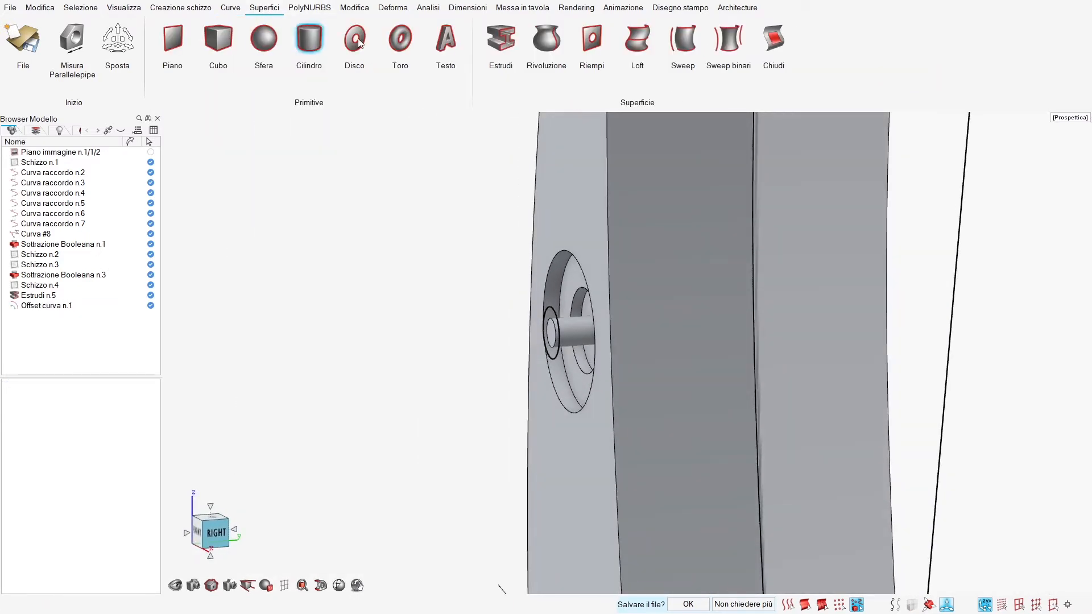
click(504, 43)
click(556, 316)
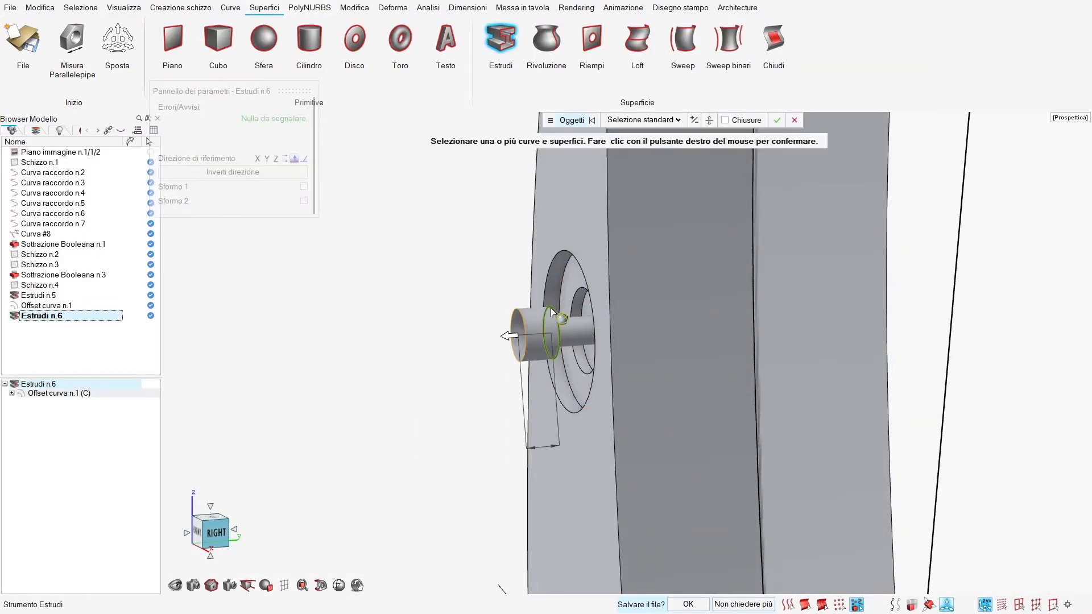
drag(510, 341, 361, 347)
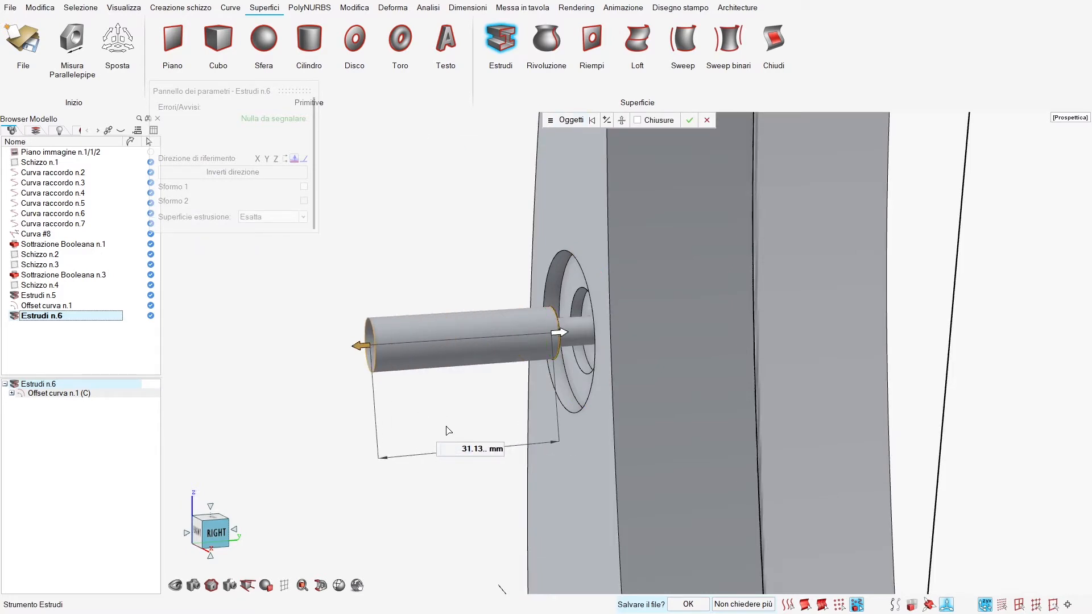
text(41)
key(Return)
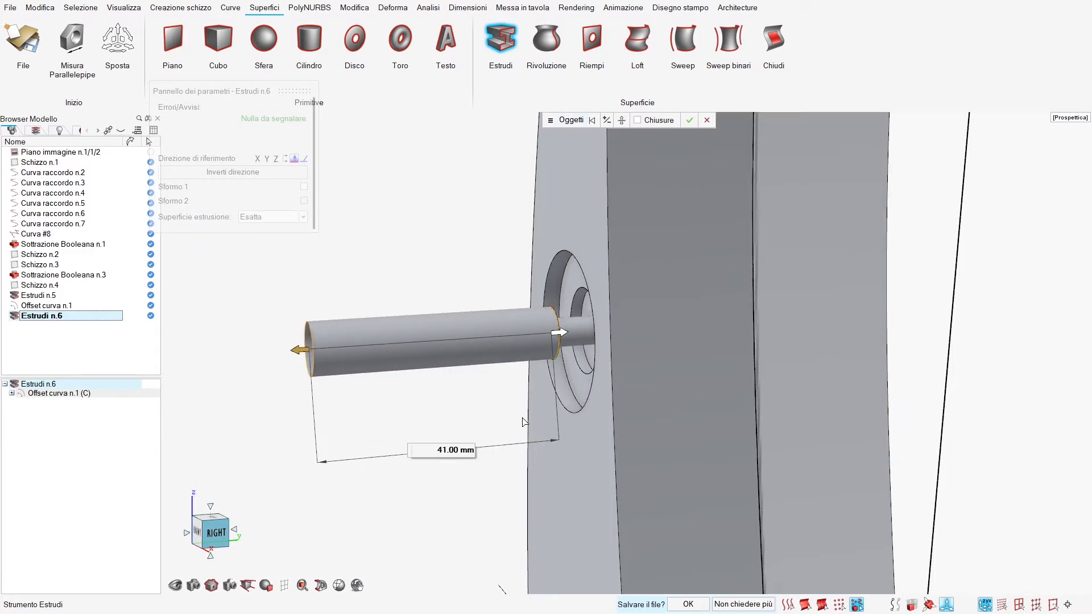
middle_drag(524, 421, 626, 207)
click(638, 120)
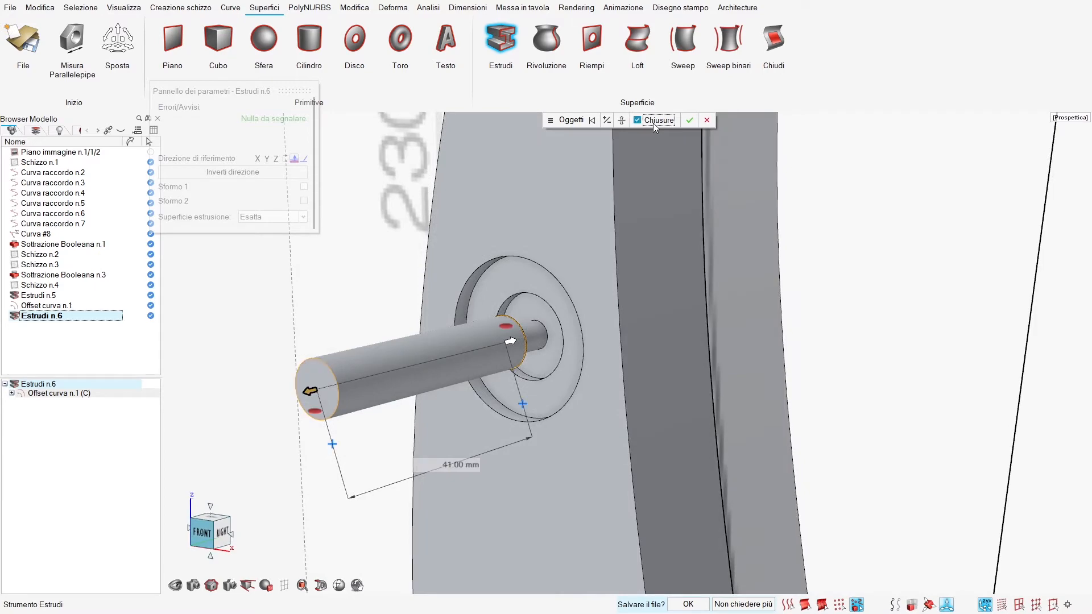
right_click(296, 305)
Step: Measure the combined bounding box of the faucet body and handle to check the overall width against the reference drawing
scroll(285, 305, down, 5)
middle_drag(285, 305, 244, 310)
scroll(592, 347, down, 4)
middle_drag(528, 341, 407, 275)
click(599, 308)
ctrl+click(587, 358)
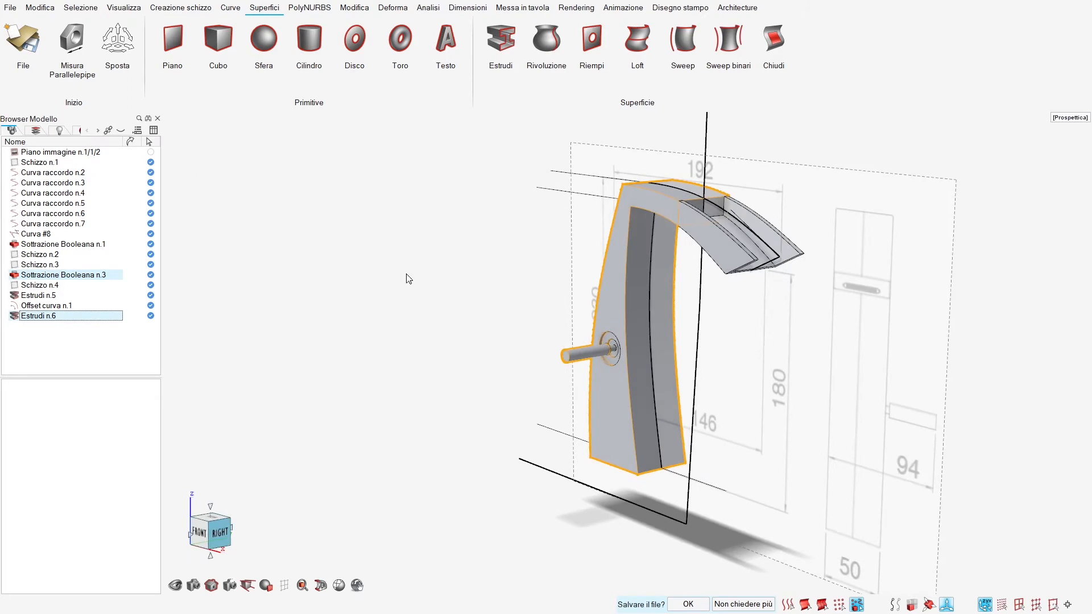
click(71, 48)
middle_drag(523, 308, 496, 329)
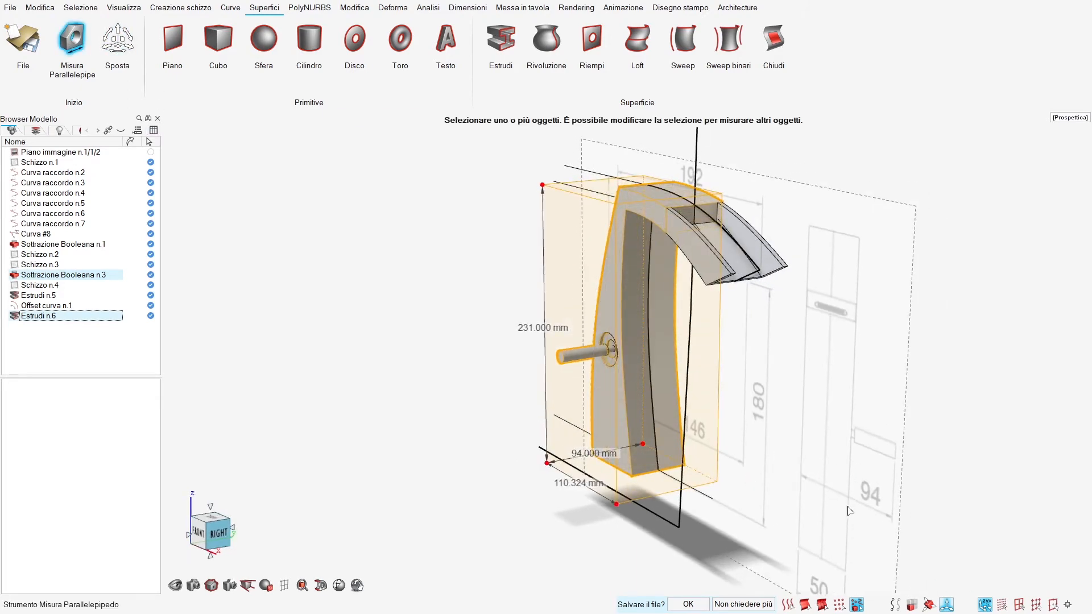
middle_drag(847, 511, 775, 487)
key(Escape)
click(310, 394)
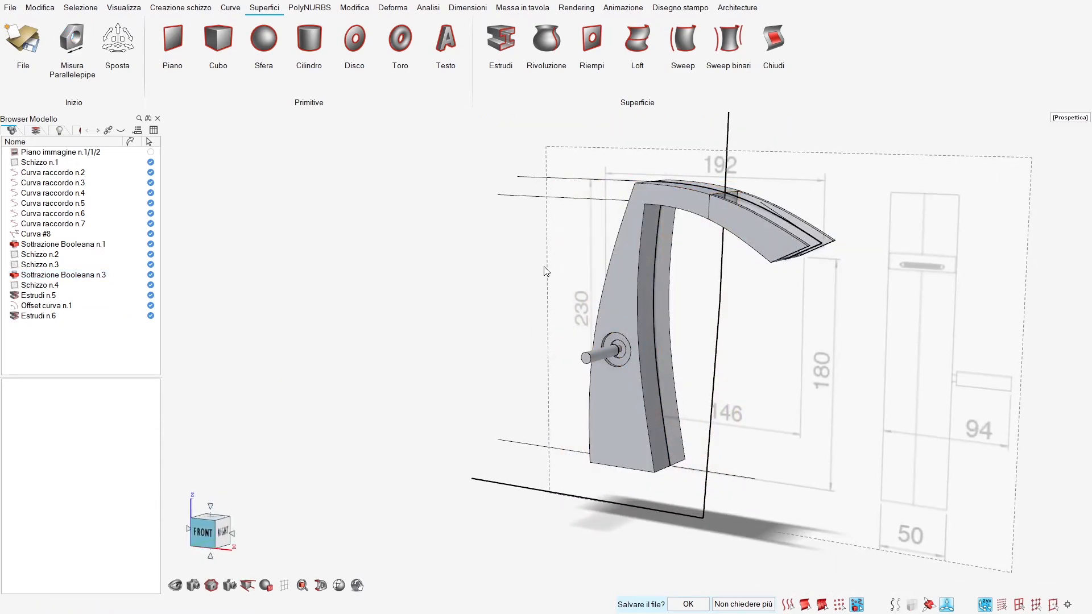
Step: Hide the curves and isolate the faucet body from all other objects
mouse_move(545, 268)
middle_down()
mouse_move(466, 269)
mouse_move(554, 301)
mouse_move(535, 282)
mouse_move(484, 271)
mouse_move(576, 253)
mouse_move(534, 254)
middle_up()
click(577, 253)
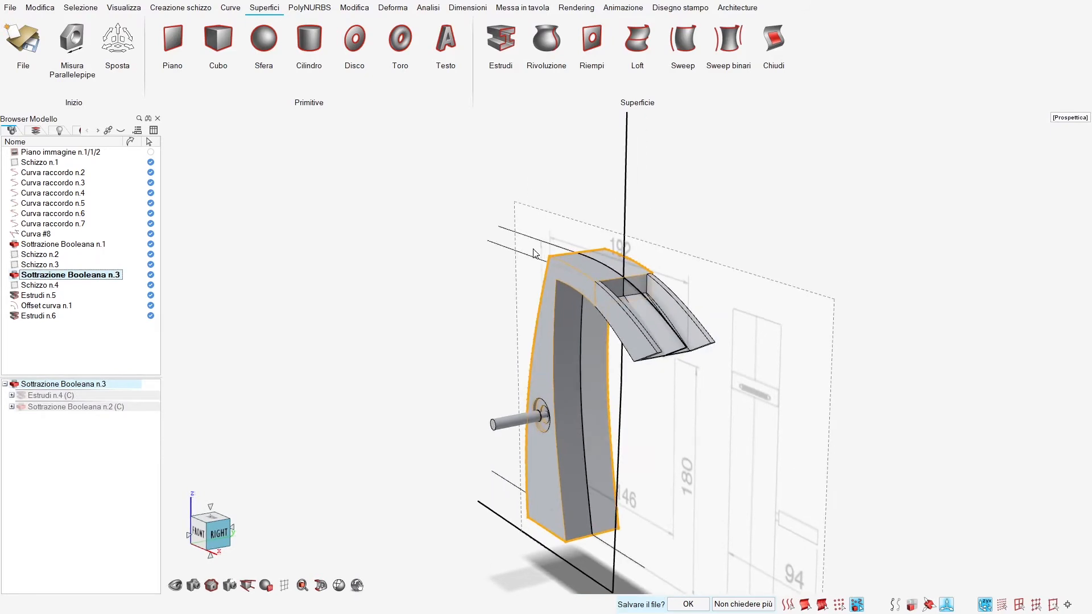
click(898, 605)
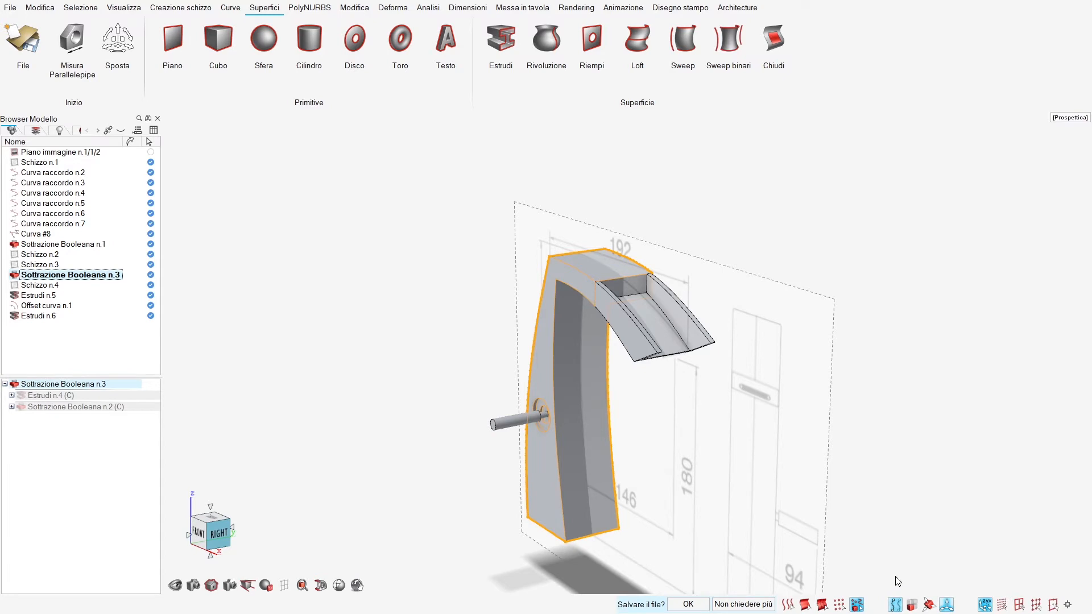
click(912, 605)
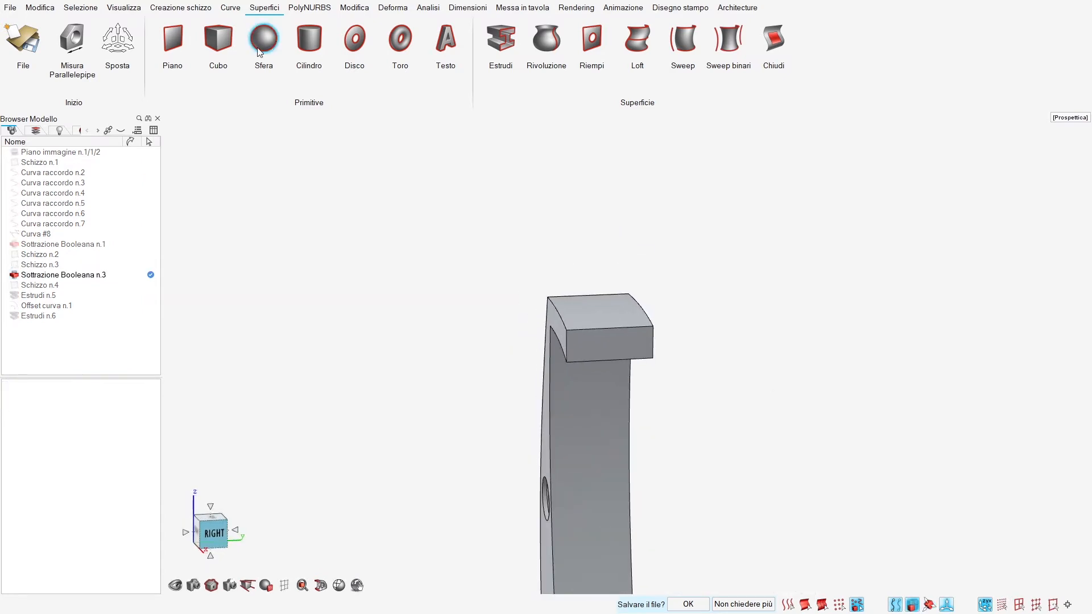
Step: Start a Shell on the faucet body and choose its bottom face as a face to remove
click(355, 7)
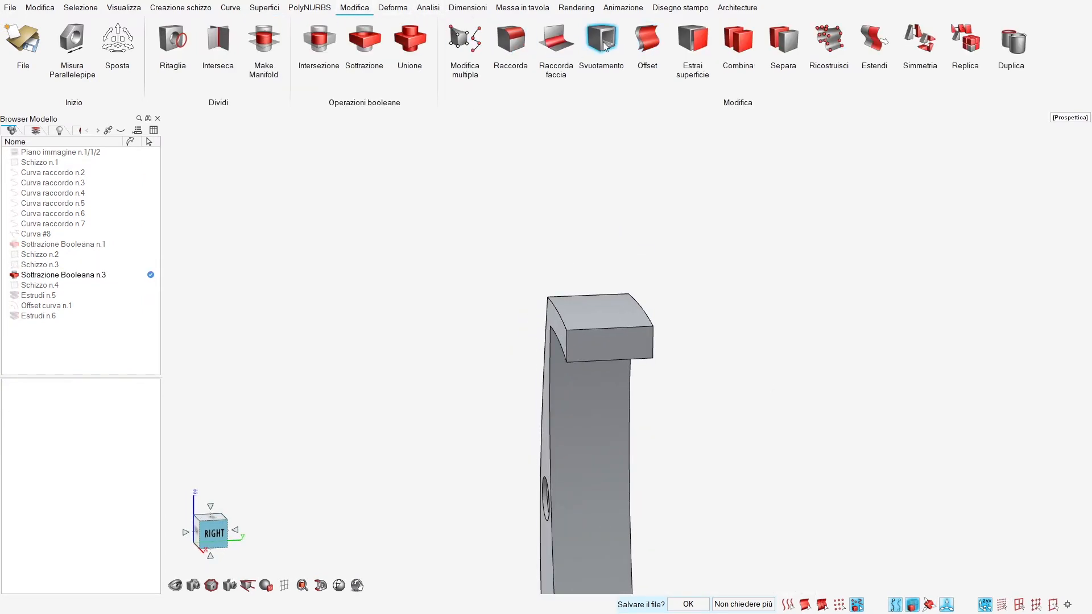
click(605, 46)
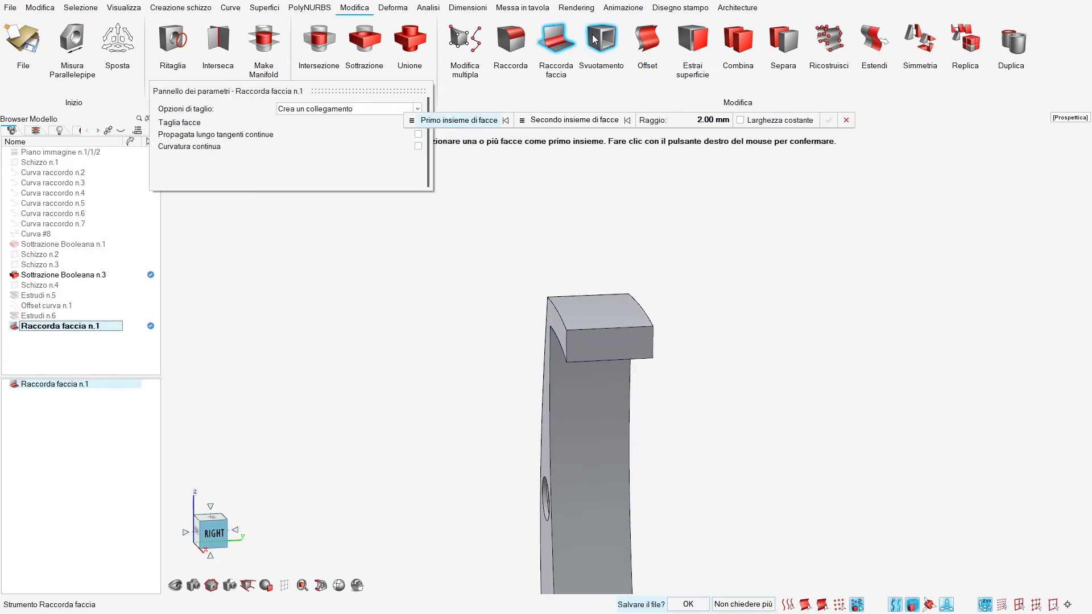
click(601, 344)
right_drag(611, 486, 611, 245)
middle_drag(597, 545, 581, 476)
click(612, 421)
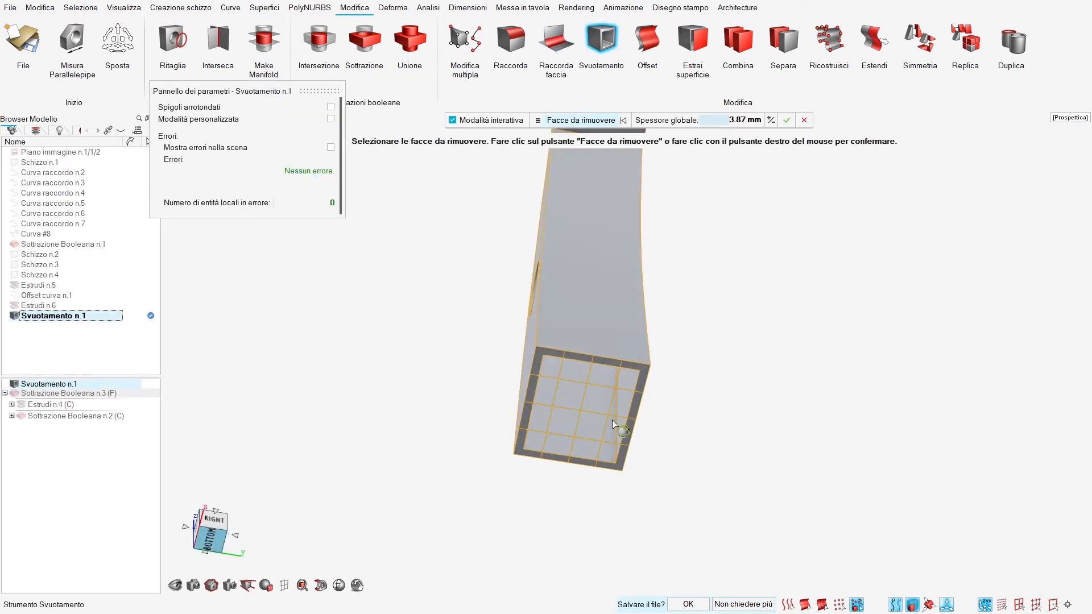
Step: Add the body's spout-side end face to the removed faces and set the shell's global thickness to 5 mm
middle_drag(613, 421, 621, 526)
scroll(624, 188, up, 2)
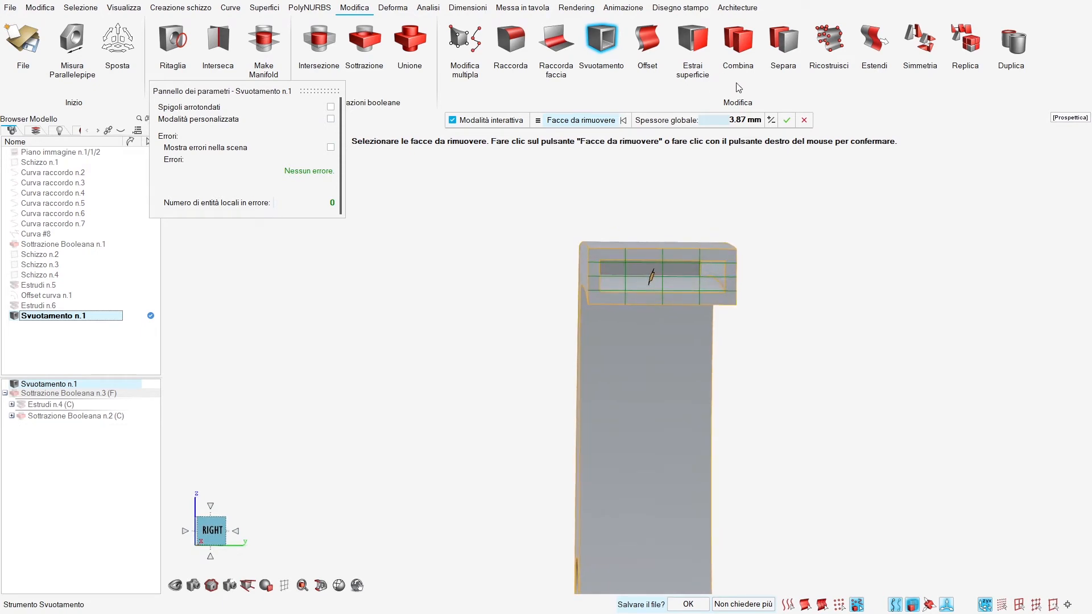
click(746, 119)
text(5)
key(Return)
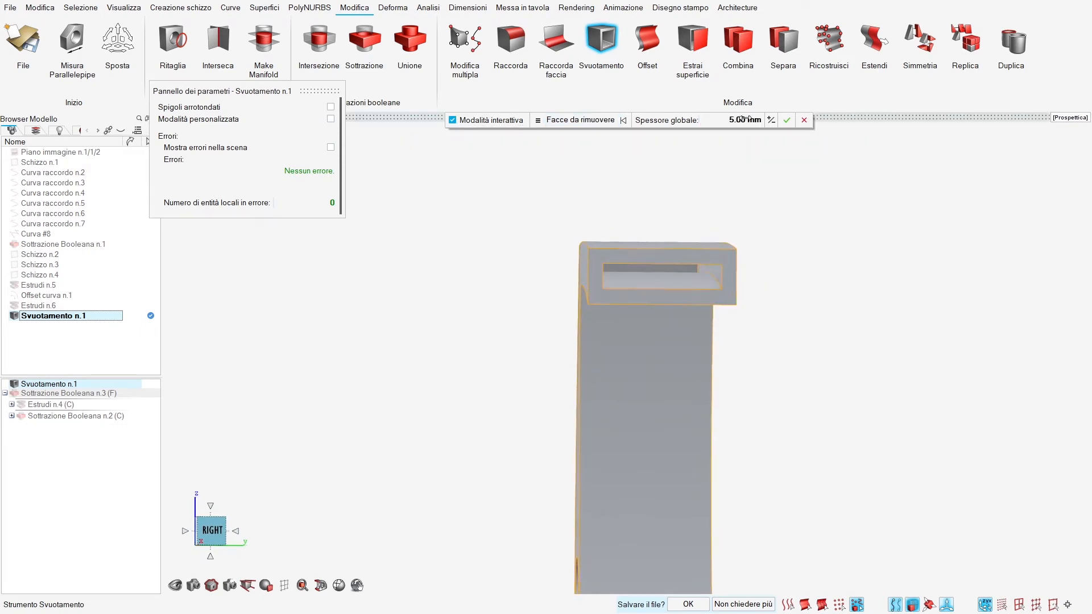
Step: Enable custom thickness for the shell and set the offset of the spout opening's upper inner face to 7 mm
middle_drag(686, 243, 631, 242)
scroll(603, 222, up, 3)
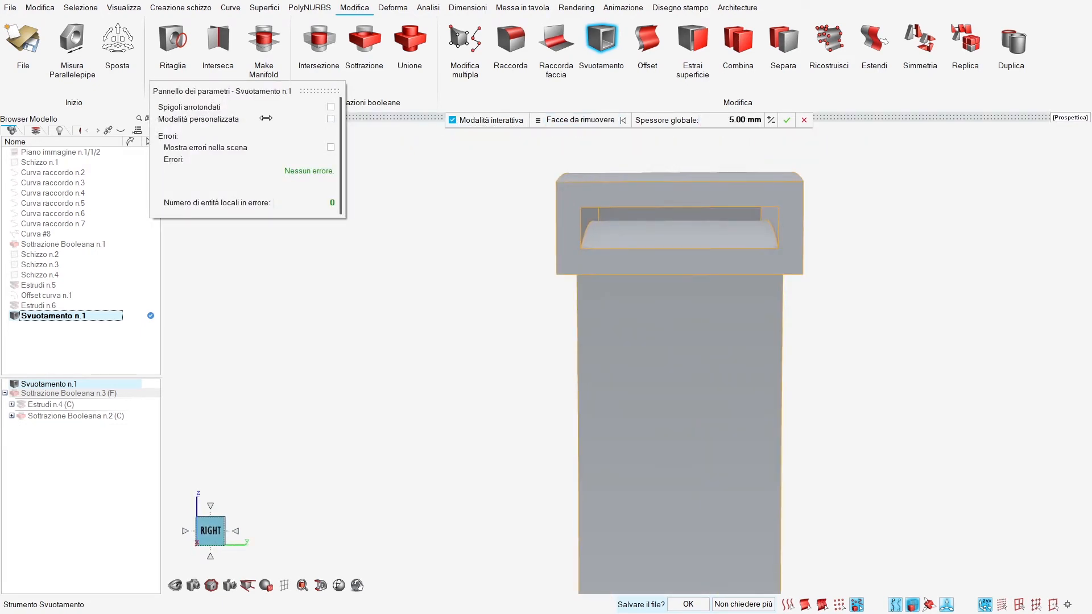
click(331, 118)
middle_drag(732, 247, 733, 296)
click(661, 251)
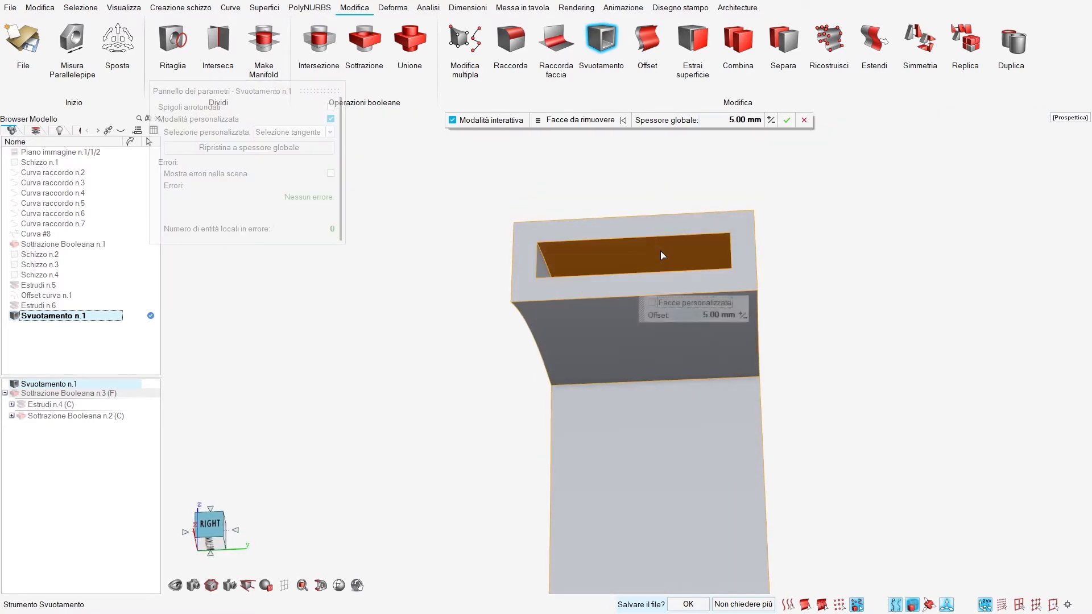
click(716, 317)
text(7)
key(Return)
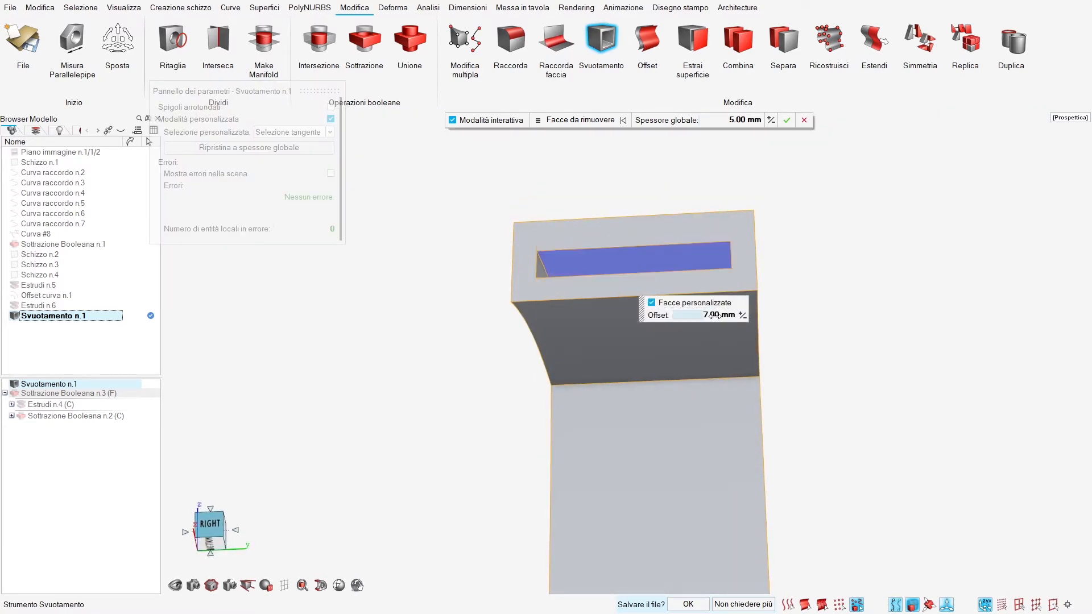
Step: Set the custom offset of the spout opening's lower inner face to 7 mm and finish the shell
middle_drag(617, 304, 594, 324)
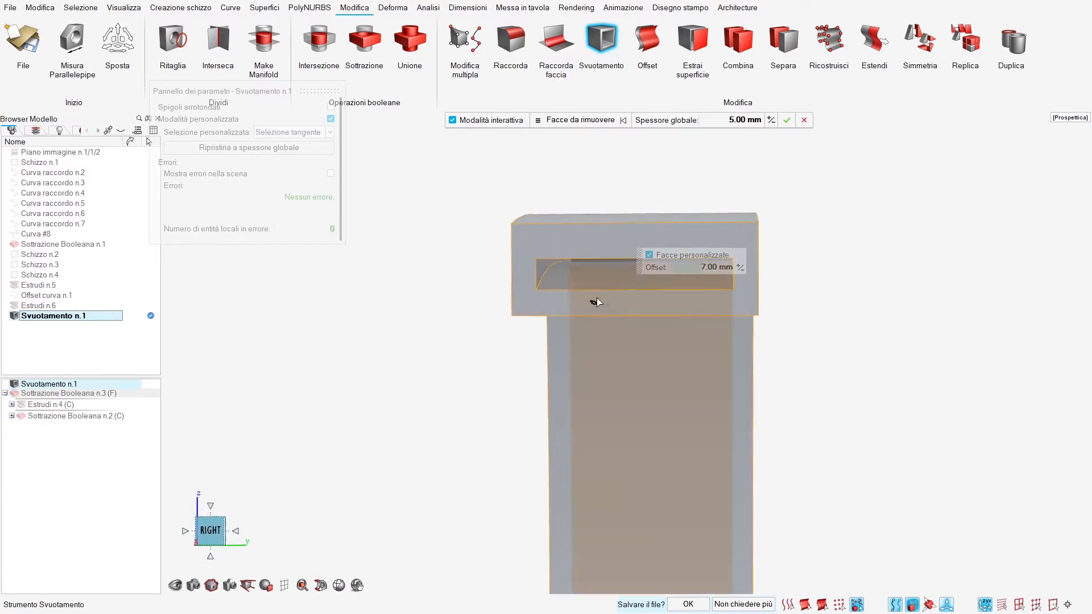
click(598, 283)
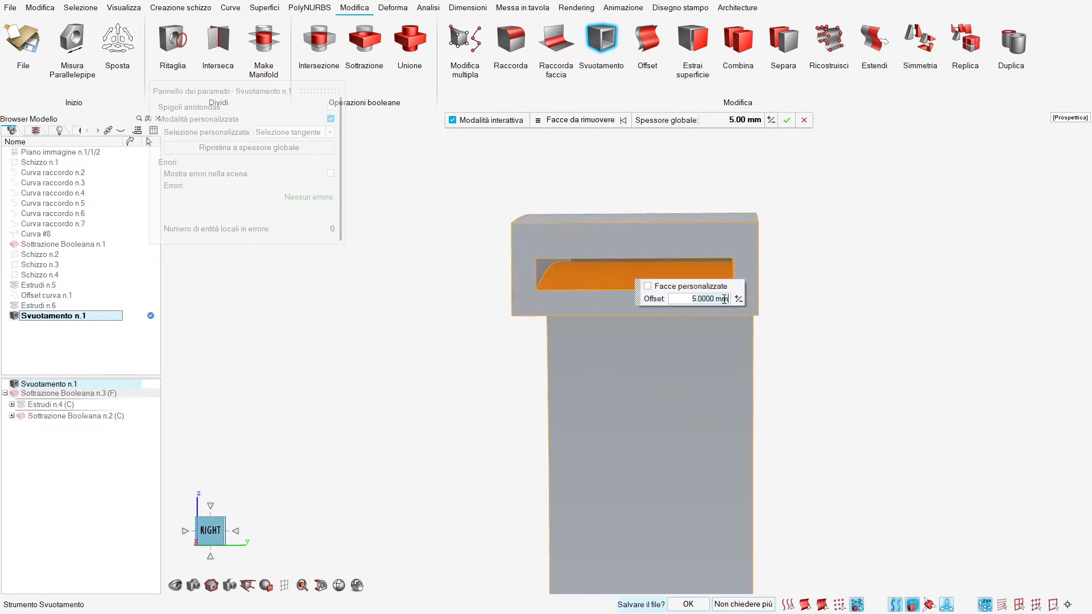
text(7)
key(Return)
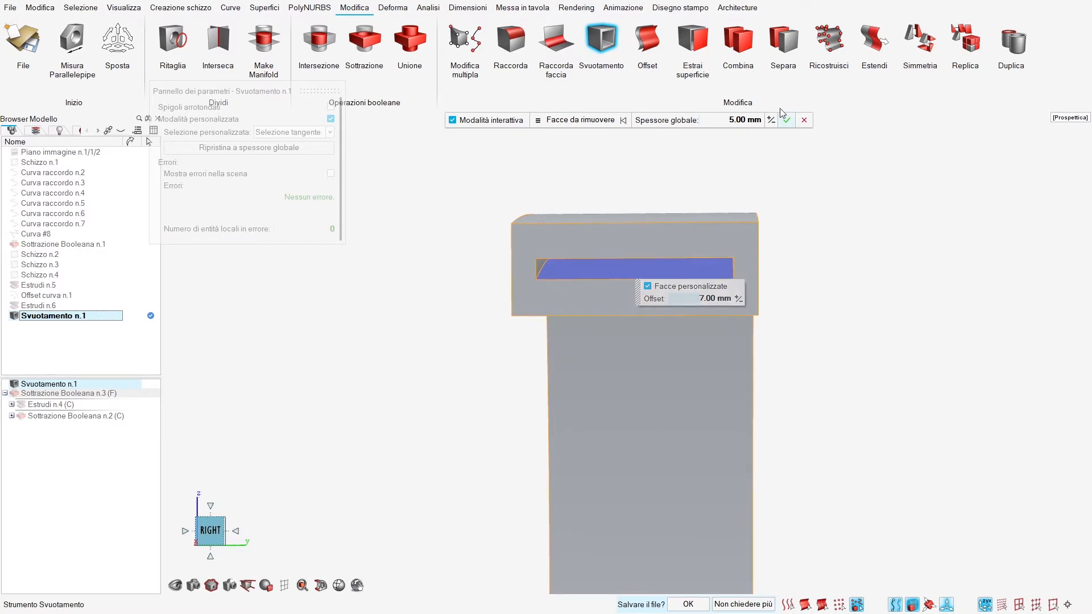
click(787, 120)
click(795, 181)
Step: Show all hidden objects and curves again and view the shelled opening from the front of the spout
middle_drag(795, 182, 876, 188)
scroll(535, 239, down, 3)
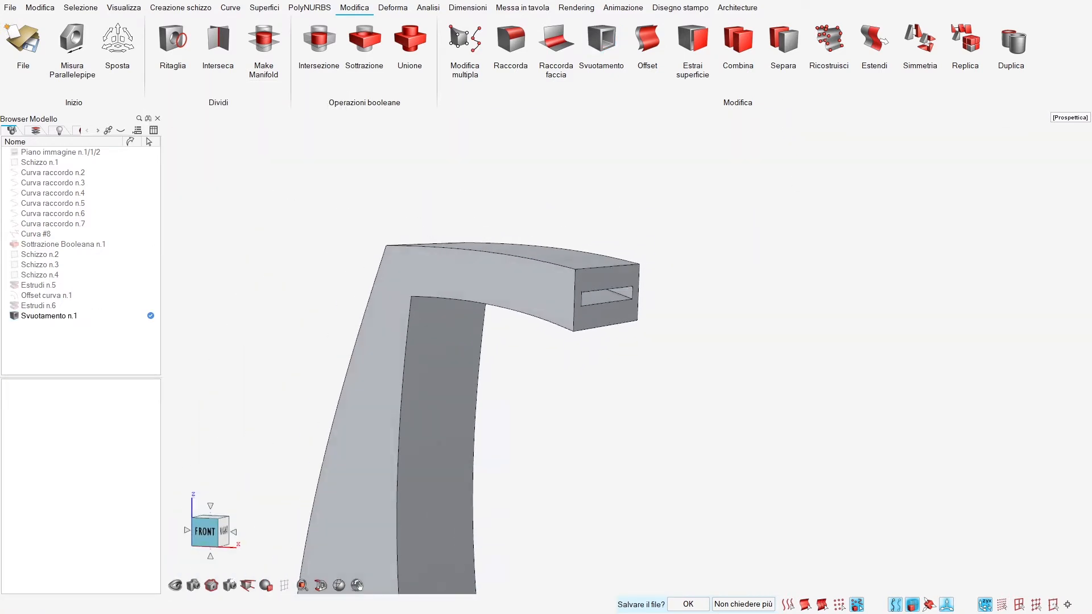
middle_drag(535, 239, 424, 239)
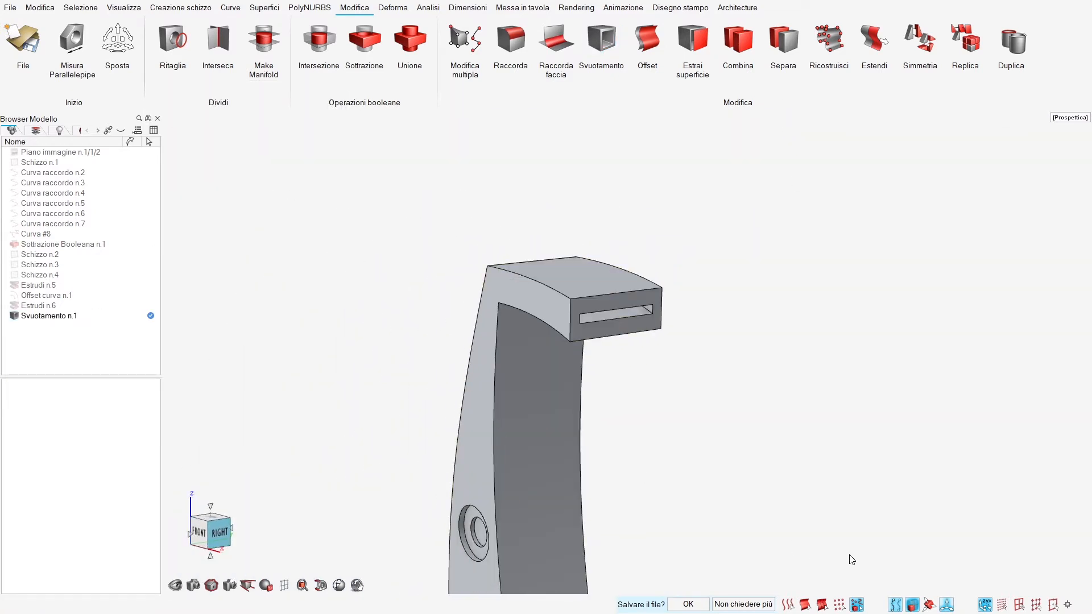
click(896, 606)
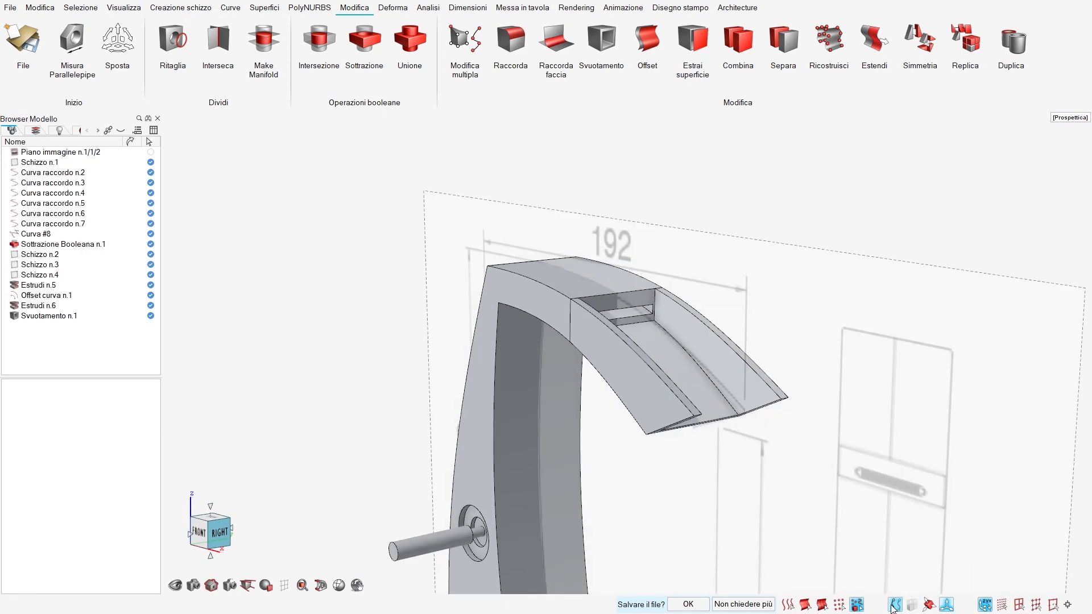
click(894, 608)
middle_drag(815, 222, 765, 222)
scroll(638, 353, up, 4)
mouse_move(625, 352)
middle_down()
mouse_move(649, 353)
mouse_move(734, 301)
mouse_move(637, 358)
middle_up()
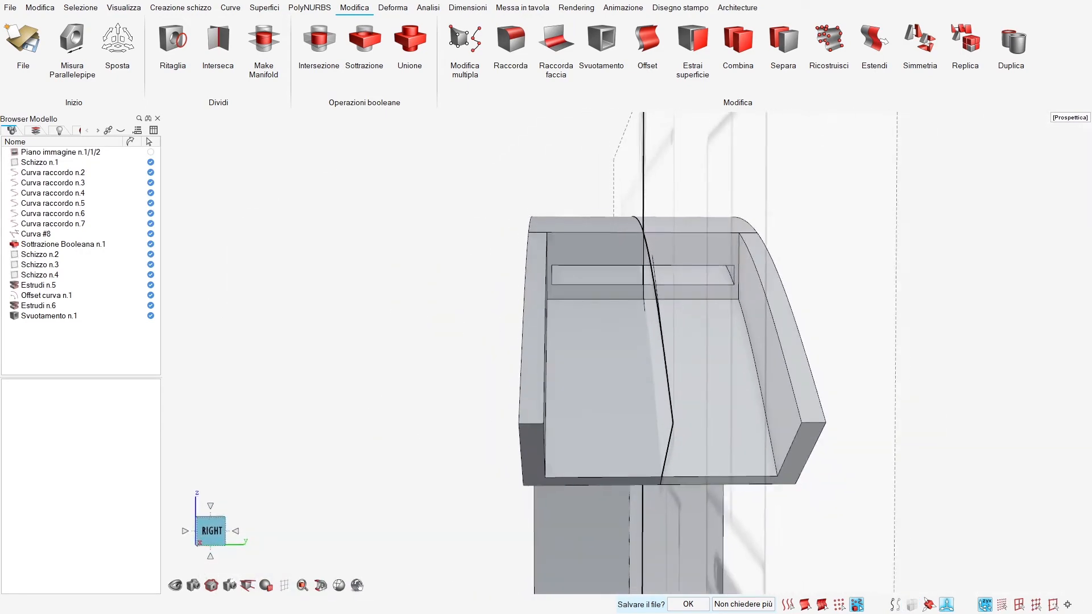
Step: Try custom shell offsets of 8 mm and 7.5 mm on the spout opening's upper inner face
double_click(584, 245)
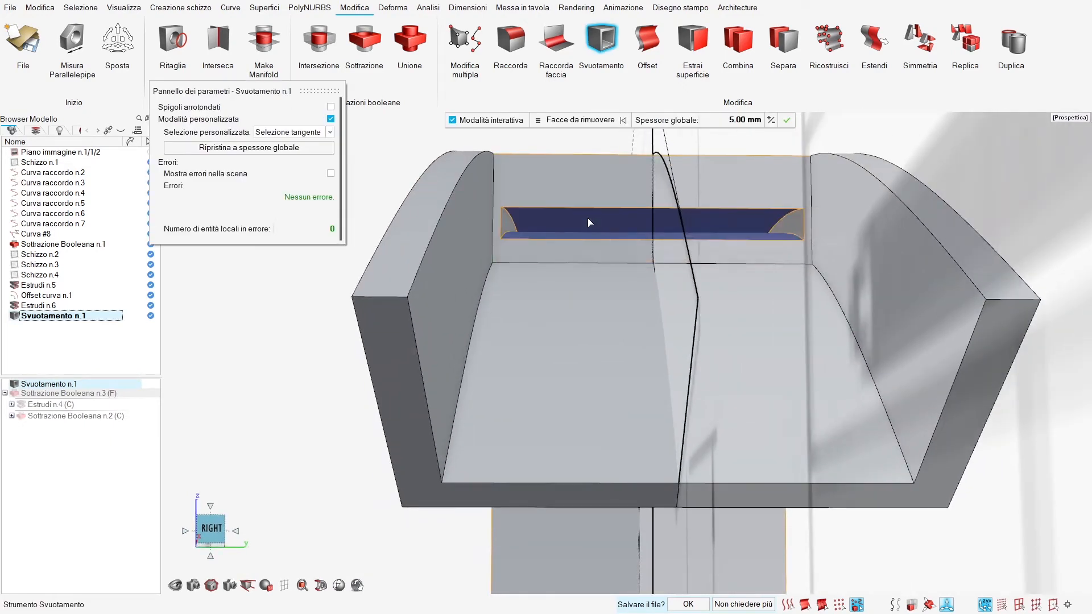
click(588, 224)
scroll(819, 265, up, 1)
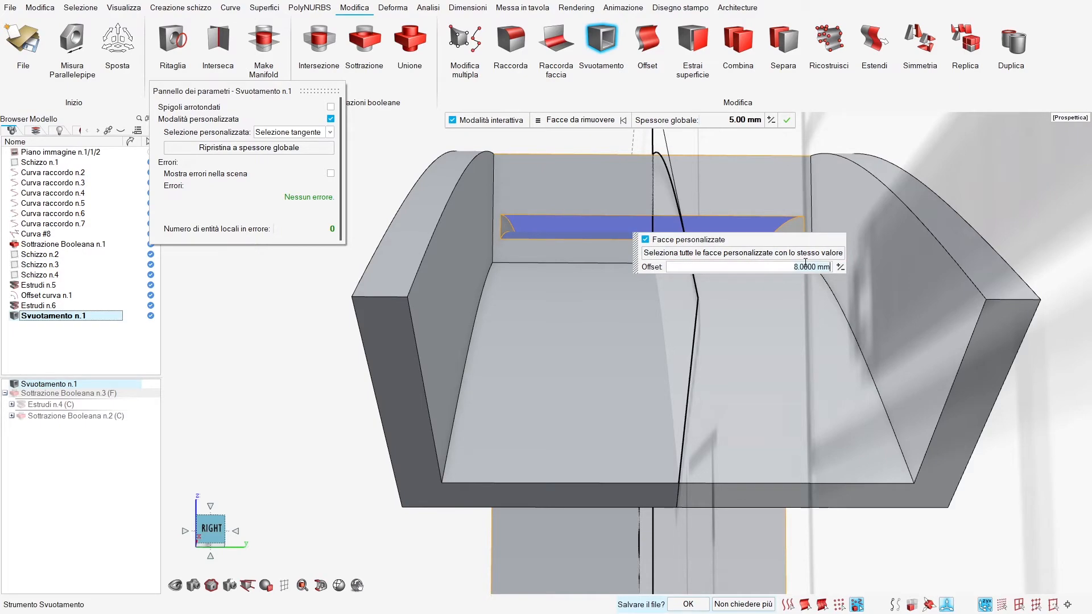
key(Return)
key(Return)
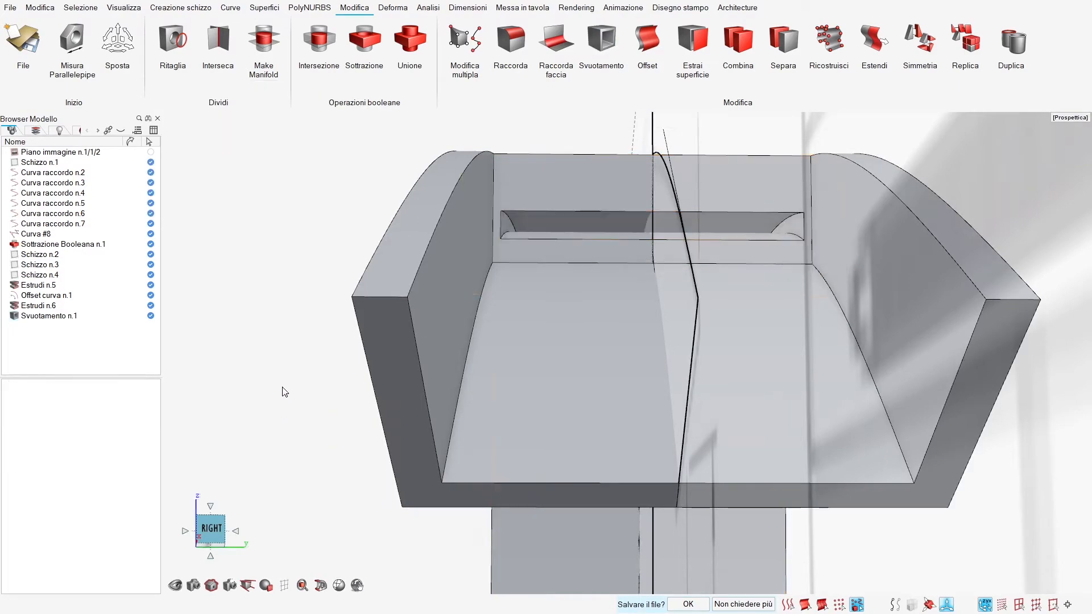
Step: Reopen the shell and set the custom offset of the spout opening's upper inner face to 9 mm
middle_drag(512, 270, 594, 272)
double_click(594, 271)
click(618, 228)
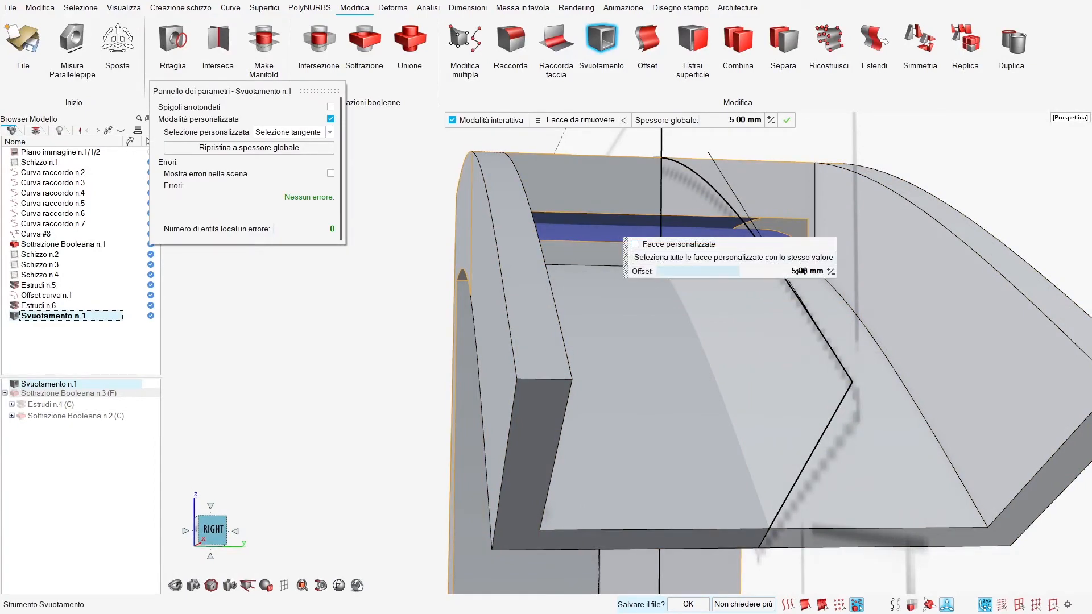
middle_drag(684, 290, 737, 300)
click(742, 303)
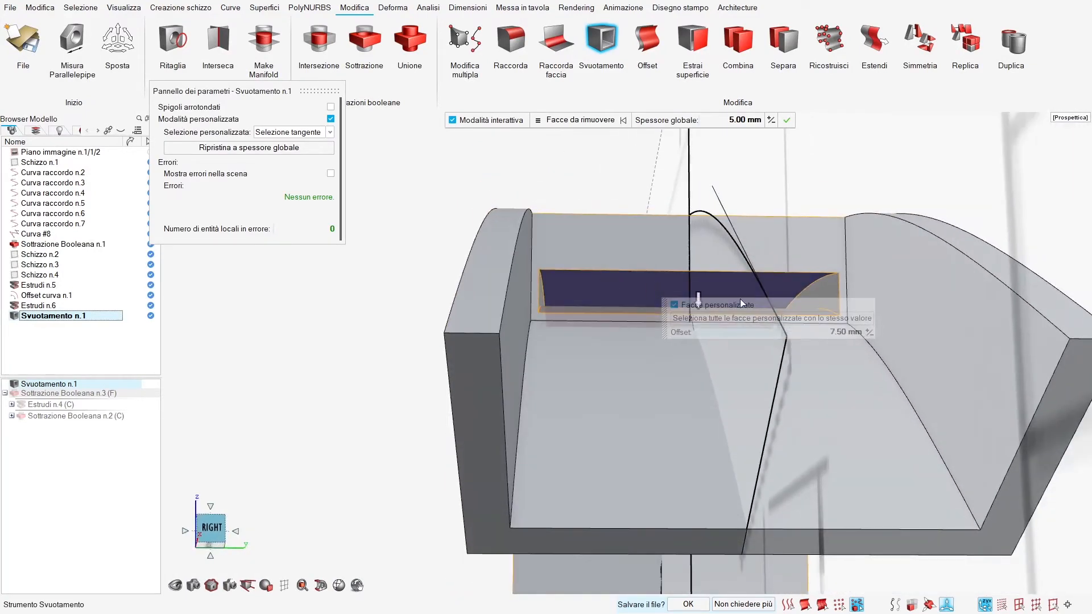
click(846, 334)
text(9)
key(Return)
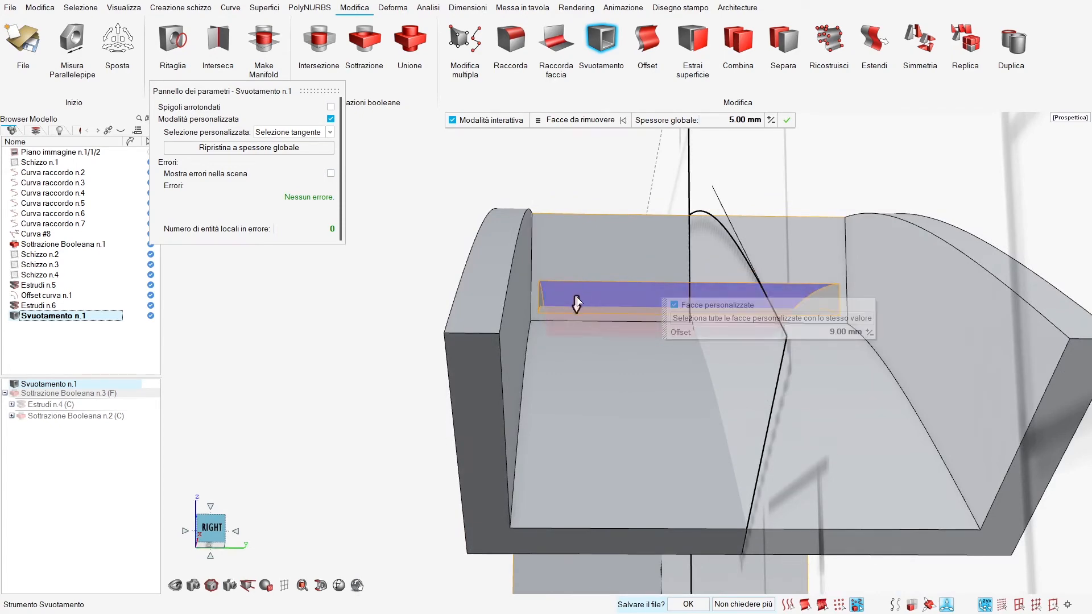
Step: Examine the shelled outlet in wireframe and shaded display and finish the shell edit
mouse_move(576, 301)
middle_down()
mouse_move(643, 310)
mouse_move(715, 348)
mouse_move(822, 348)
mouse_move(736, 348)
middle_up()
key(w)
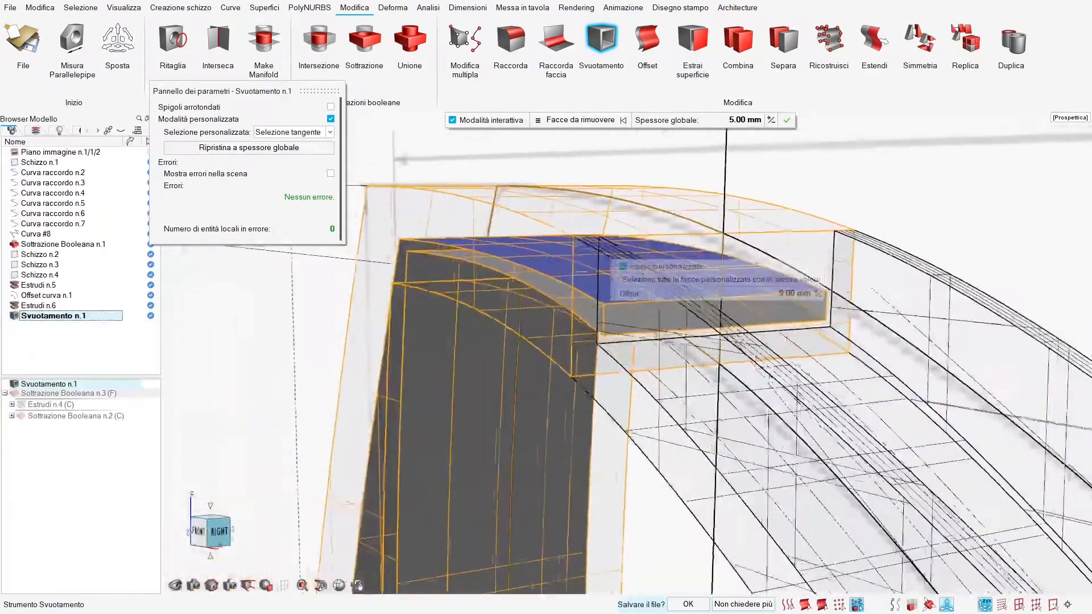
mouse_move(575, 346)
middle_down()
mouse_move(640, 350)
mouse_move(594, 335)
mouse_move(580, 353)
middle_up()
scroll(563, 352, down, 5)
key(w)
right_drag(554, 405, 561, 367)
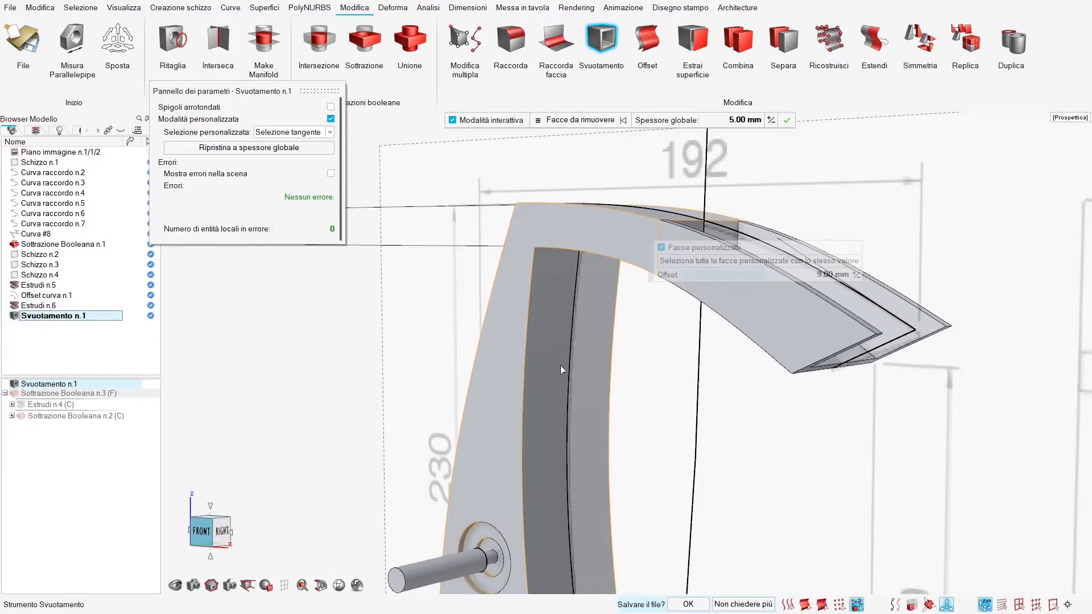
right_click(561, 367)
click(620, 378)
middle_drag(527, 293, 571, 281)
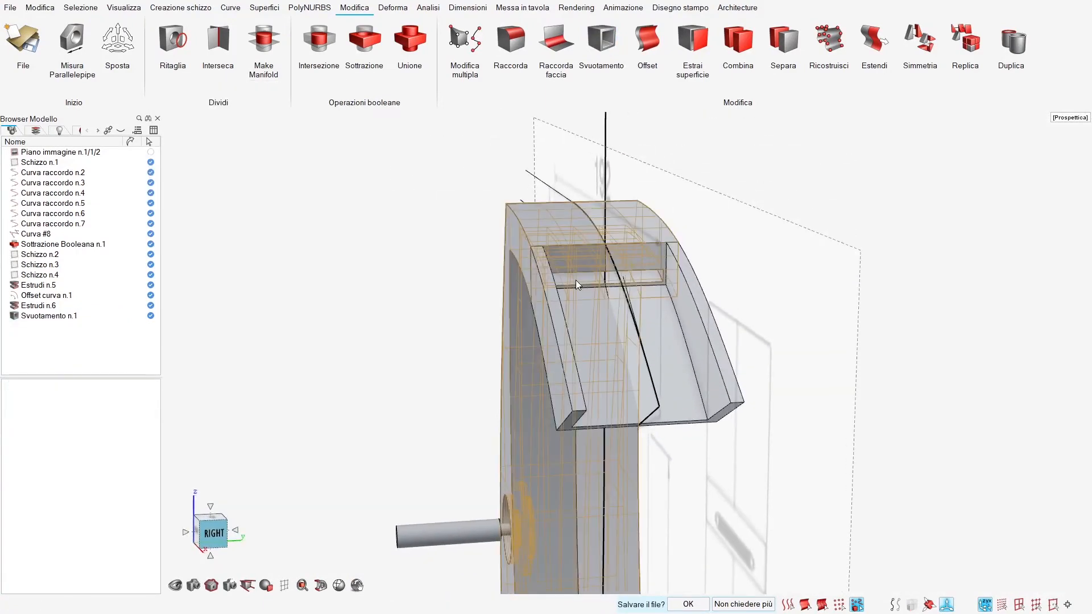
middle_drag(323, 245, 435, 239)
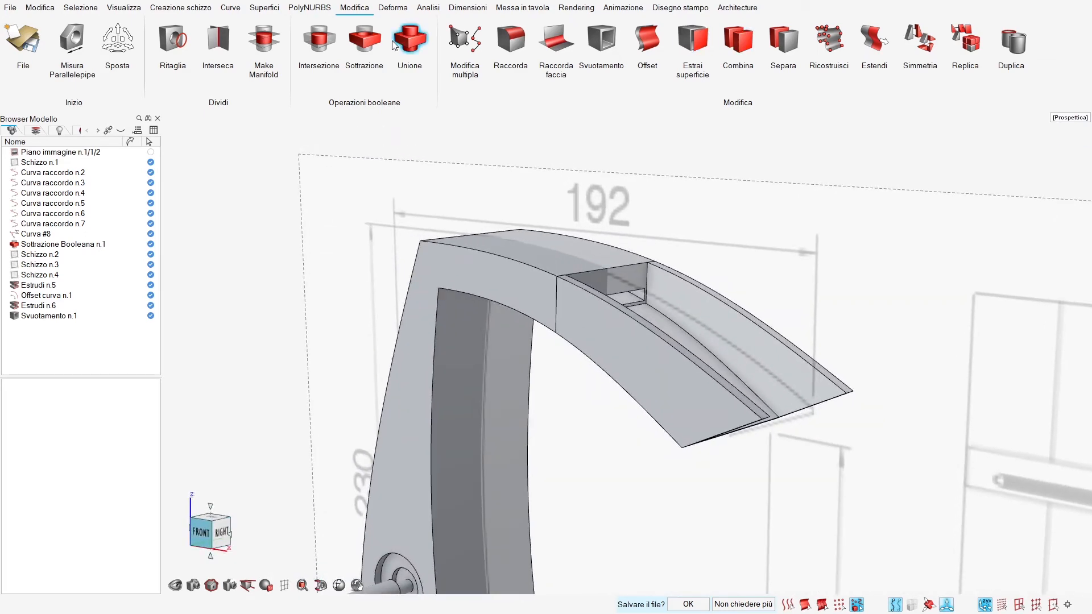
Step: Join the shelled faucet body and the hollowed spout with a Boolean union
click(409, 40)
click(546, 262)
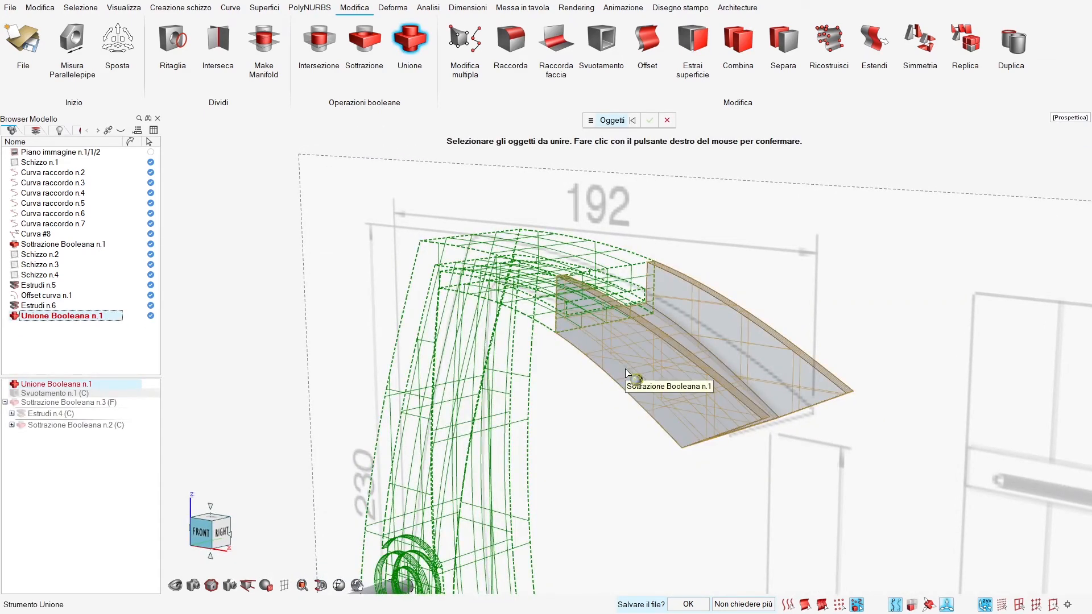
click(626, 372)
scroll(385, 378, up, 5)
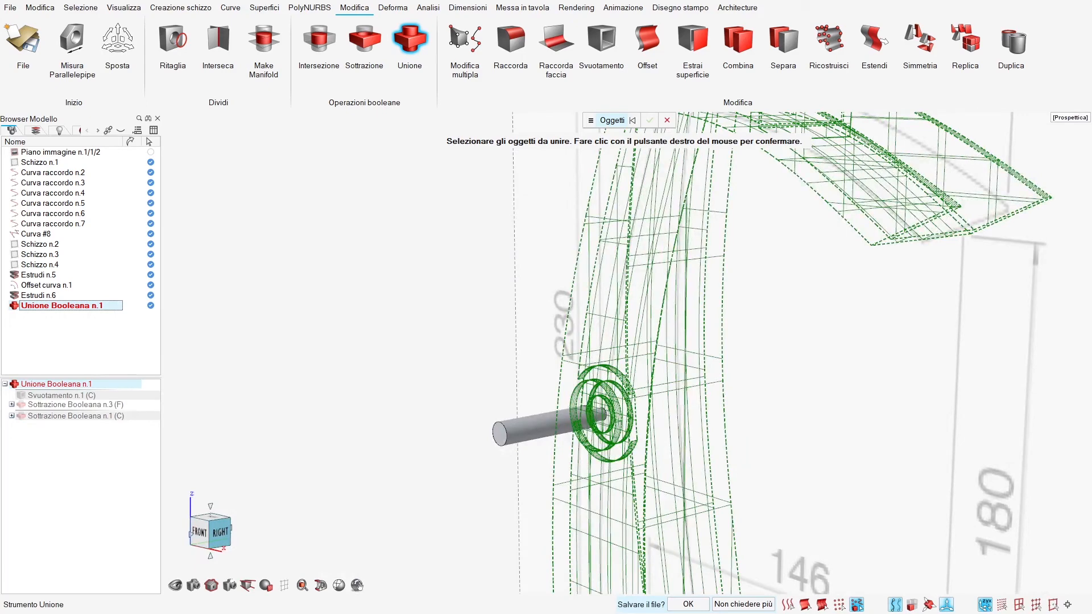
scroll(341, 381, down, 5)
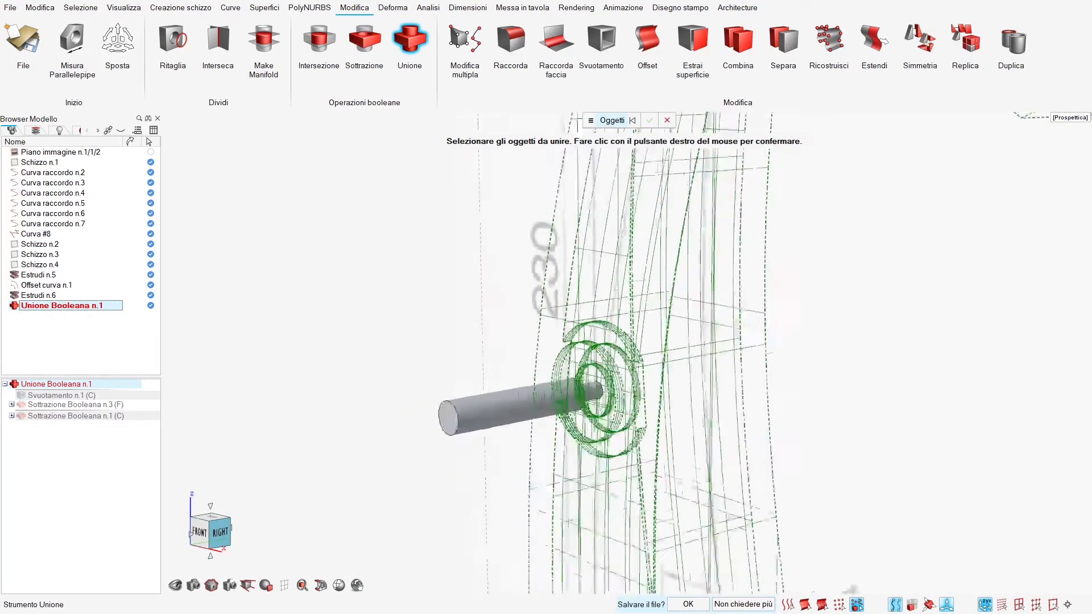
right_click(448, 305)
right_click(466, 301)
Step: Show the construction curves and the grid, and hide the reference image plane
mouse_move(645, 256)
middle_down()
mouse_move(557, 268)
mouse_move(634, 264)
middle_up()
key(w)
key(w)
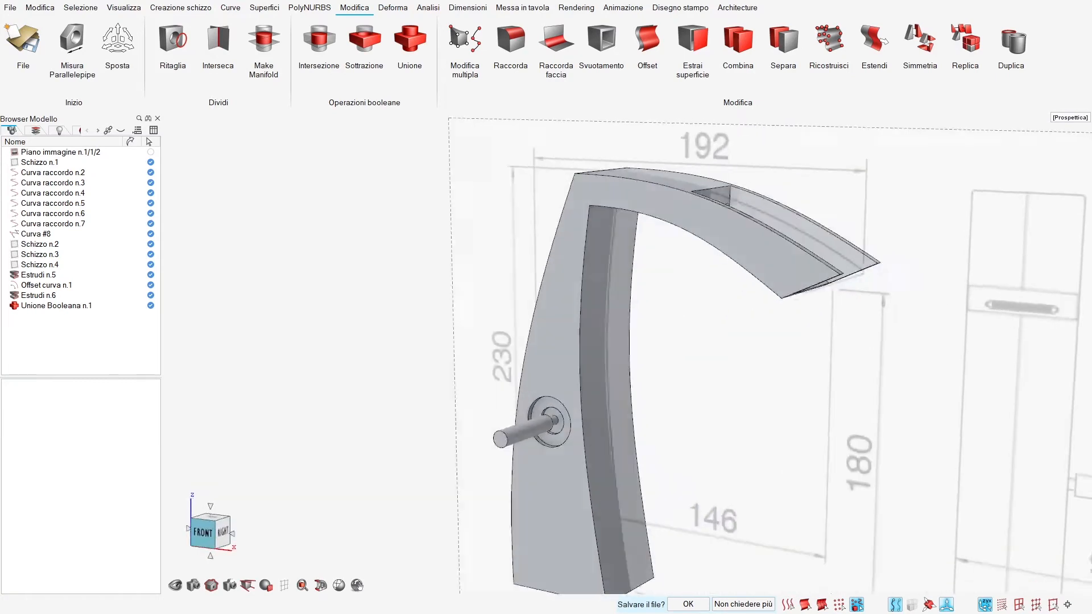
scroll(635, 265, down, 4)
key(c)
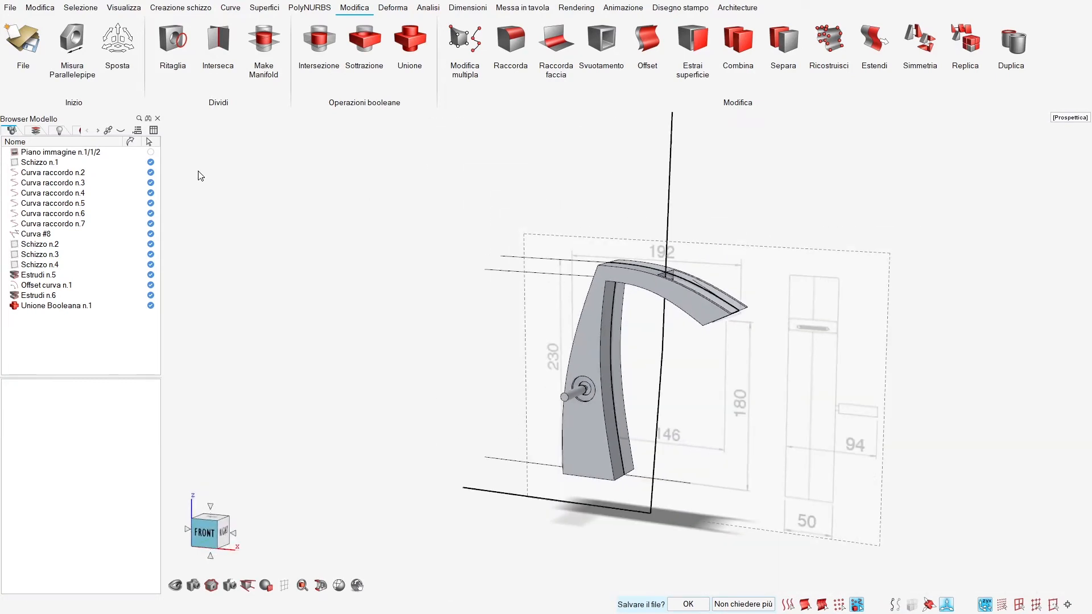
click(16, 152)
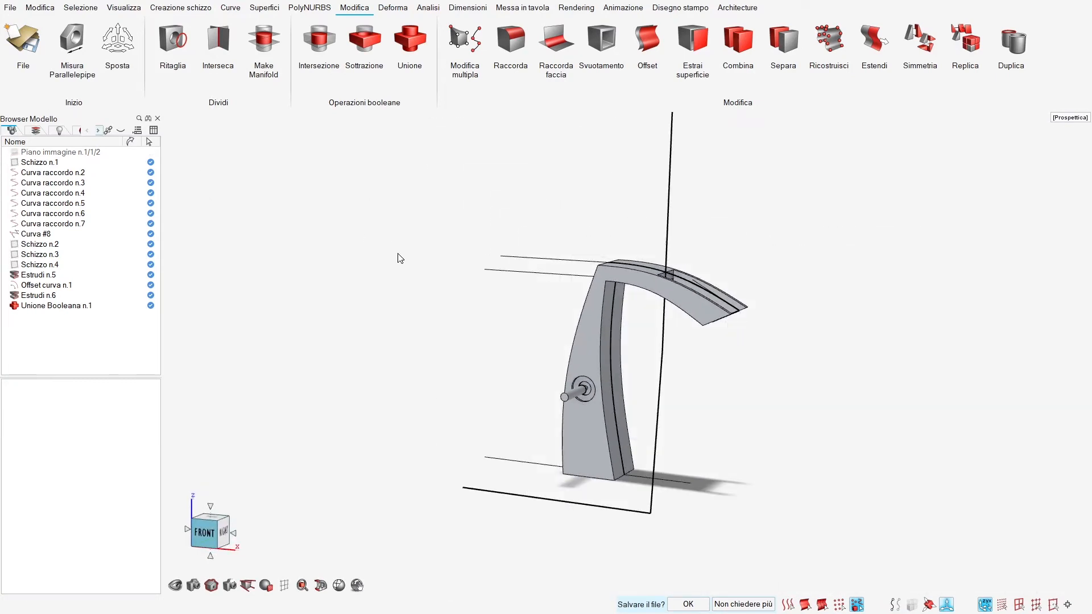
click(284, 585)
middle_drag(563, 372, 476, 451)
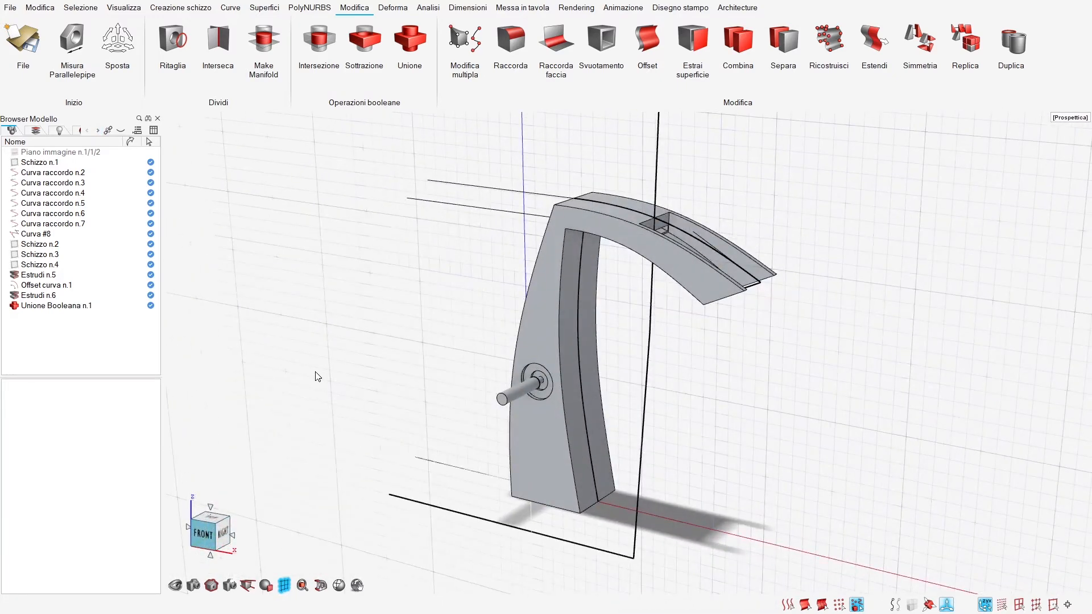
Step: Copy the whole faucet and its curves with construction history and paste the copy
drag(830, 161, 503, 352)
click(50, 9)
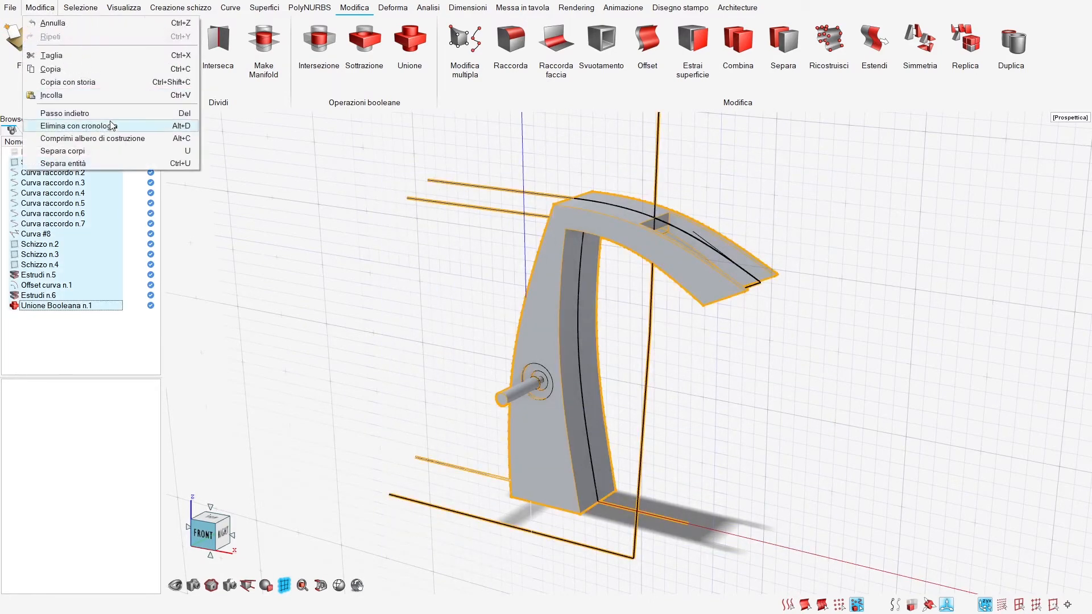
click(128, 88)
click(305, 221)
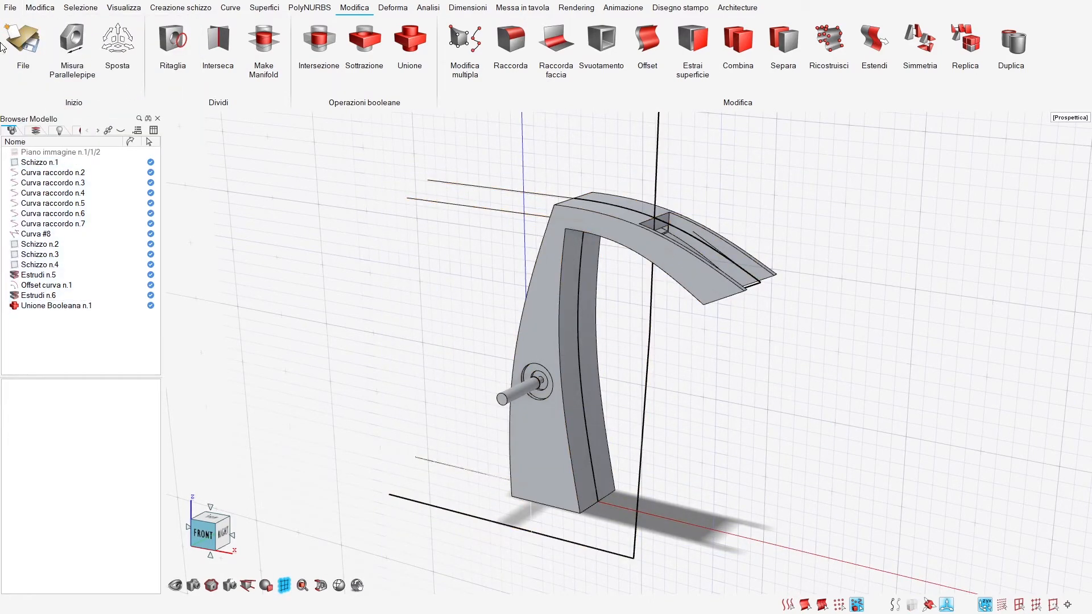
click(39, 8)
click(51, 95)
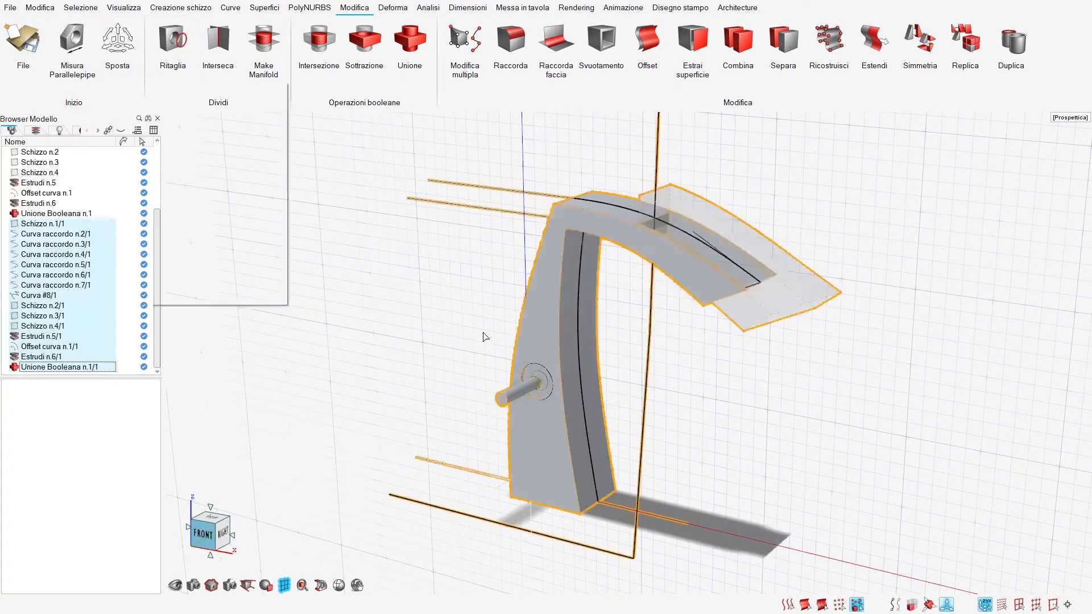
Step: Move the pasted faucet copy 300 mm along the X axis, beside the original
drag(619, 222, 846, 259)
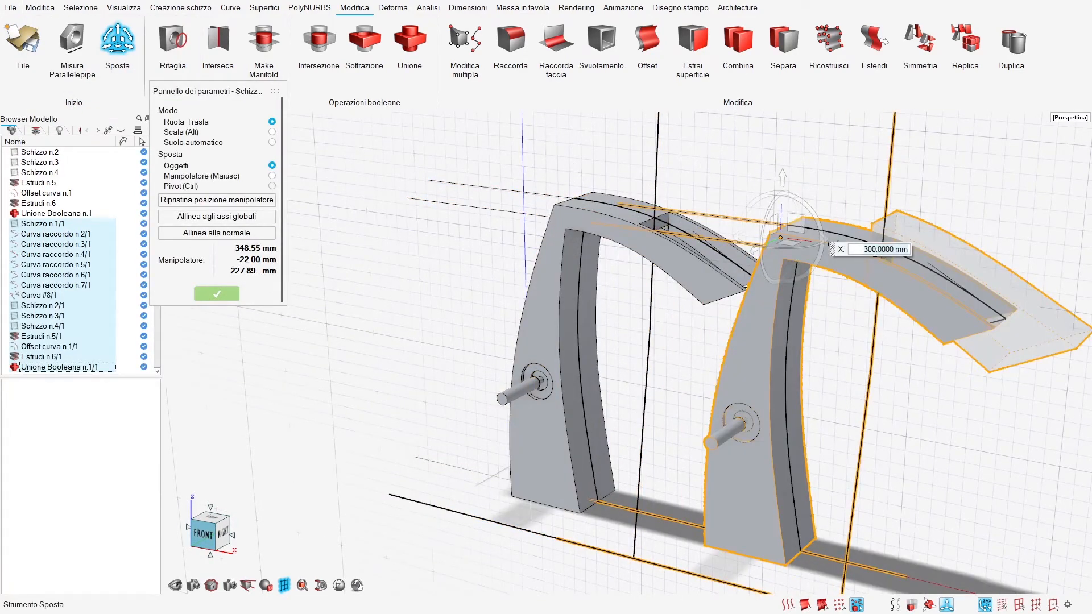
right_drag(875, 251, 640, 259)
scroll(639, 259, down, 3)
right_click(658, 220)
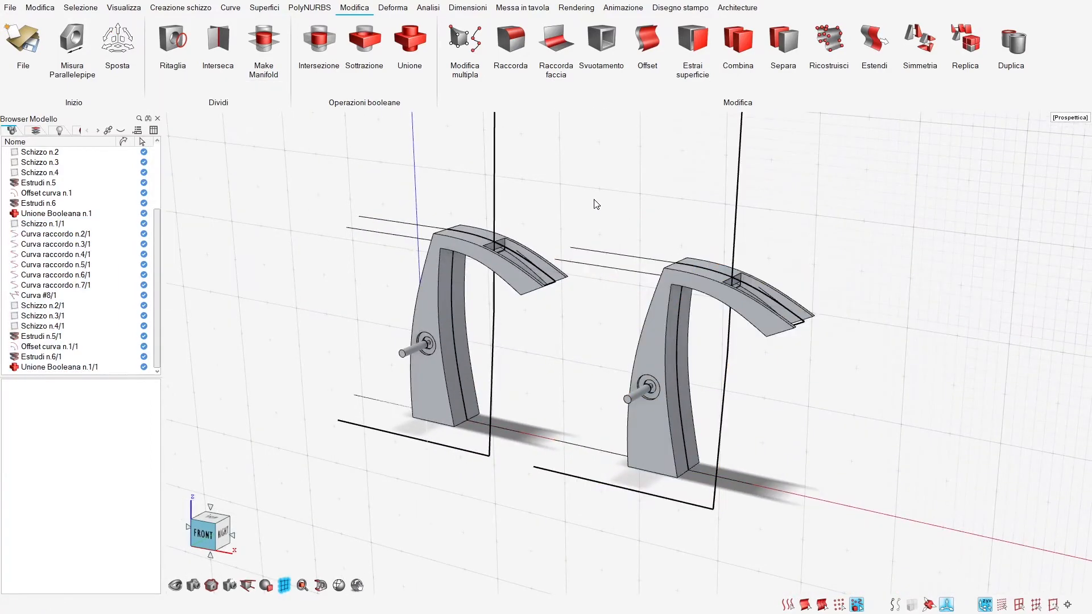
Step: Paste a second faucet copy and move it along the X axis beyond the first copy
click(39, 8)
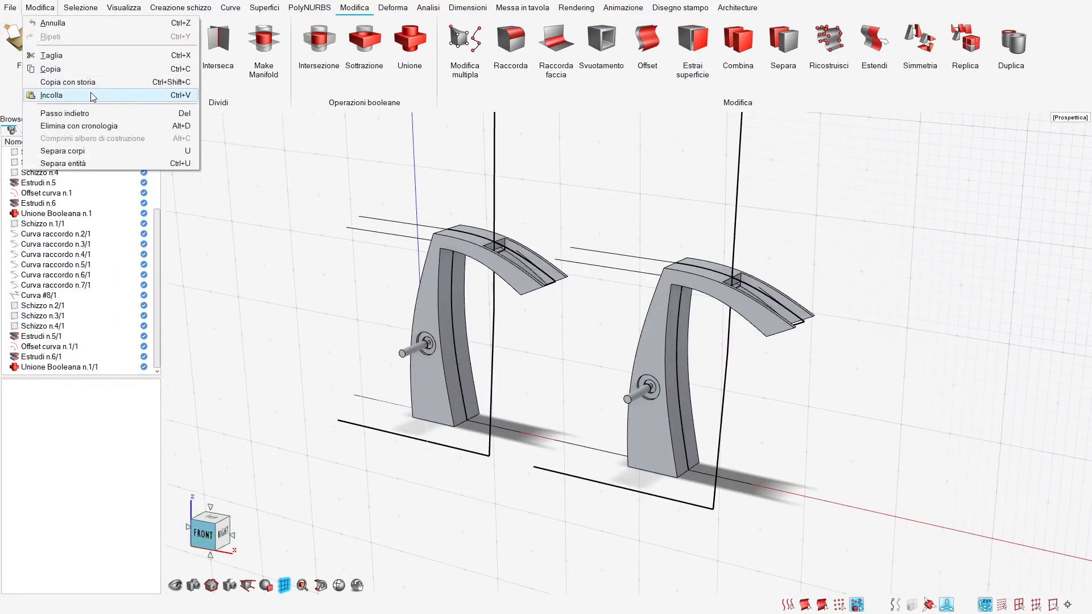
click(51, 95)
drag(491, 244, 961, 336)
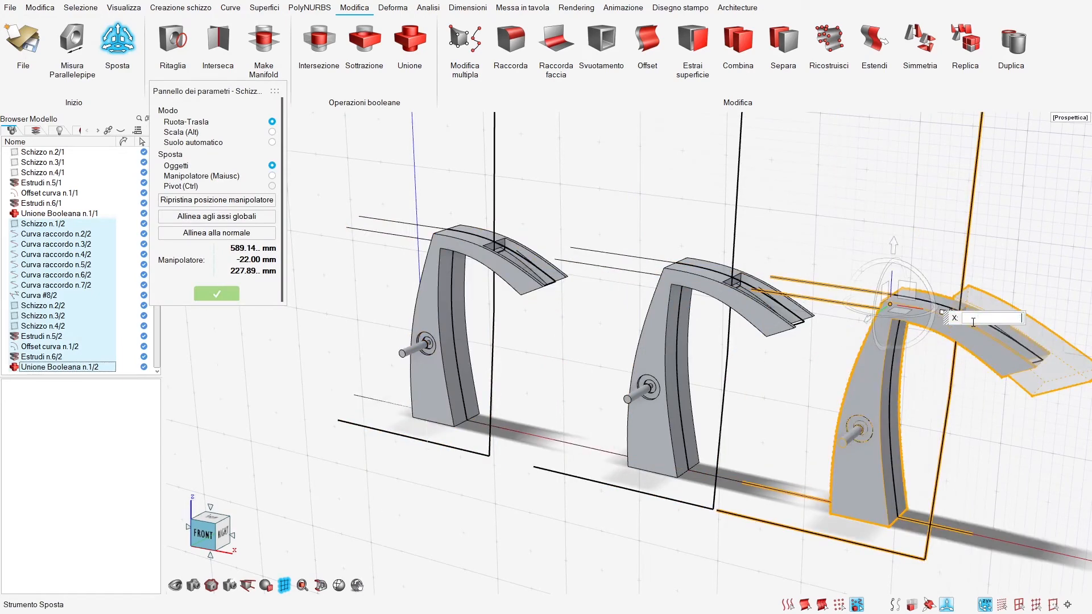
click(813, 206)
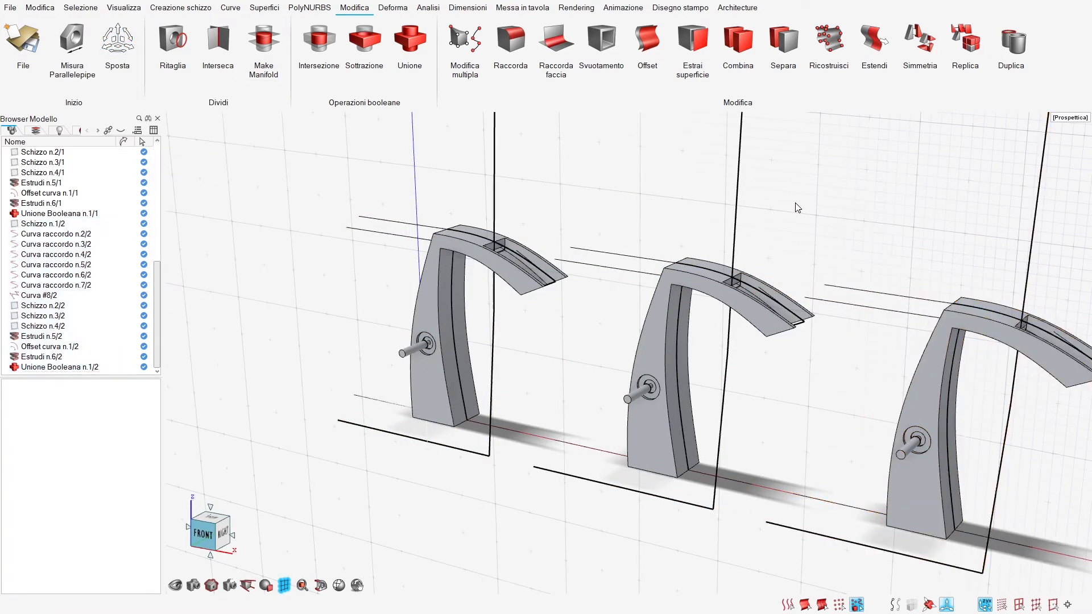
Step: Move the upper end point of the middle faucet's cutting curve forward so it slants toward the spout tip
right_drag(819, 247, 745, 251)
scroll(676, 299, up, 4)
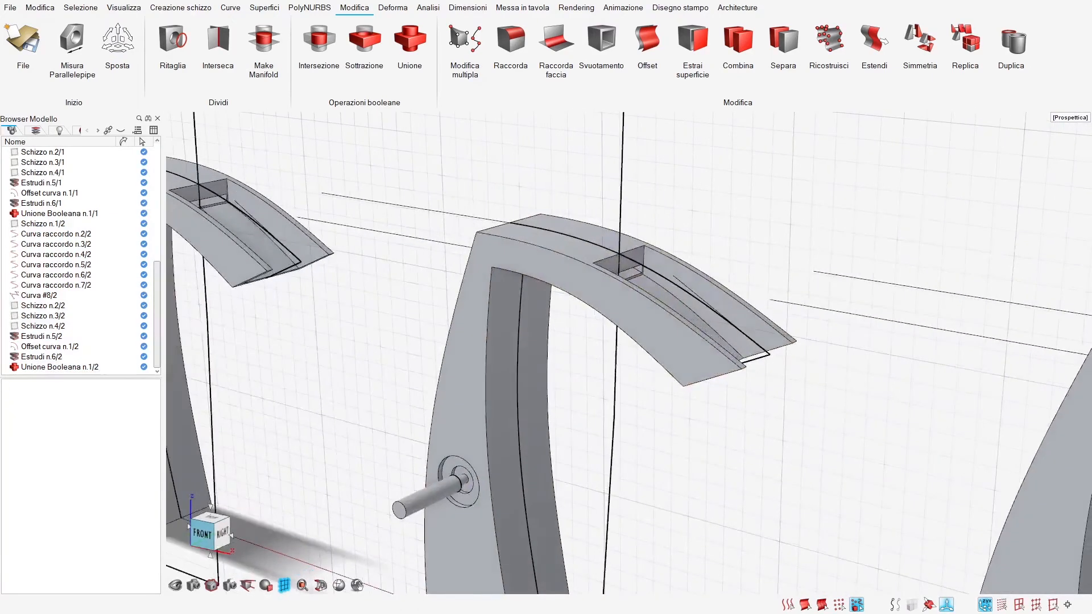
double_click(610, 218)
scroll(609, 222, down, 5)
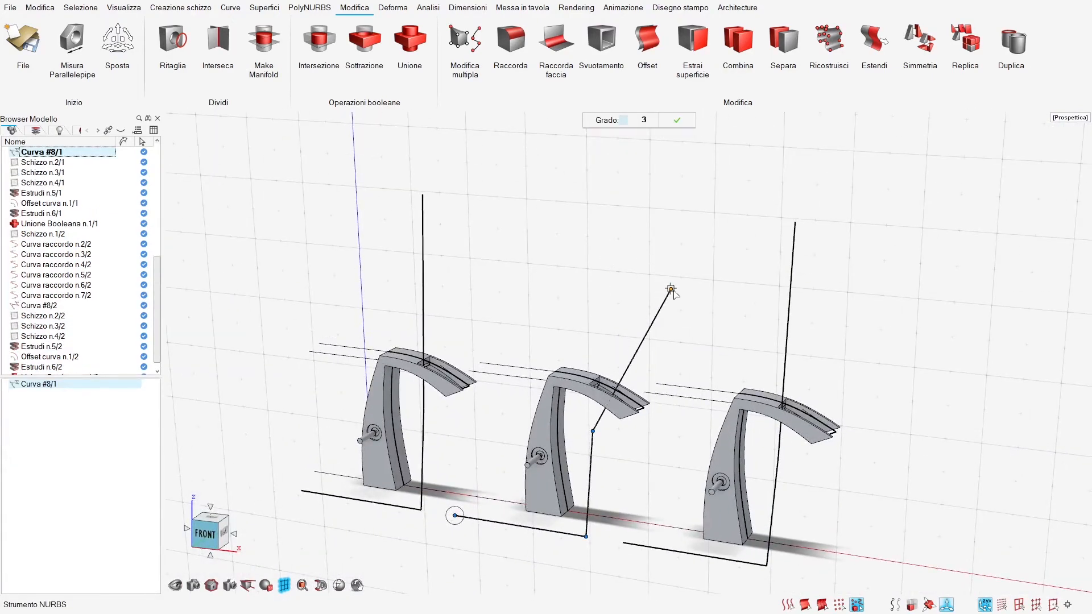
click(758, 326)
Step: Move the upper end point of the third faucet's cutting curve backward so it slants toward the body
middle_drag(758, 327, 715, 326)
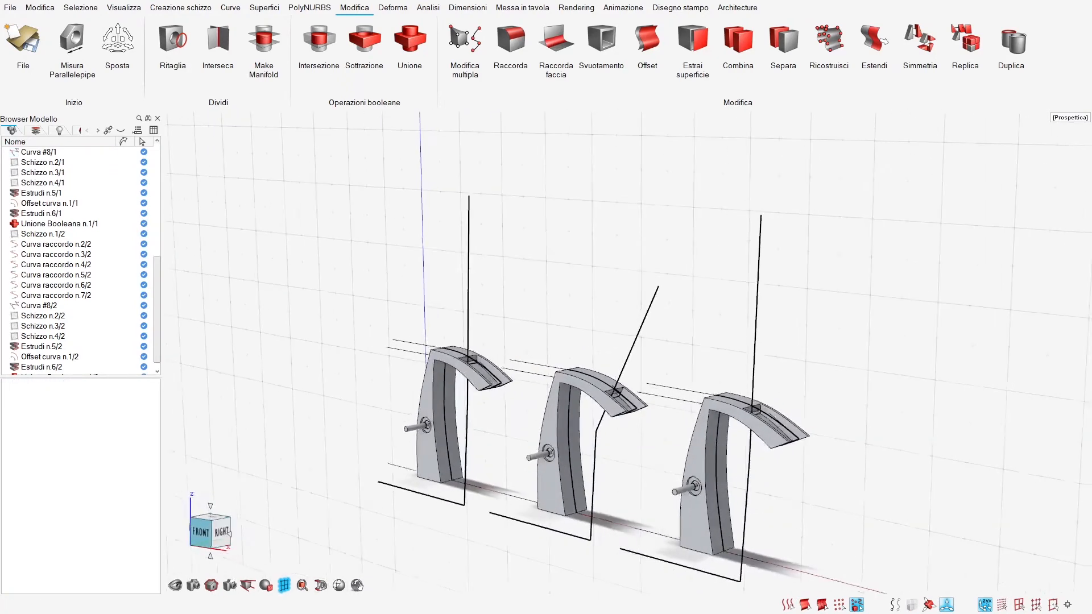
double_click(760, 312)
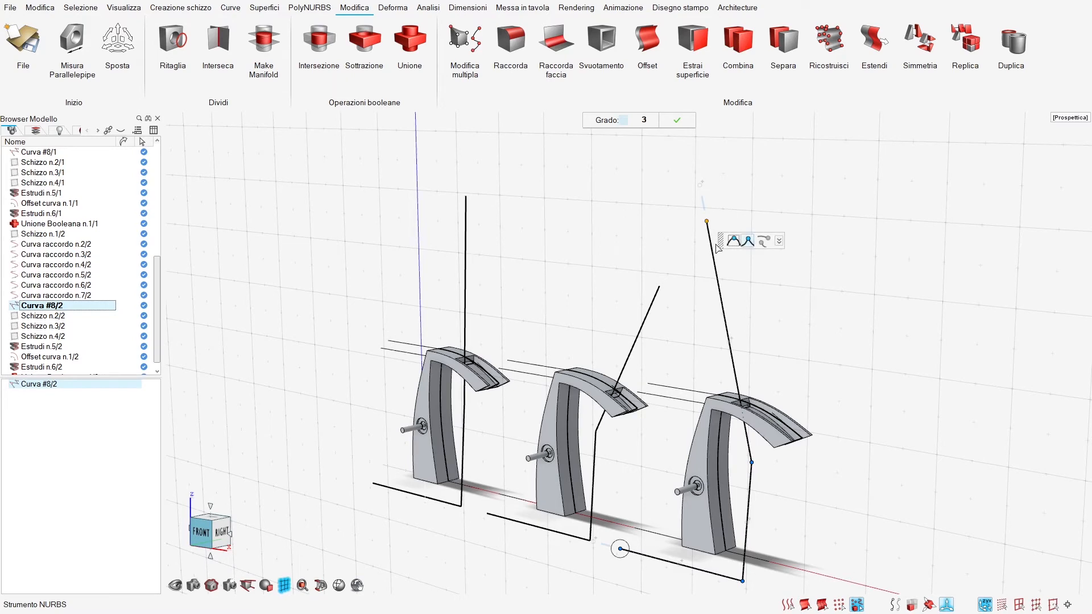
scroll(707, 222, up, 5)
mouse_move(654, 434)
middle_down()
mouse_move(580, 432)
mouse_move(673, 432)
middle_up()
Step: Open the surface offset in the middle faucet's construction history and set its global offset to 7 mm
double_click(608, 395)
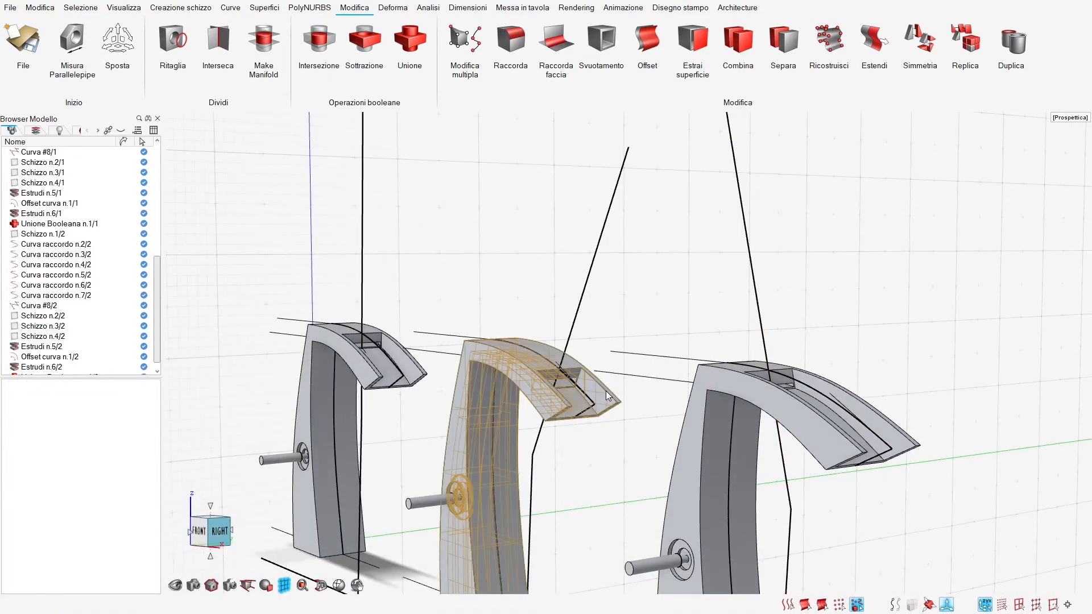
click(11, 396)
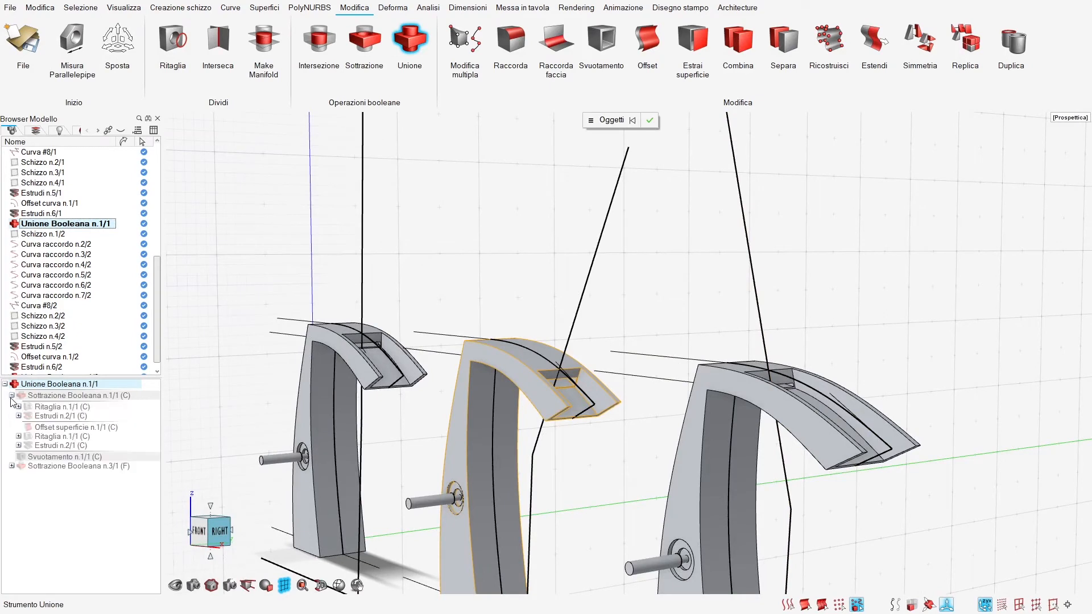
double_click(44, 430)
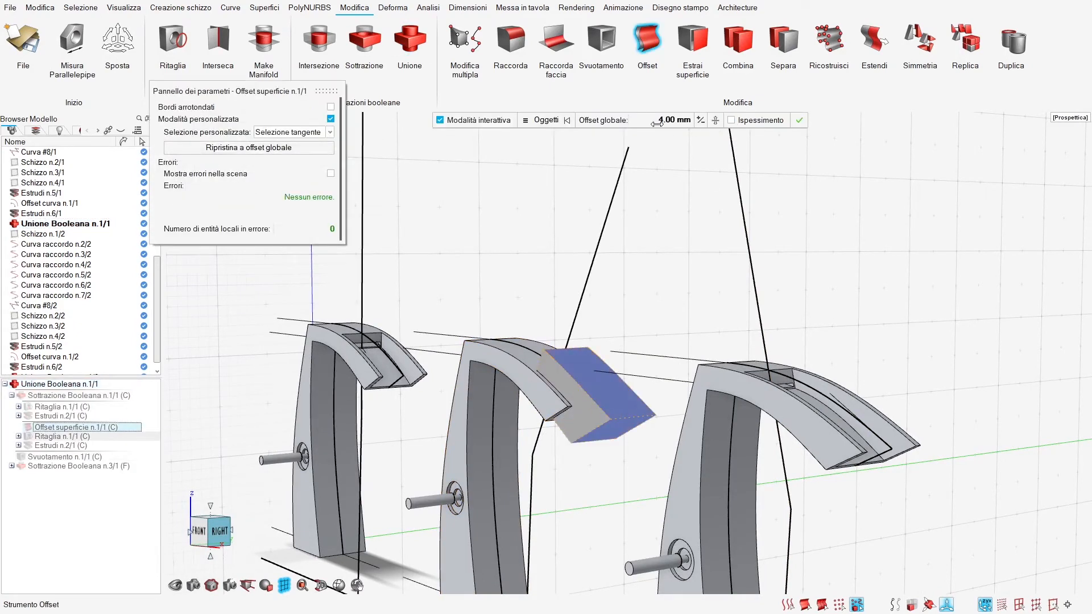
text(5)
key(Return)
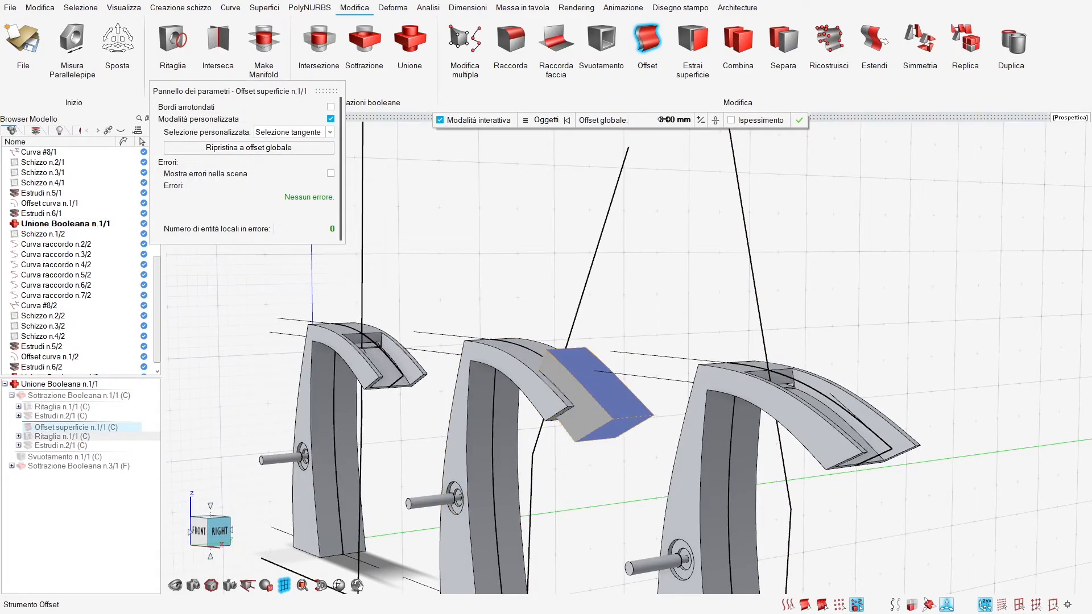
text(7)
key(Return)
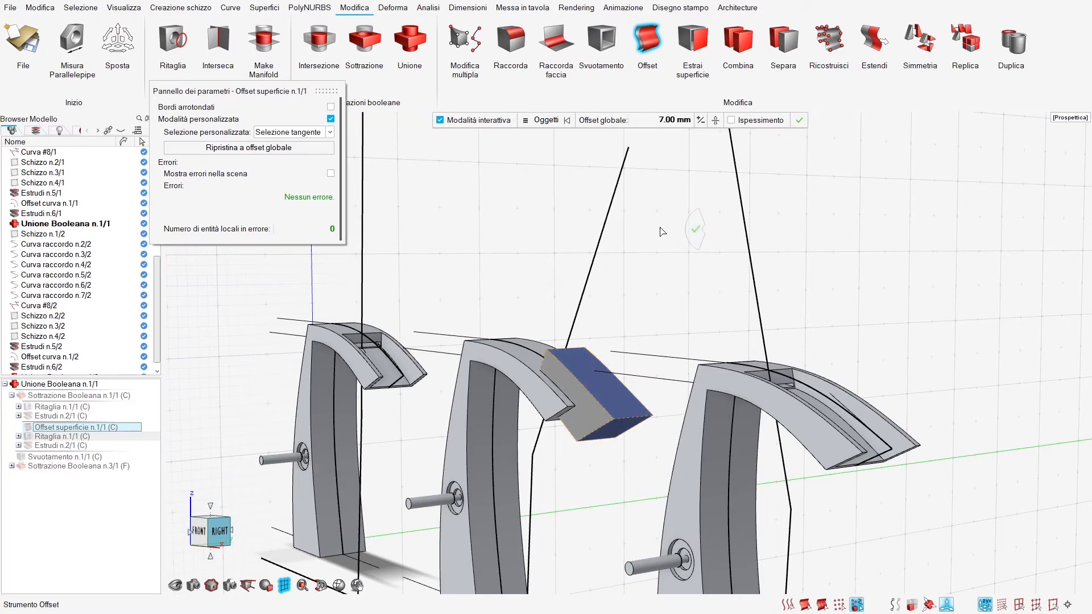
right_click(671, 292)
Step: Edit the handle circle sketch of the third faucet and set the circle's diameter to 32 mm
middle_drag(671, 292, 717, 276)
middle_drag(393, 361, 341, 375)
middle_drag(773, 423, 861, 434)
scroll(874, 436, up, 3)
double_click(861, 434)
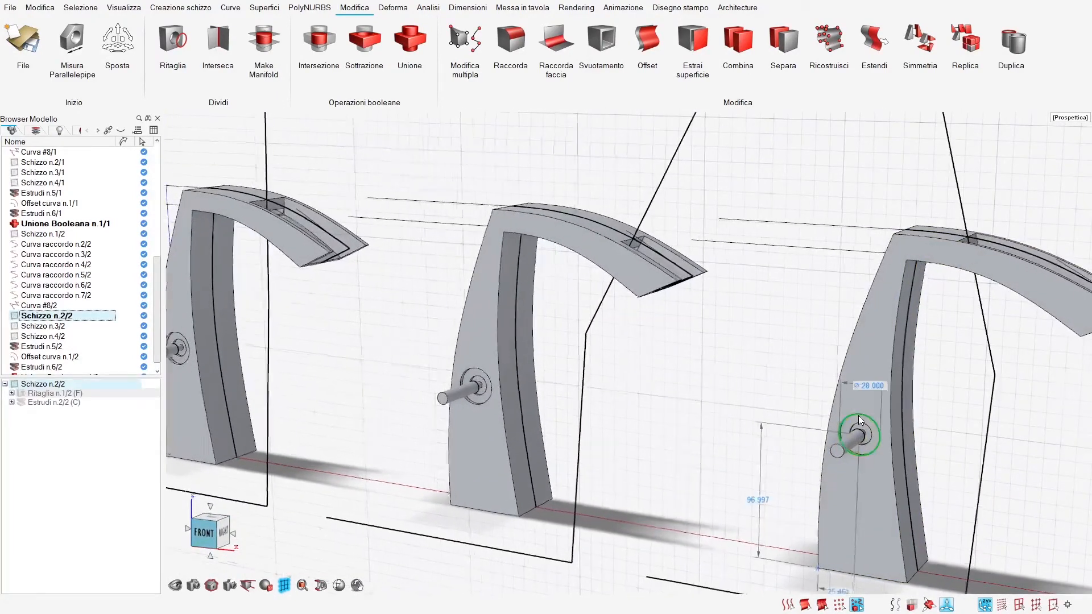
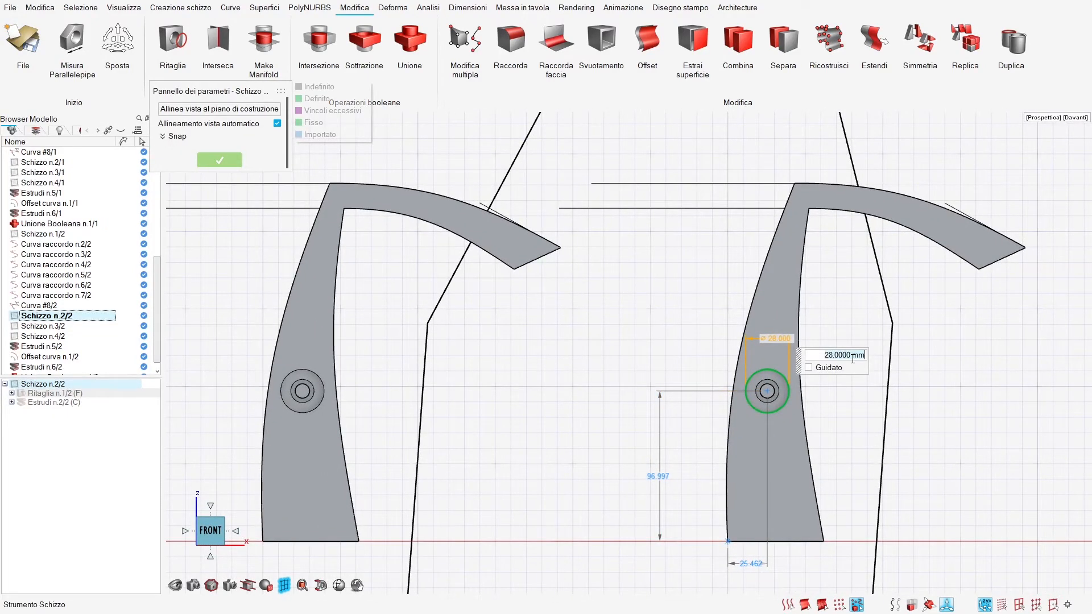
middle_drag(807, 393, 736, 409)
scroll(737, 410, up, 3)
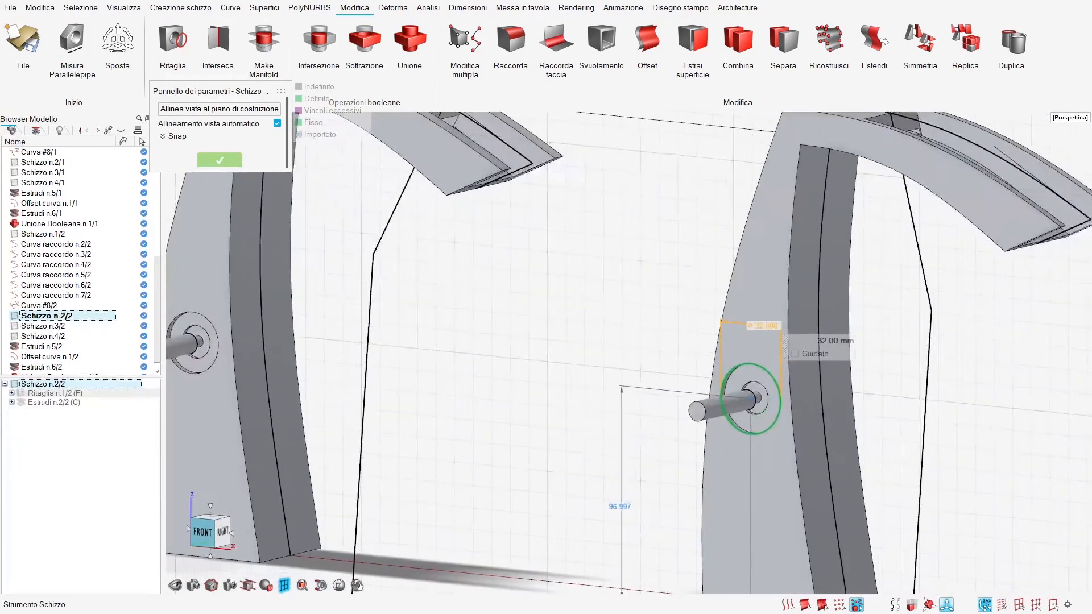
key(Escape)
key(Escape)
Step: In the middle faucet's profile sketch, set the upper lines' vertical spacing to 42 mm and the horizontal offset between their ends to 14 mm
mouse_move(568, 404)
right_down()
mouse_move(548, 374)
mouse_move(723, 546)
right_up()
scroll(328, 240, up, 2)
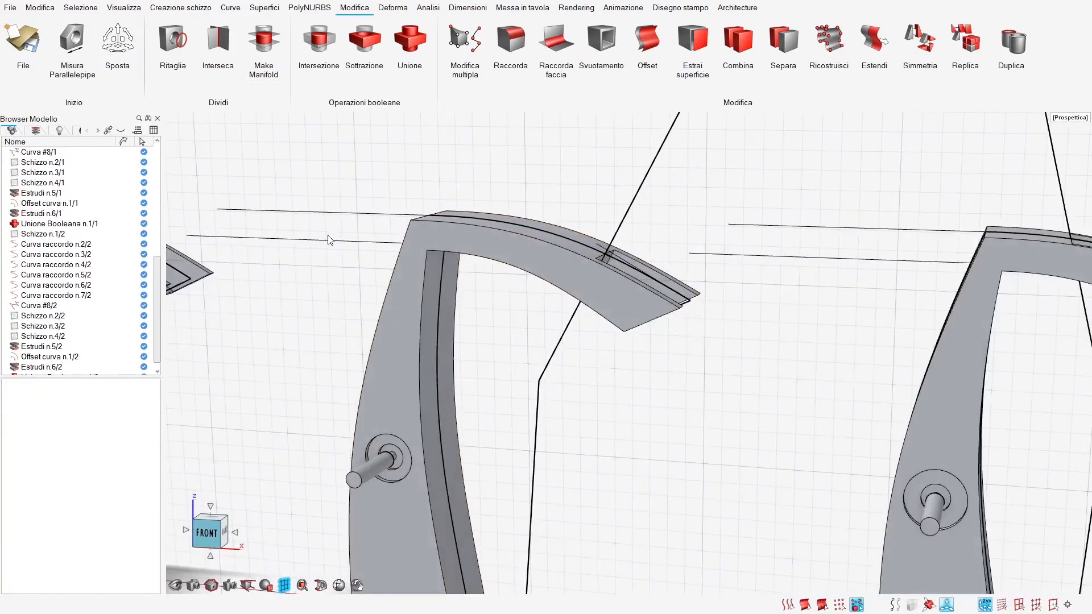
double_click(327, 243)
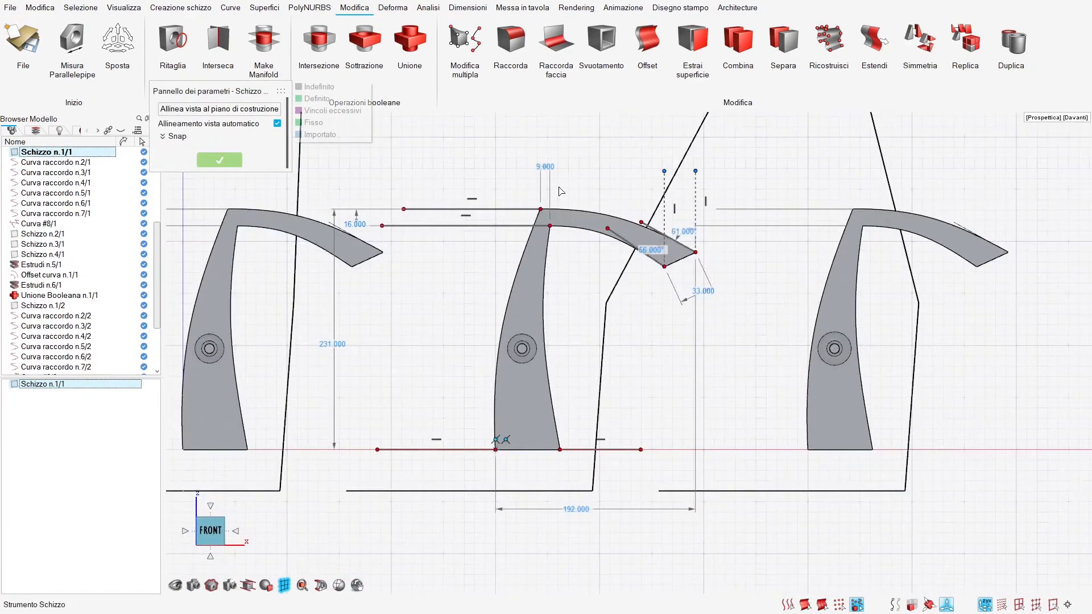
click(544, 168)
scroll(593, 186, up, 3)
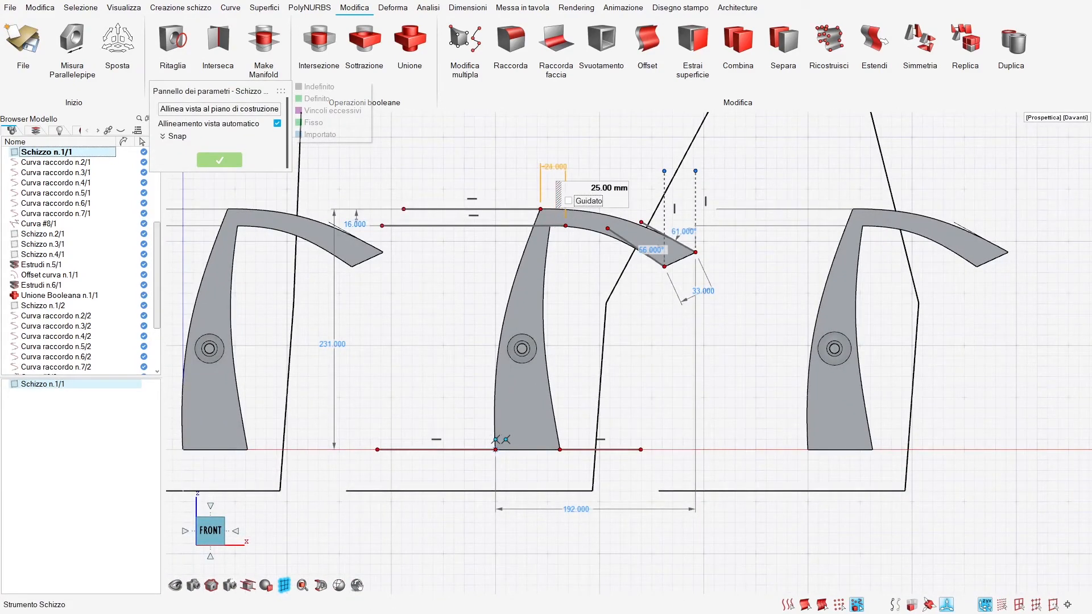
click(358, 226)
scroll(359, 226, up, 14)
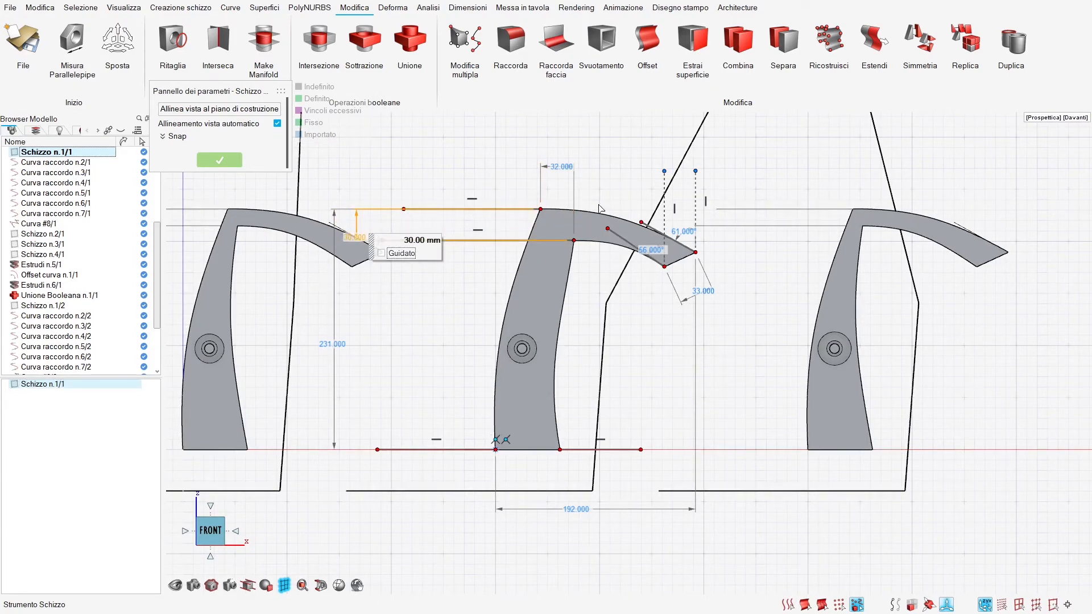
click(563, 167)
scroll(563, 168, down, 10)
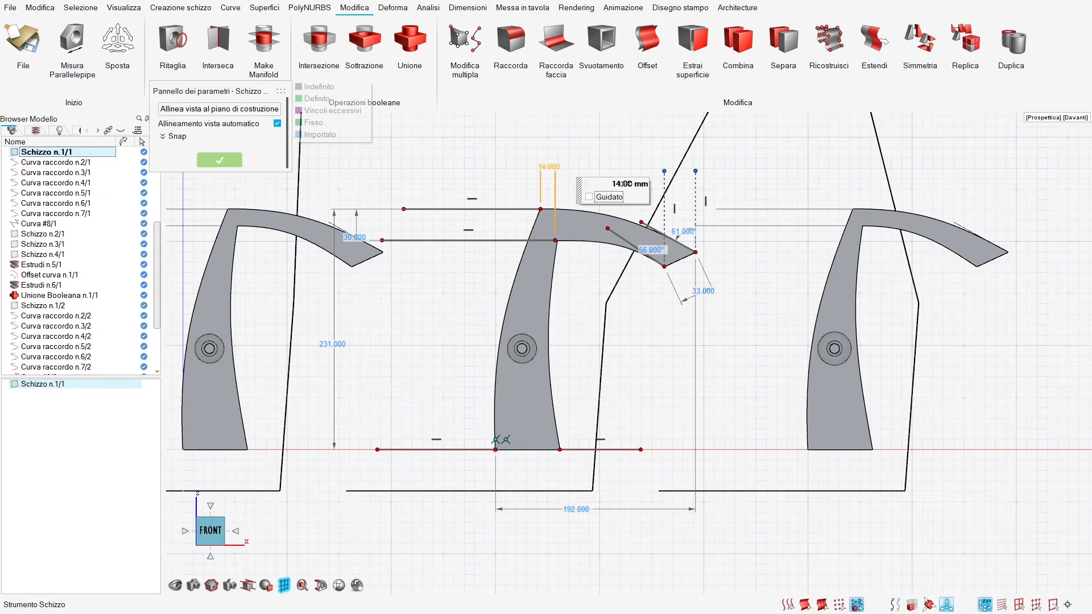
scroll(413, 262, up, 10)
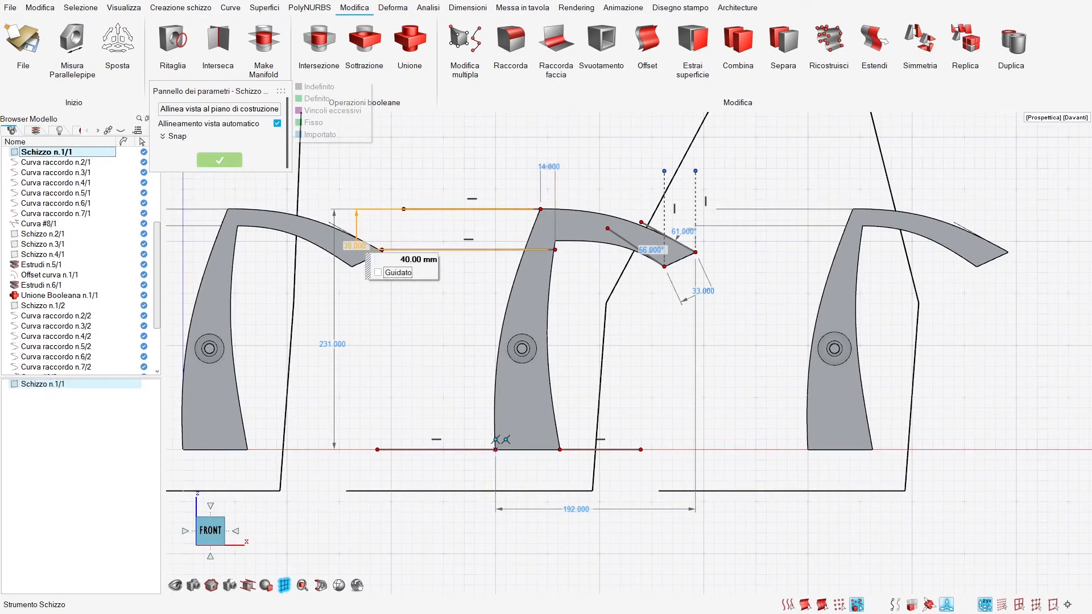
click(598, 172)
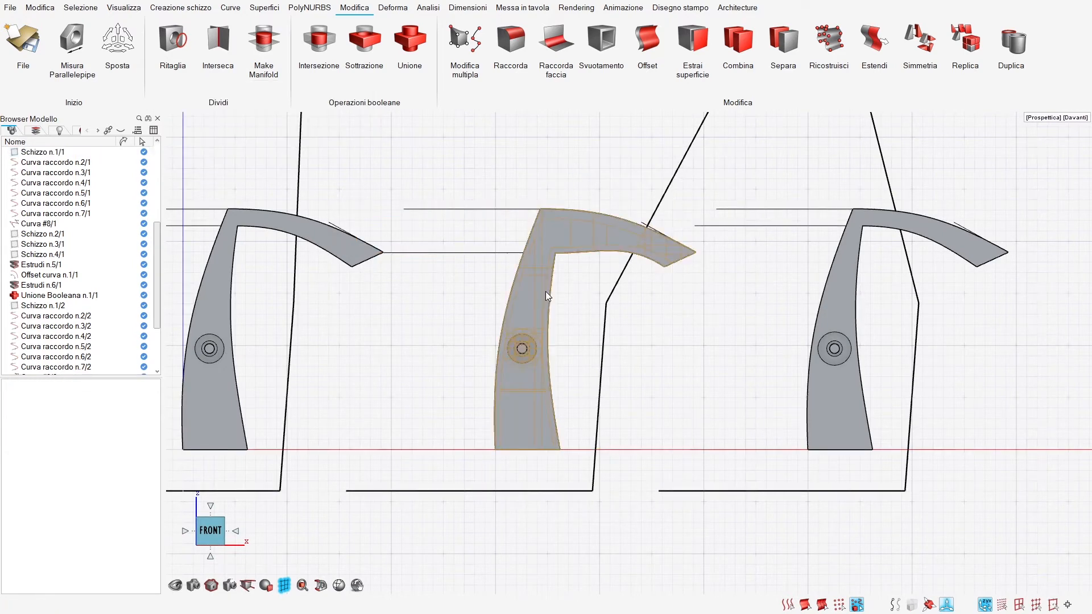
middle_drag(545, 291, 708, 302)
double_click(581, 227)
right_click(709, 301)
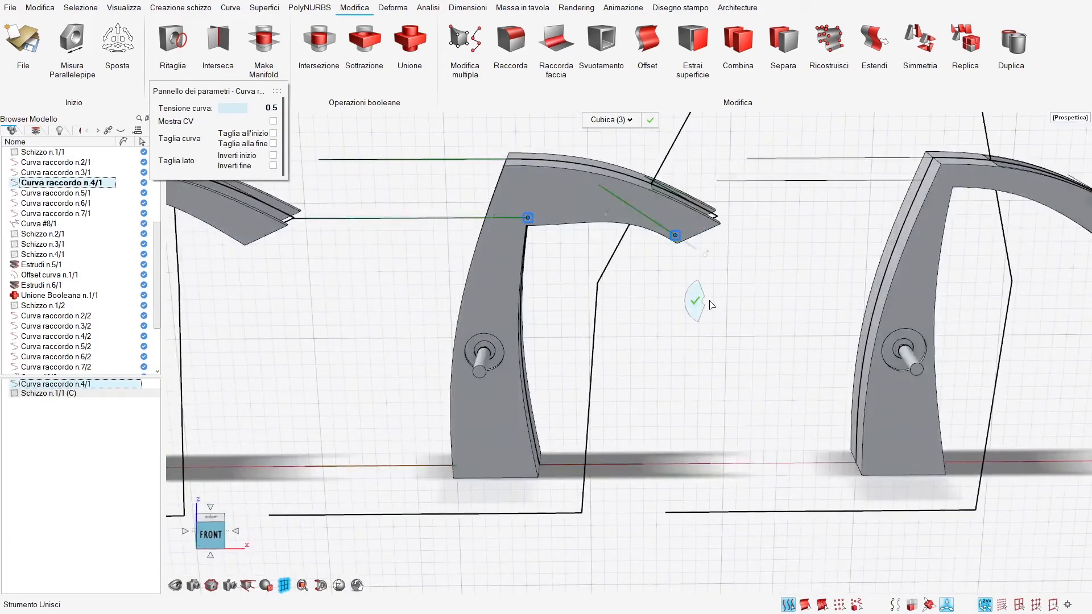
click(695, 301)
Step: Reopen the middle faucet's profile sketch and set the length of the slanted spout tip edge to 57 mm
double_click(427, 221)
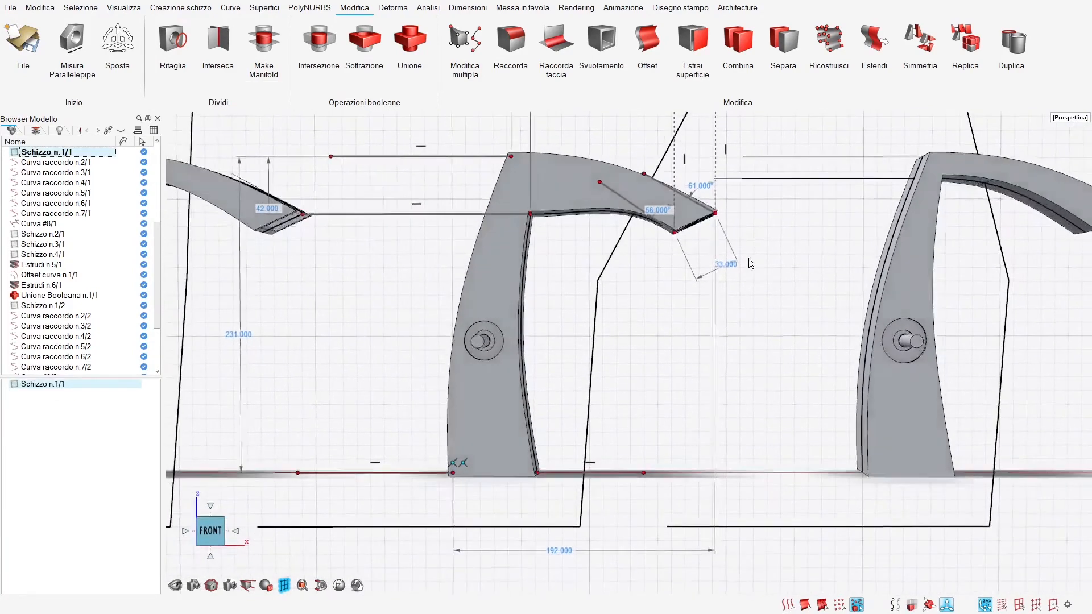
click(725, 265)
click(780, 282)
text(38)
key(Return)
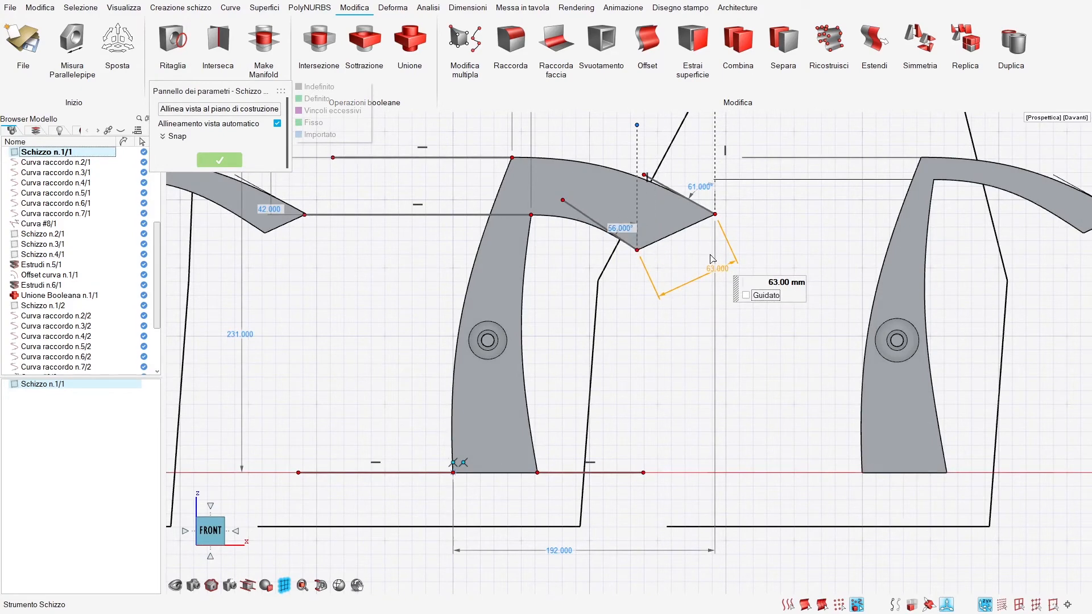
text(57)
key(Return)
middle_drag(762, 318, 734, 338)
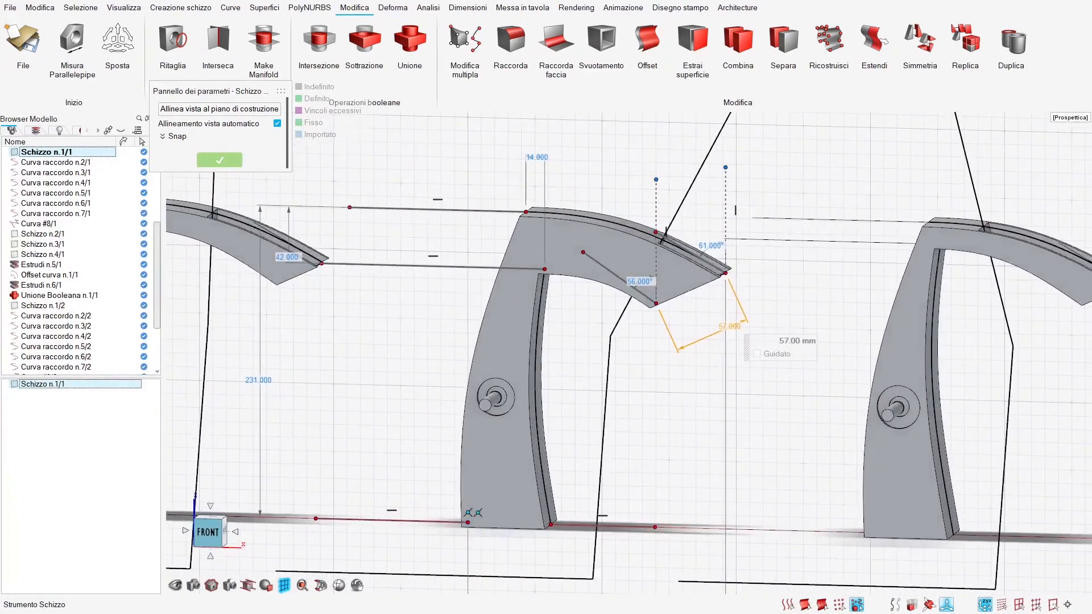
Step: Widen the middle faucet's base by moving its inner end point outward, and set the spout's lower guide line angle to 49 degrees
click(203, 536)
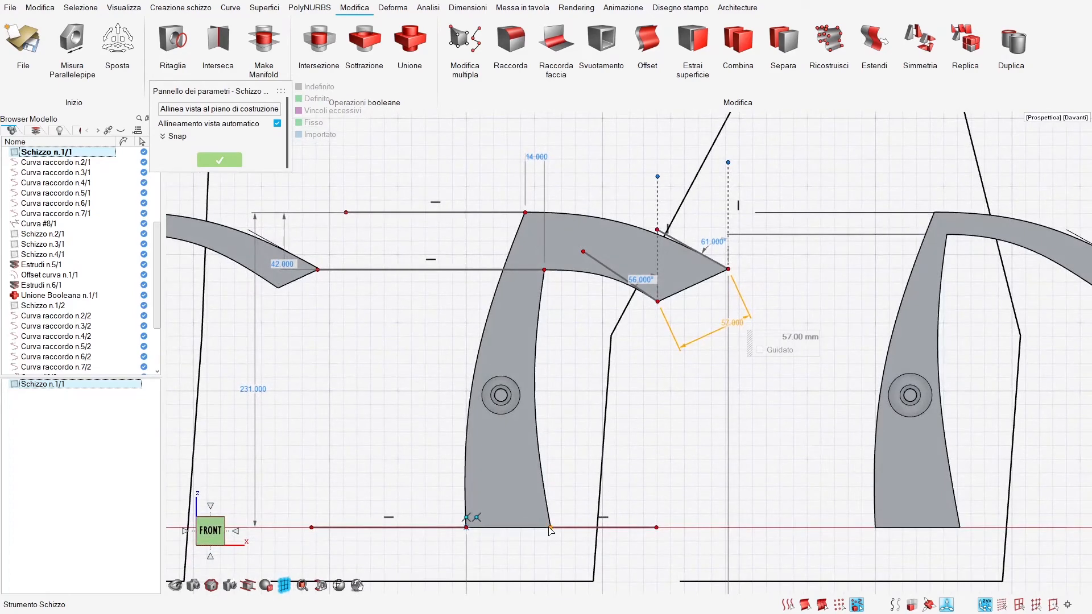
drag(574, 526, 575, 527)
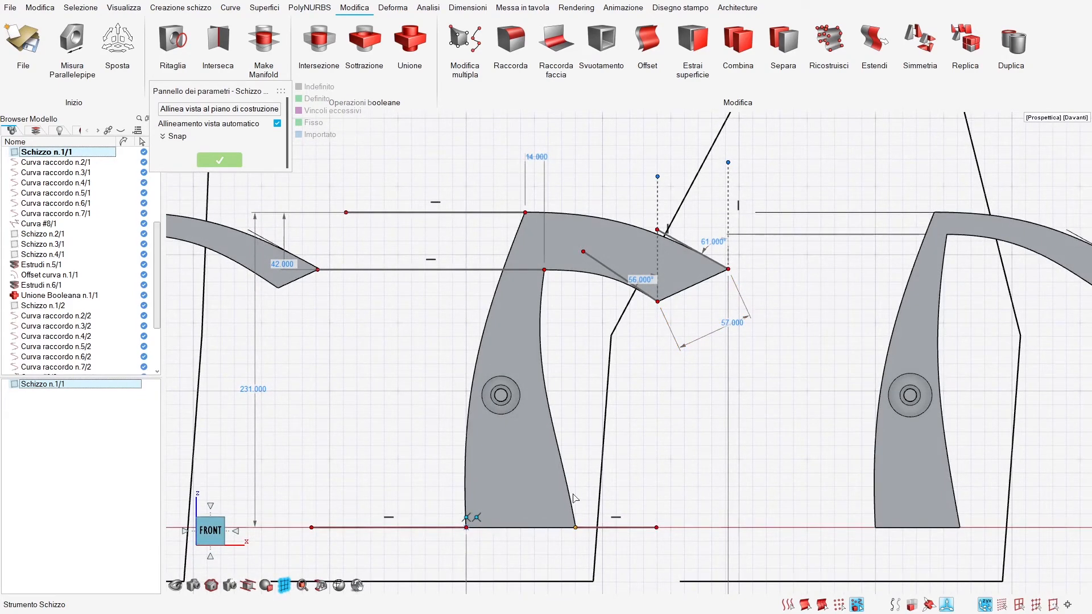
click(644, 281)
text(55)
key(Return)
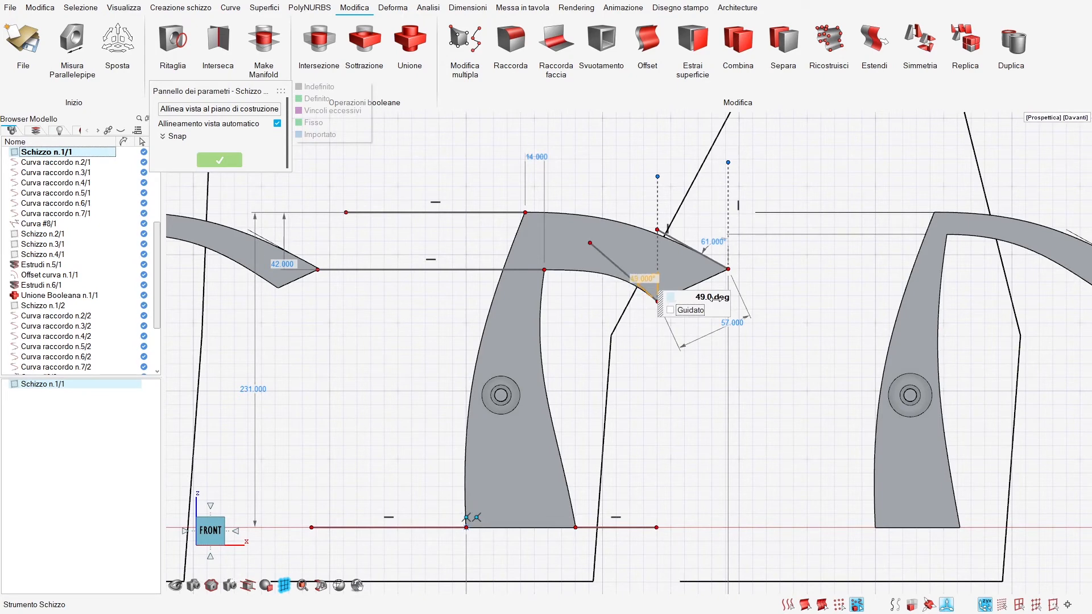
right_click(694, 446)
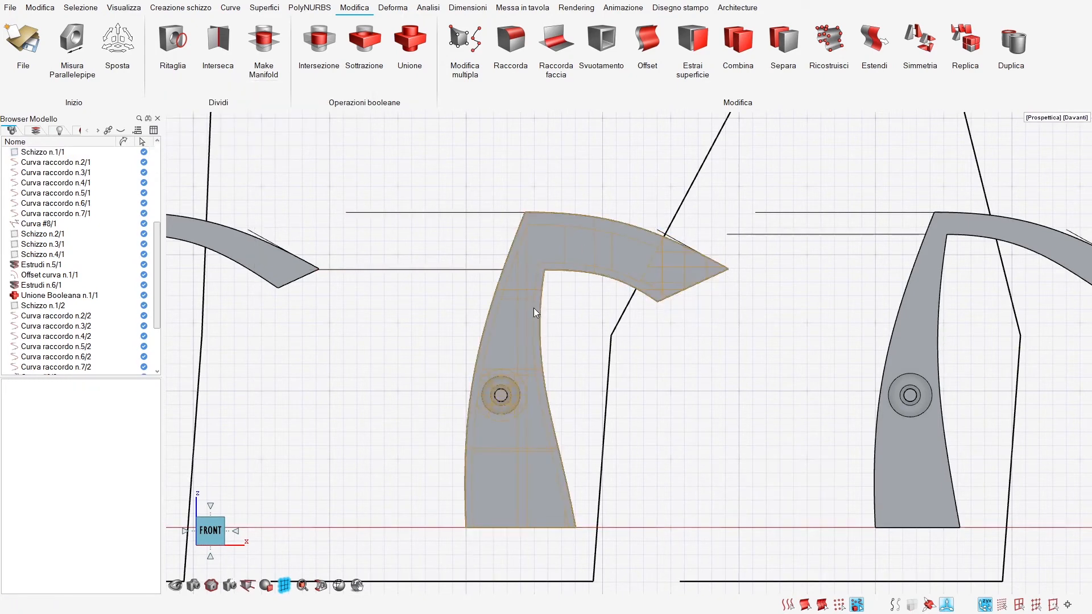
Step: Edit the blend curve on the inner side of the middle faucet's body and lengthen its lower tangent to bow the curve more
middle_drag(586, 417, 553, 416)
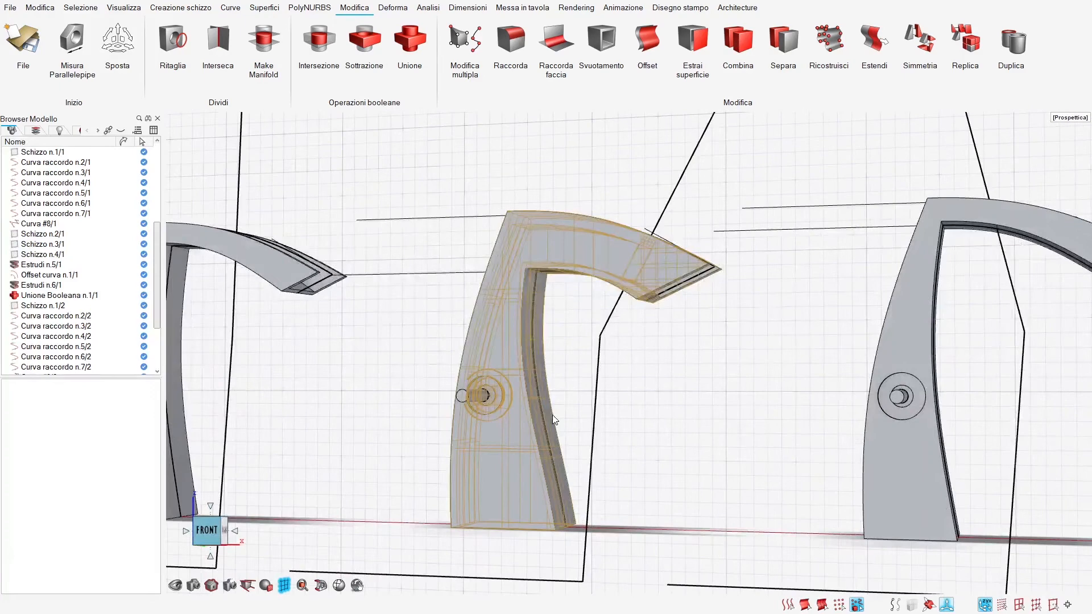
double_click(548, 445)
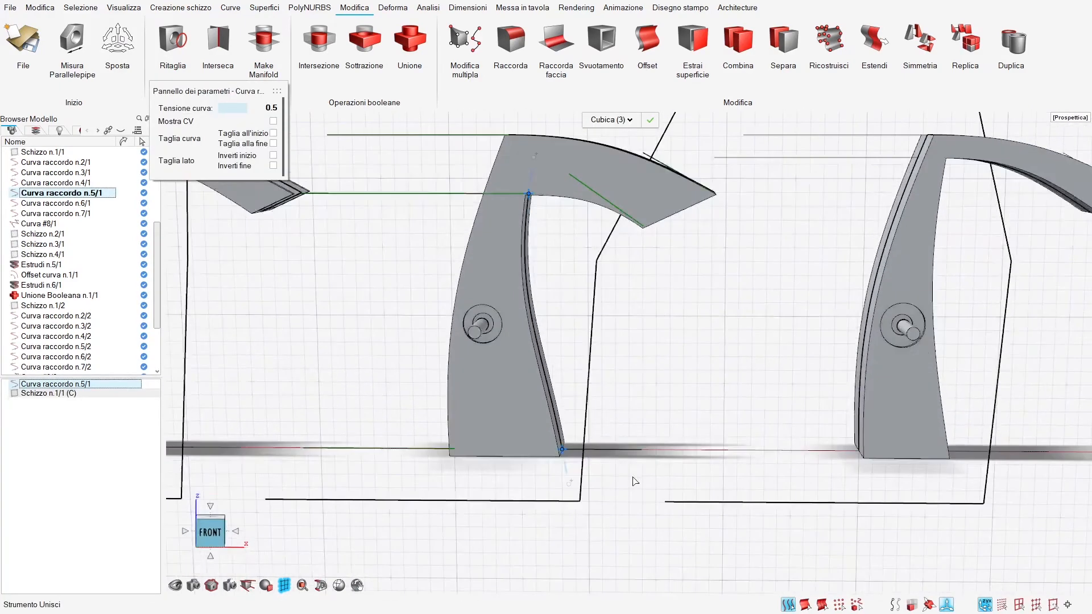
click(563, 450)
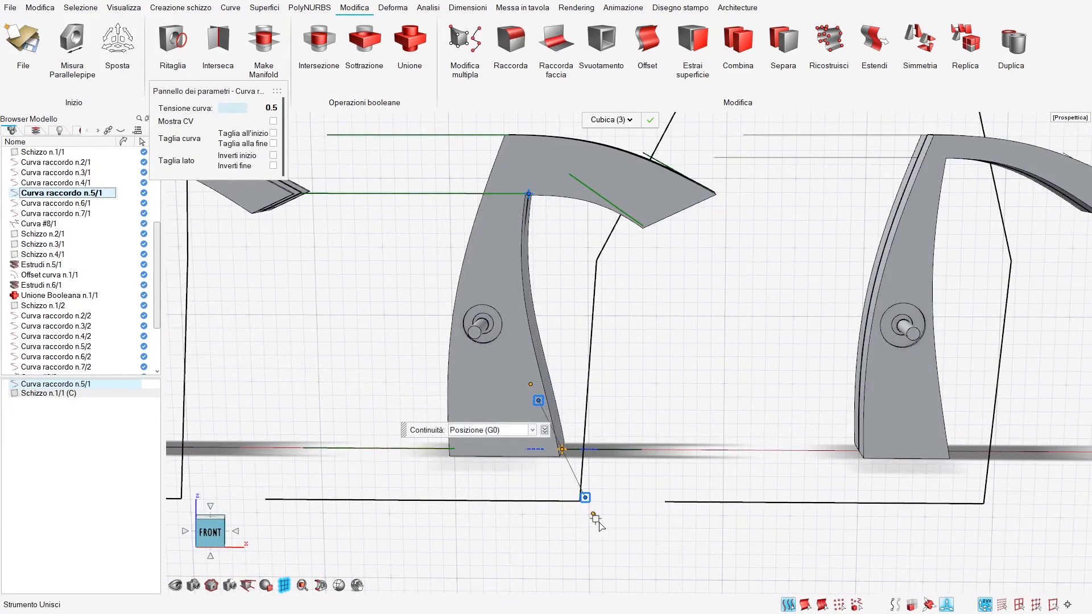
drag(599, 522, 599, 522)
right_drag(578, 222, 592, 309)
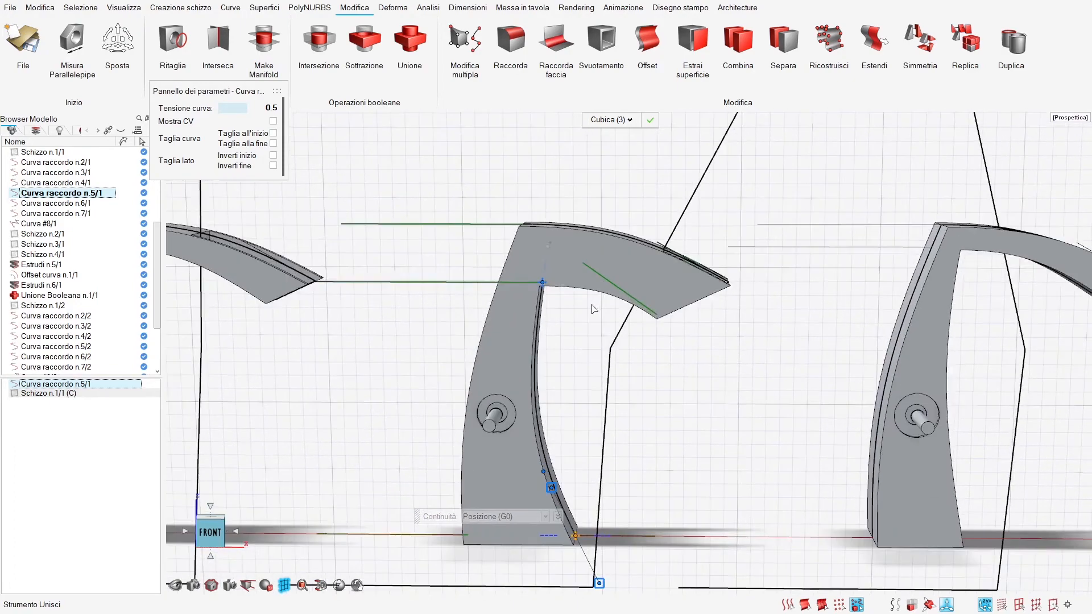
key(space)
Step: Open the third faucet's profile sketch and set its overall height to 243 mm
middle_drag(592, 309, 573, 255)
double_click(566, 248)
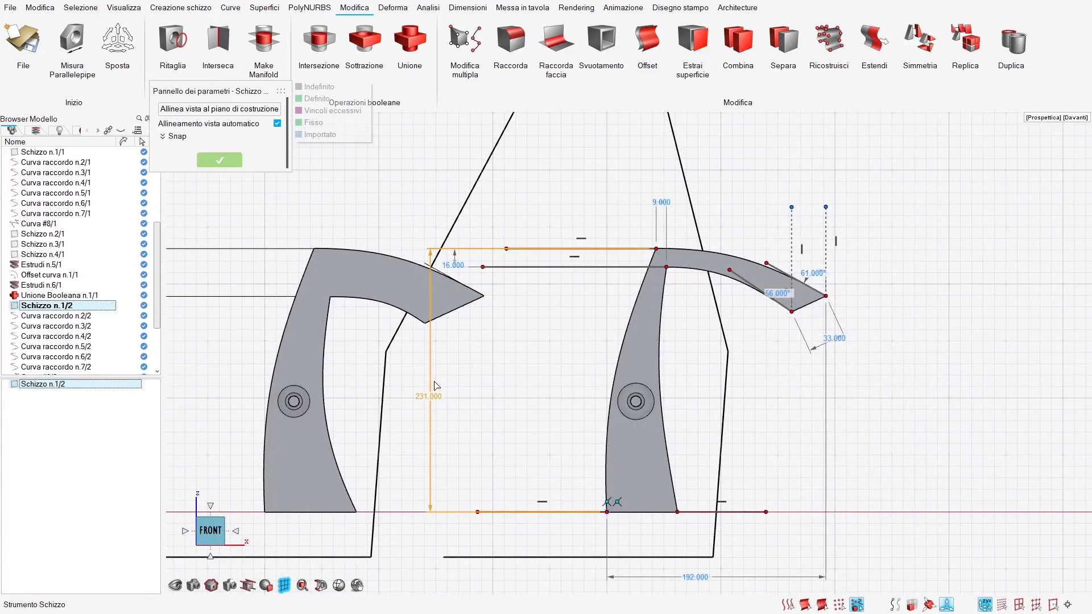
click(438, 400)
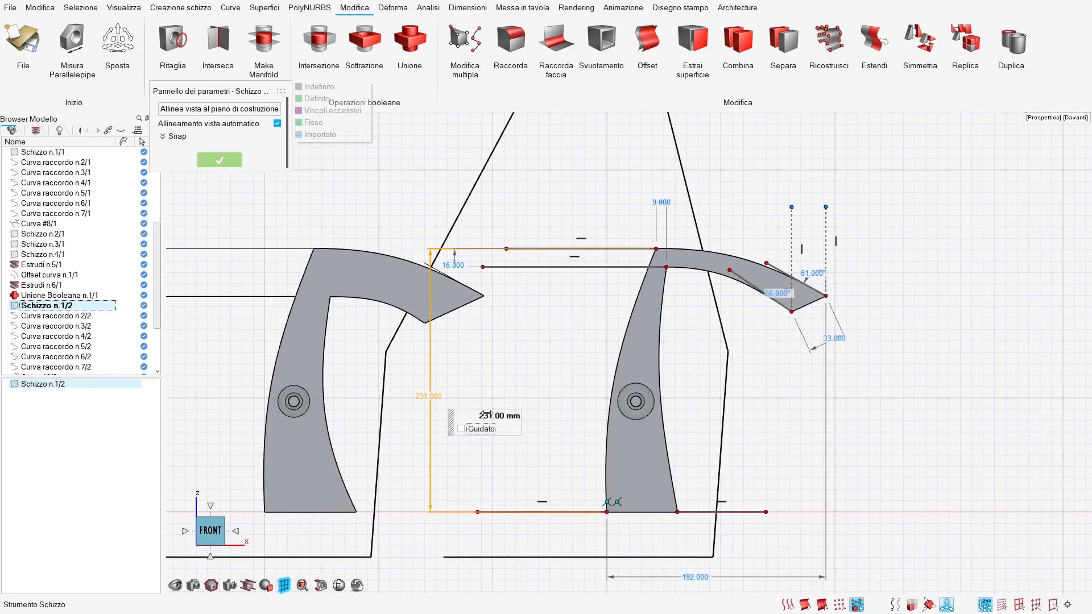
scroll(491, 416, up, 11)
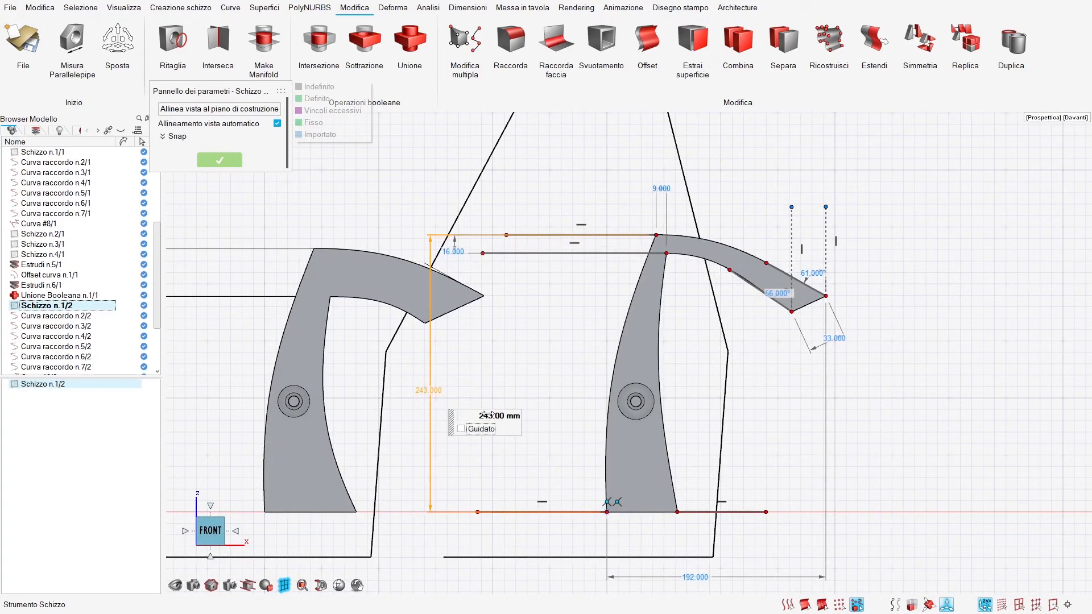
Step: Select both end points of the third faucet's spout tip edge and move them upward together
click(825, 295)
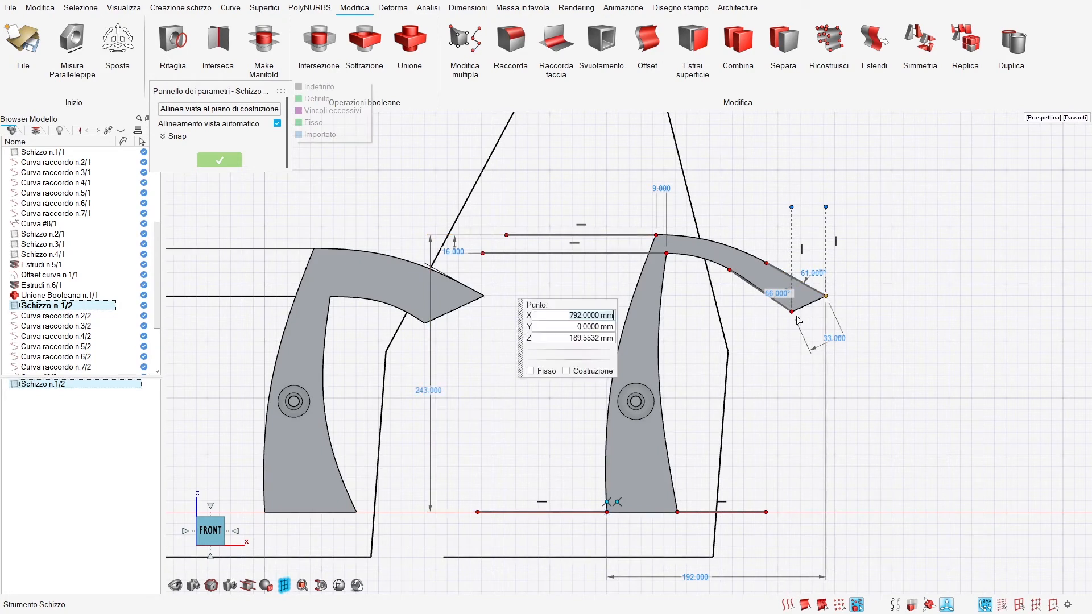
ctrl+click(792, 313)
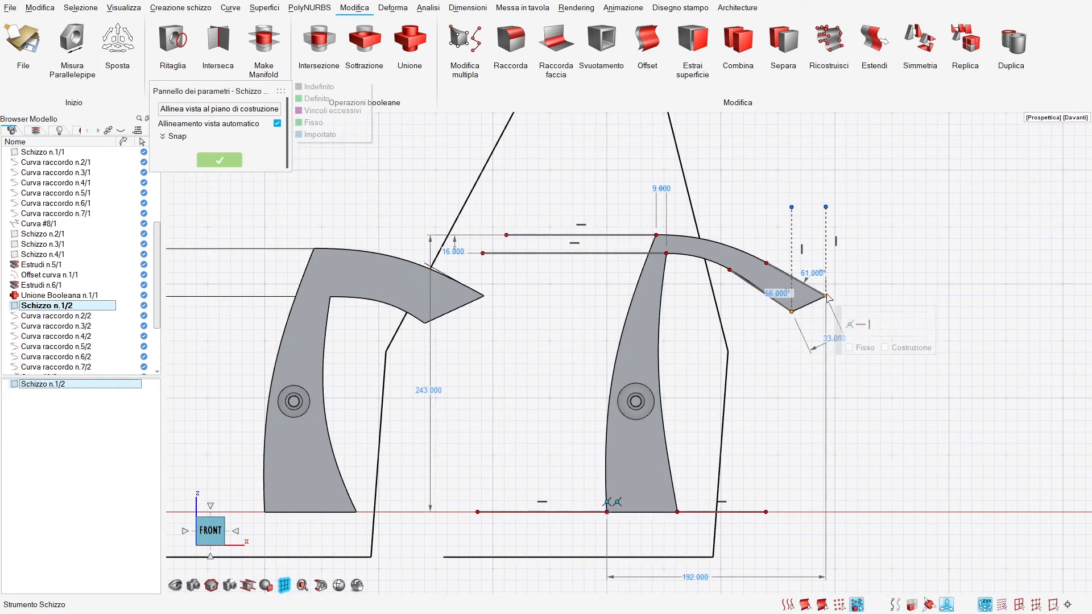
drag(832, 299, 832, 278)
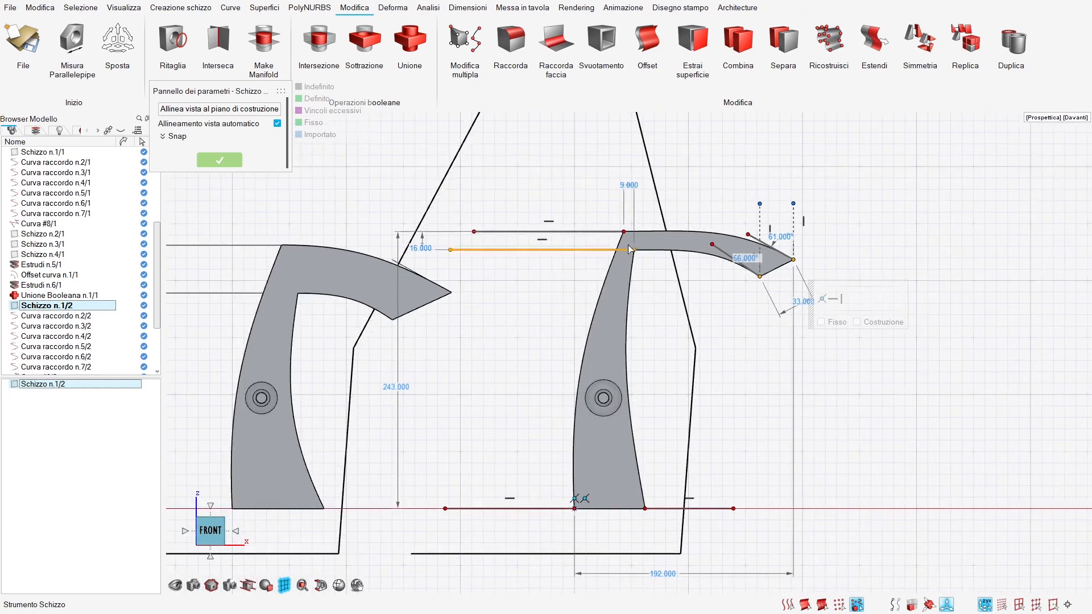
Step: Set the vertical spacing between the third faucet's two upper horizontal lines to 24 mm
double_click(422, 249)
key(Up)
key(Up)
key(Up)
key(Up)
key(Up)
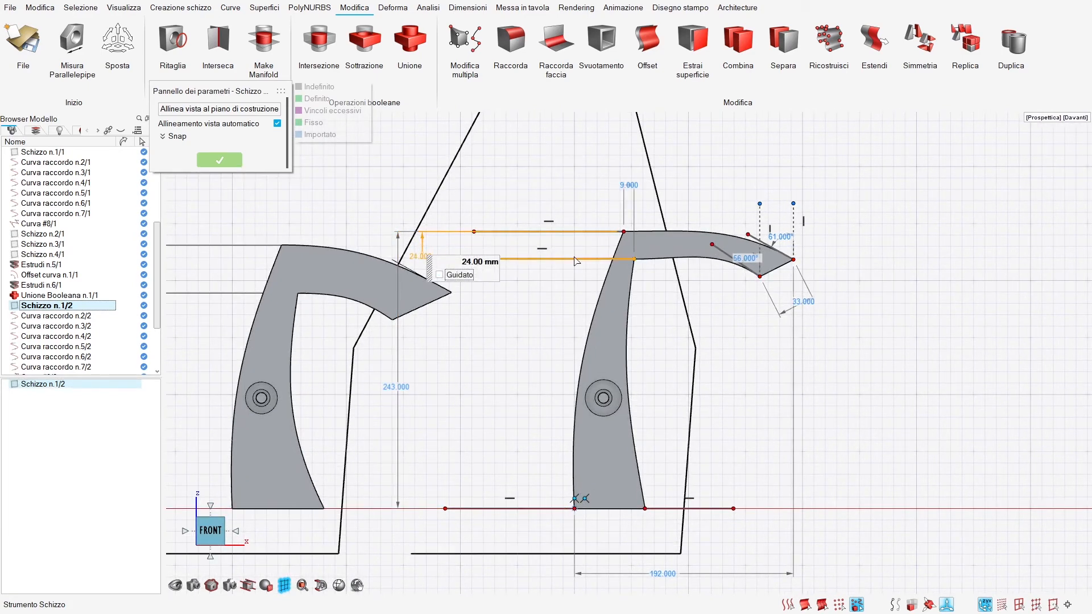
Step: Set the third faucet's spout tip edge to 51 mm and move the inner base end point outward to about X 719 mm
double_click(802, 302)
key(Up)
key(Up)
key(Up)
key(Up)
key(Up)
key(Up)
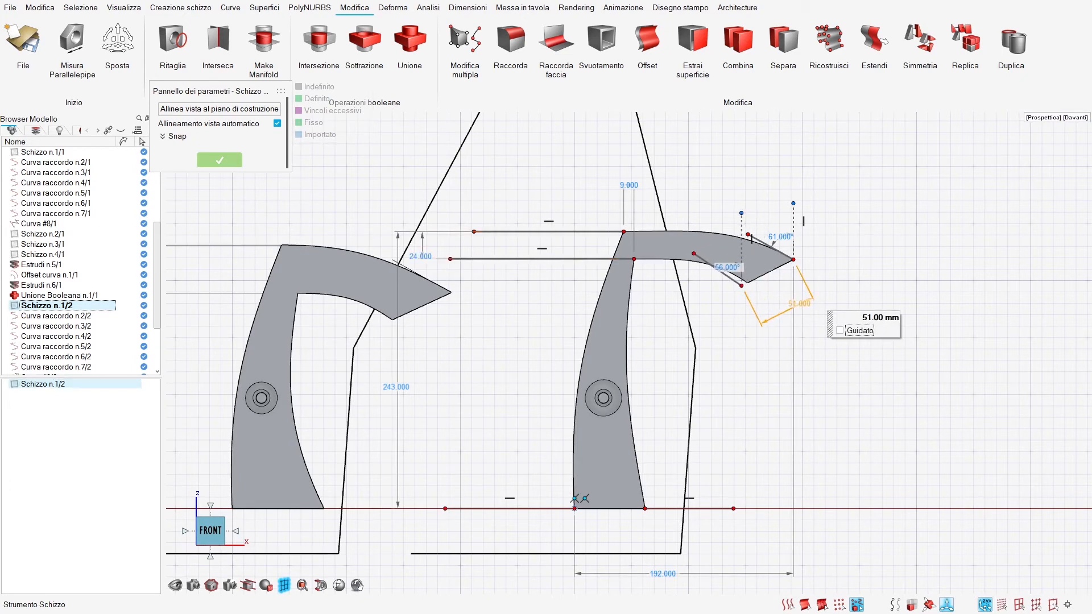
right_drag(658, 471, 640, 429)
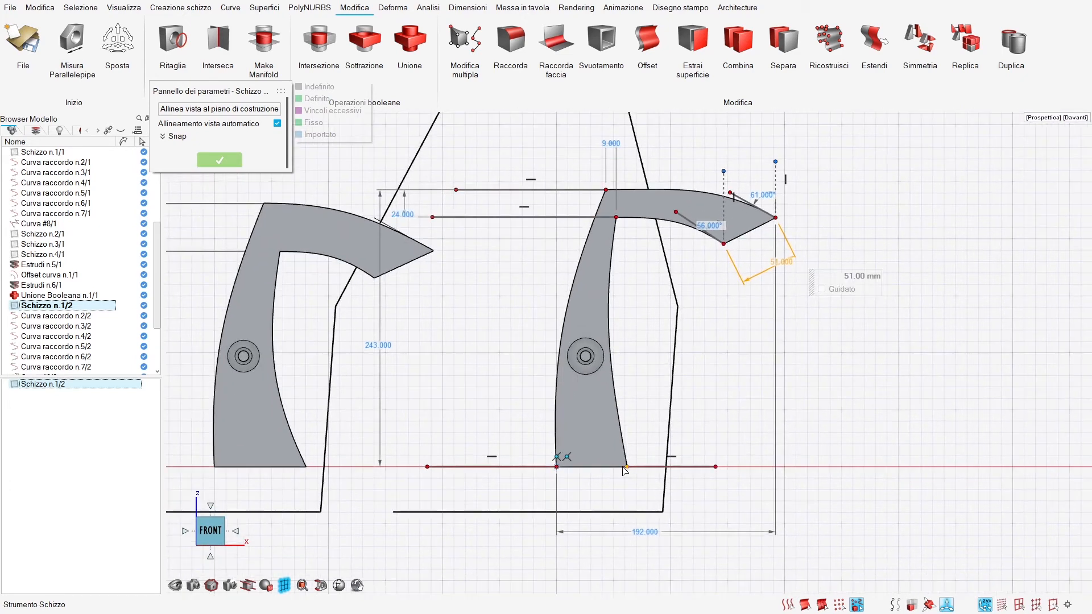
drag(627, 467, 693, 467)
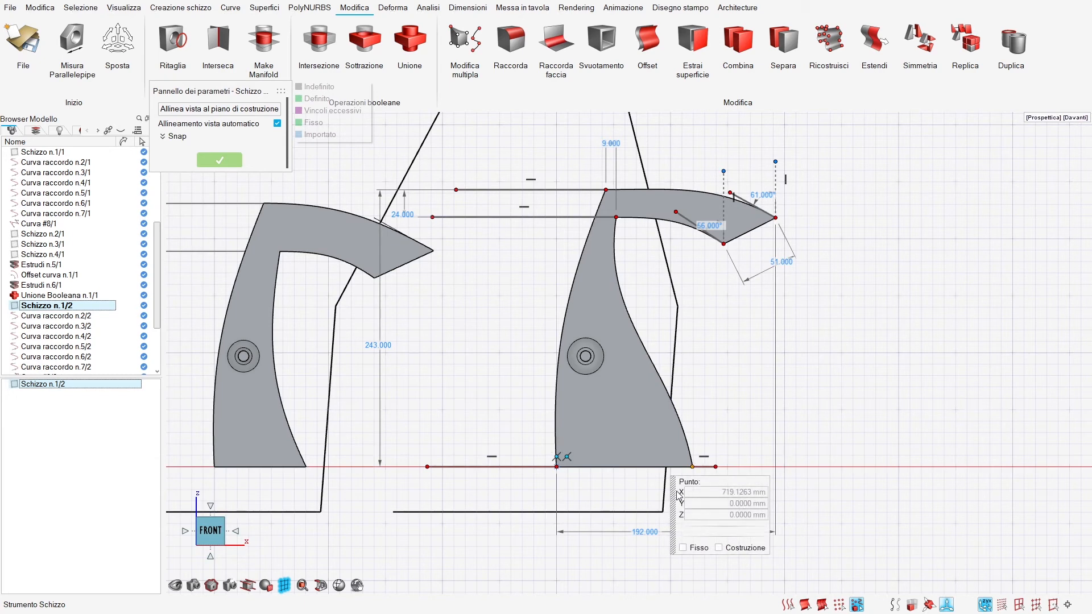
Step: Set the third faucet's overall width to 211 mm and the horizontal offset between the upper line ends to 23 mm
click(635, 538)
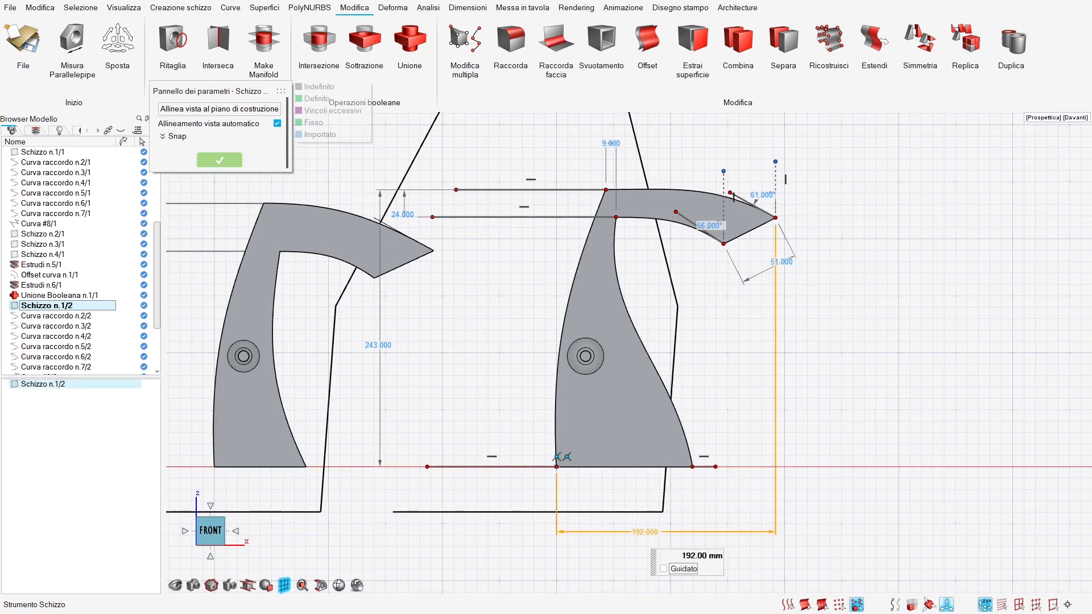
drag(685, 559, 707, 558)
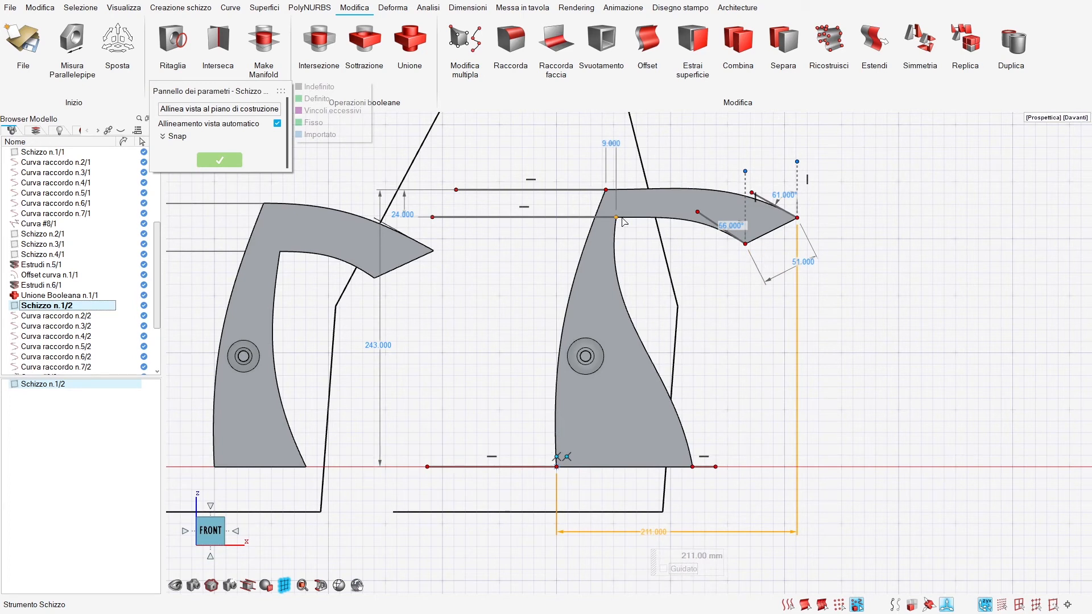
click(611, 144)
drag(661, 157, 676, 156)
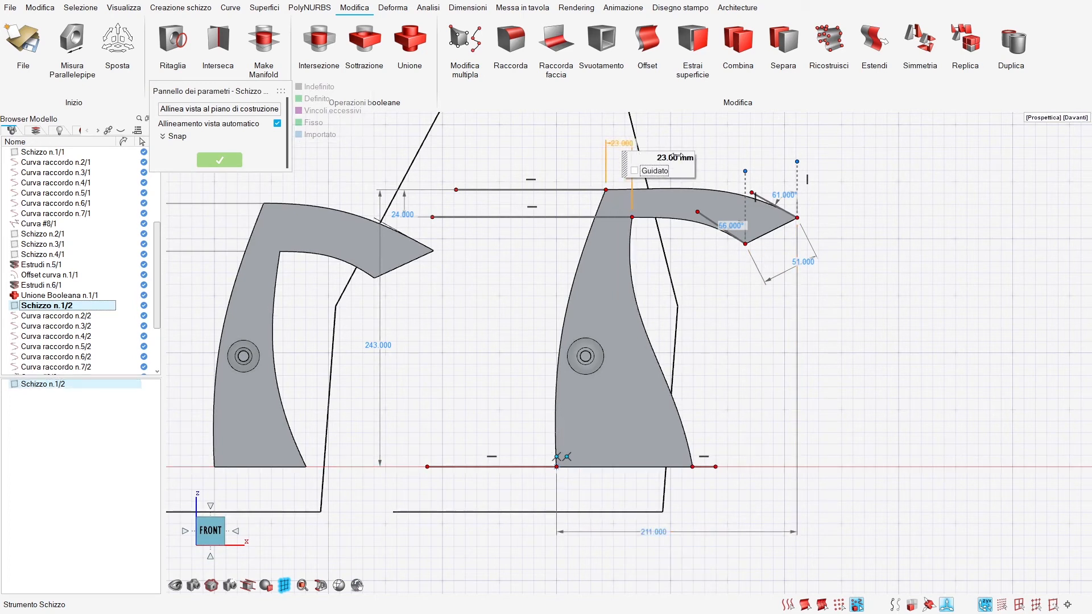
Step: Finish the sketch edit and adjust the lower tangent handle of the third faucet's inner body curve
right_click(724, 370)
middle_drag(732, 376, 652, 358)
double_click(639, 342)
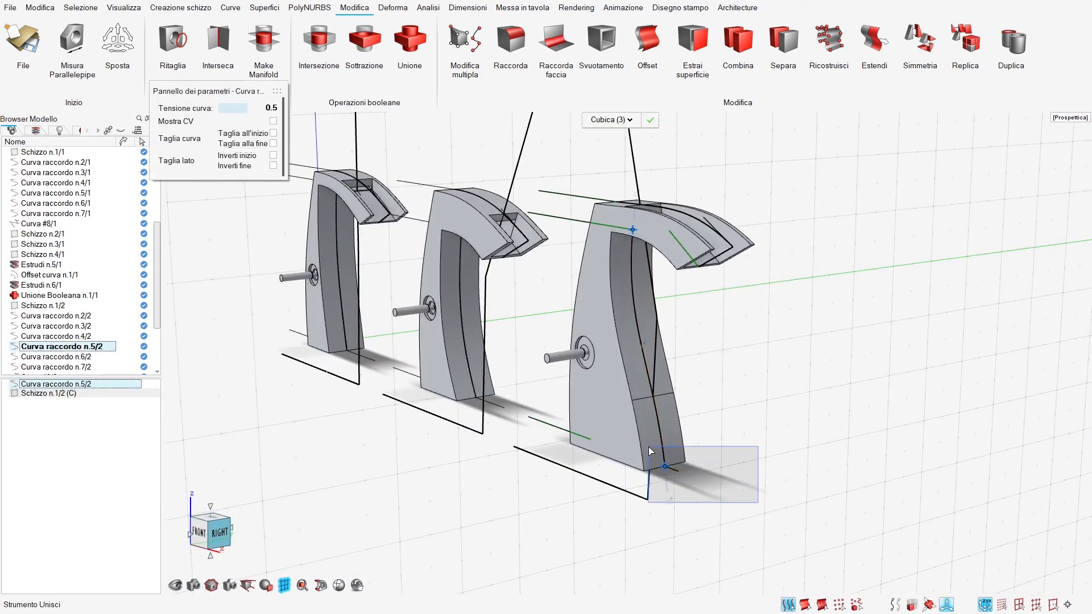
drag(678, 538, 688, 530)
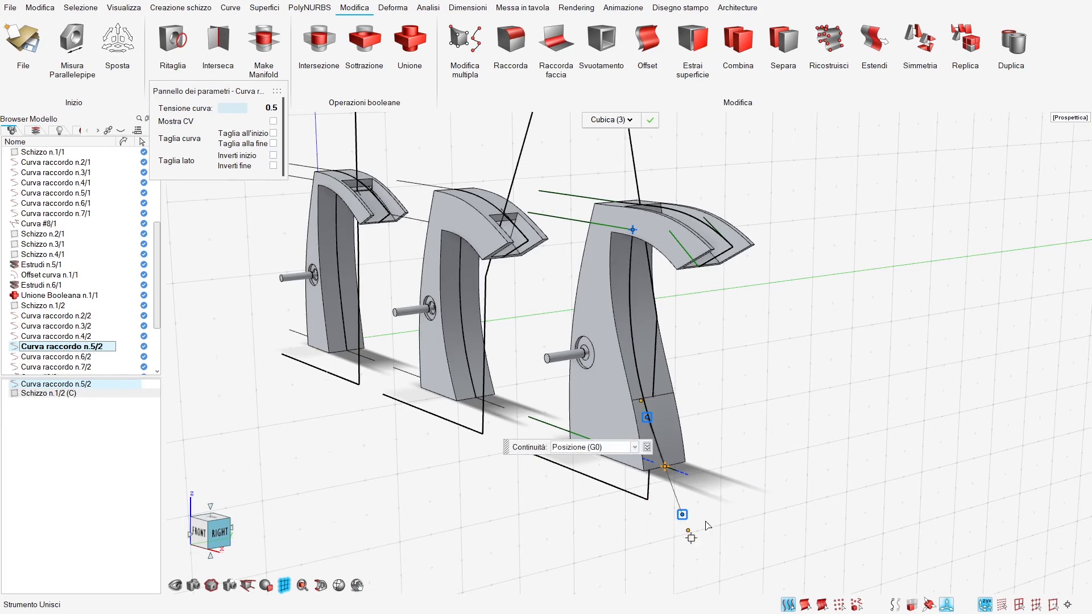
right_click(711, 465)
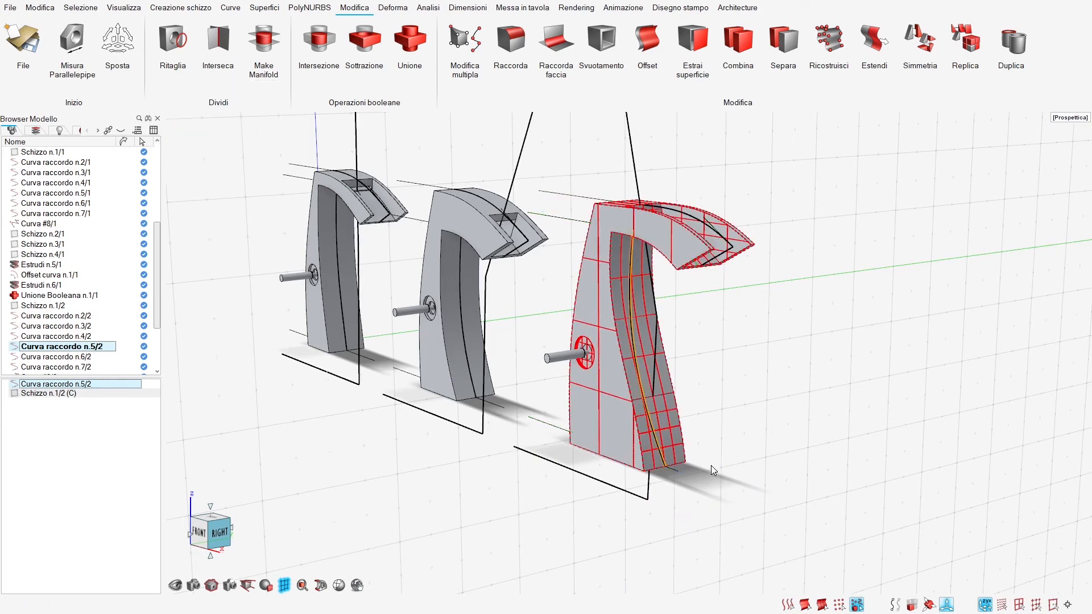
Step: Pull the base tangent handle of the third faucet's inner body curve outward so the foot flares more
scroll(656, 437, up, 5)
double_click(642, 371)
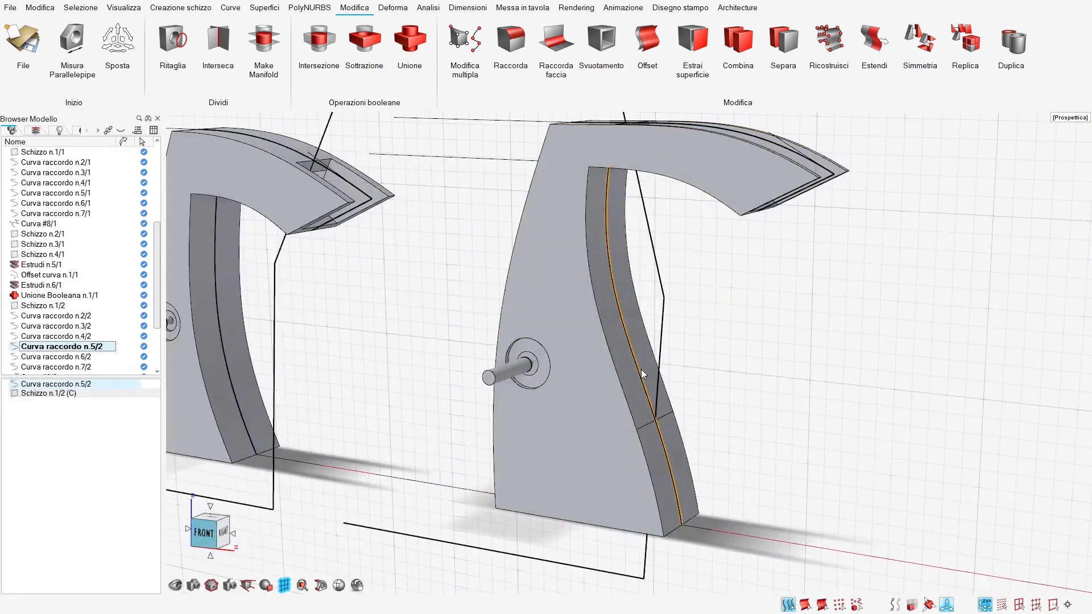
right_drag(634, 546, 597, 458)
middle_drag(597, 458, 629, 473)
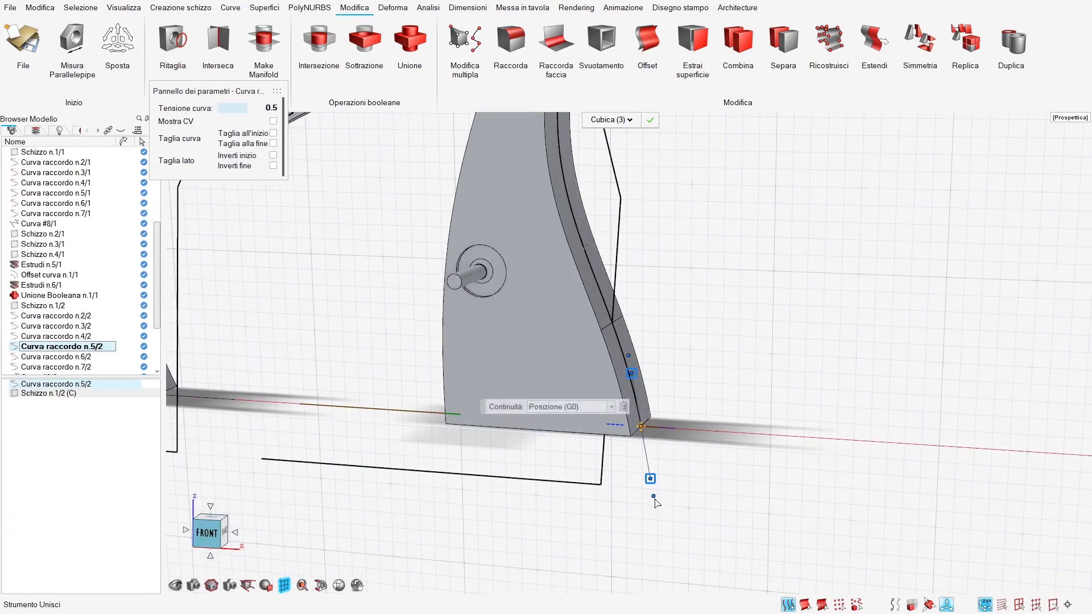
drag(654, 496, 682, 500)
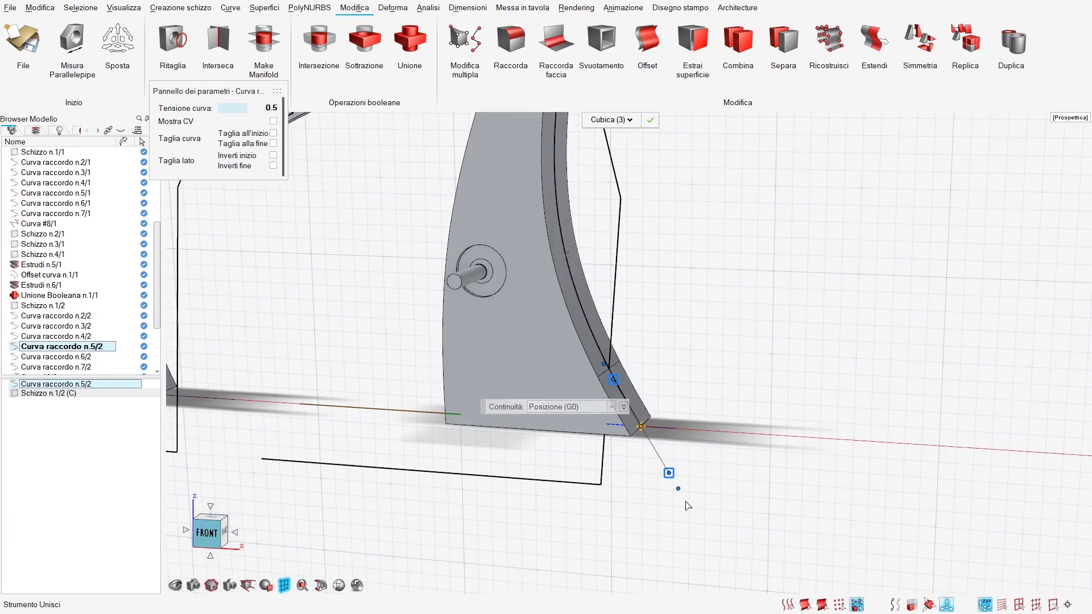
scroll(671, 466, down, 5)
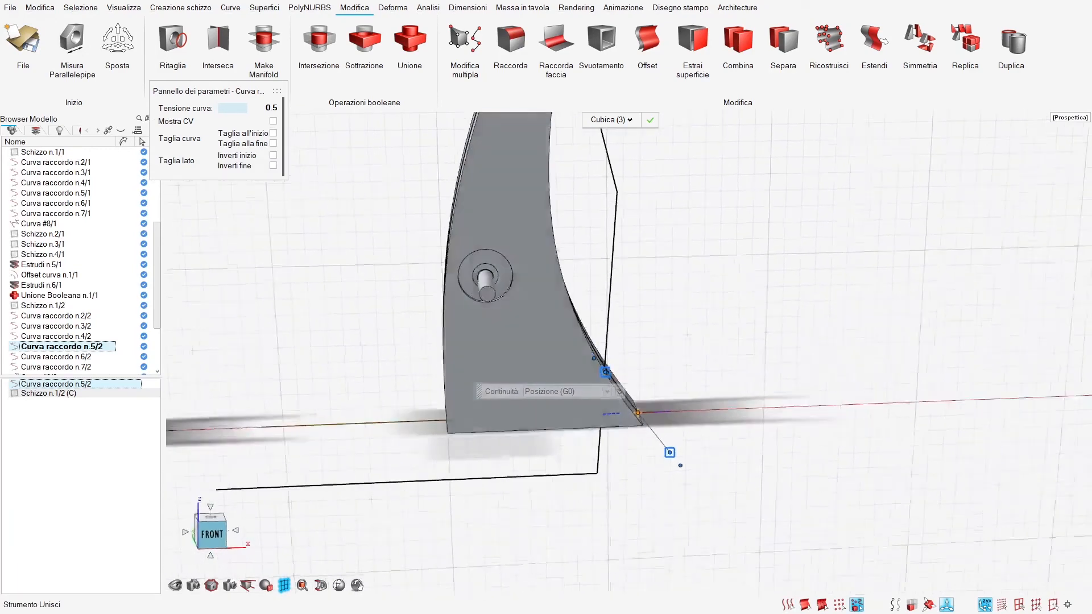
scroll(624, 122, up, 3)
key(Escape)
key(Escape)
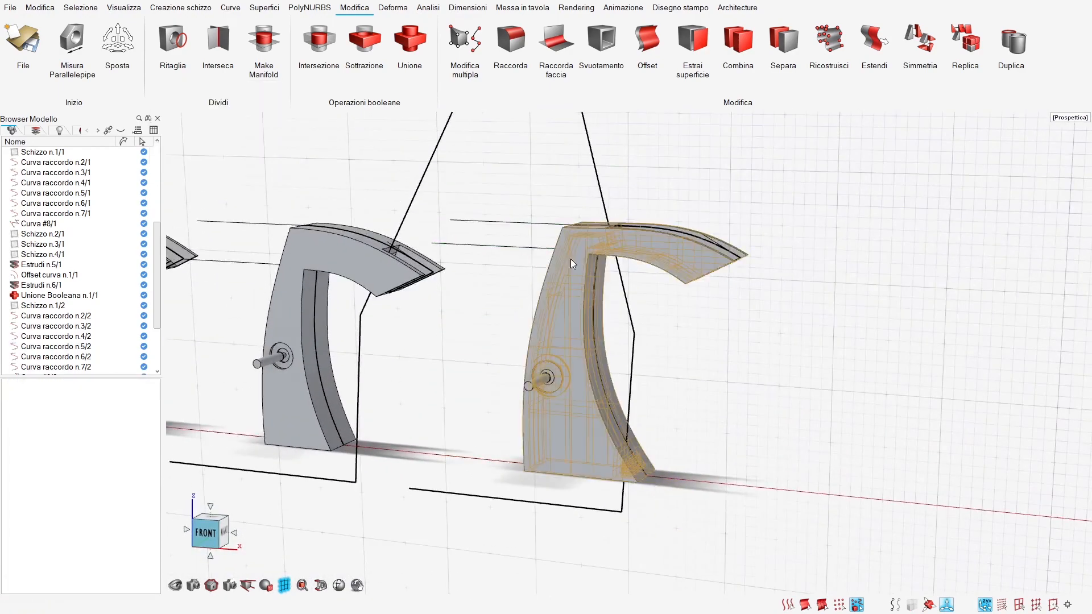
Step: Adjust the tangents at the tip and inner ends of the third faucet's lower spout curve
middle_drag(572, 261, 362, 421)
double_click(644, 225)
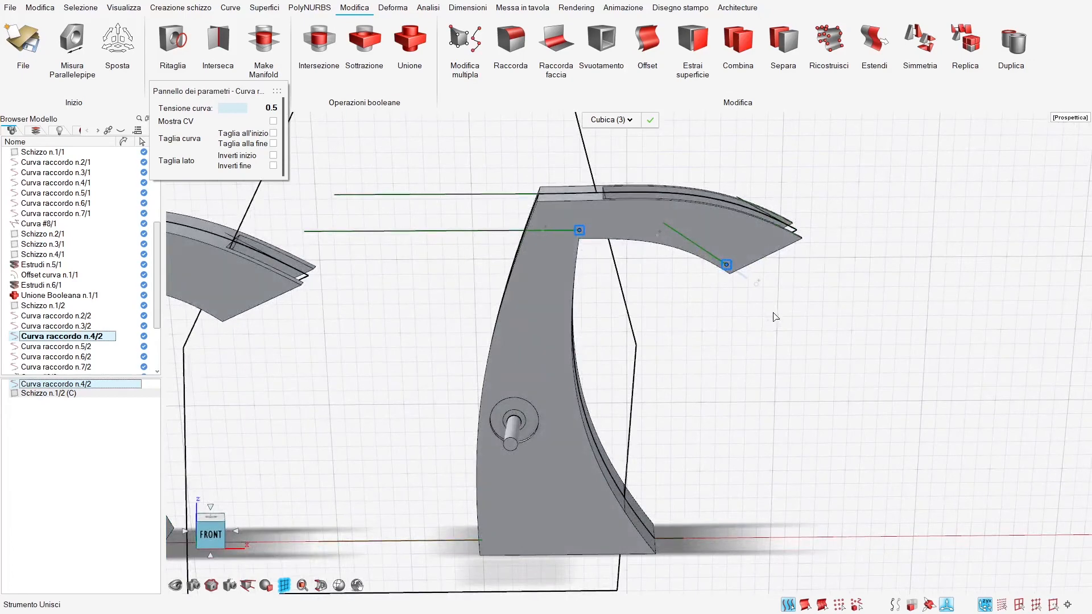
click(217, 533)
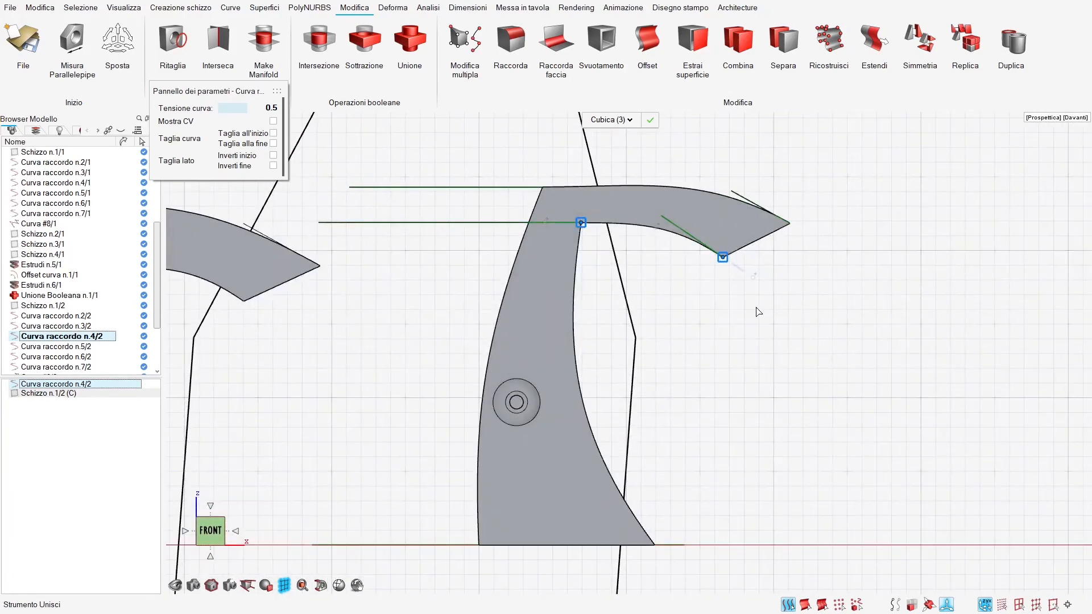
click(722, 258)
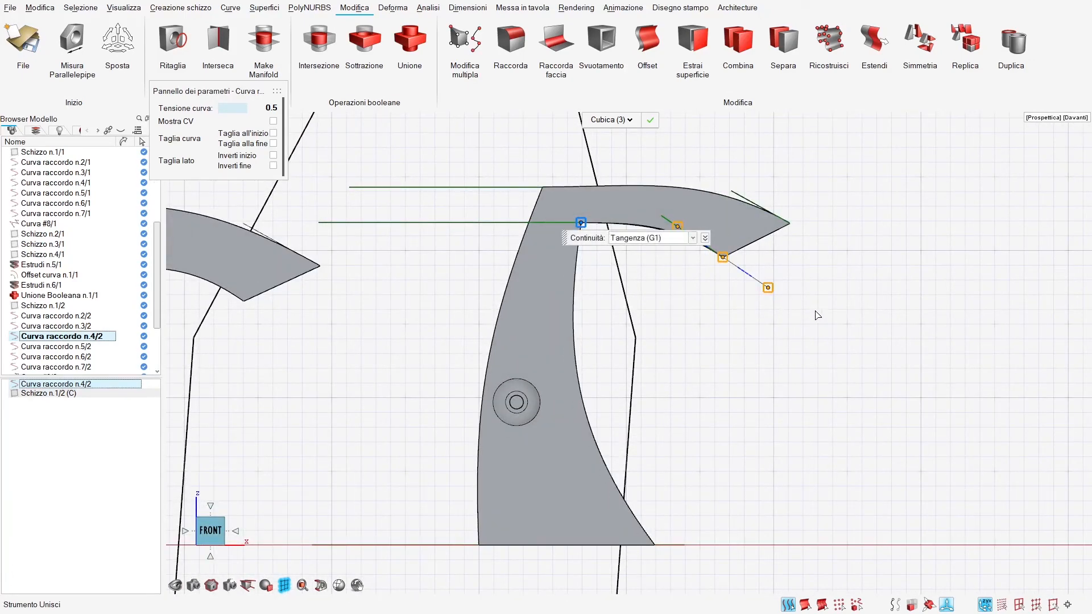
drag(565, 236, 881, 320)
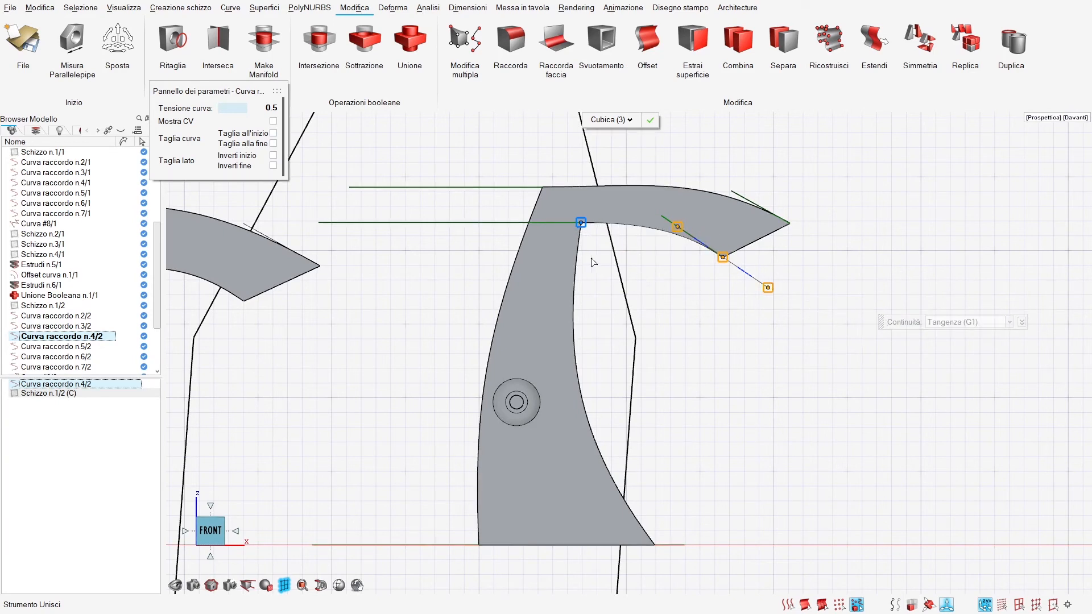
click(581, 223)
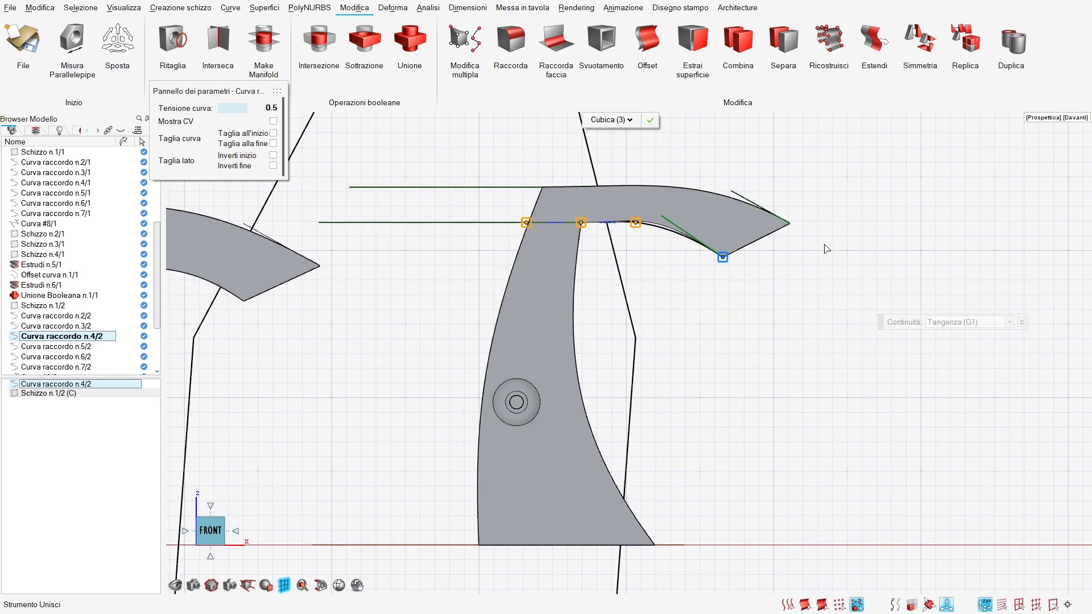
click(732, 331)
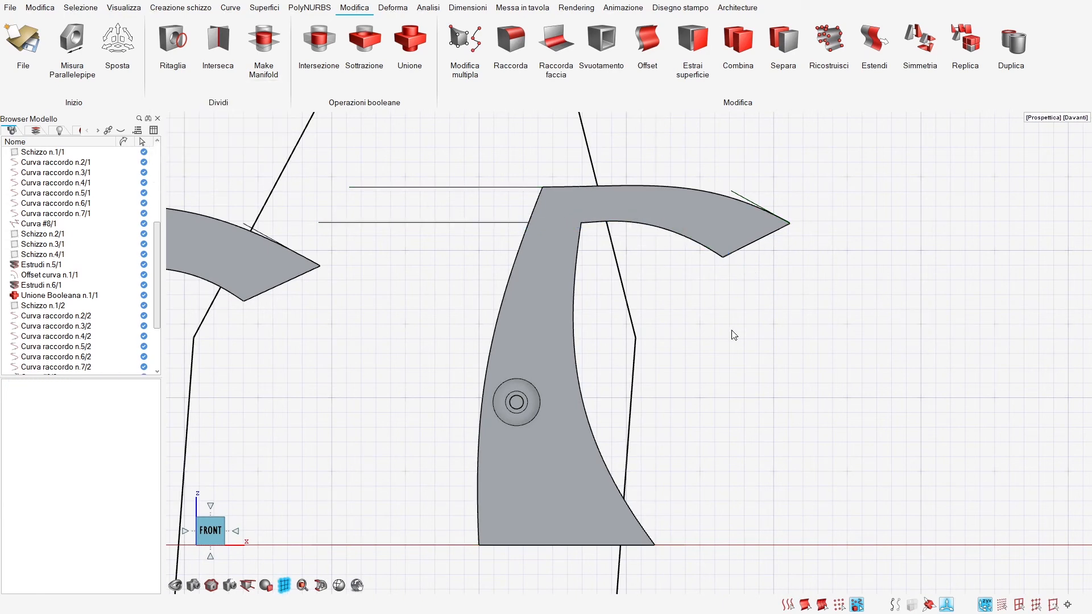
Step: Flatten the third faucet's upper spout curve by adjusting the tangent at its tip end
right_drag(679, 171, 681, 185)
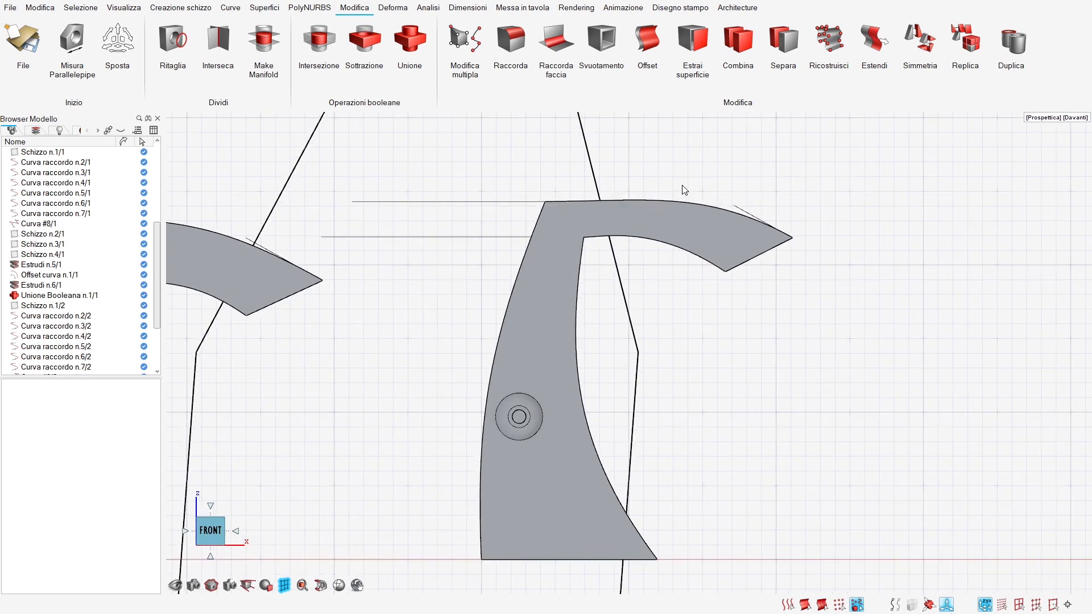
double_click(682, 204)
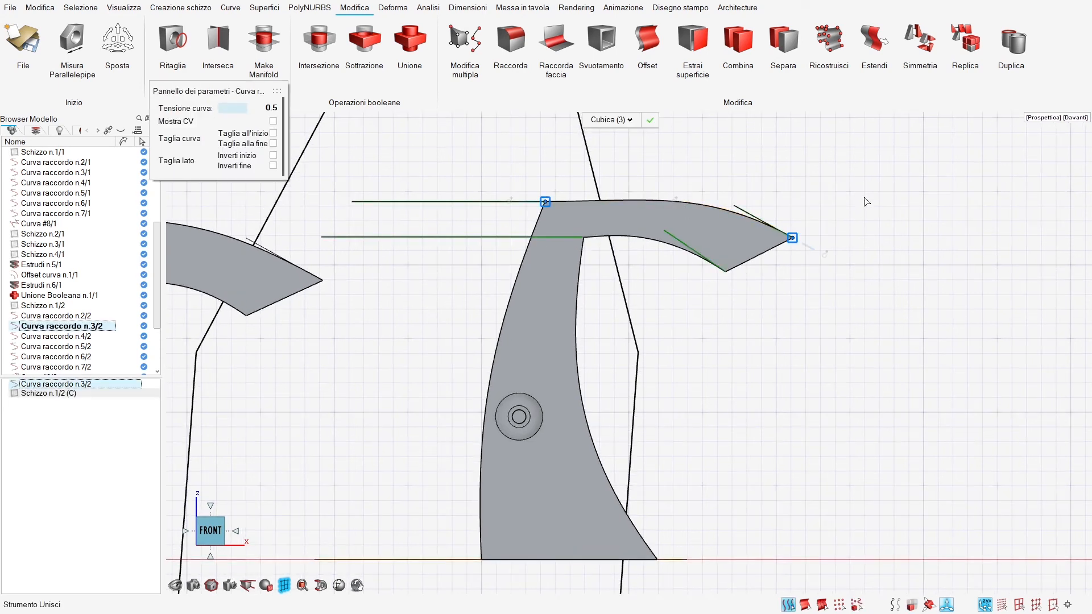
click(792, 237)
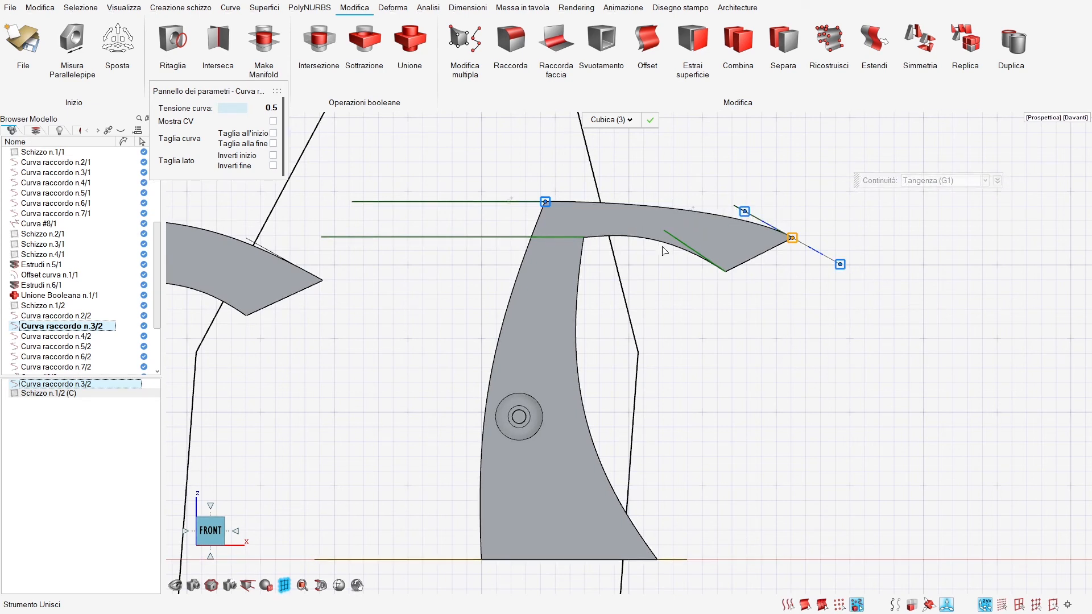
click(669, 274)
Step: Refine the third faucet's lower spout curve at its inner end and change the tangent magnitude at its tip end
double_click(642, 239)
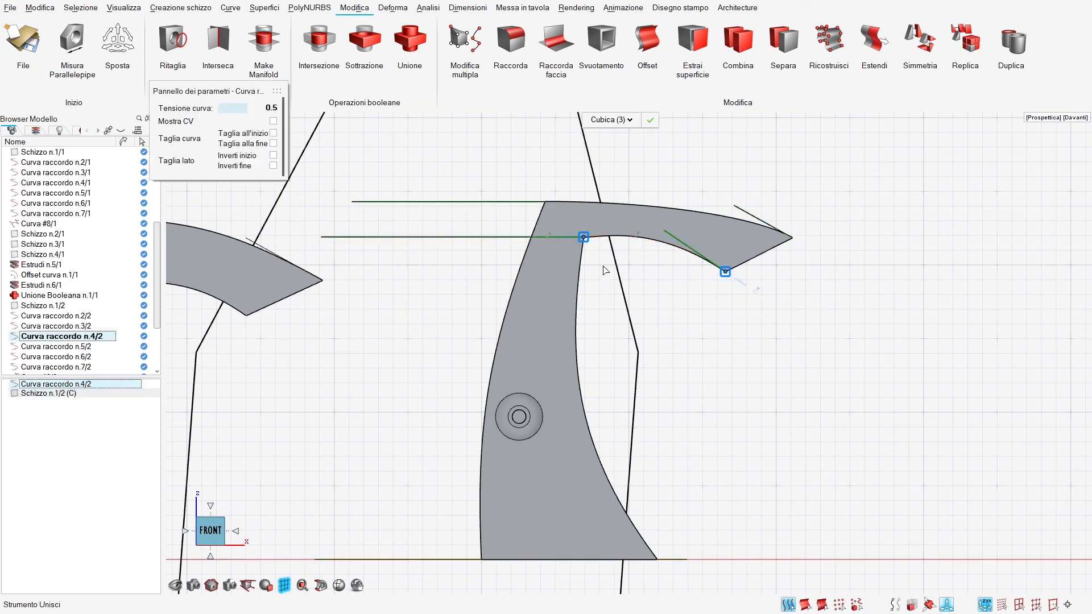
click(583, 237)
click(636, 237)
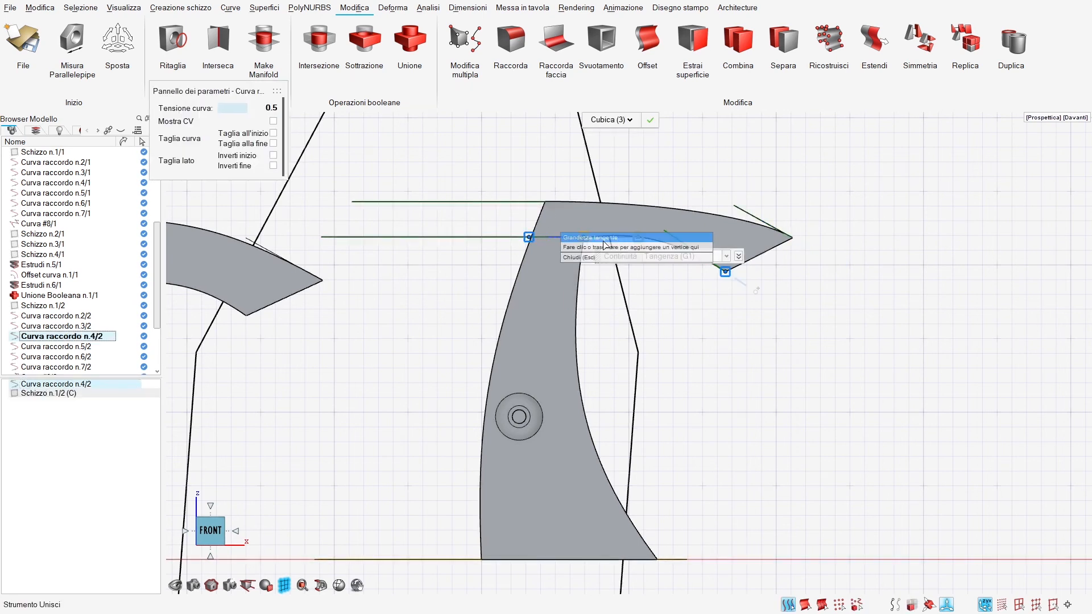
click(585, 246)
scroll(634, 310, up, 3)
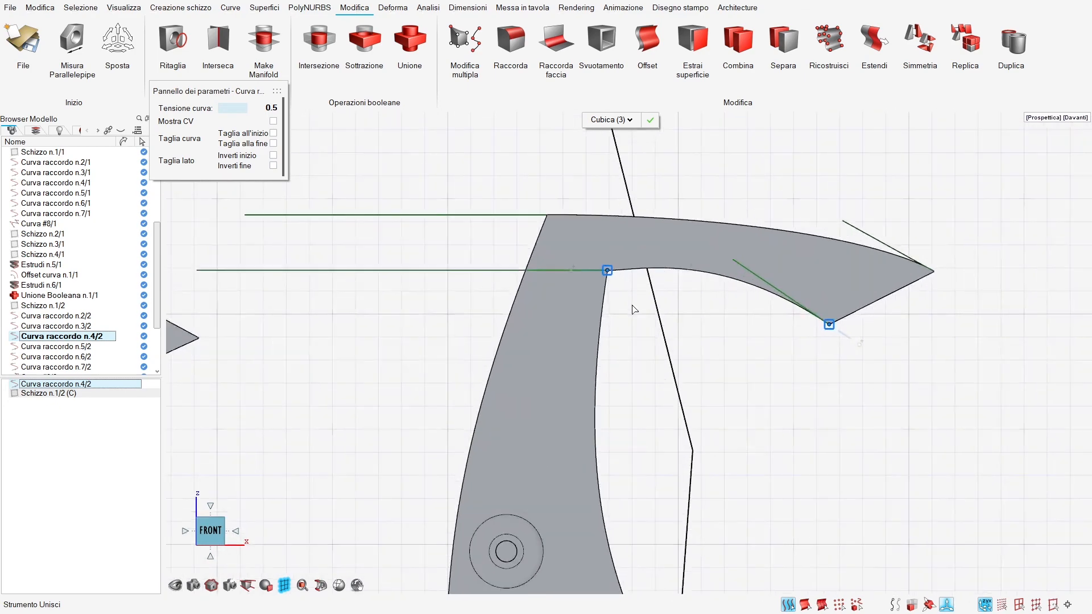
click(607, 270)
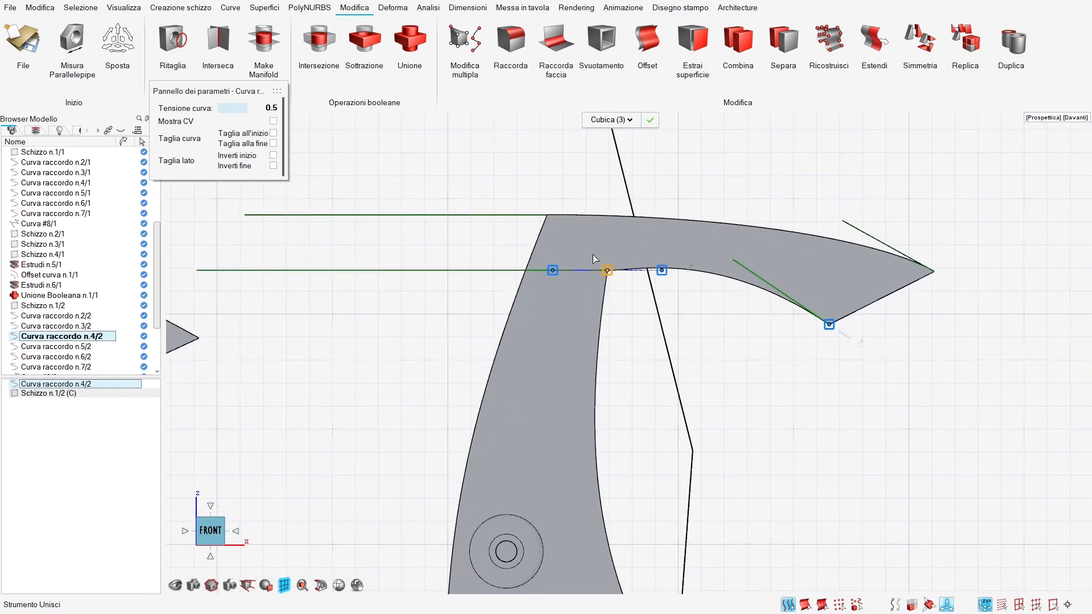
click(831, 323)
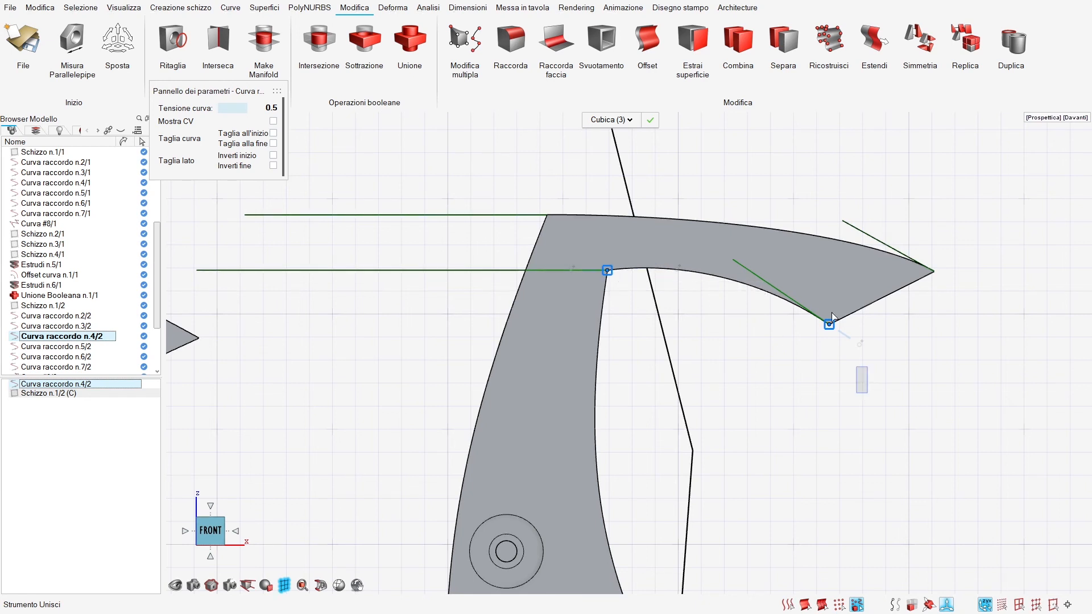
click(811, 306)
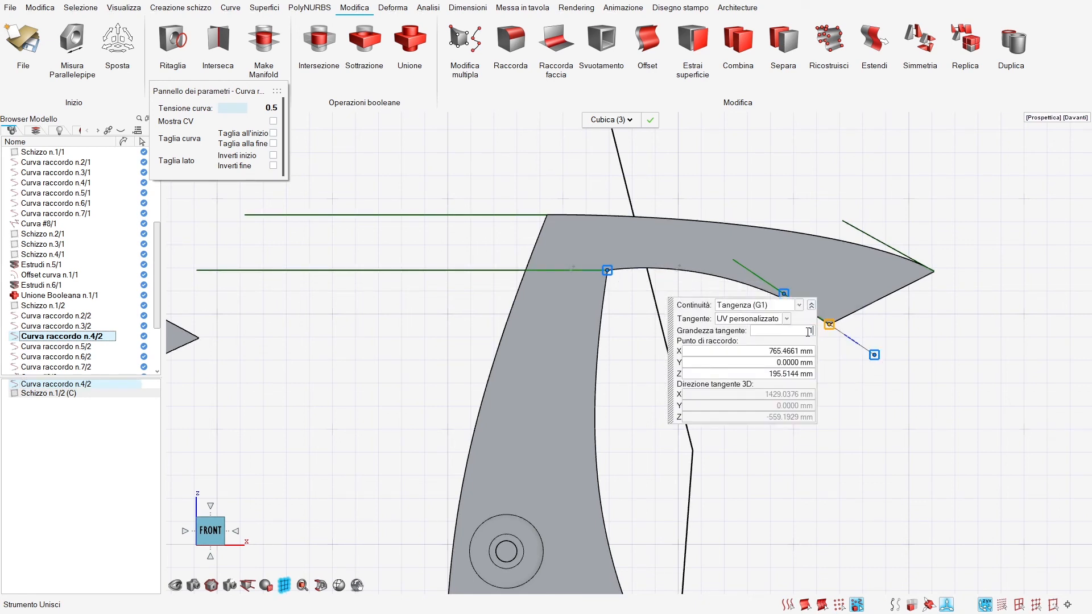
key(Return)
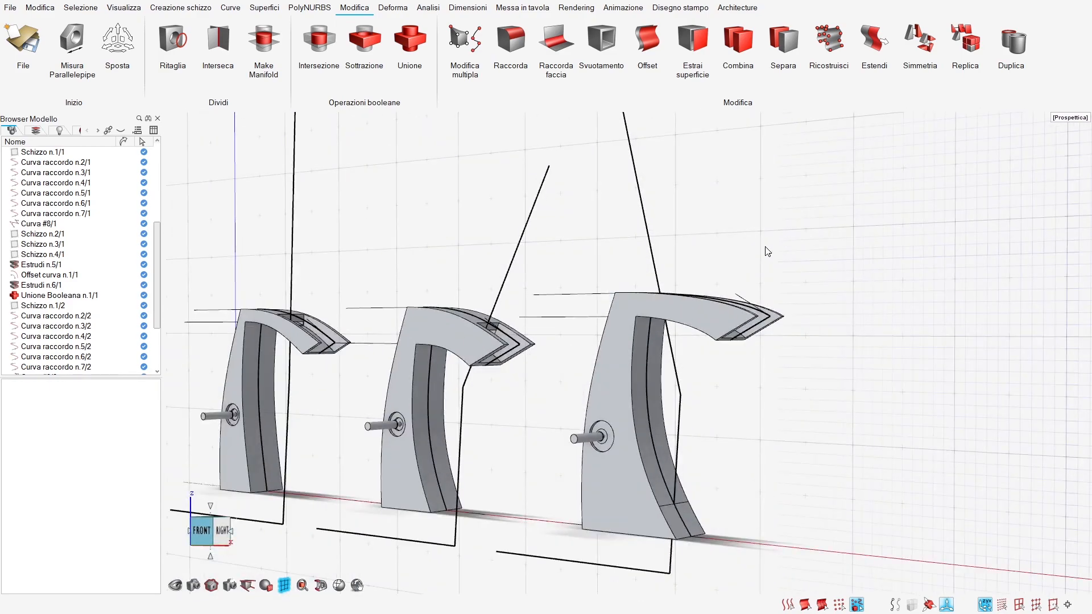
Step: Compare the three faucet variants and hide all curves and sketches in the view
right_drag(768, 252, 882, 203)
middle_drag(683, 244, 677, 308)
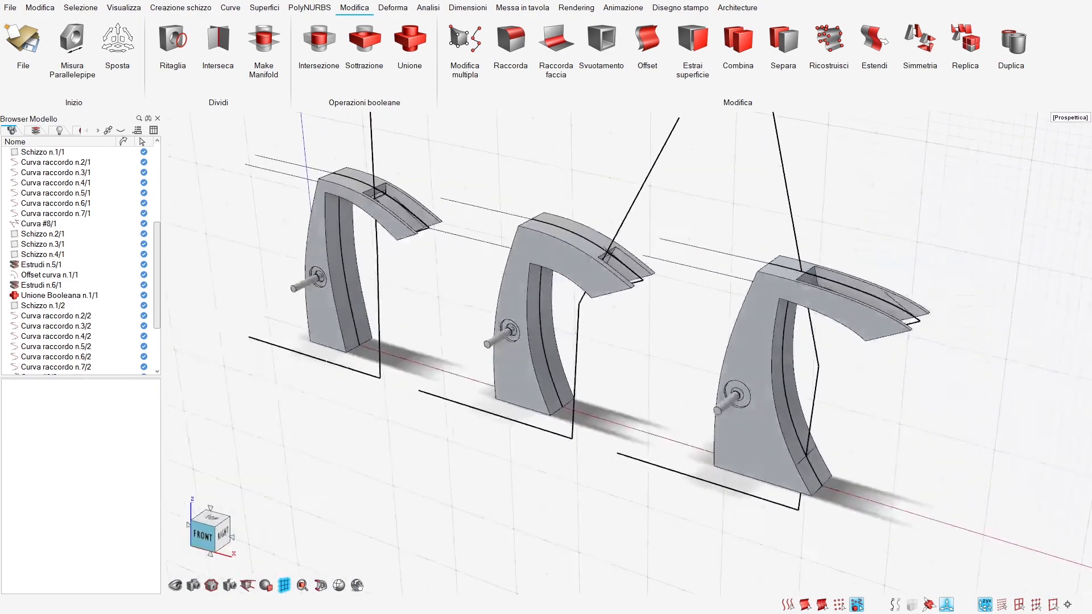
right_drag(553, 318, 581, 296)
middle_drag(586, 301, 649, 273)
right_drag(648, 272, 601, 279)
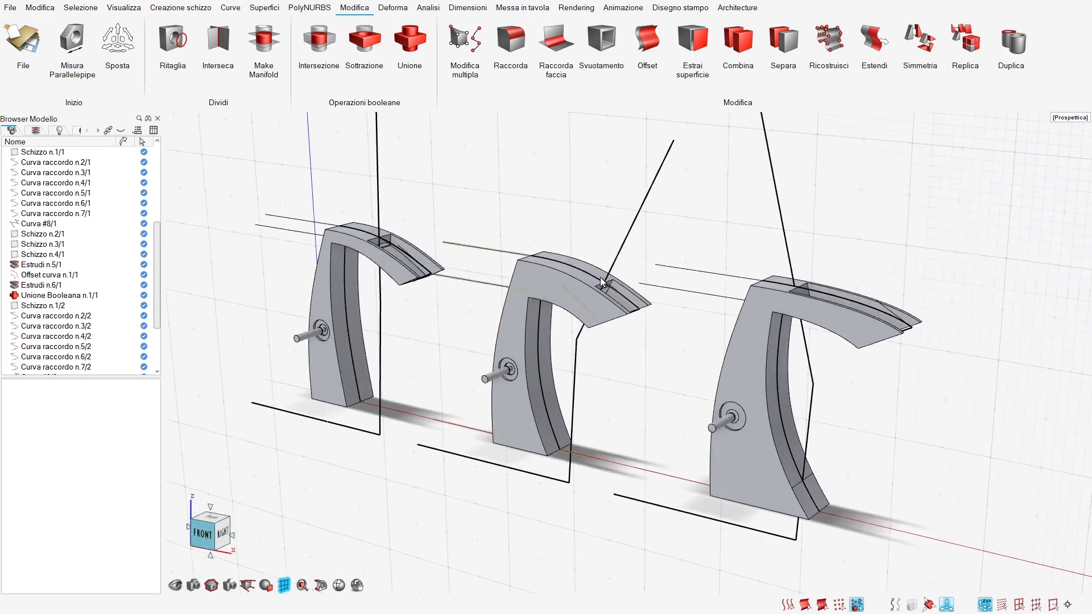
key(c)
Step: Open the material library's Metals category and apply Chrome to the first faucet's body
click(575, 8)
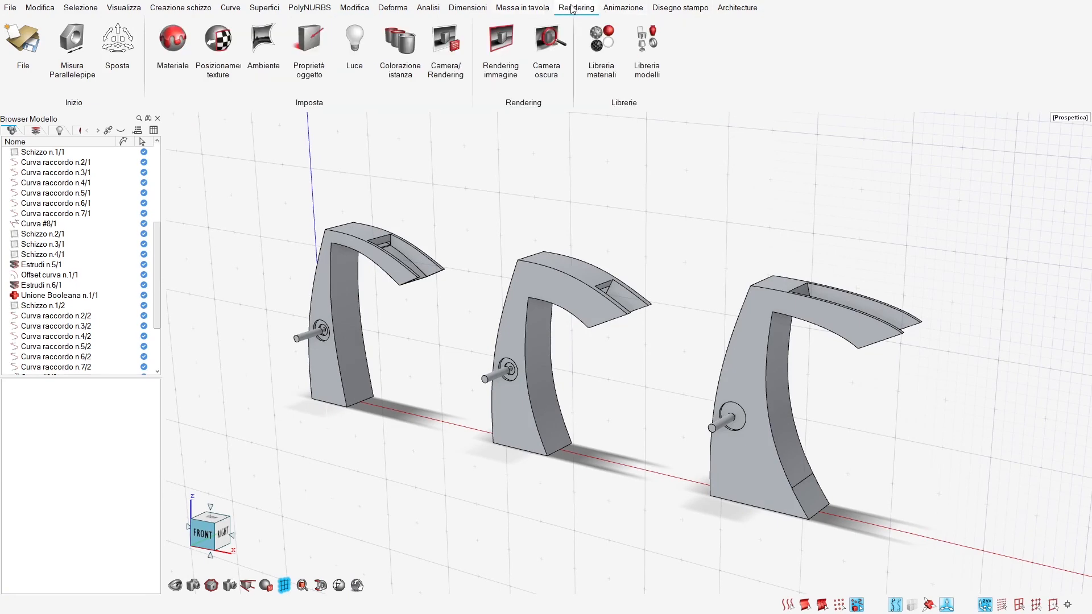
click(602, 39)
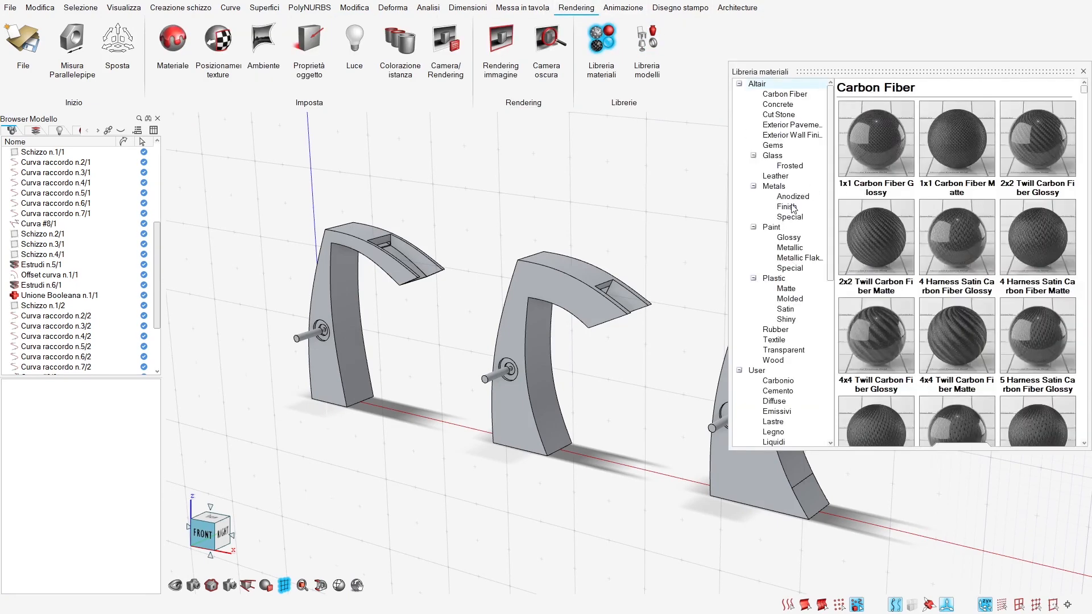
click(774, 187)
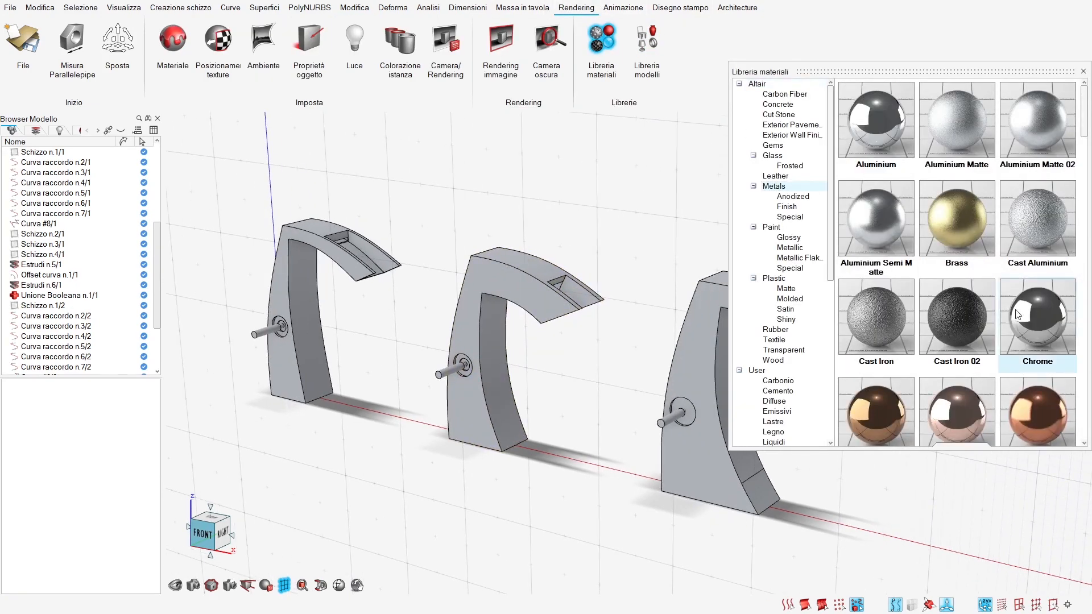
drag(1018, 314, 315, 306)
Step: Show the model's materials in the browser and apply the existing Chrome to the first faucet's knob and lever
scroll(315, 306, up, 3)
right_drag(315, 306, 450, 342)
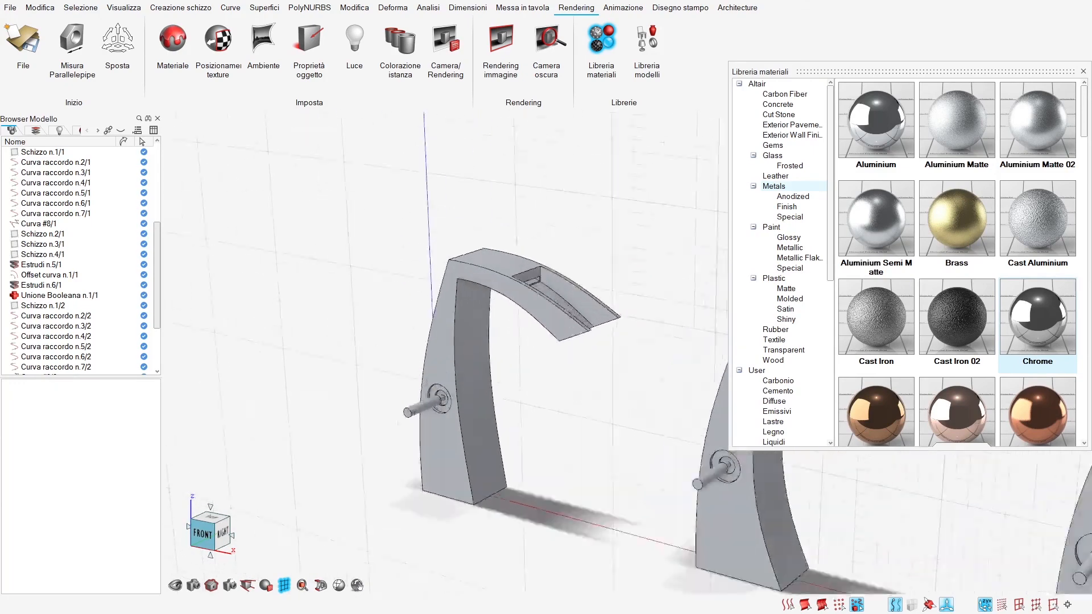
scroll(409, 422, up, 5)
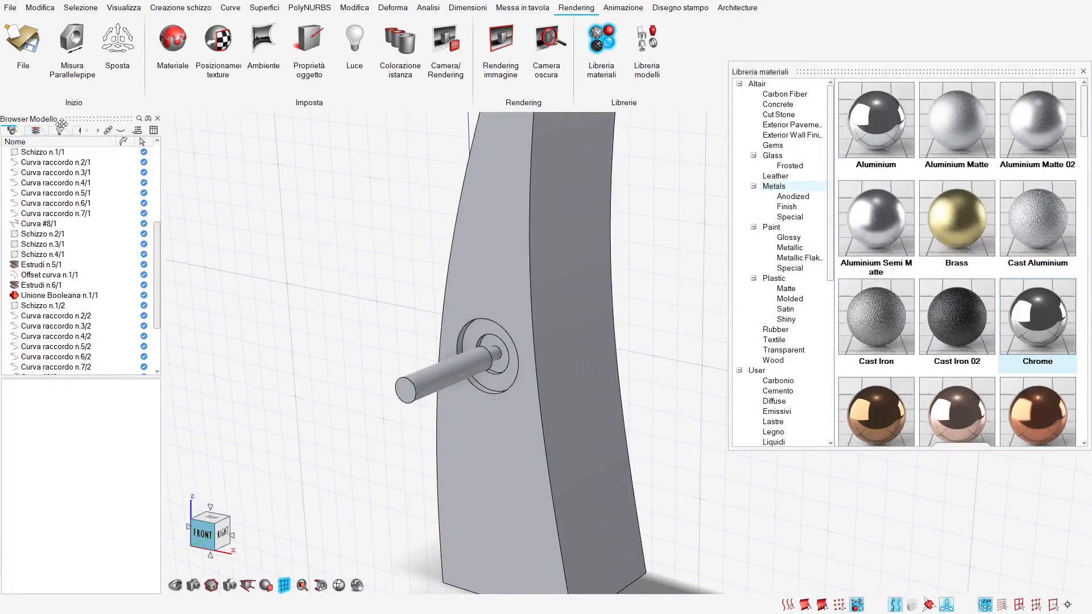
click(59, 130)
drag(40, 168, 495, 369)
scroll(496, 369, up, 5)
drag(31, 173, 432, 333)
Step: Apply Brass from the Metals category to the second faucet's body and its lever
scroll(432, 333, down, 5)
scroll(557, 319, up, 5)
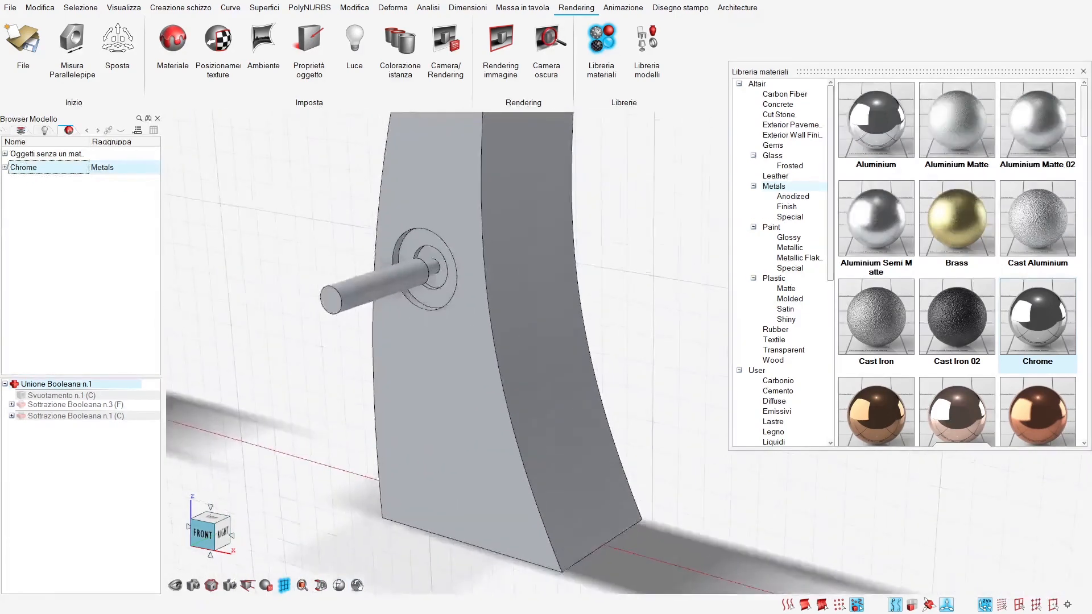
drag(957, 219, 478, 337)
scroll(323, 325, up, 3)
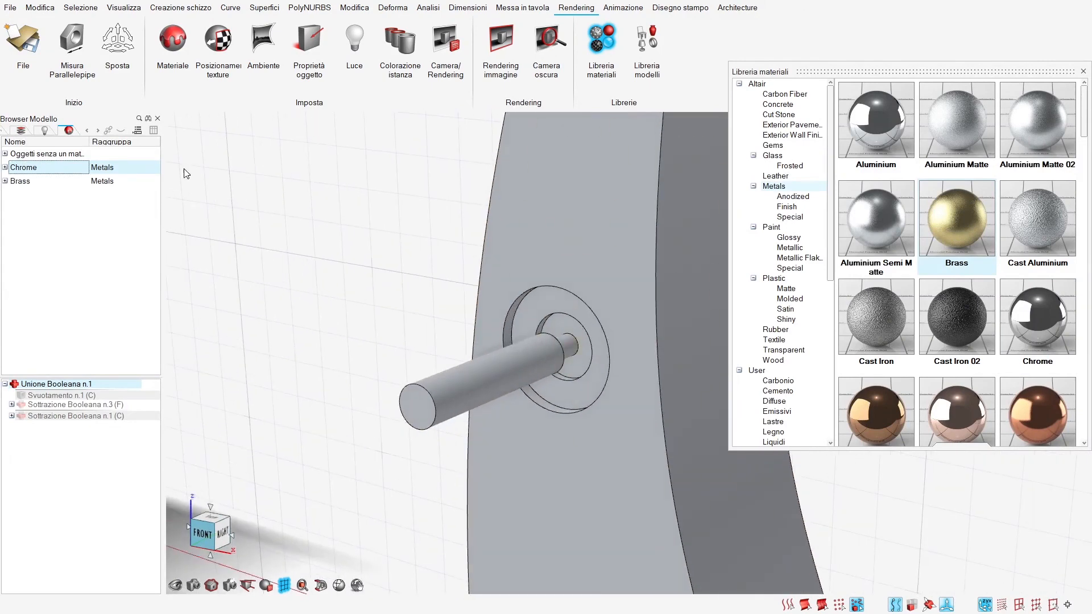
drag(17, 181, 446, 396)
Step: Apply Copper - Pure from the Metals category to the third faucet's body and its lever
scroll(284, 305, down, 6)
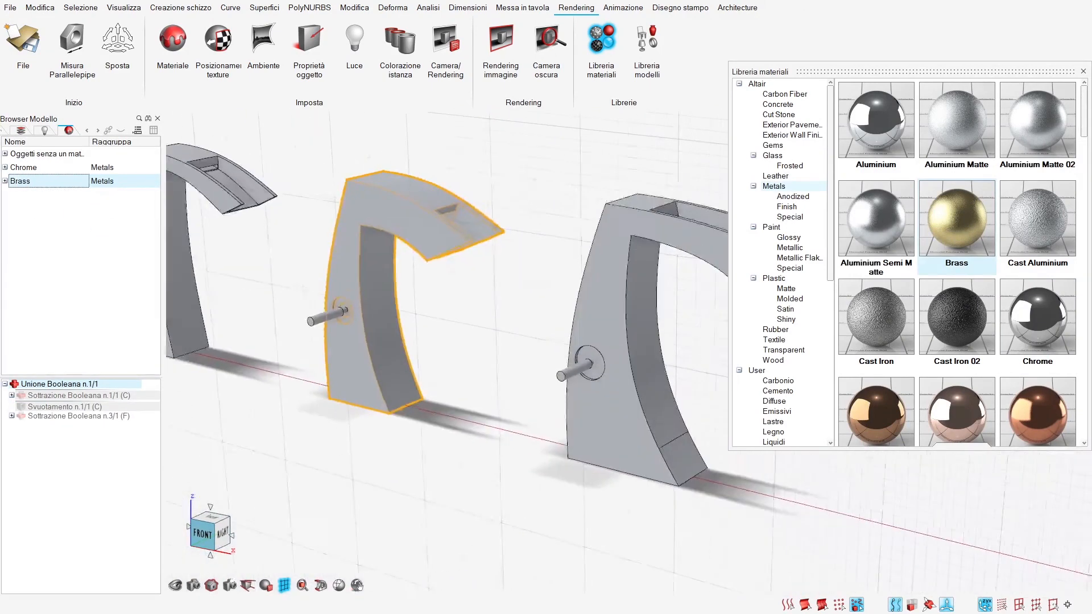
right_drag(284, 304, 252, 315)
scroll(603, 367, up, 3)
scroll(1011, 360, down, 2)
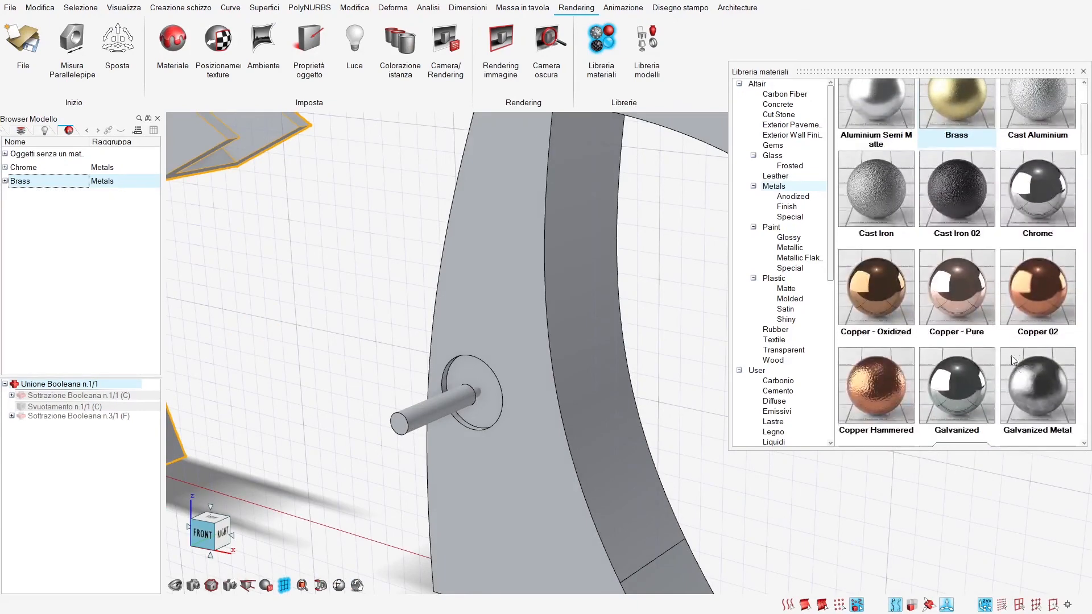
scroll(512, 376, up, 3)
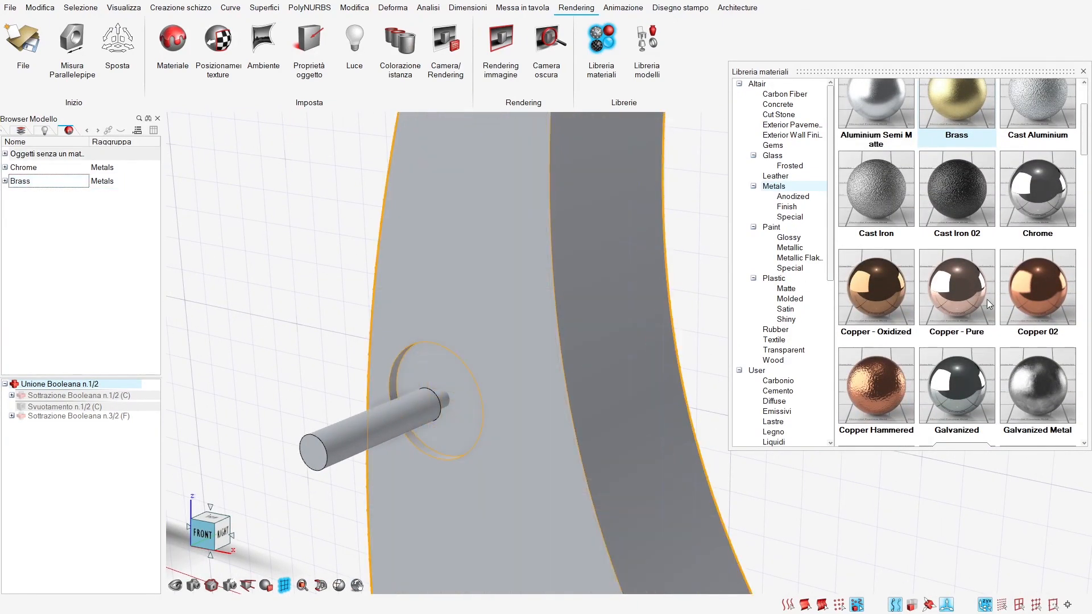
drag(957, 287, 558, 347)
drag(33, 195, 445, 397)
Step: Close the material library and render the perspective view live with all three faucets in frame
middle_drag(445, 397, 506, 344)
scroll(506, 345, down, 6)
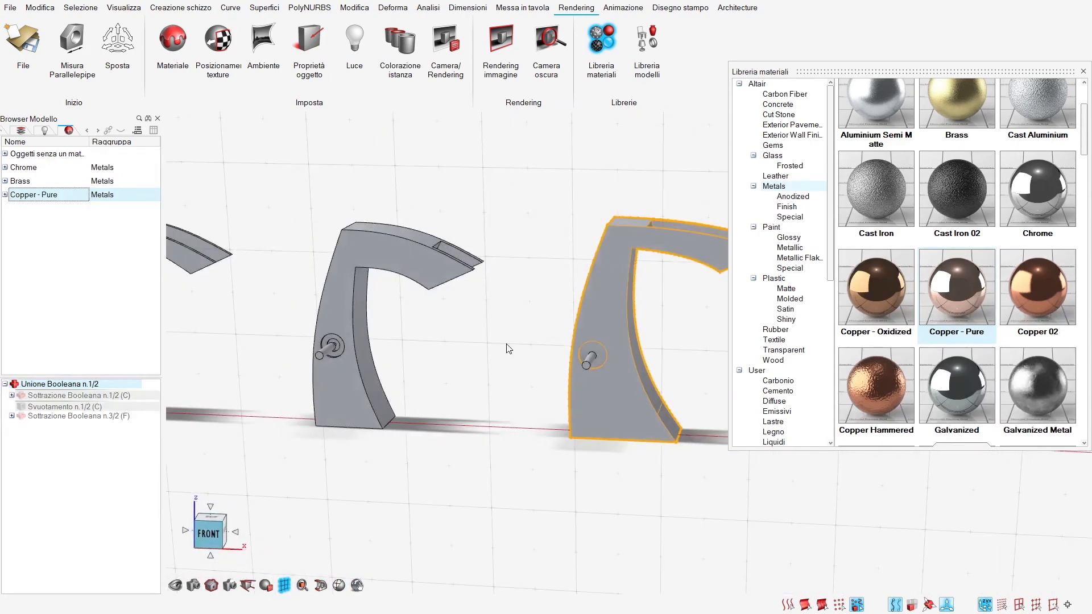
click(1085, 72)
right_drag(676, 294, 861, 319)
middle_drag(861, 319, 529, 282)
click(485, 232)
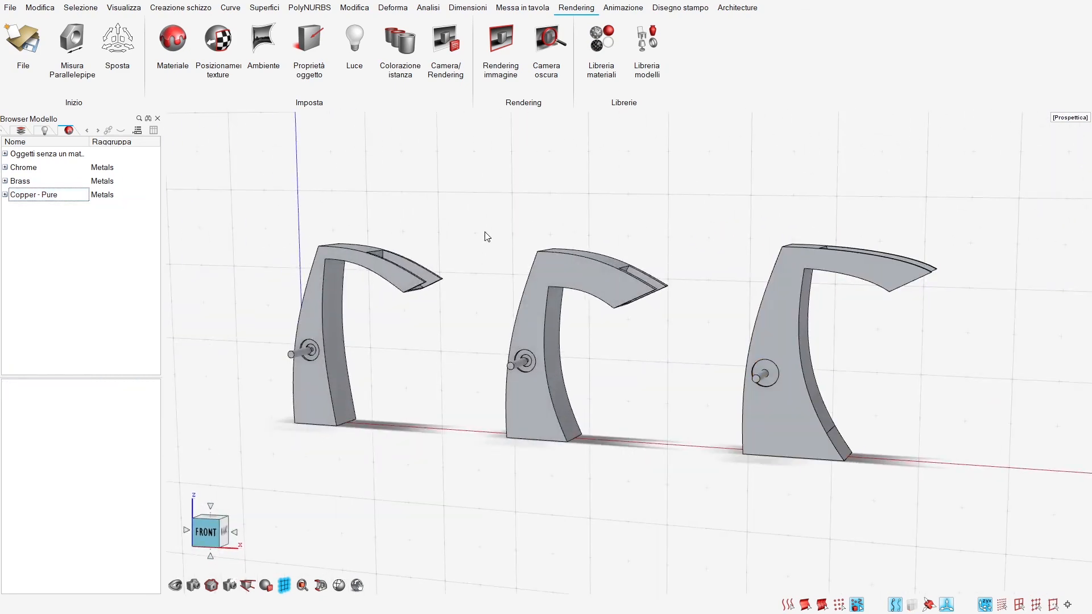
middle_drag(485, 232, 421, 241)
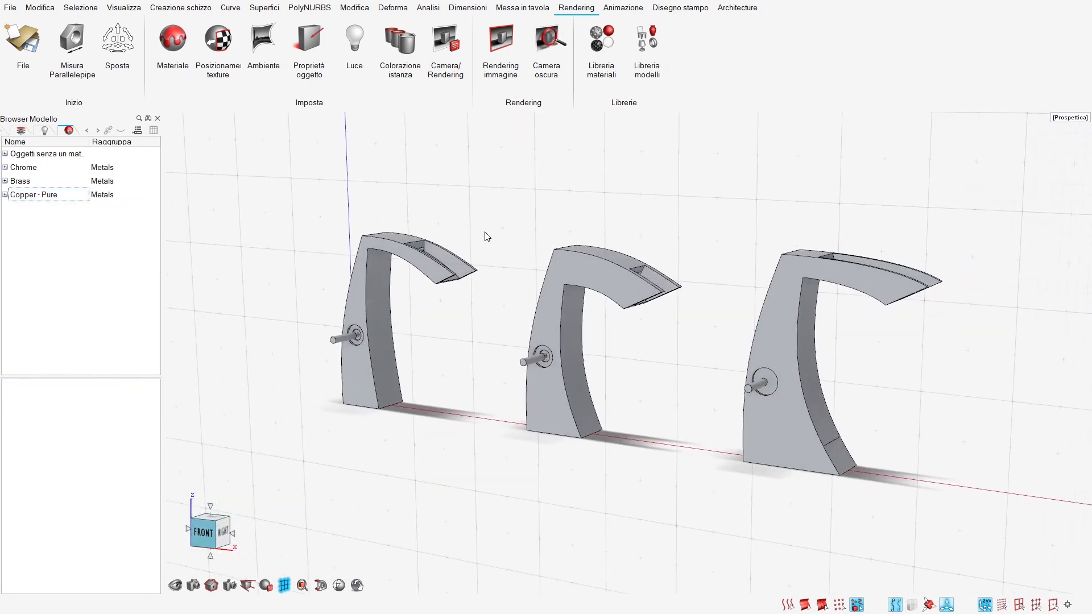
key(ctrl+r)
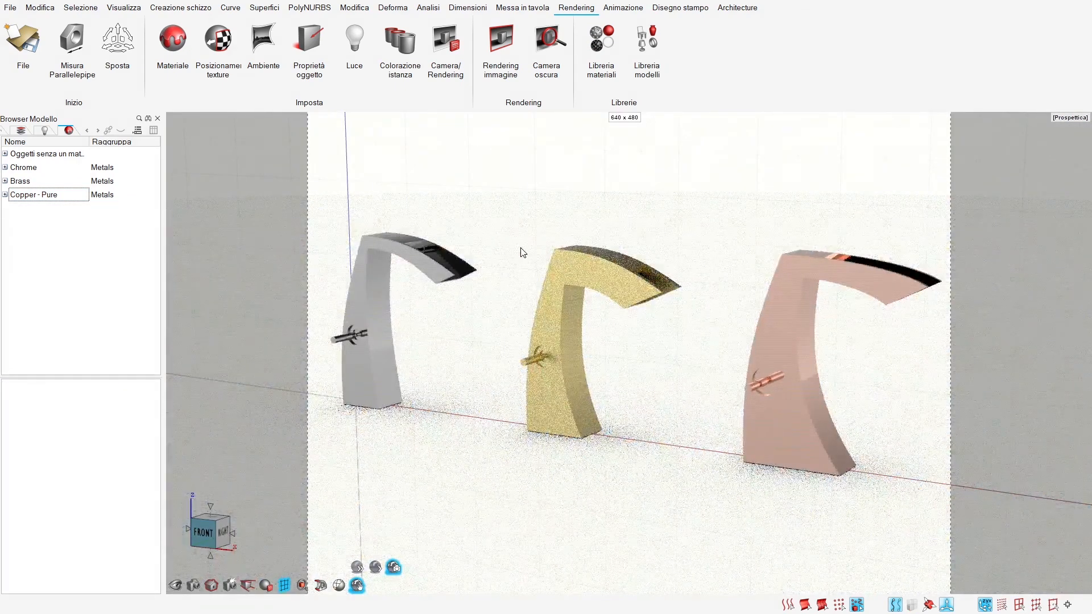
right_drag(522, 252, 532, 229)
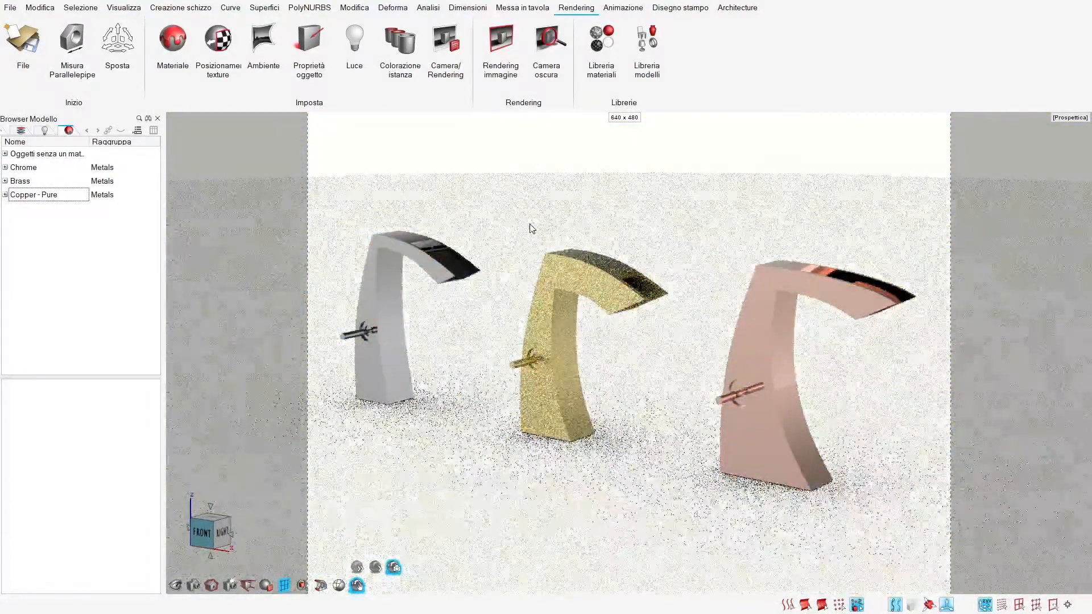